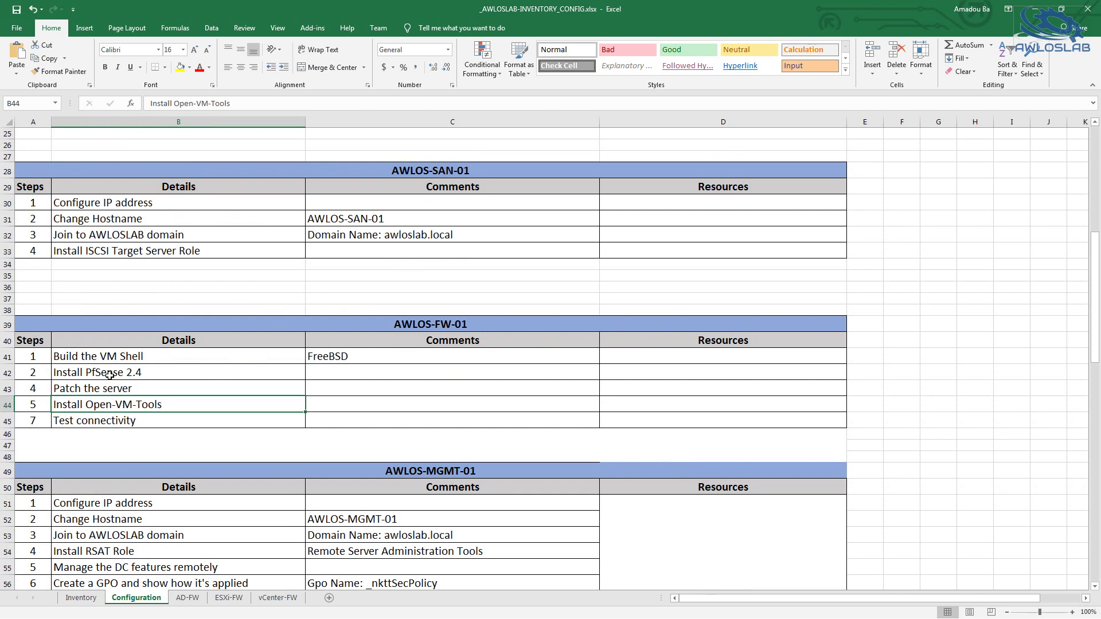
# Scroll the Configuration sheet down to the AWLOS-FW-01 build checklist table
pyautogui.scroll(-2, 150, 405)
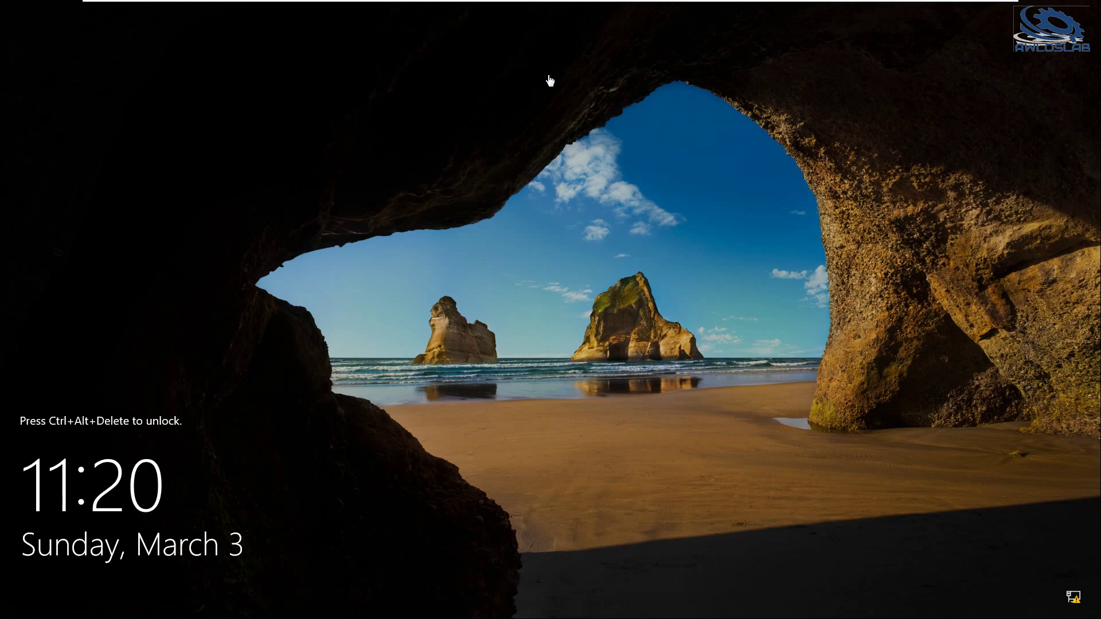
pyautogui.moveTo(257, 5)
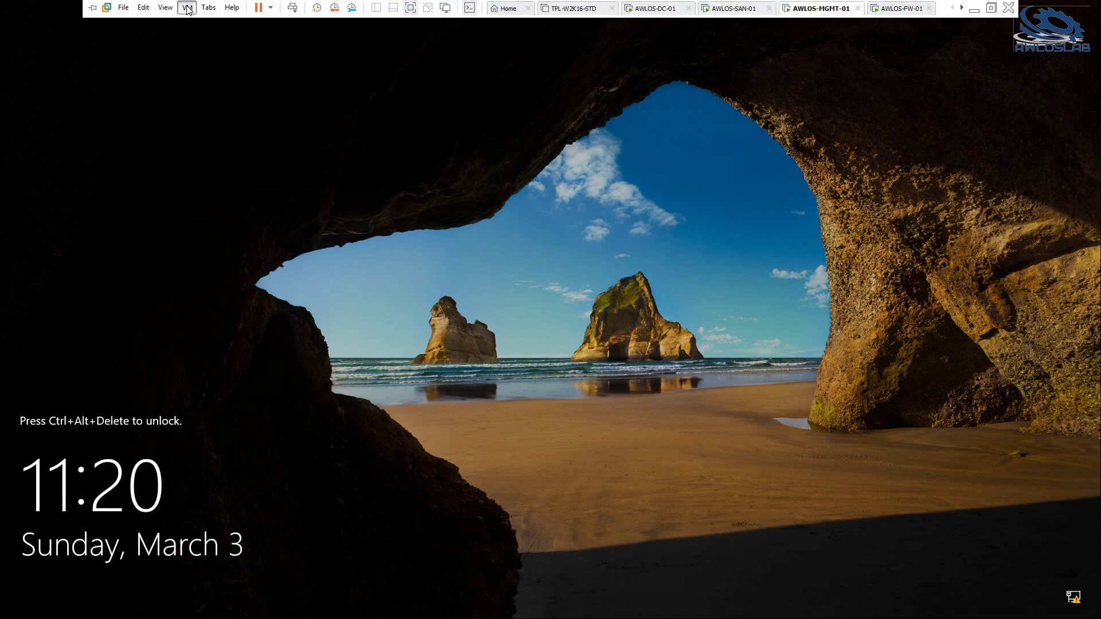
pyautogui.click(187, 7)
pyautogui.click(211, 62)
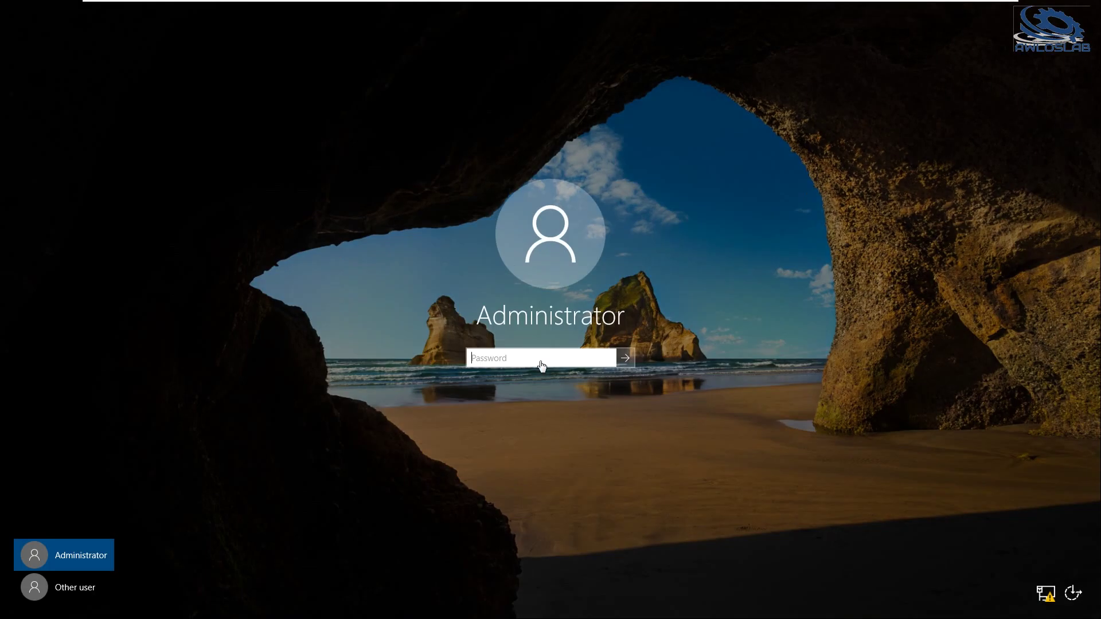
pyautogui.write('••••••••••')
pyautogui.press('Return')
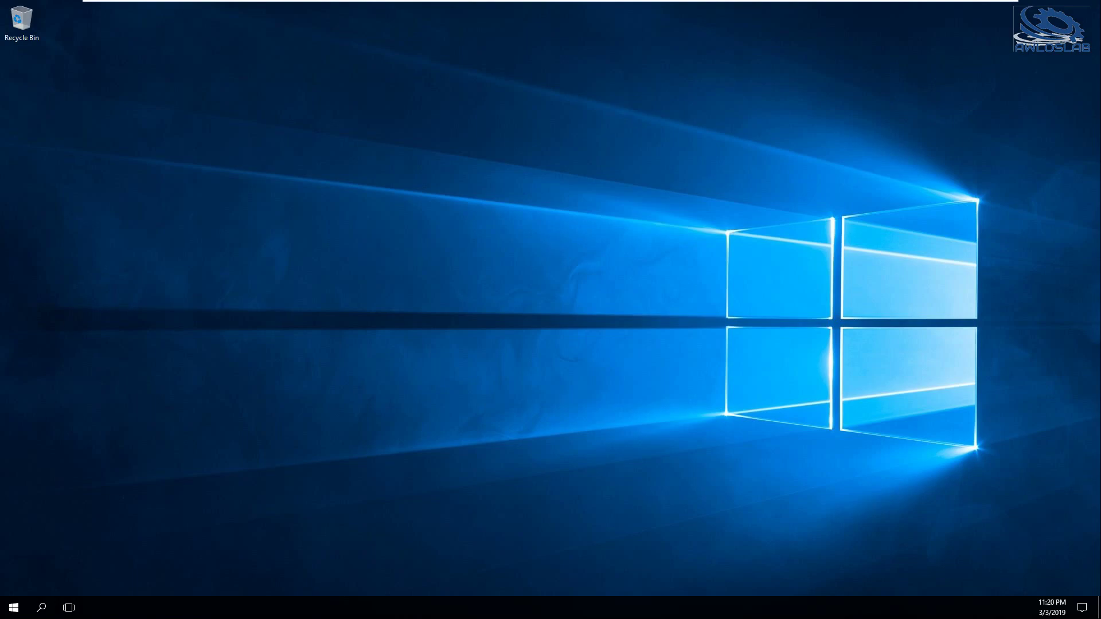
pyautogui.press('super+r')
pyautogui.write('cmd')
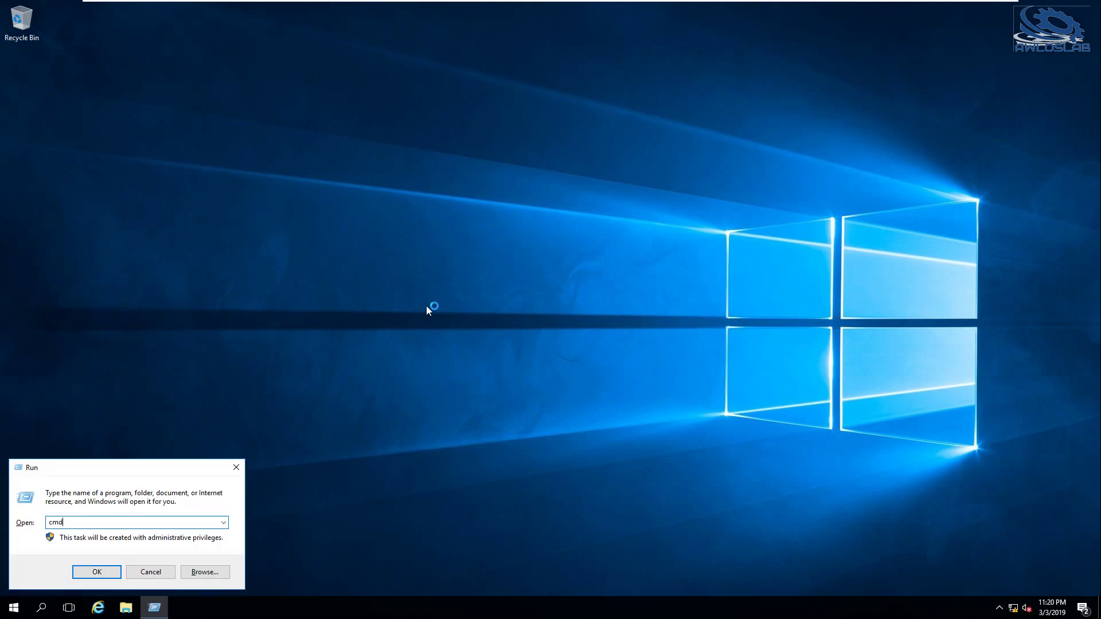
pyautogui.press('Return')
pyautogui.write('hosm')
pyautogui.write('tname')
pyautogui.press('Return')
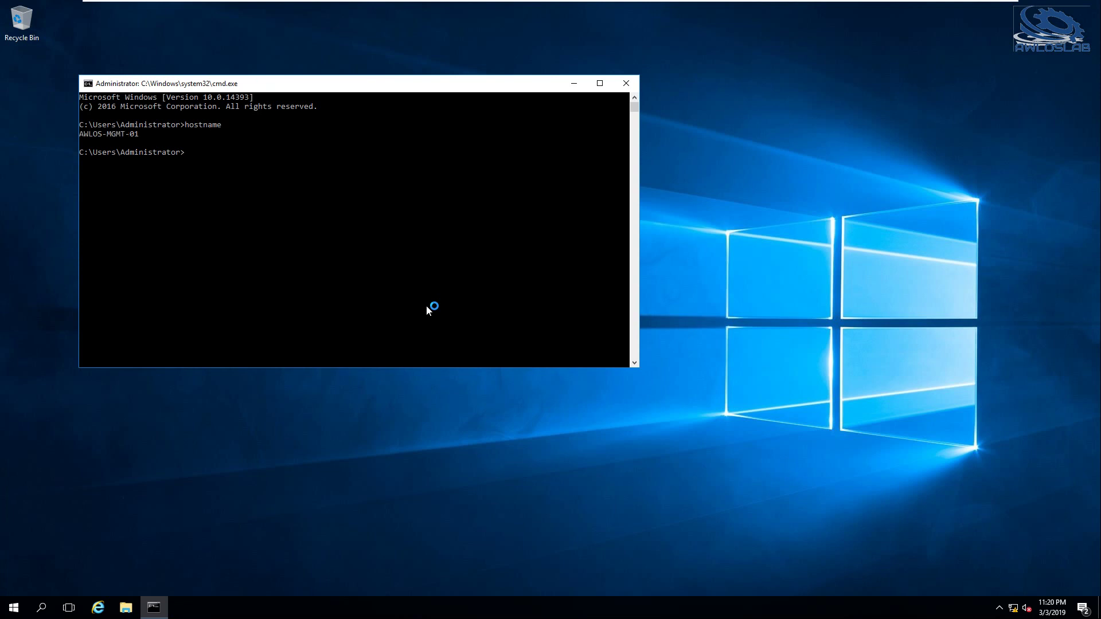
pyautogui.write('whoami')
pyautogui.press('Return')
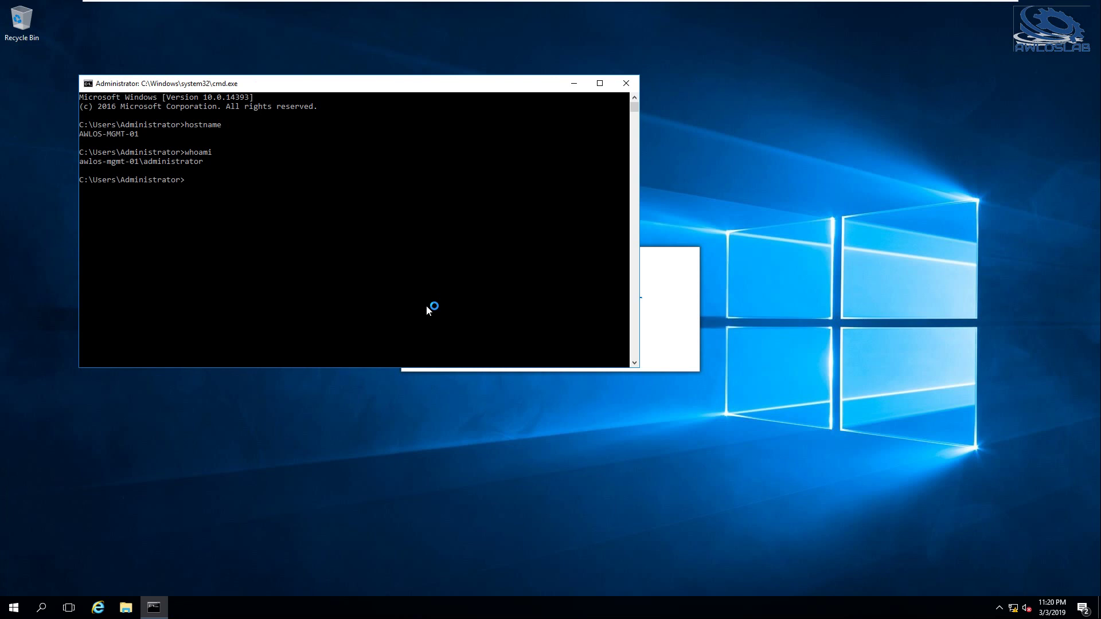
pyautogui.write('logoff')
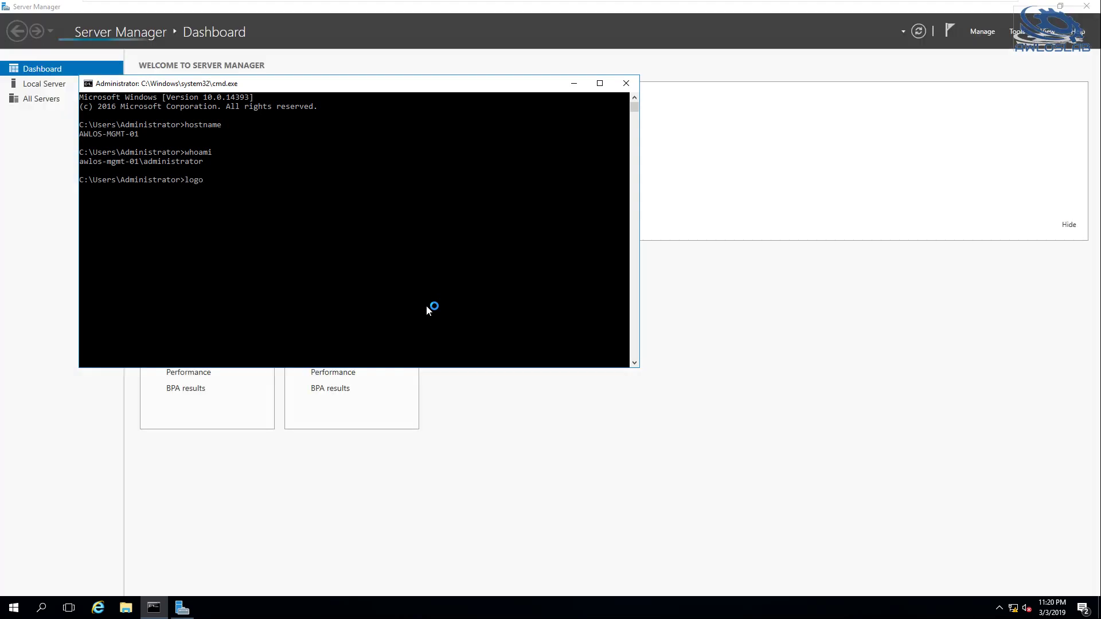
pyautogui.press('Return')
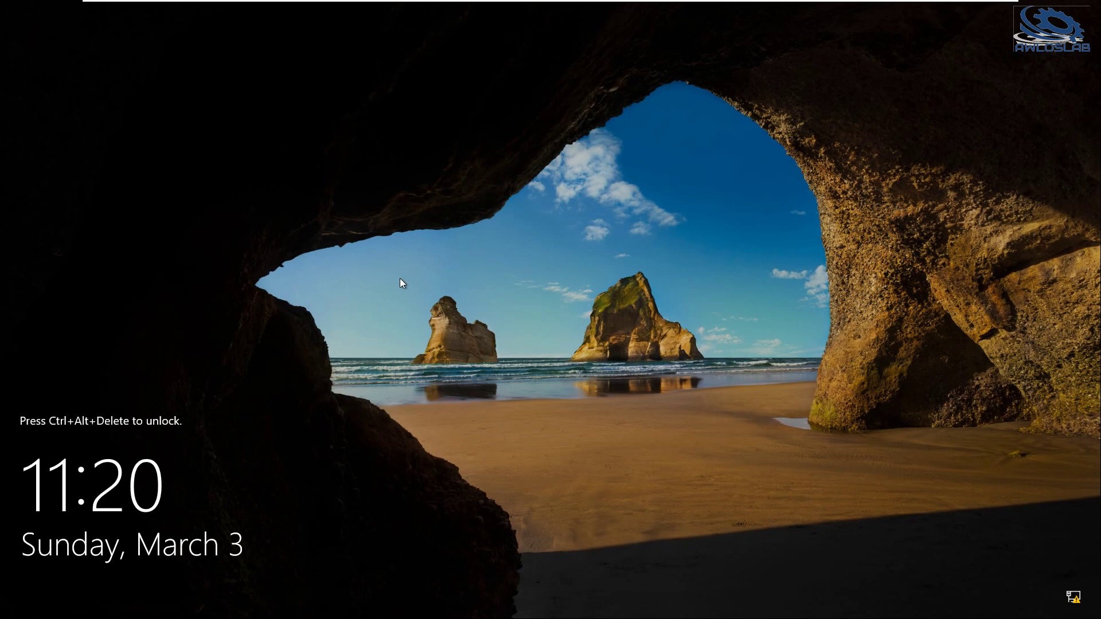
# Send Ctrl+Alt+Del to the VM and choose to sign in as Other user
pyautogui.moveTo(151, 3)
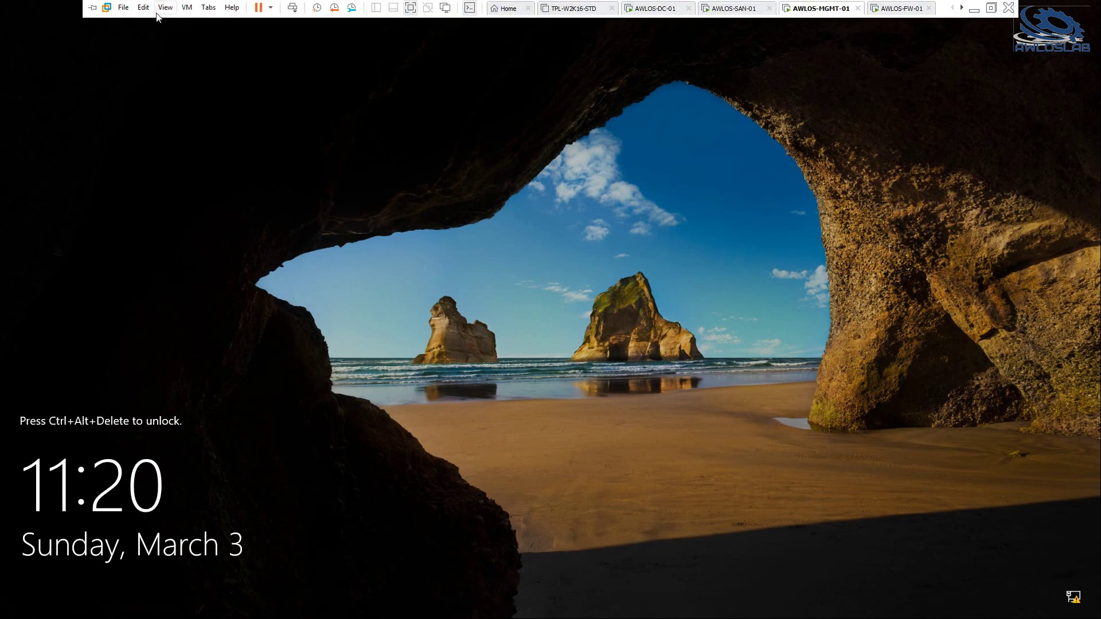
pyautogui.click(186, 7)
pyautogui.click(221, 65)
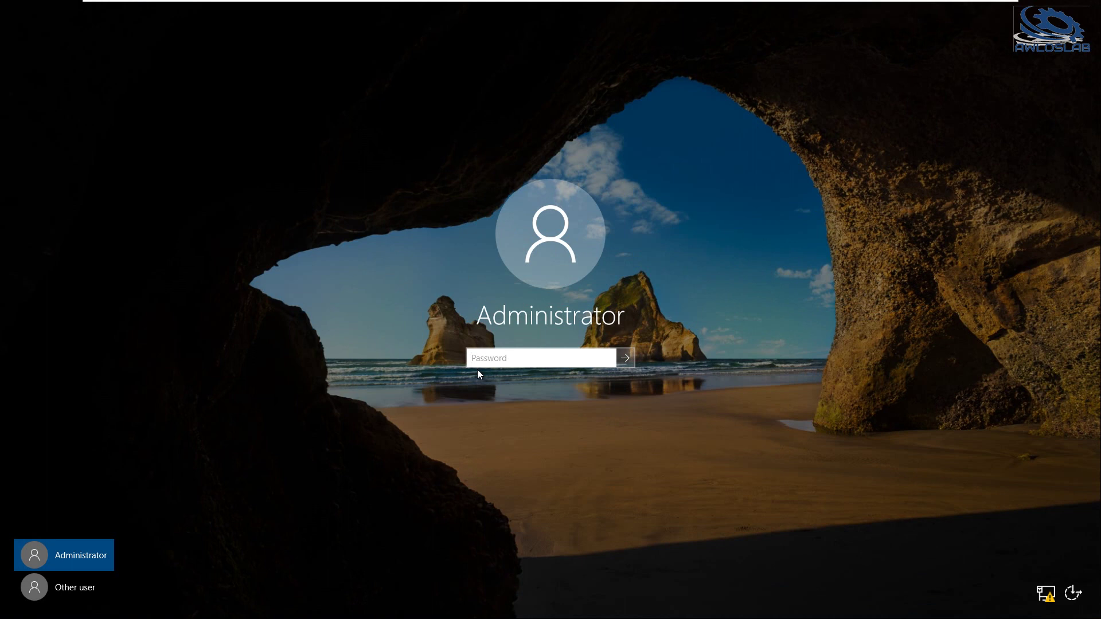
pyautogui.click(73, 584)
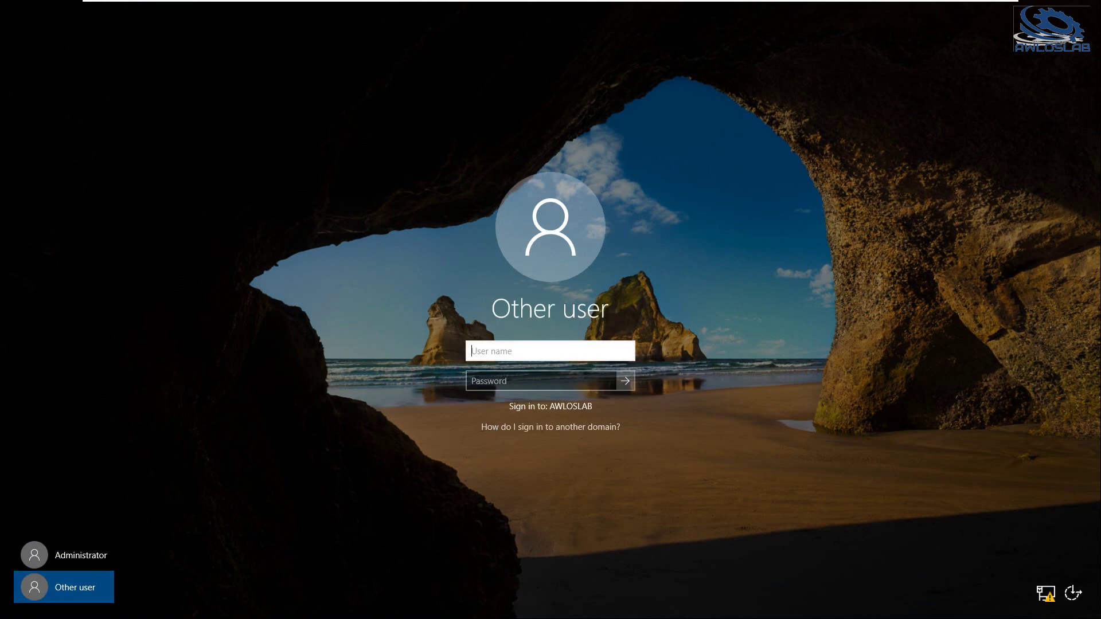
# Sign in as AWLOSLAB\Administrator with its password, correcting the mistyped username first
pyautogui.write('Administrator')
pyautogui.press('Tab')
pyautogui.write('*********')
pyautogui.press('Return')
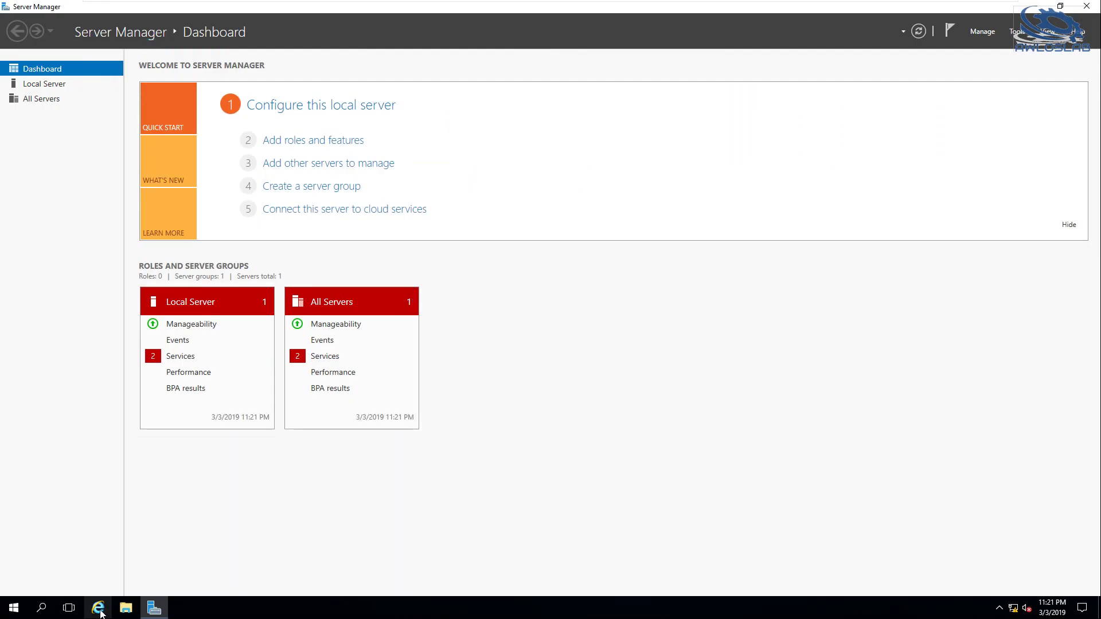
# Run telnet 10.0.0.1 443 in a command prompt, then postpone Internet Explorer's first-run setup with Ask me later
pyautogui.click(99, 609)
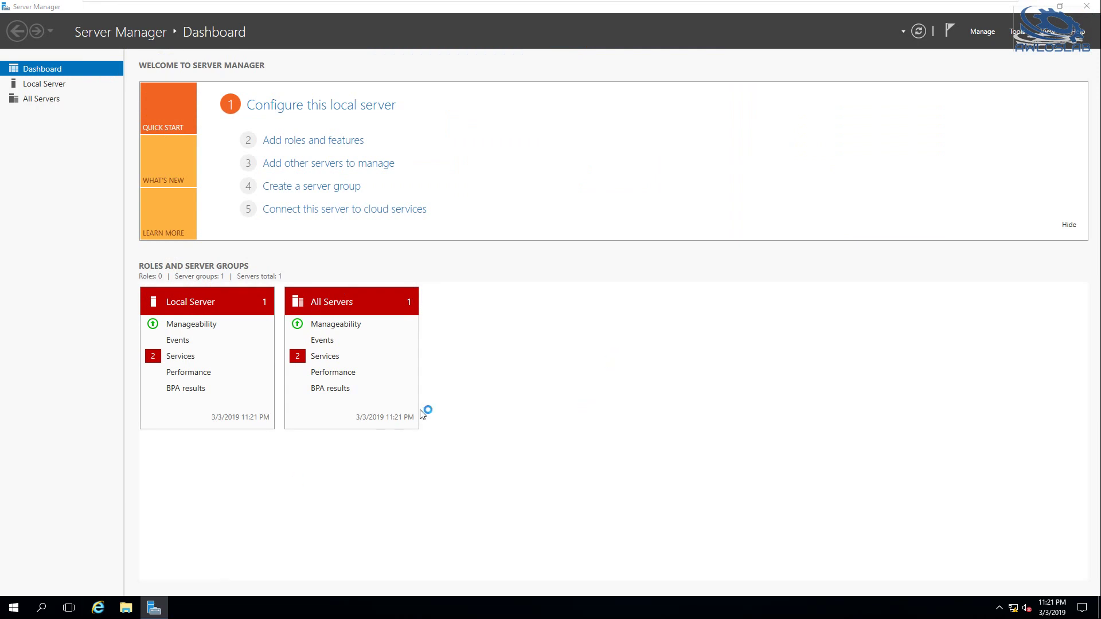
pyautogui.write('cmd')
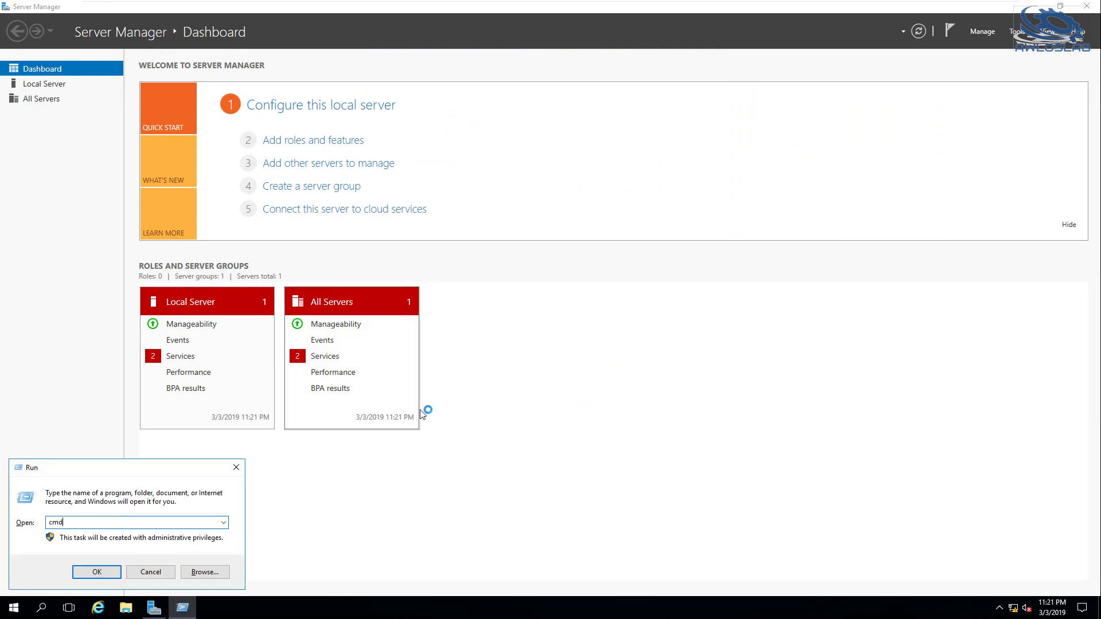
pyautogui.press('Return')
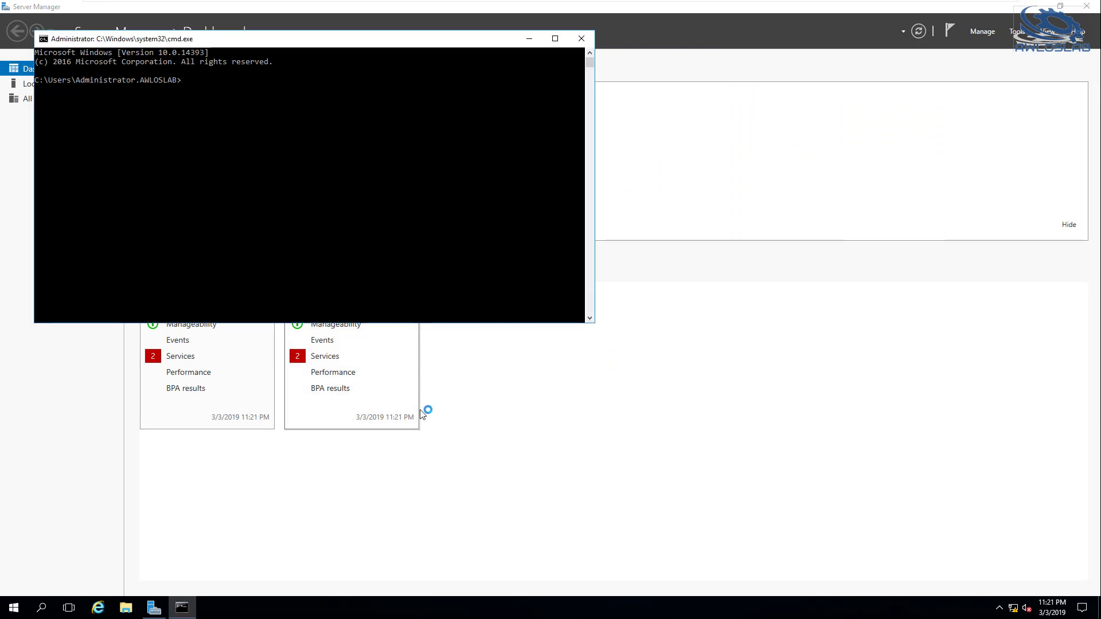
pyautogui.write('telnet')
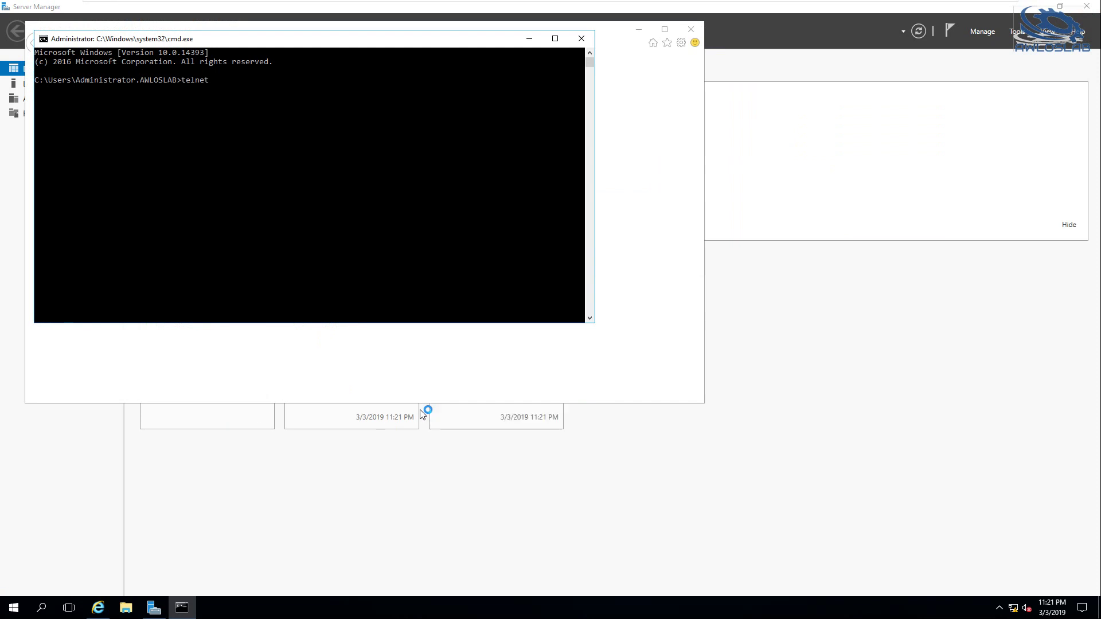
pyautogui.click(459, 172)
pyautogui.write('10.0.0.1 443')
pyautogui.press('Return')
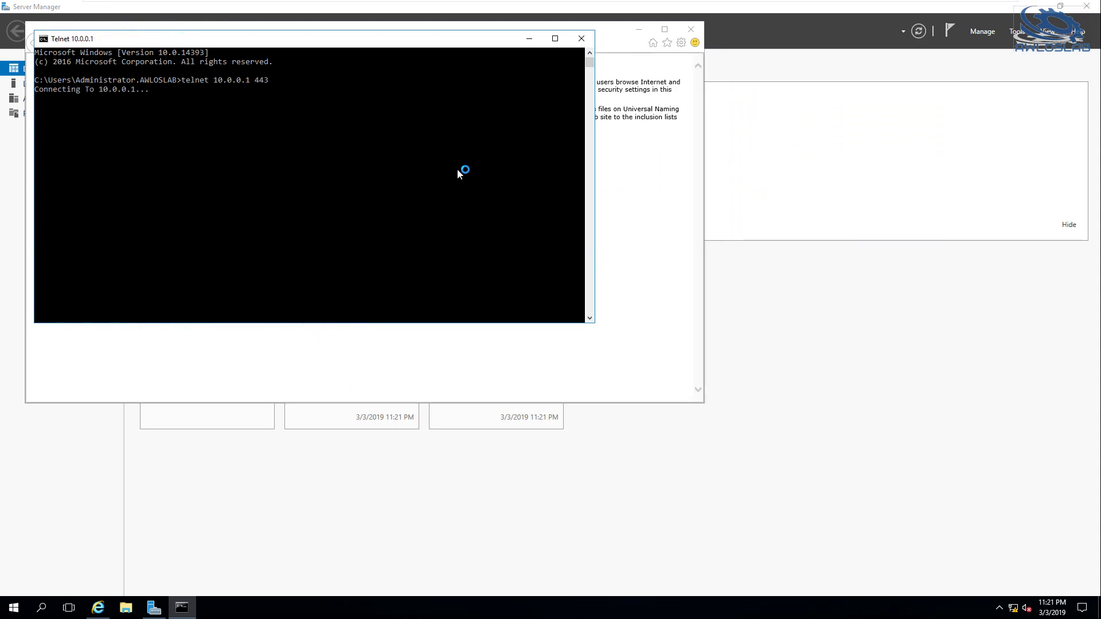
pyautogui.click(629, 251)
pyautogui.click(487, 307)
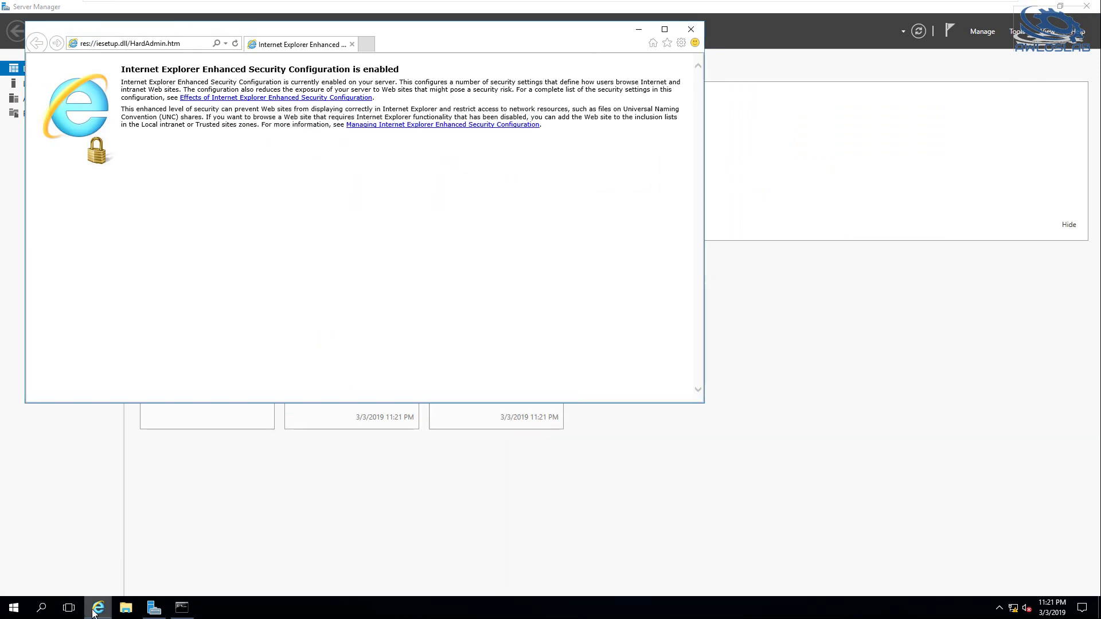
pyautogui.moveTo(639, 4)
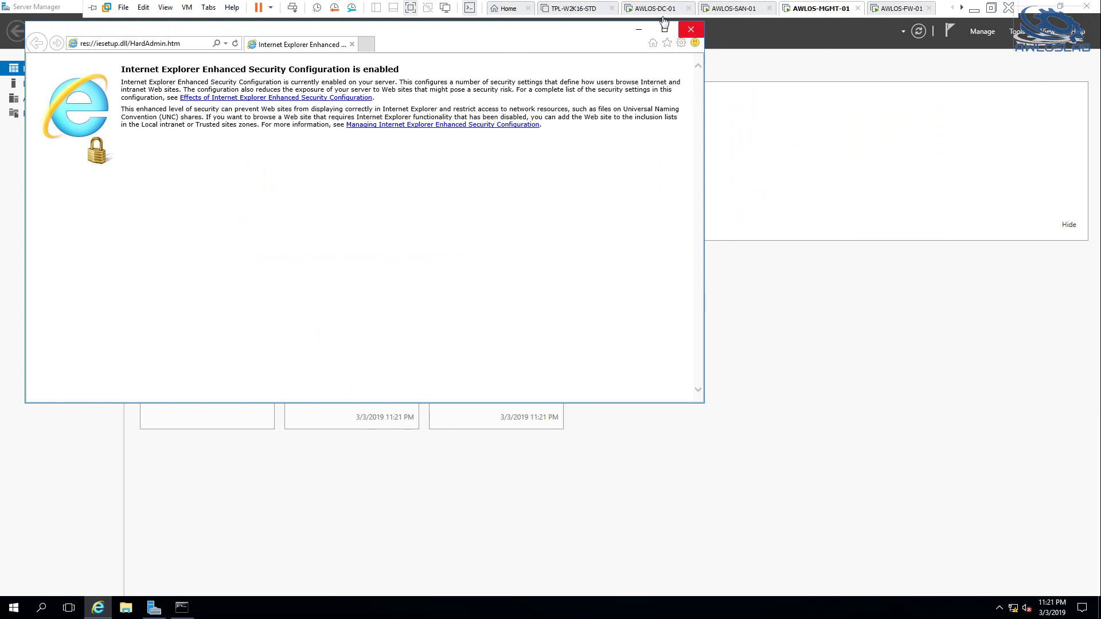
pyautogui.click(655, 8)
pyautogui.click(94, 612)
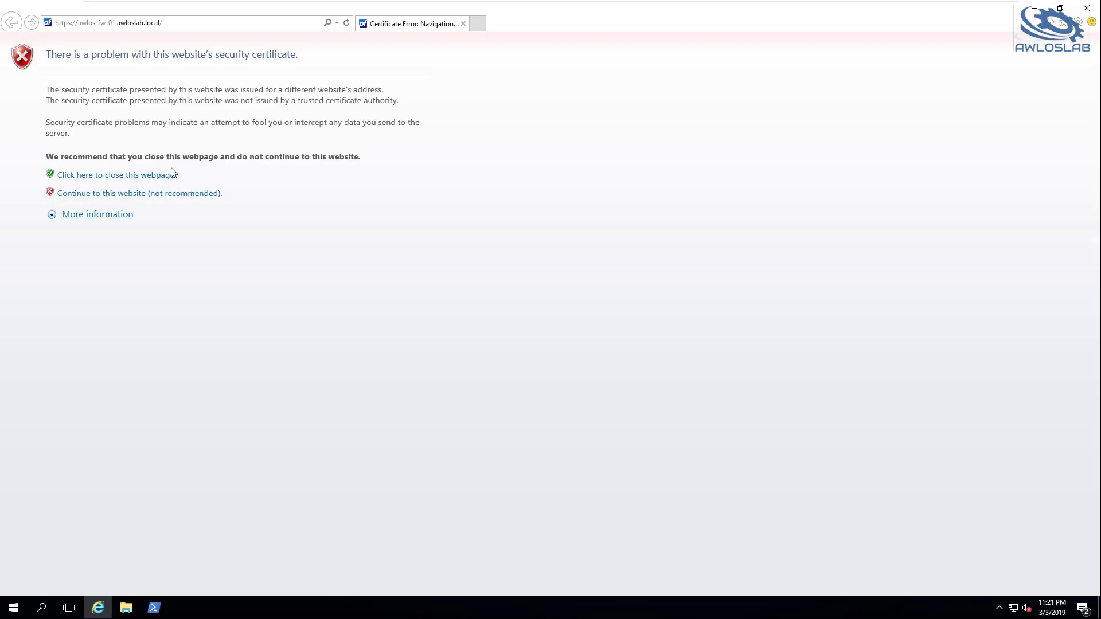
pyautogui.click(127, 193)
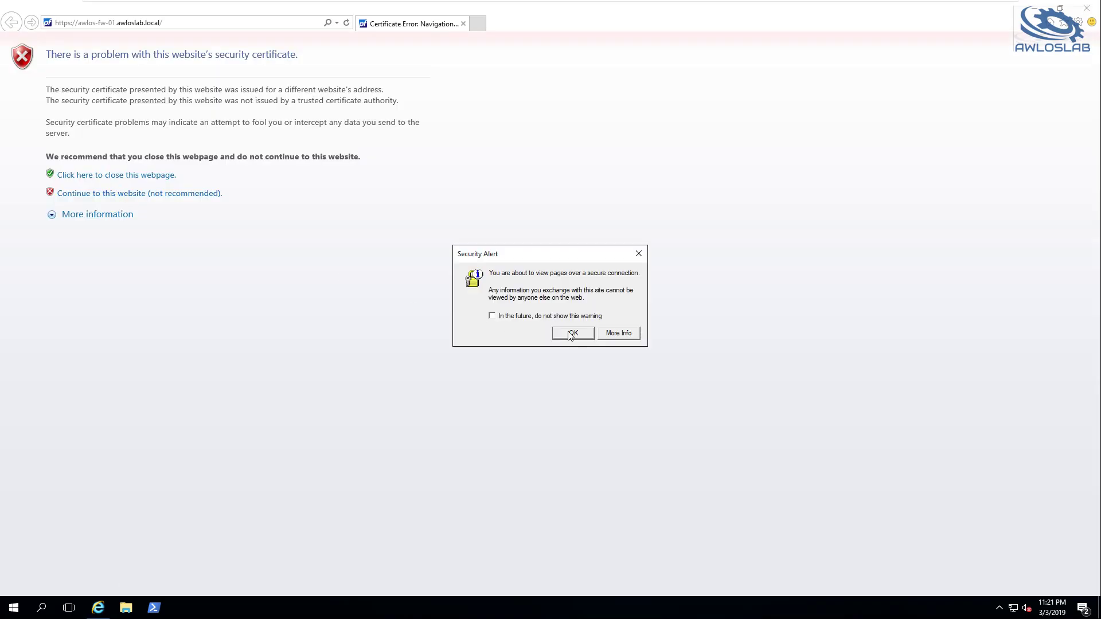
pyautogui.click(568, 333)
# Sign in to pfSense as admin with its password, retrying after the first attempt is rejected
pyautogui.write('admin')
pyautogui.press('Tab')
pyautogui.write('•••••••')
pyautogui.press('Return')
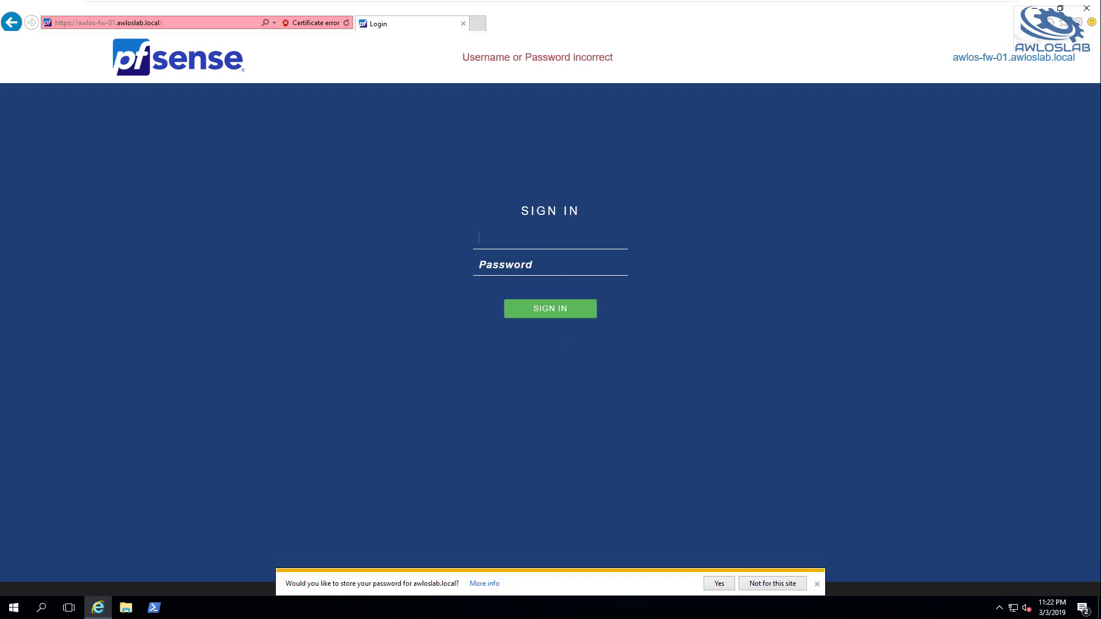
pyautogui.write('admin')
pyautogui.press('Tab')
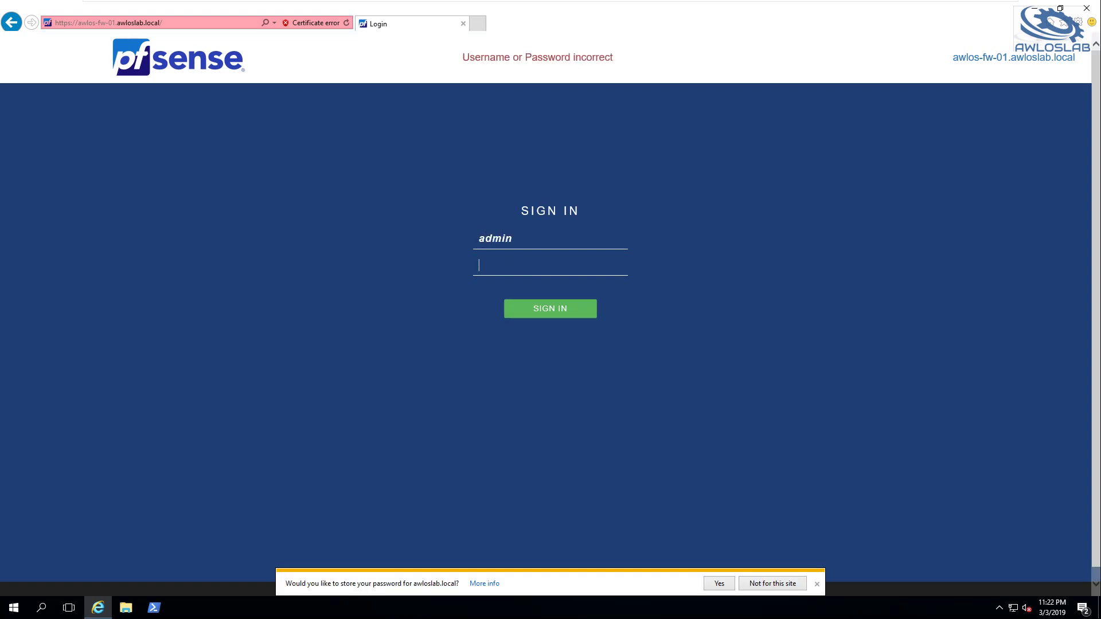
pyautogui.write('•••••••')
pyautogui.press('Return')
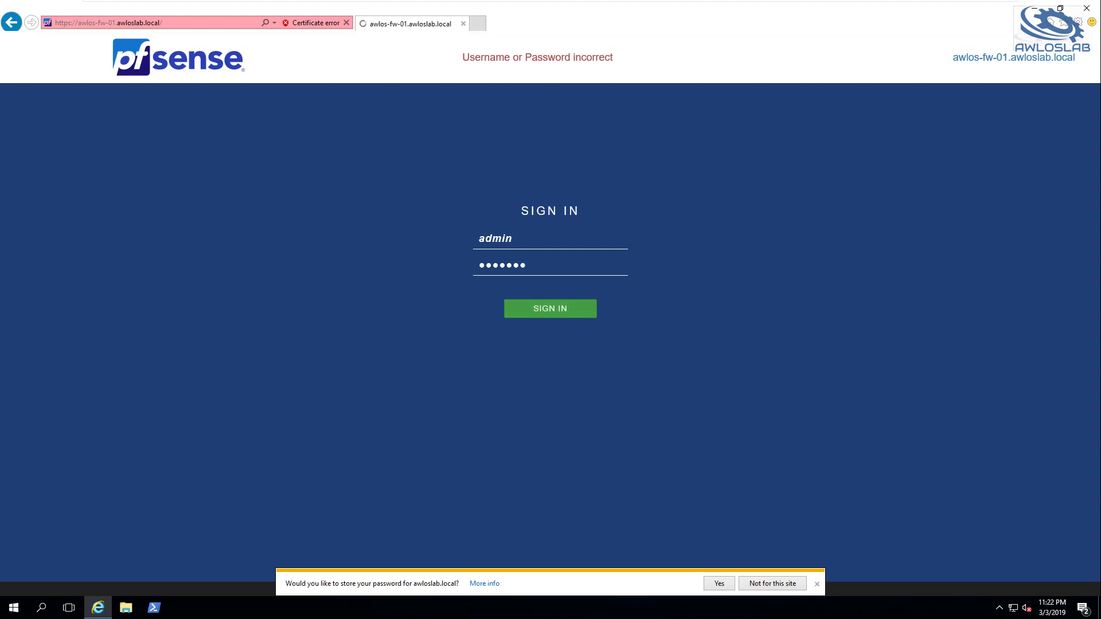
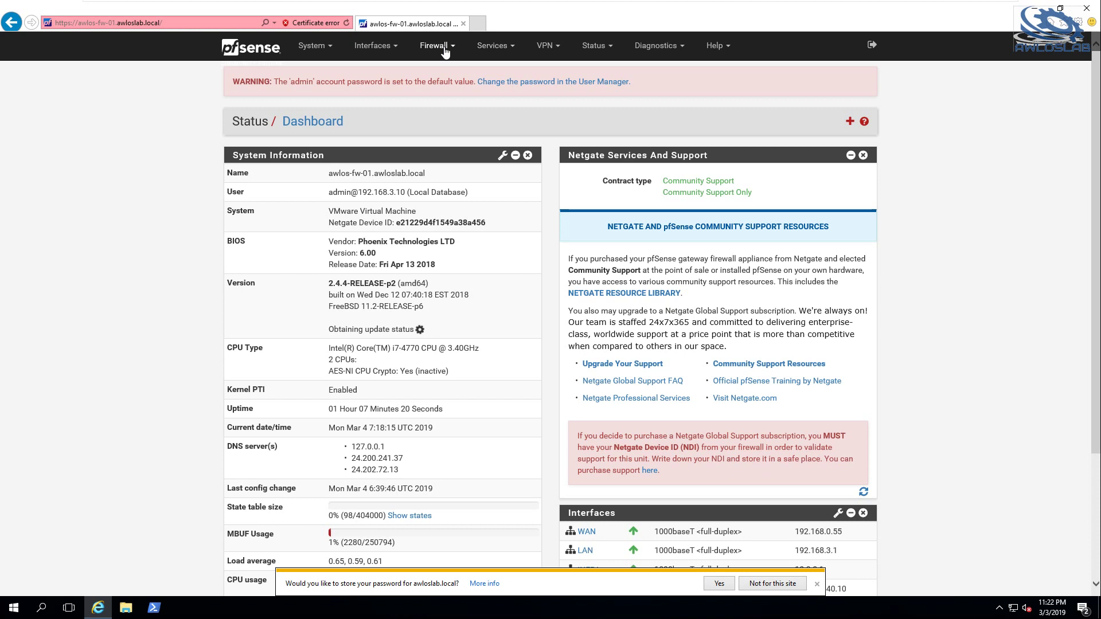
# Start a new pfSense alias named WebTraffic with type Port(s)
pyautogui.click(434, 47)
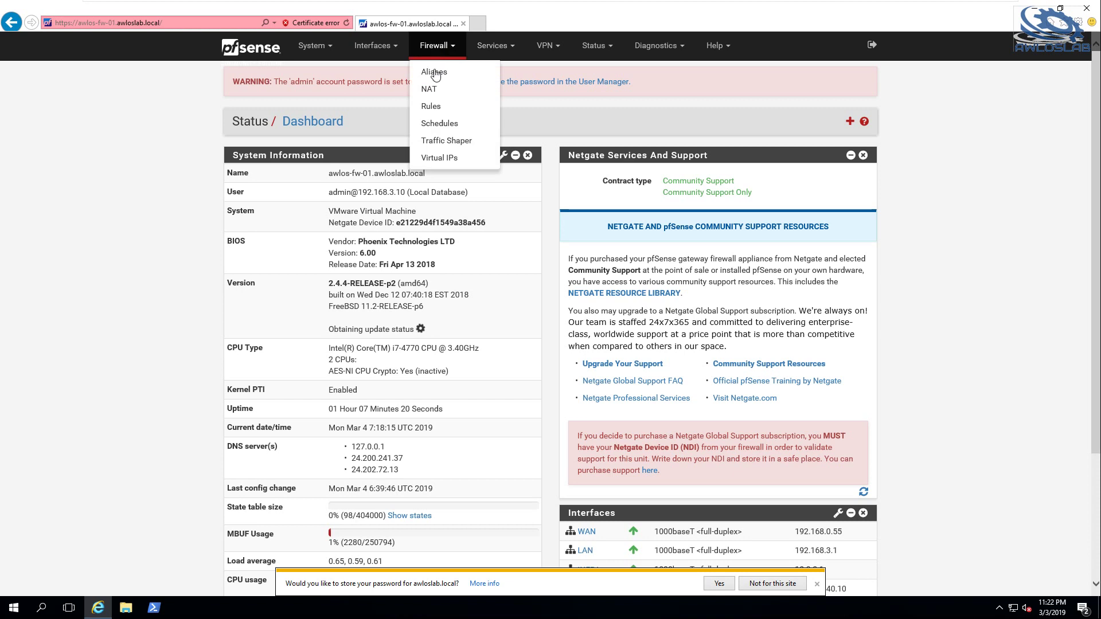
pyautogui.click(434, 73)
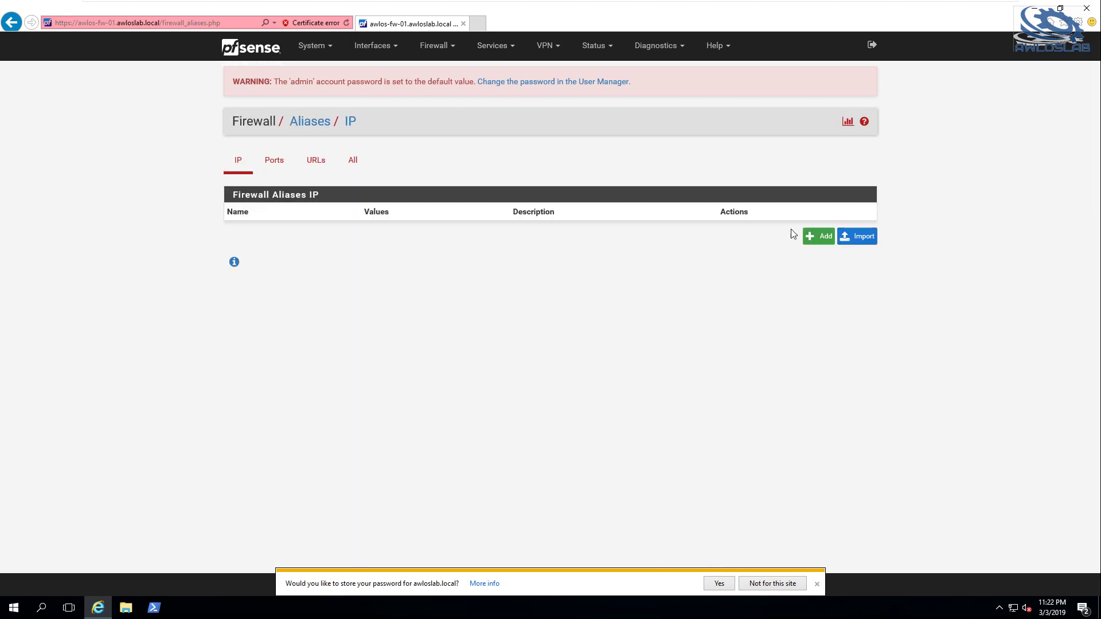
pyautogui.click(806, 238)
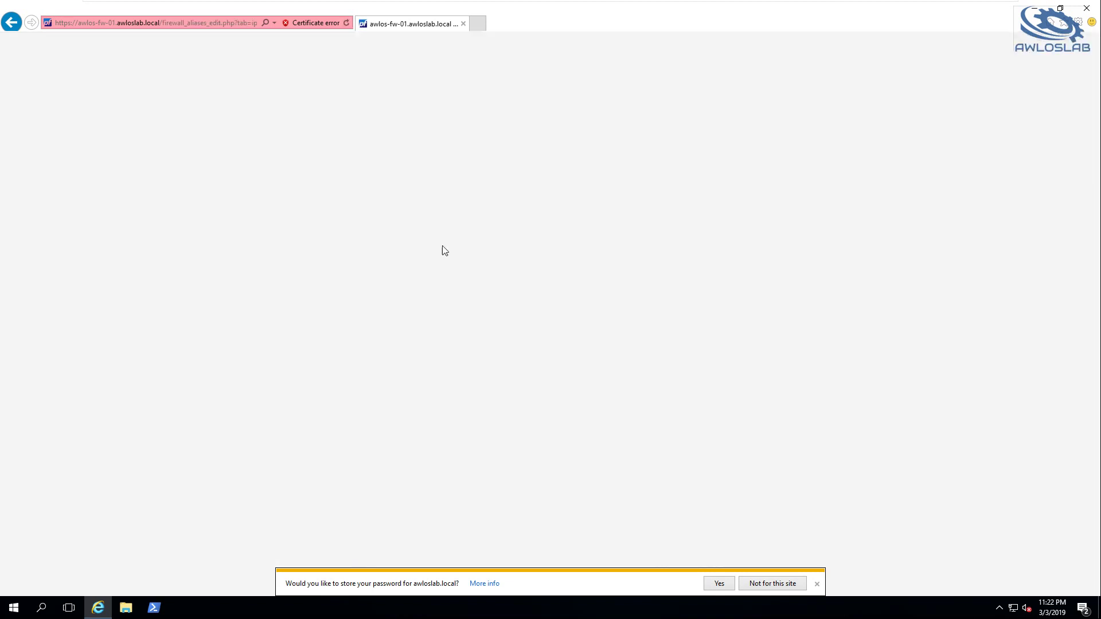
pyautogui.write('We')
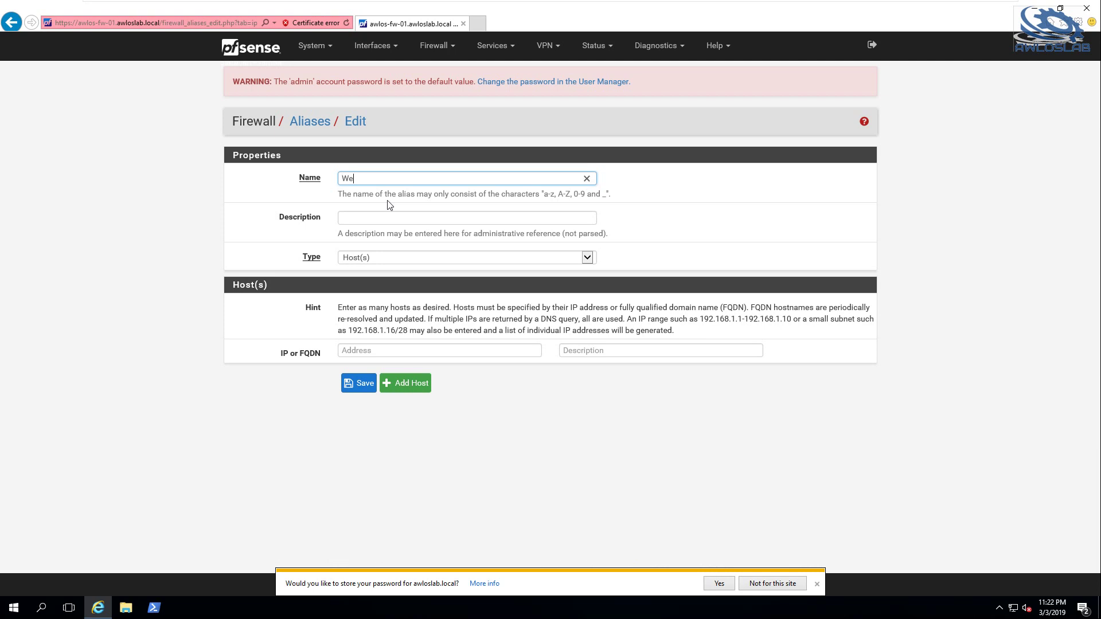
pyautogui.write('bTraffic')
pyautogui.click(392, 258)
pyautogui.click(401, 275)
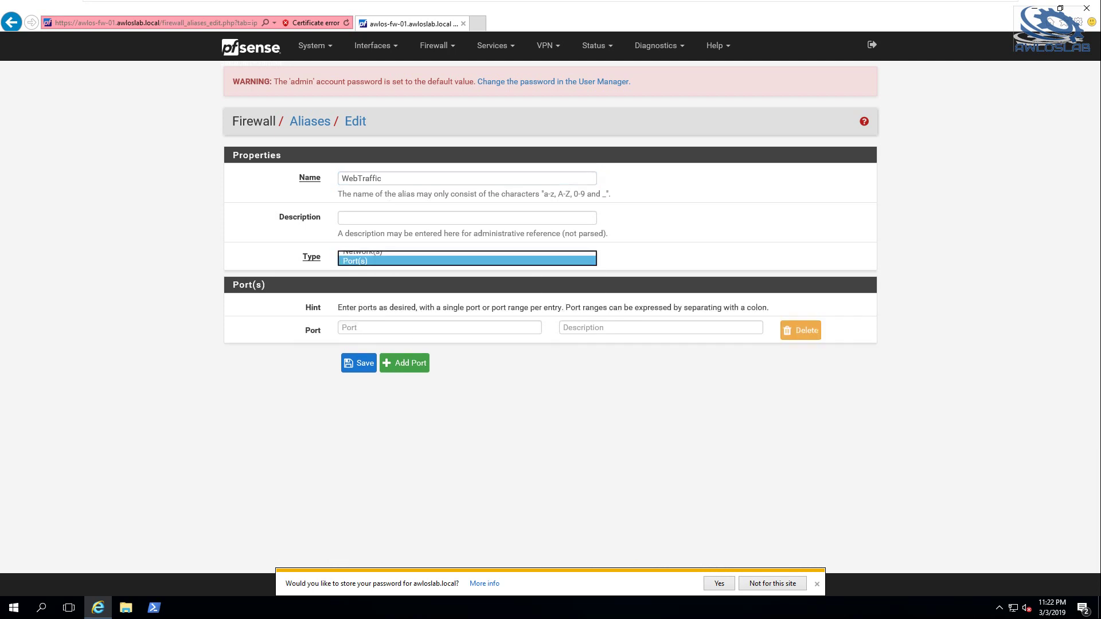
# Enter port 80 and add a second port 443 described as HTTPS
pyautogui.click(408, 329)
pyautogui.write('80')
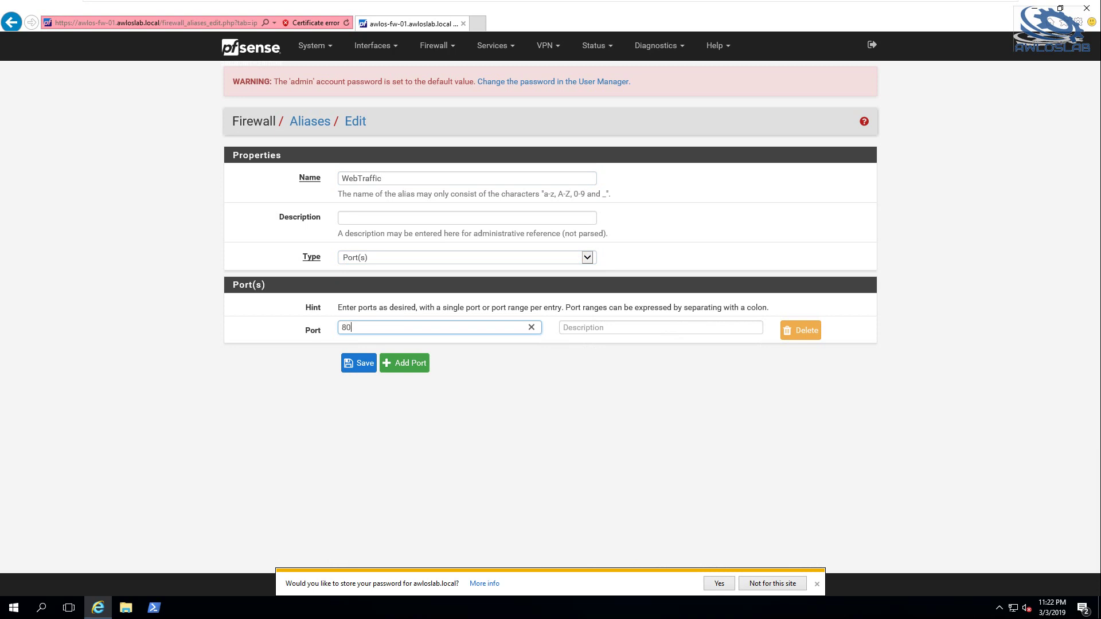
pyautogui.click(407, 364)
pyautogui.click(405, 355)
pyautogui.write('44')
pyautogui.press('Tab')
pyautogui.write('https')
pyautogui.hotkey('ctrl', 'a')
pyautogui.write('H')
pyautogui.write('TTOS')
pyautogui.press('BackSpace')
pyautogui.press('BackSpace')
pyautogui.write('PS')
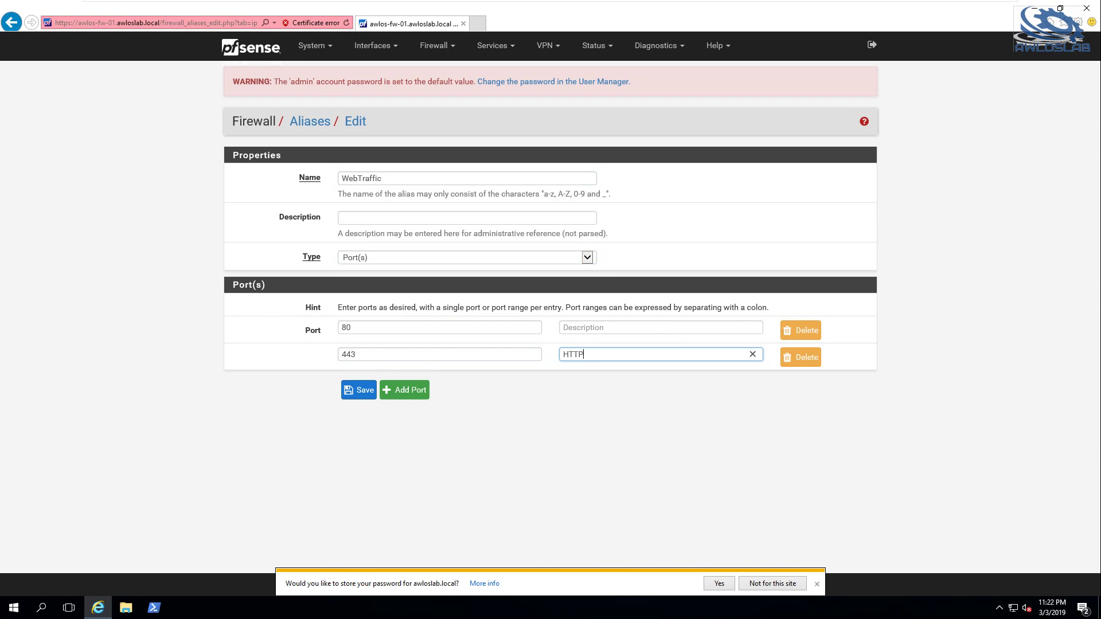
# Describe port 80 as HTTP, then save the alias and apply the changes
pyautogui.click(594, 331)
pyautogui.write('HTTP')
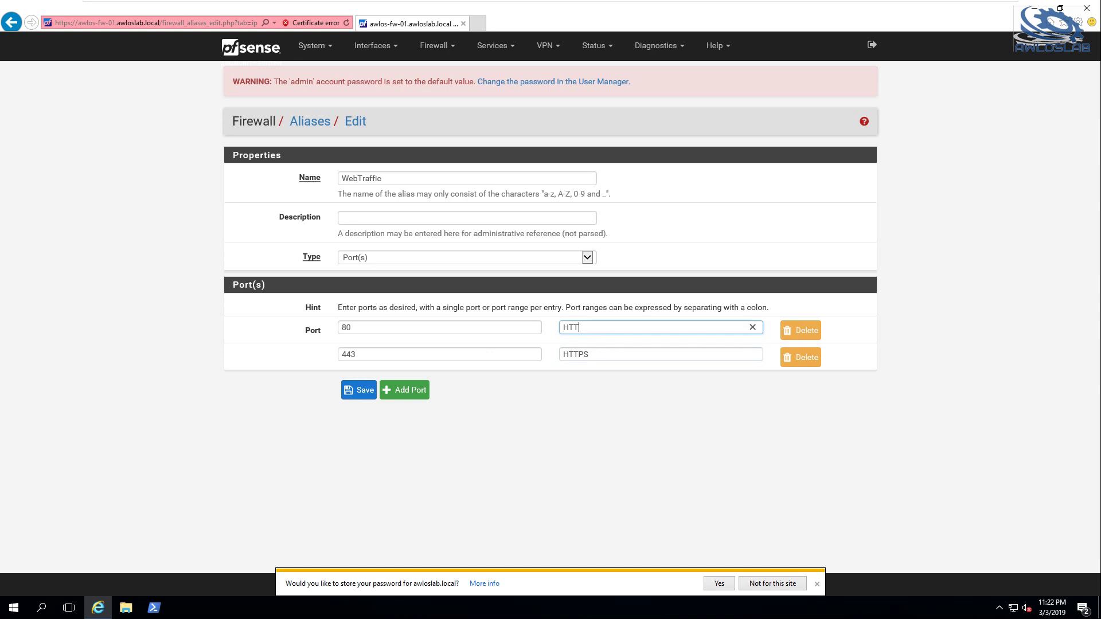
pyautogui.click(365, 391)
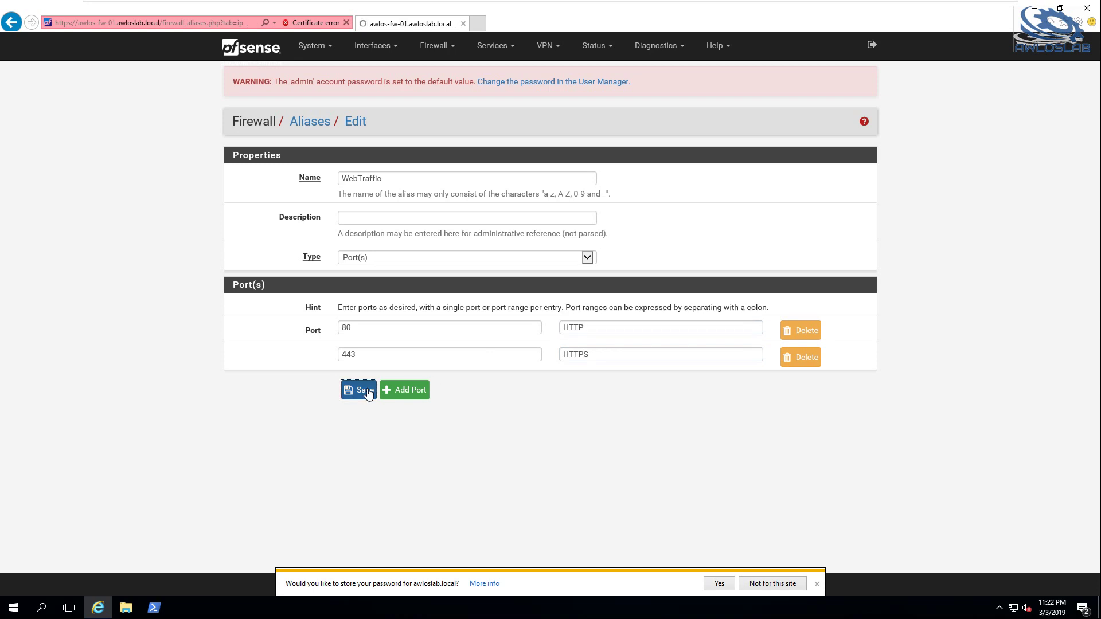
pyautogui.click(815, 172)
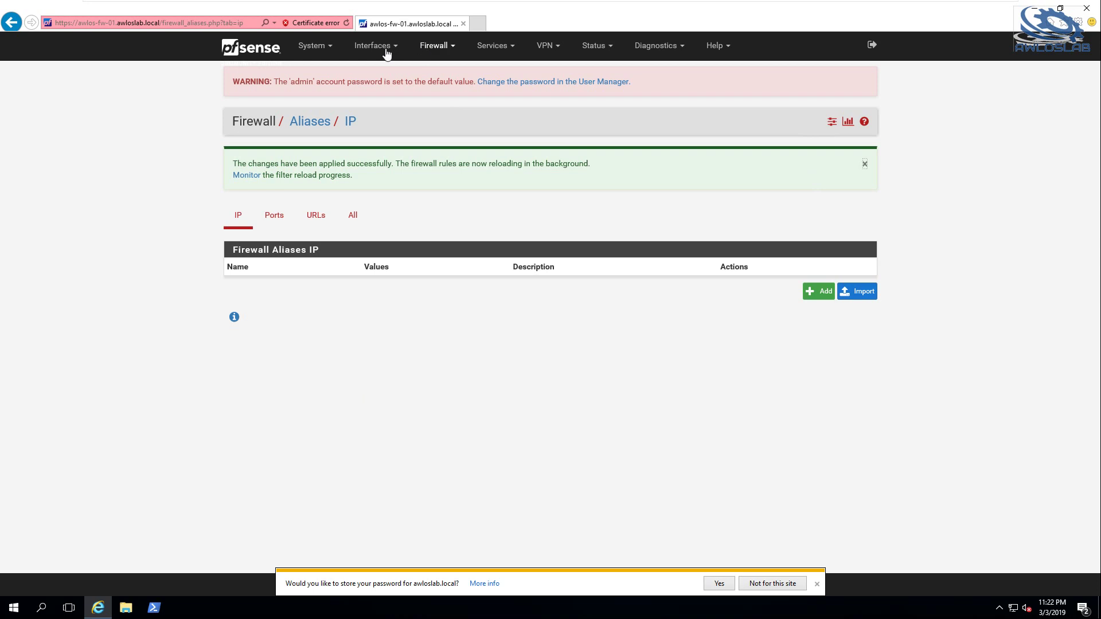
# Start adding a new firewall rule on the INFRA interface
pyautogui.click(434, 51)
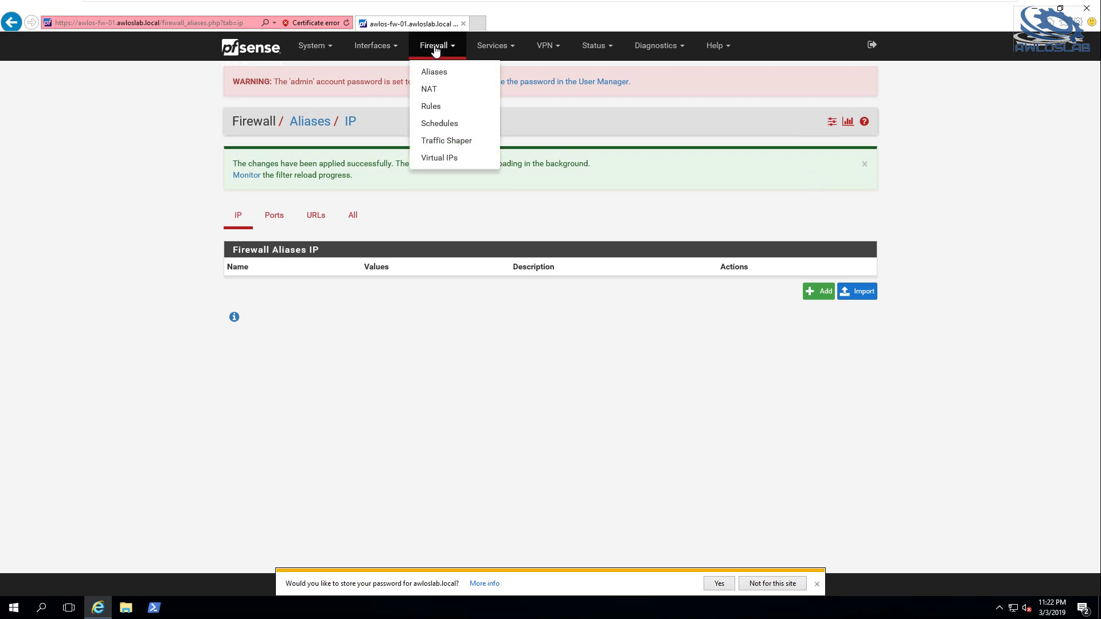
pyautogui.click(432, 106)
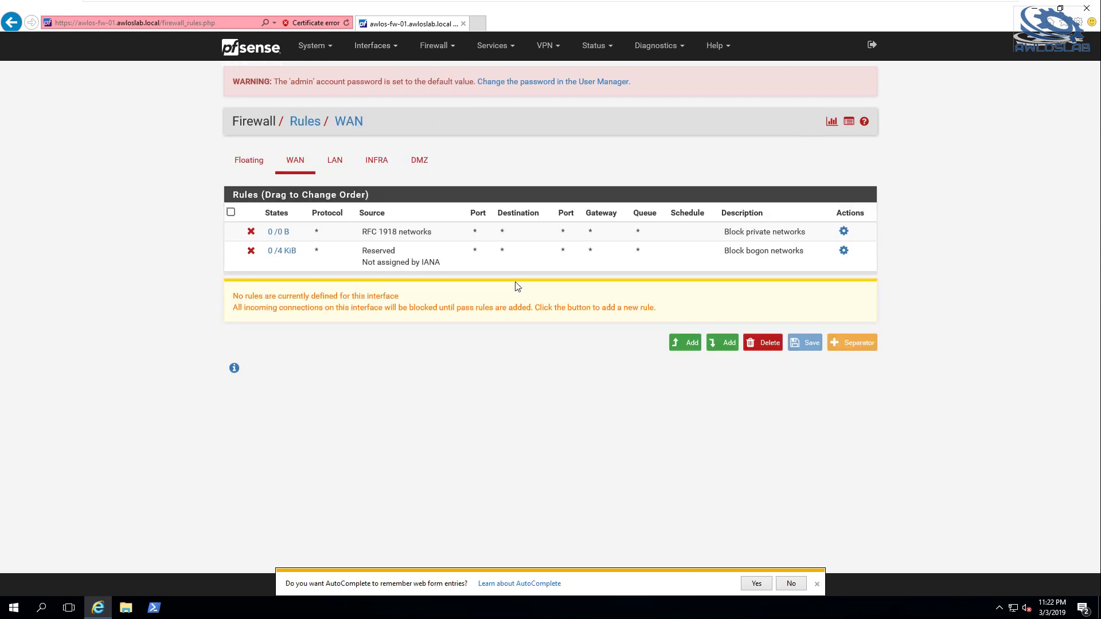
pyautogui.click(376, 161)
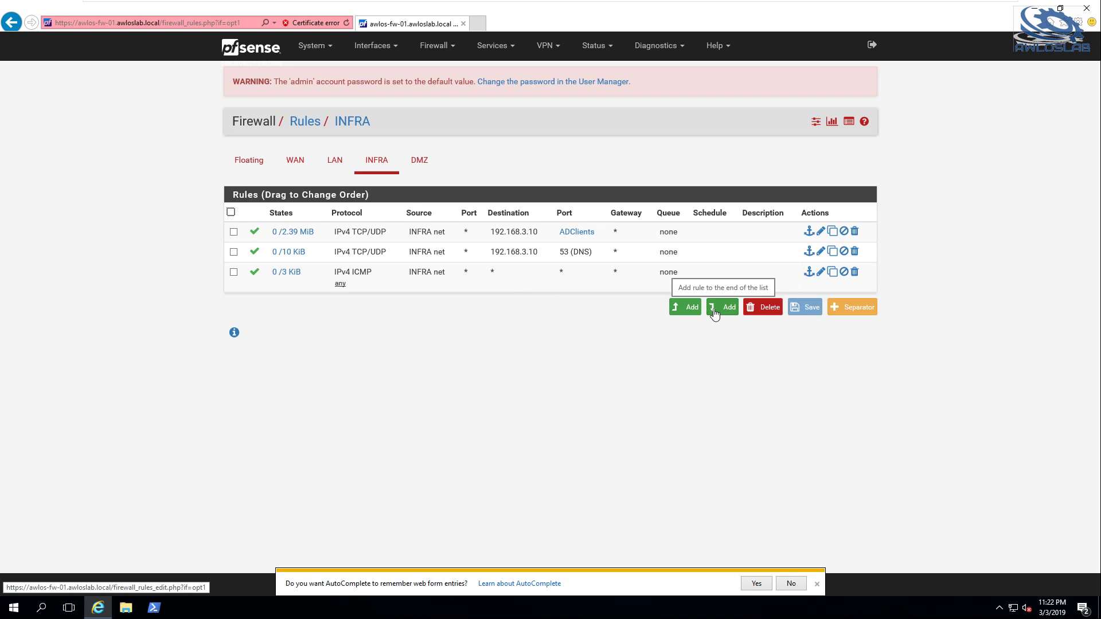
pyautogui.click(689, 315)
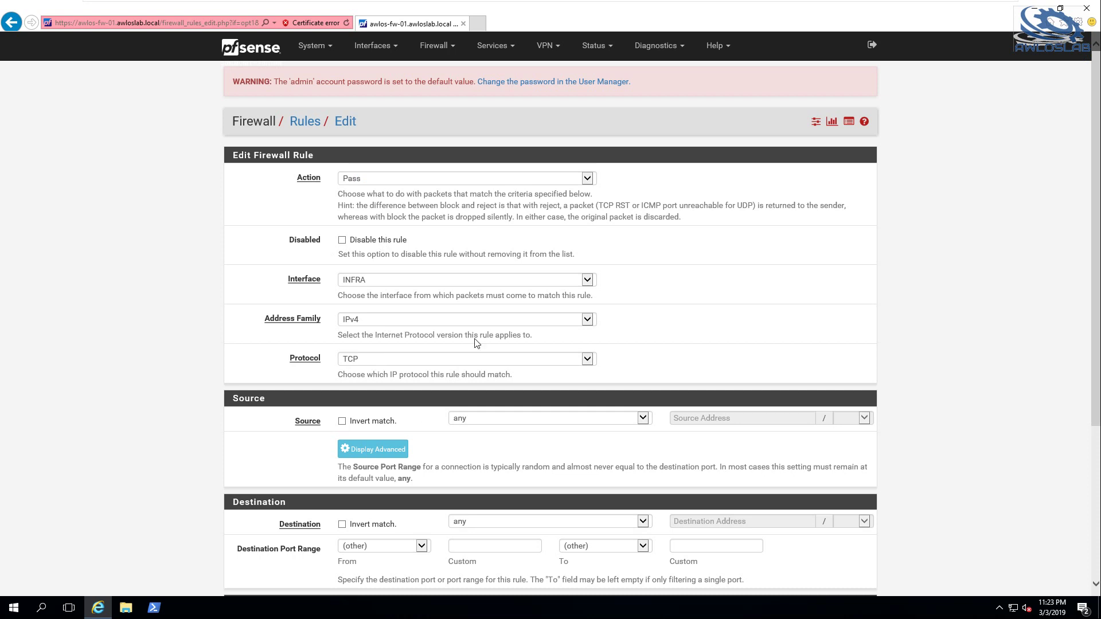
# Set the rule's source to INFRA net and destination port range WebTraffic to WebTraffic
pyautogui.scroll(-2, 475, 343)
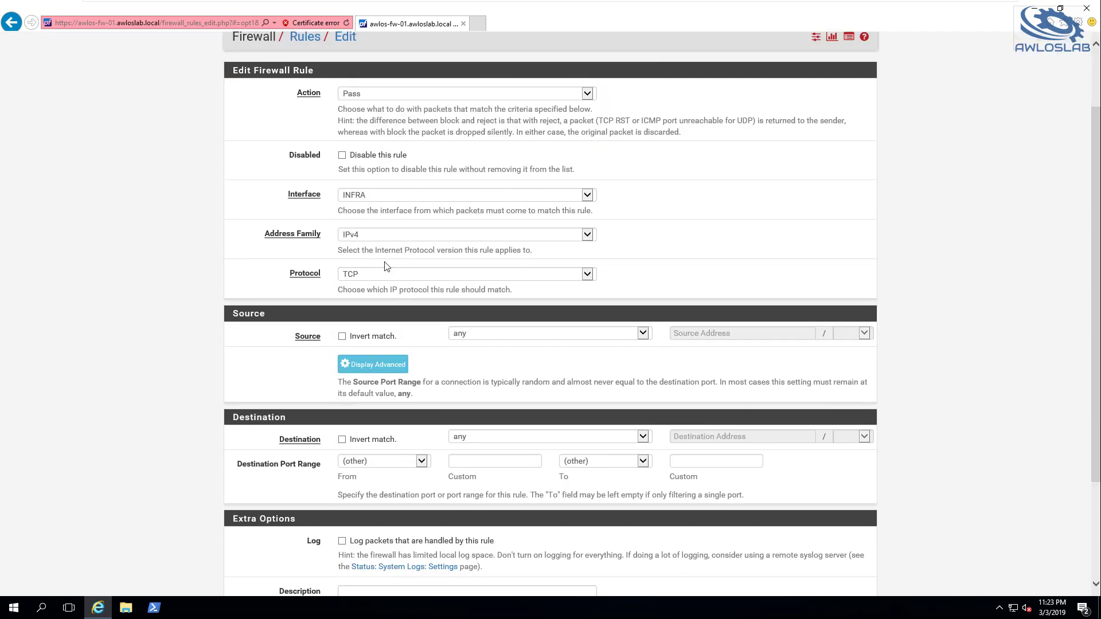
pyautogui.click(489, 336)
pyautogui.click(493, 421)
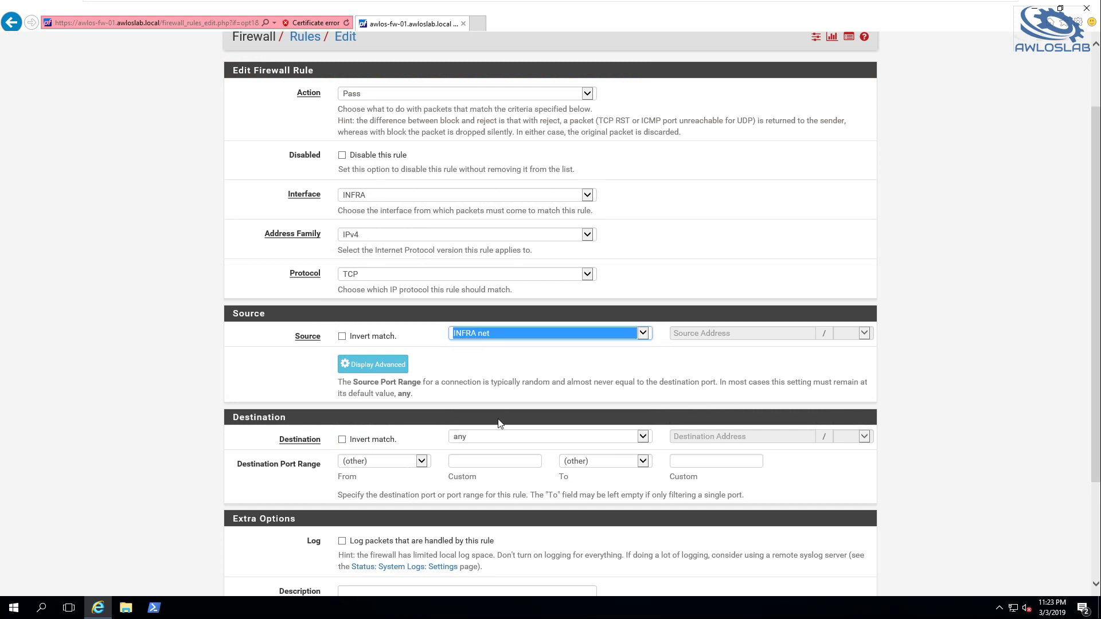
pyautogui.click(491, 462)
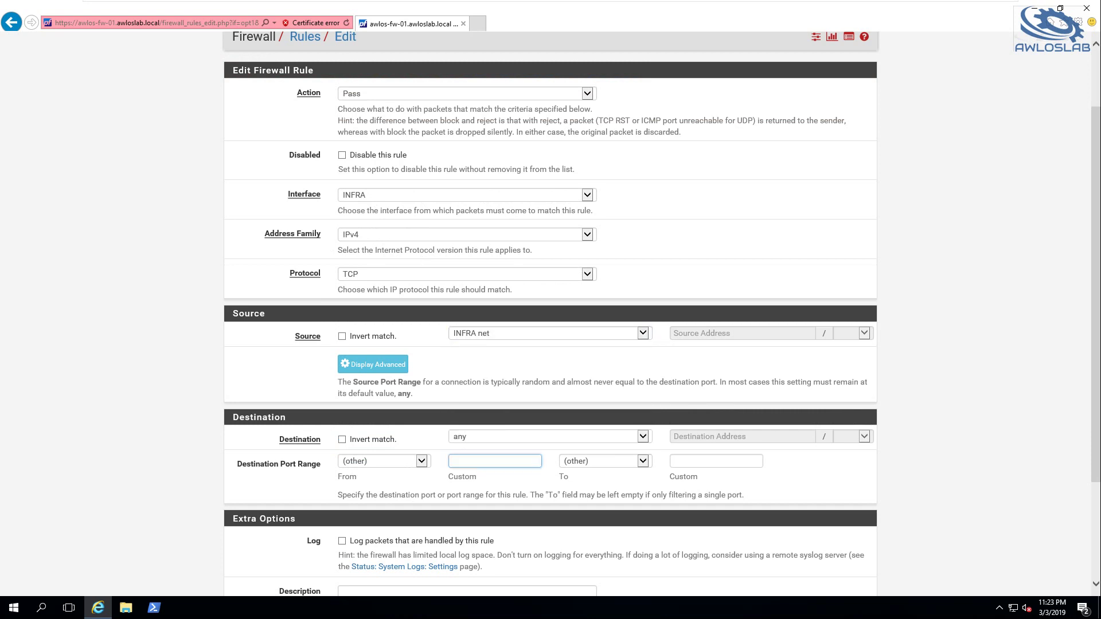
pyautogui.write('WebTr')
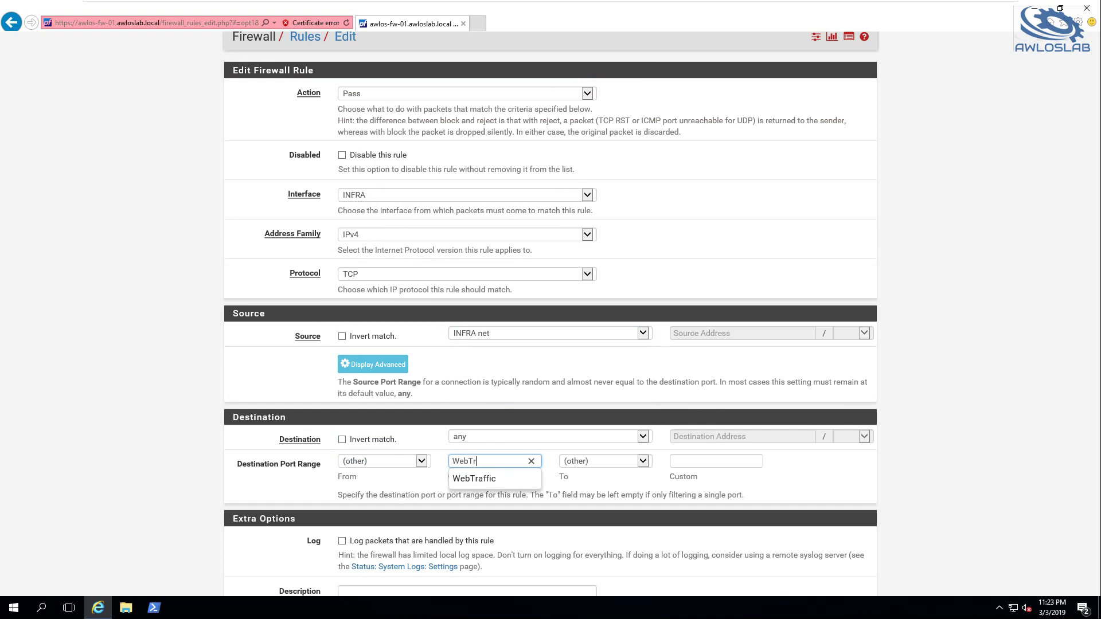
pyautogui.press('Down')
pyautogui.press('Tab')
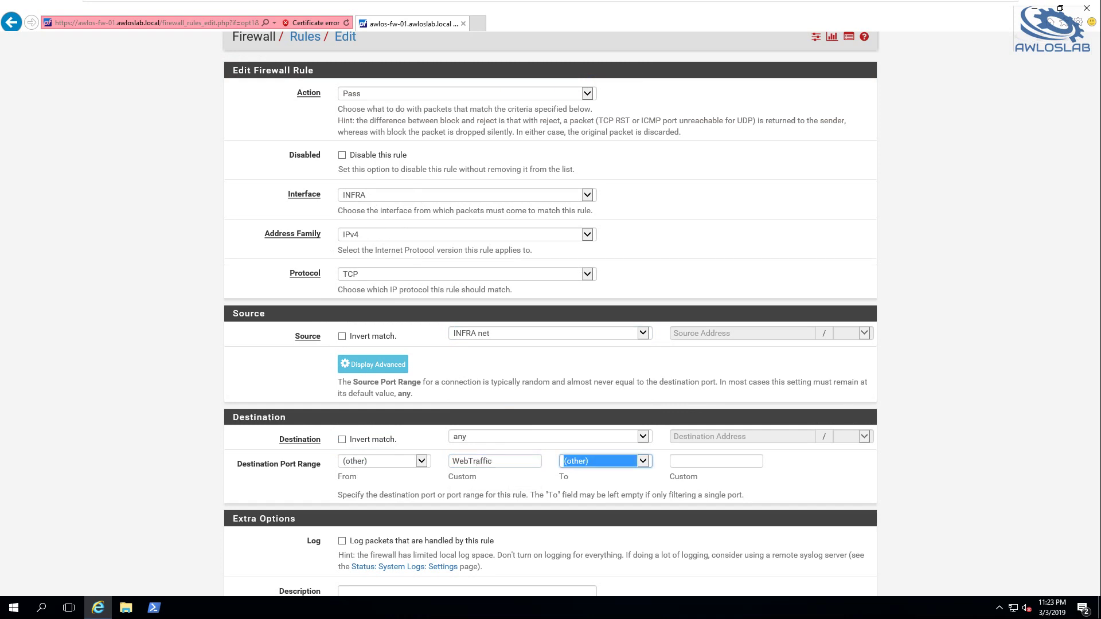
pyautogui.press('Tab')
pyautogui.hotkey('shift', 'Tab')
pyautogui.hotkey('shift', 'Tab')
pyautogui.hotkey('ctrl', 'c')
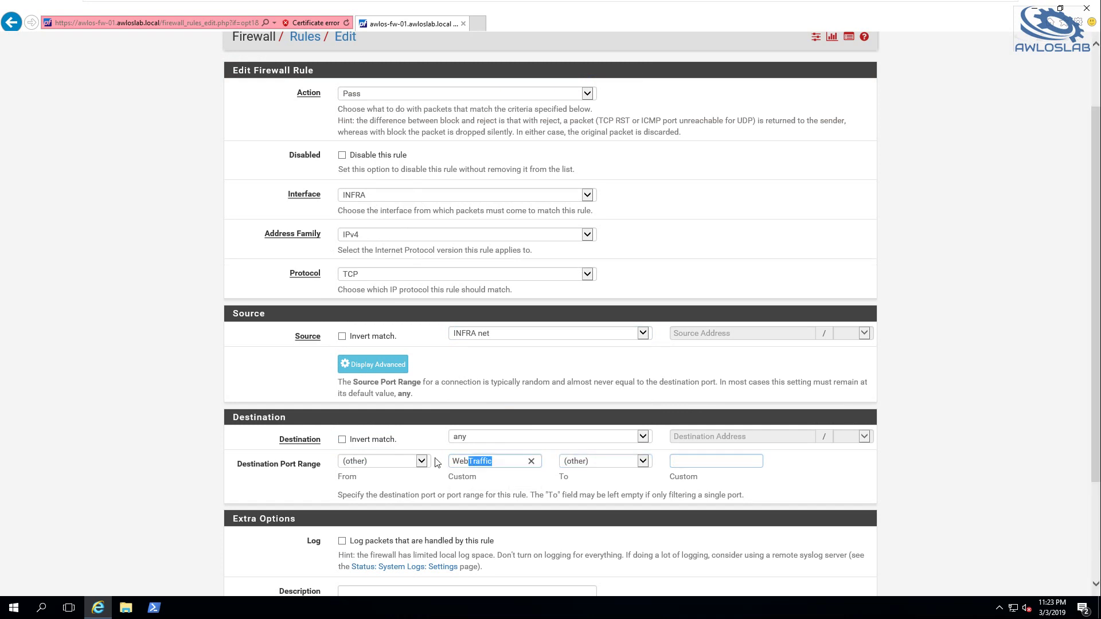
pyautogui.press('Tab')
pyautogui.press('Tab')
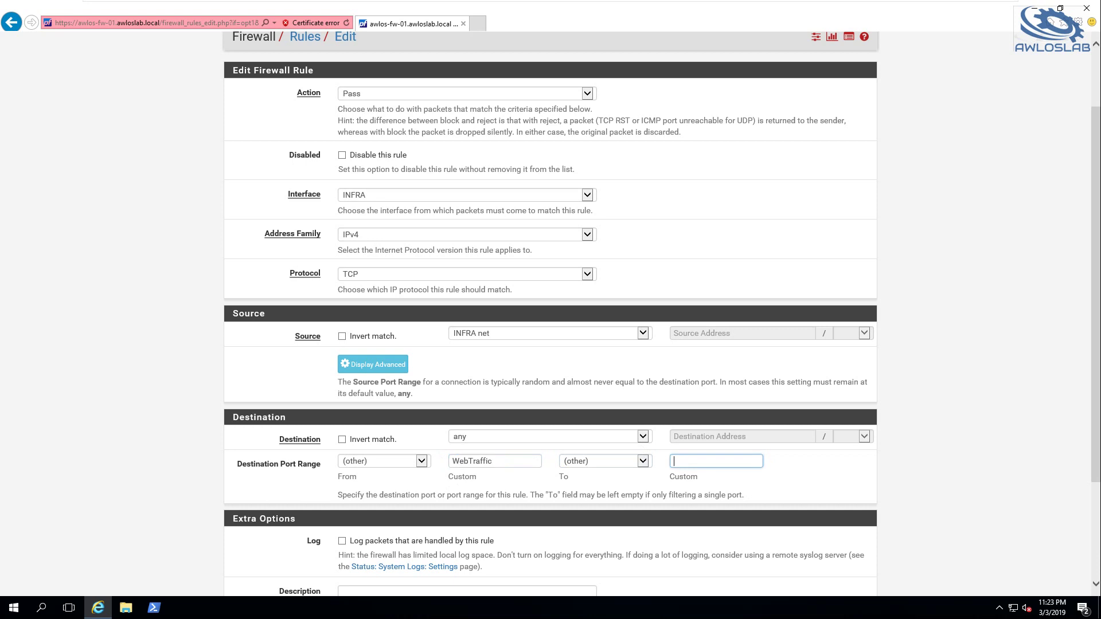
pyautogui.hotkey('ctrl', 'v')
# Save the new INFRA rule and apply the firewall changes
pyautogui.scroll(-1, 345, 381)
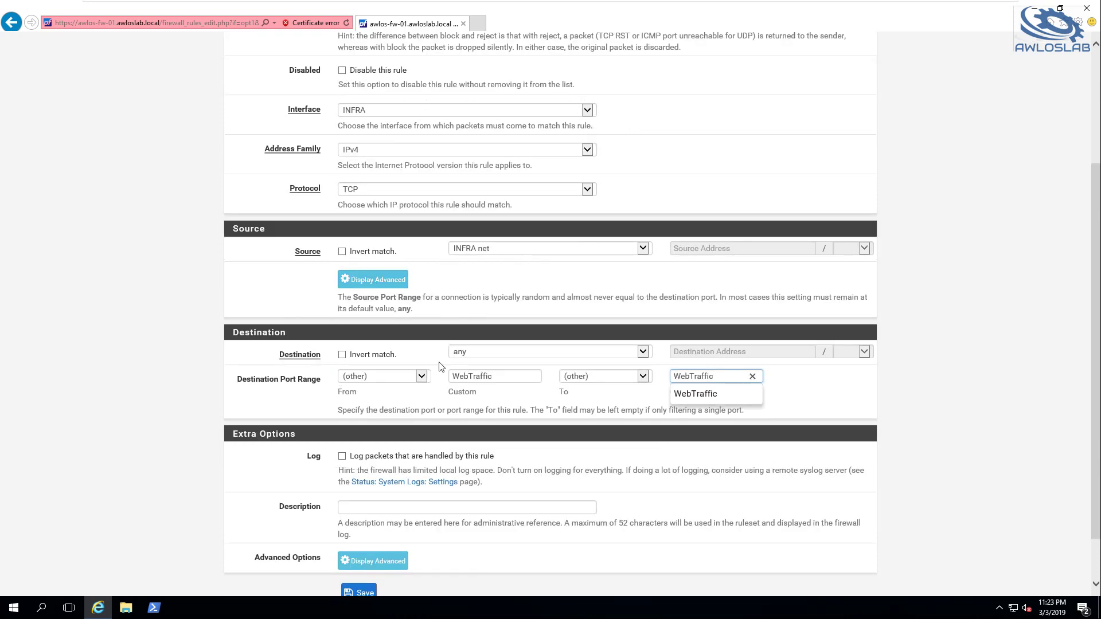
pyautogui.click(972, 383)
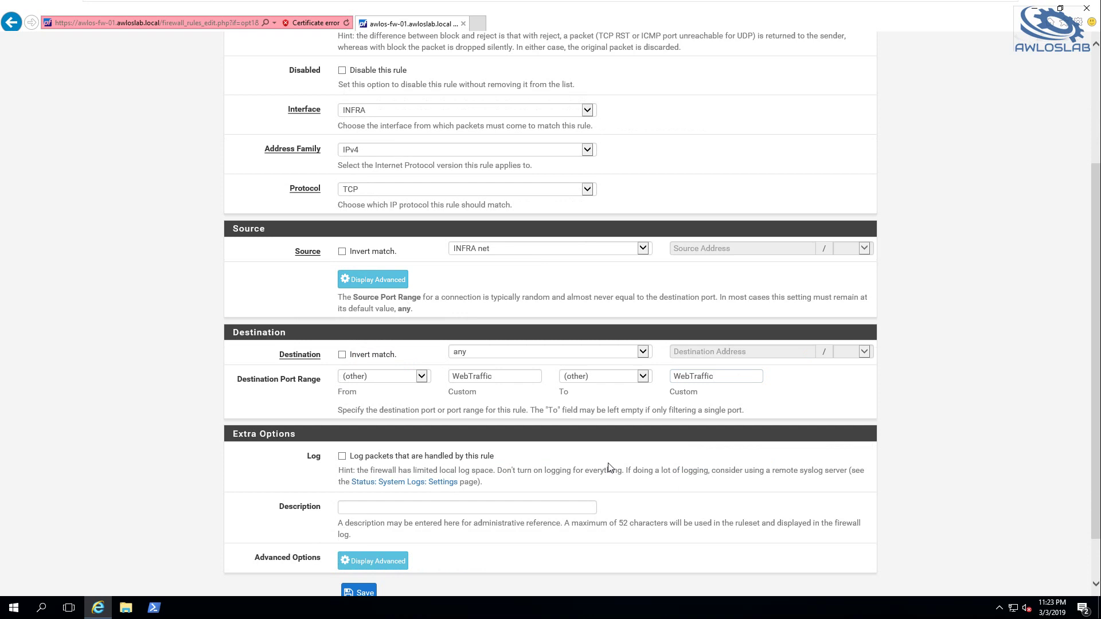
pyautogui.scroll(-1, 617, 469)
pyautogui.click(359, 535)
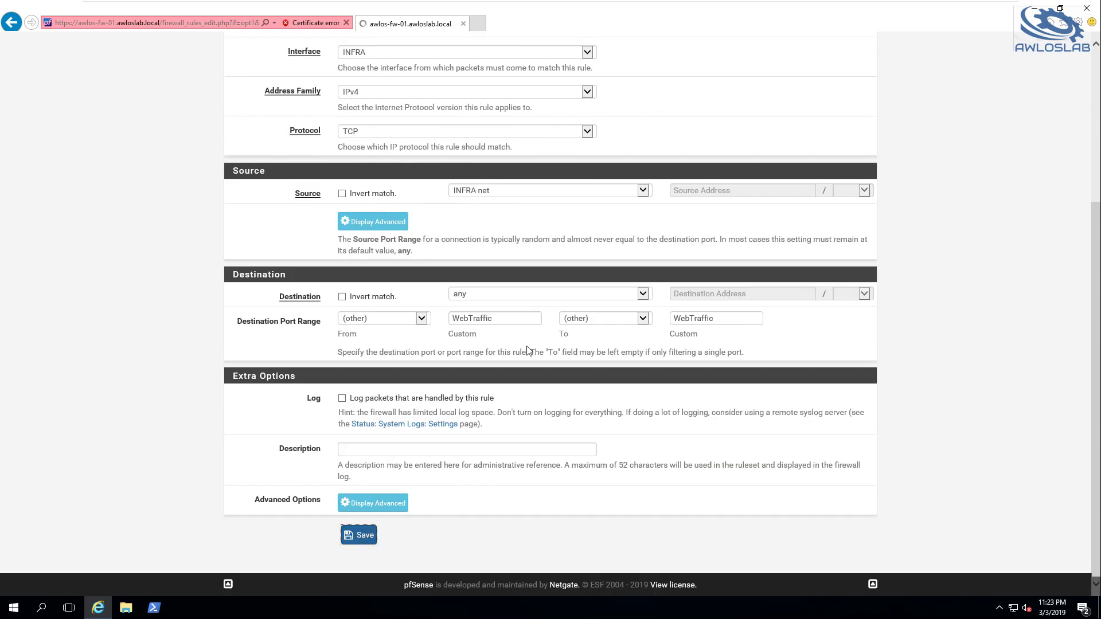
pyautogui.click(829, 168)
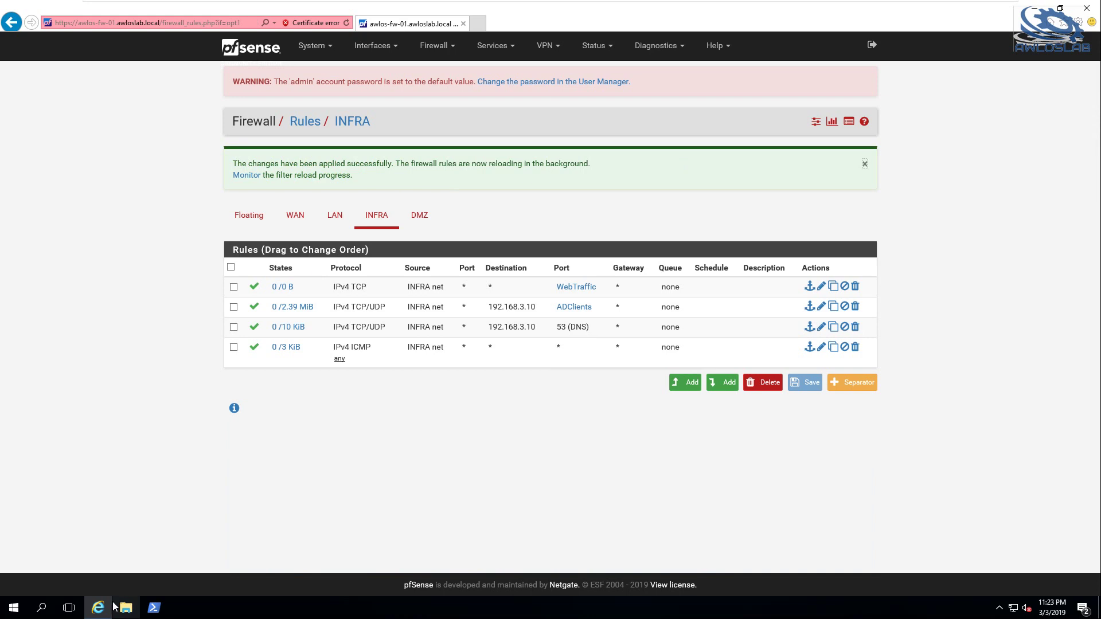
# Enlarge the PowerShell console font to size 16
pyautogui.click(153, 608)
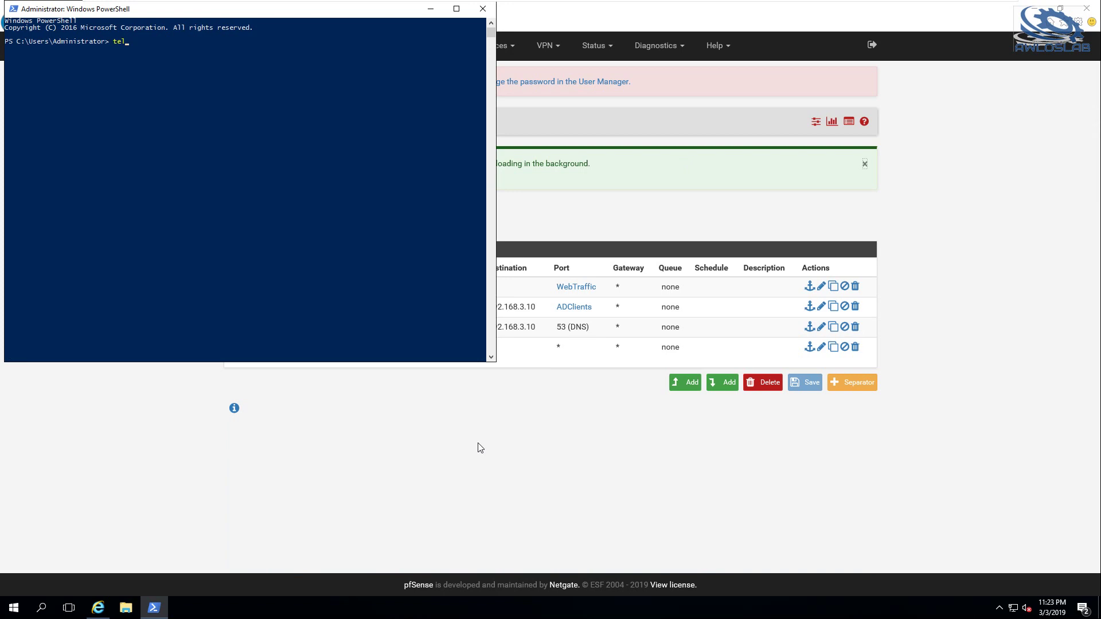
pyautogui.rightClick(375, 20)
pyautogui.click(407, 115)
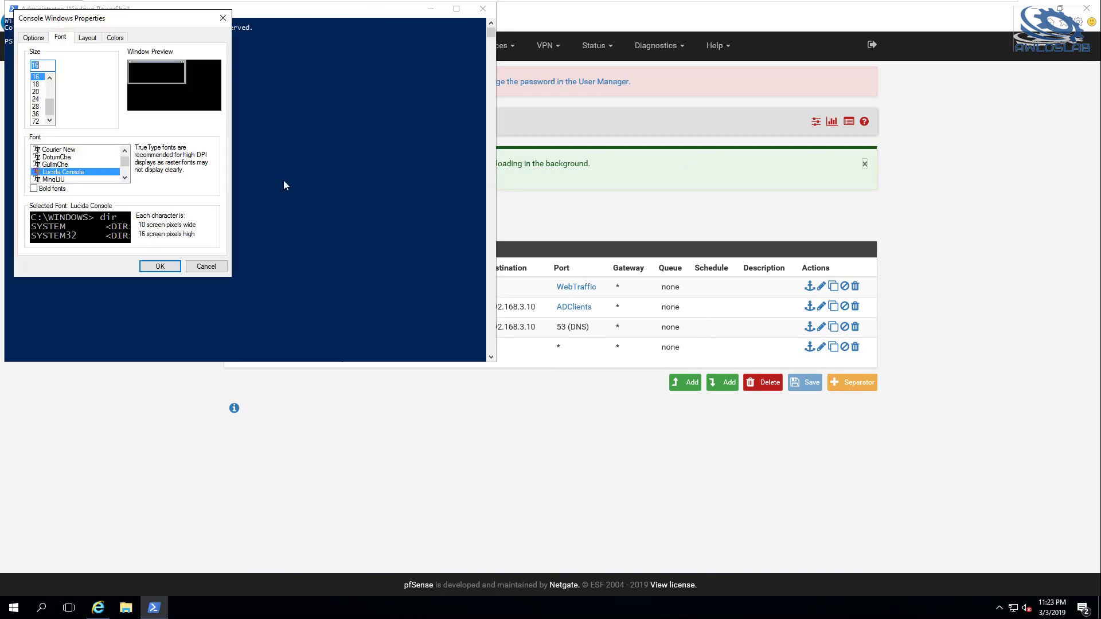
pyautogui.click(155, 267)
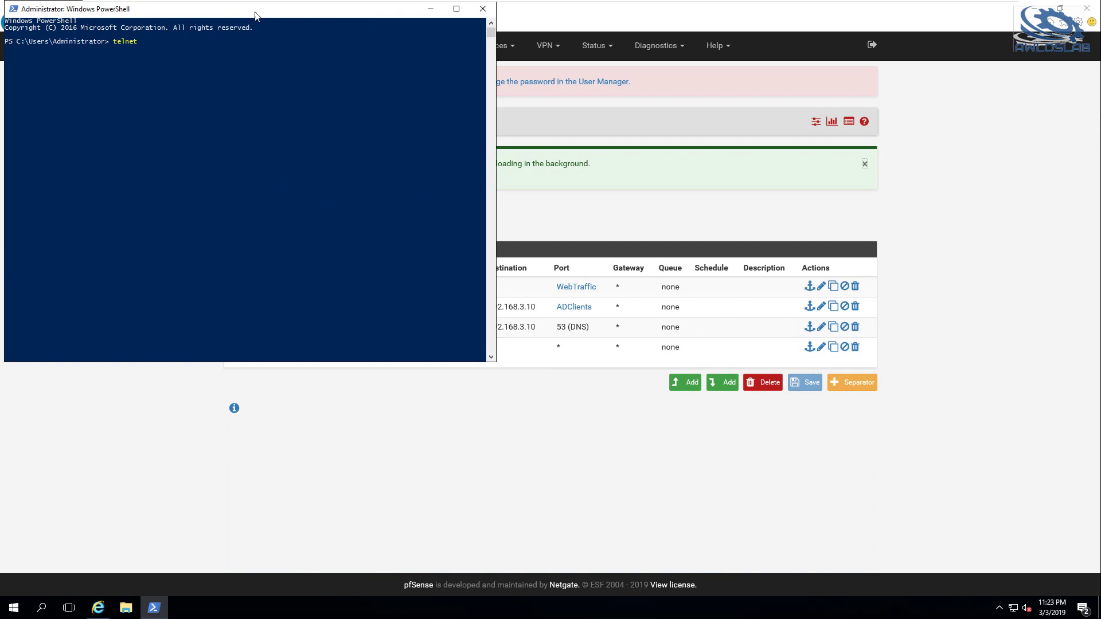
pyautogui.rightClick(257, 10)
pyautogui.click(291, 117)
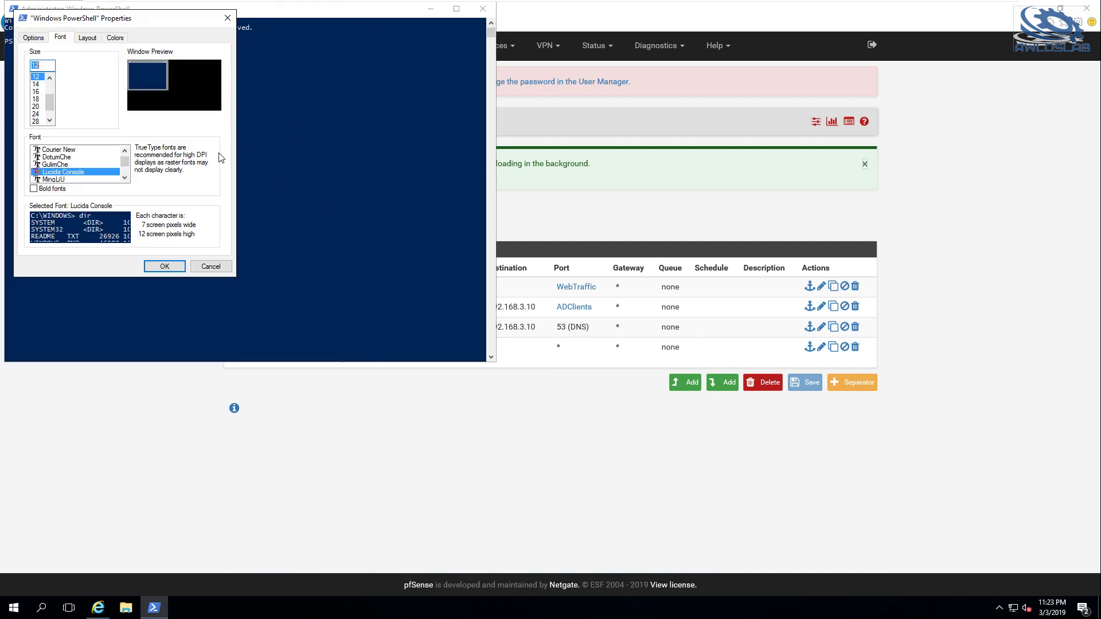
pyautogui.click(36, 92)
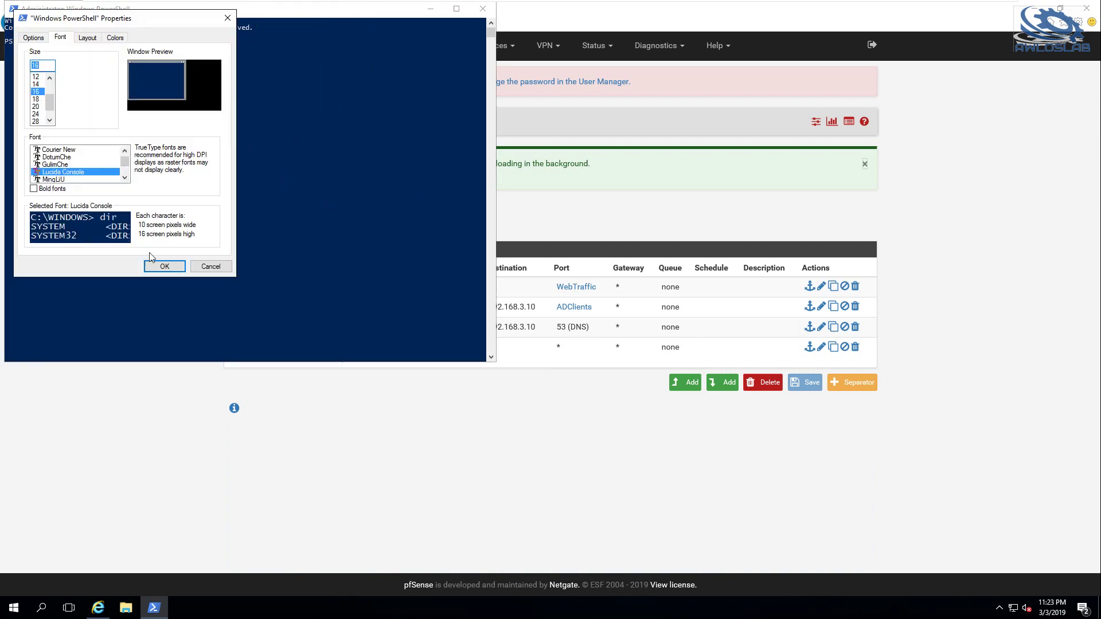
pyautogui.click(163, 267)
# Run telnet 10.0.0.1 443 in PowerShell, then close the telnet session window
pyautogui.click(334, 251)
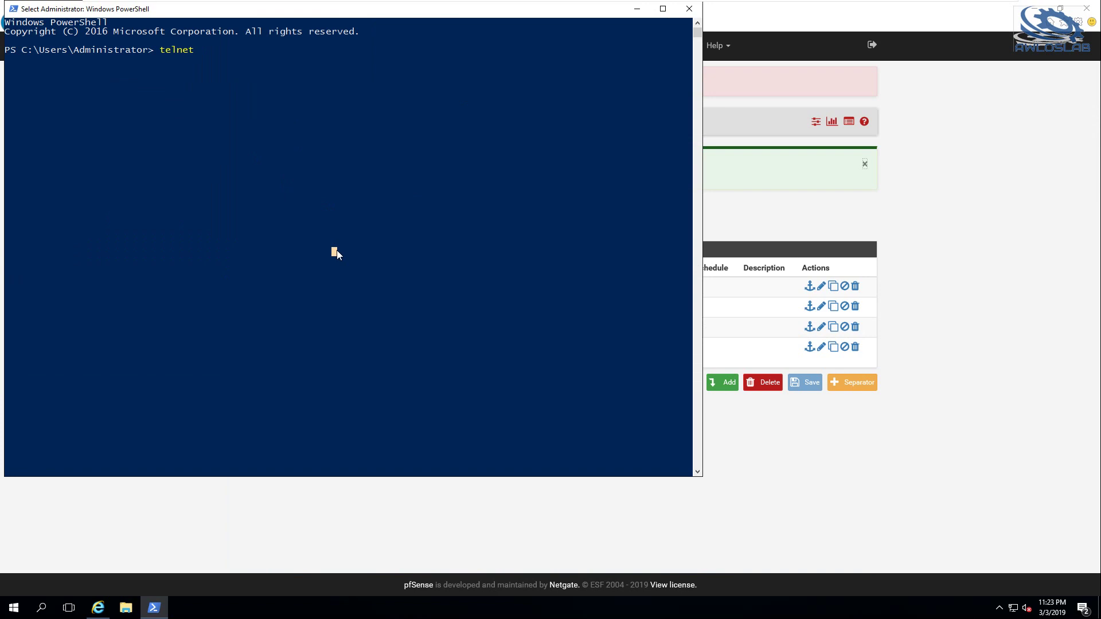
pyautogui.write('10.0.0.')
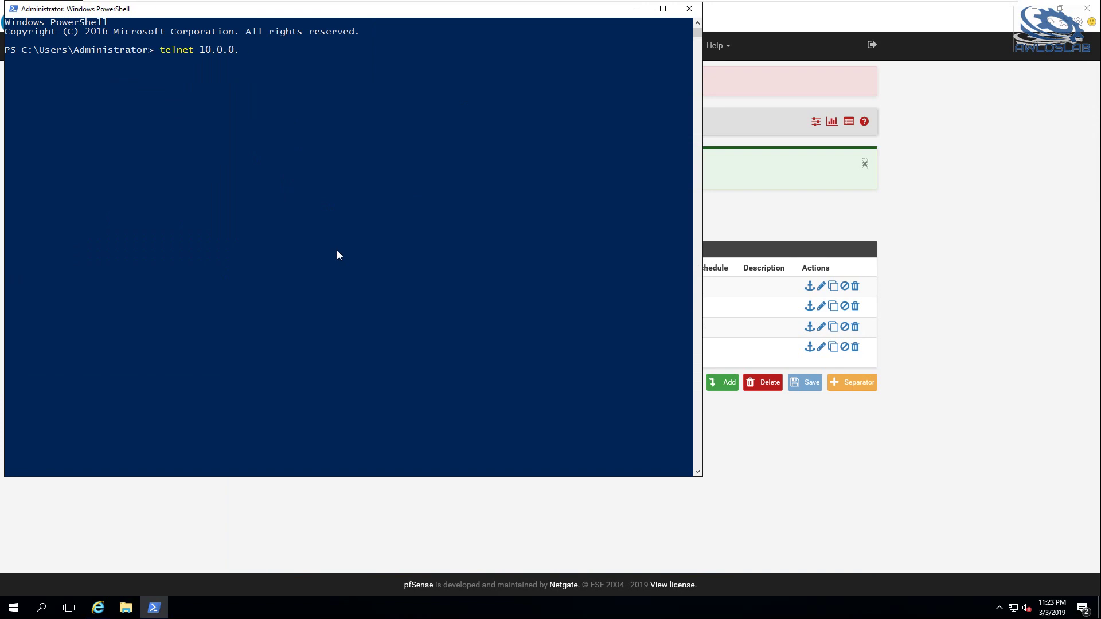
pyautogui.write('1 443')
pyautogui.press('Return')
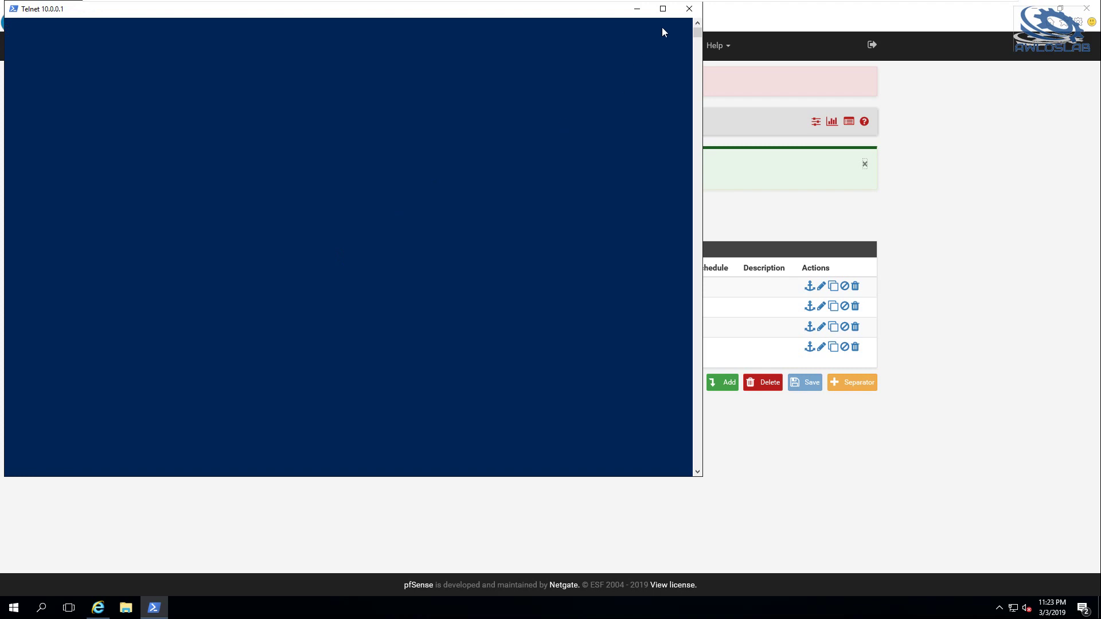
pyautogui.click(689, 9)
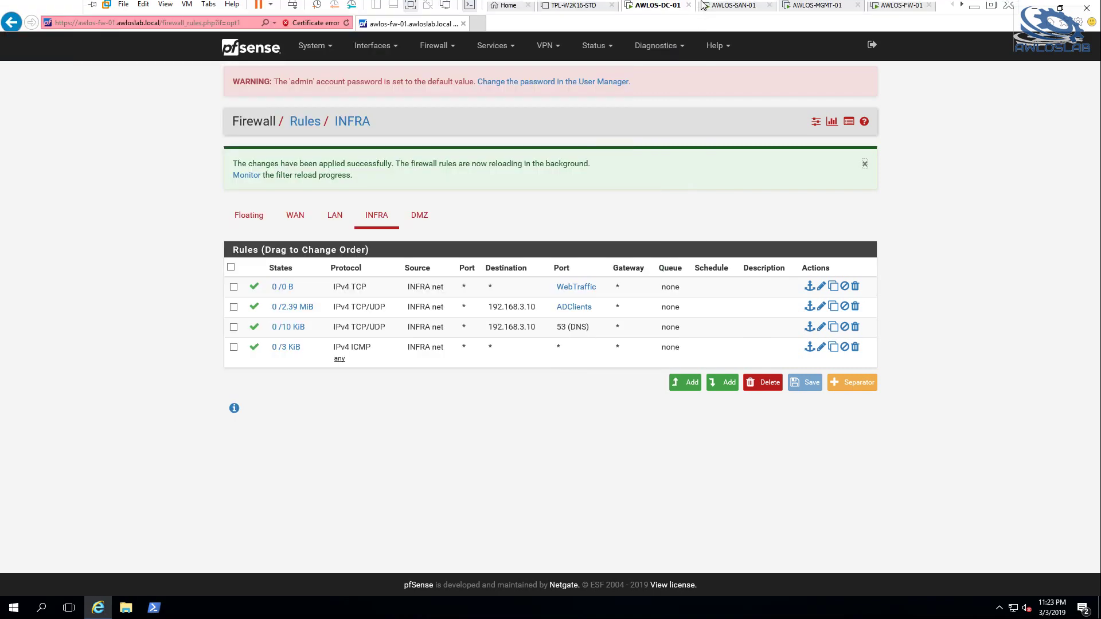
# On the AWLOS-MGMT-01 VM, rerun the telnet test to 10.0.0.1 port 443
pyautogui.click(901, 9)
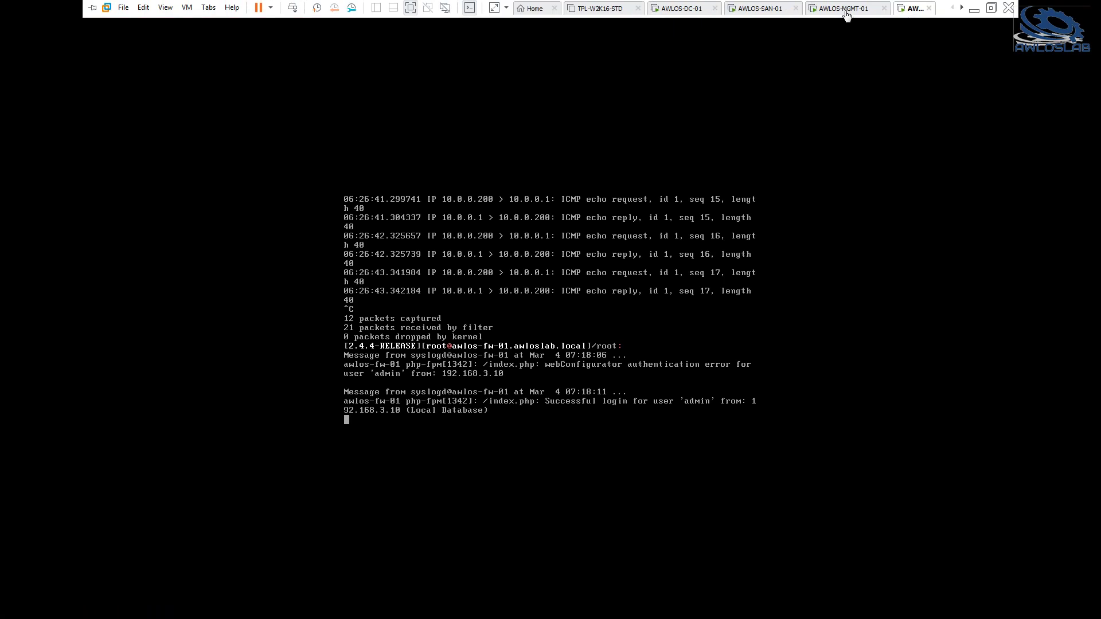
pyautogui.click(843, 9)
pyautogui.click(181, 608)
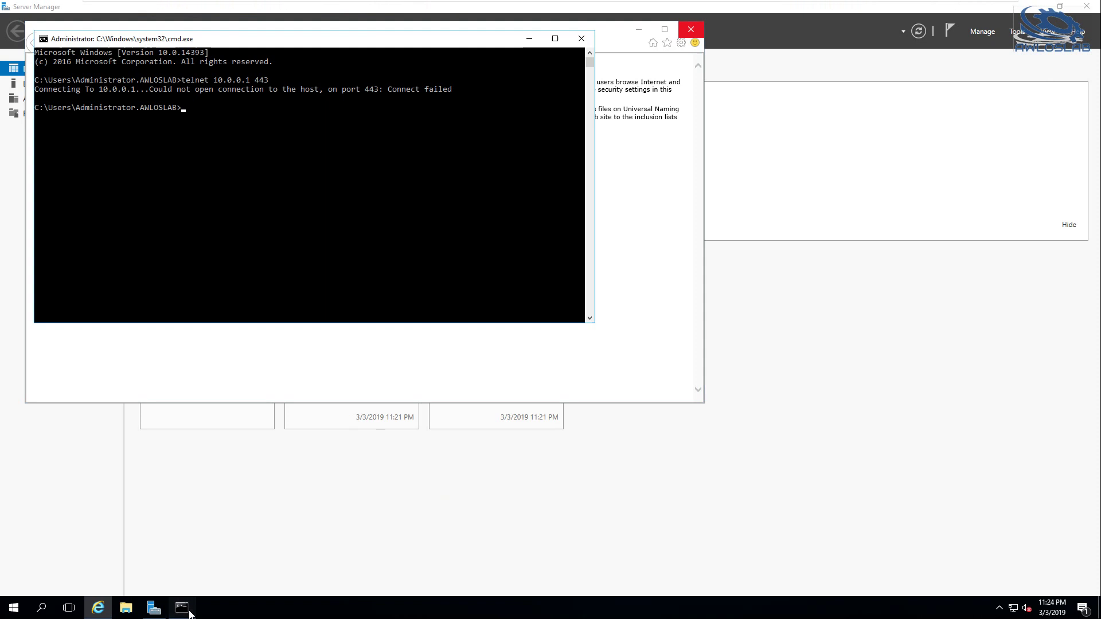
pyautogui.press('Up')
pyautogui.press('Return')
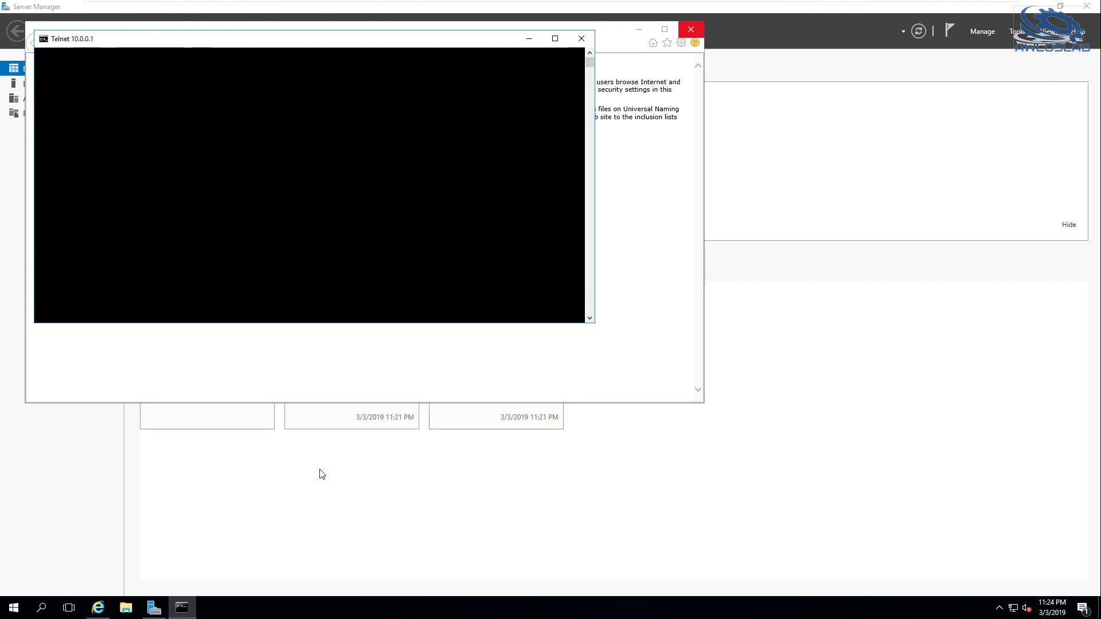
pyautogui.click(641, 312)
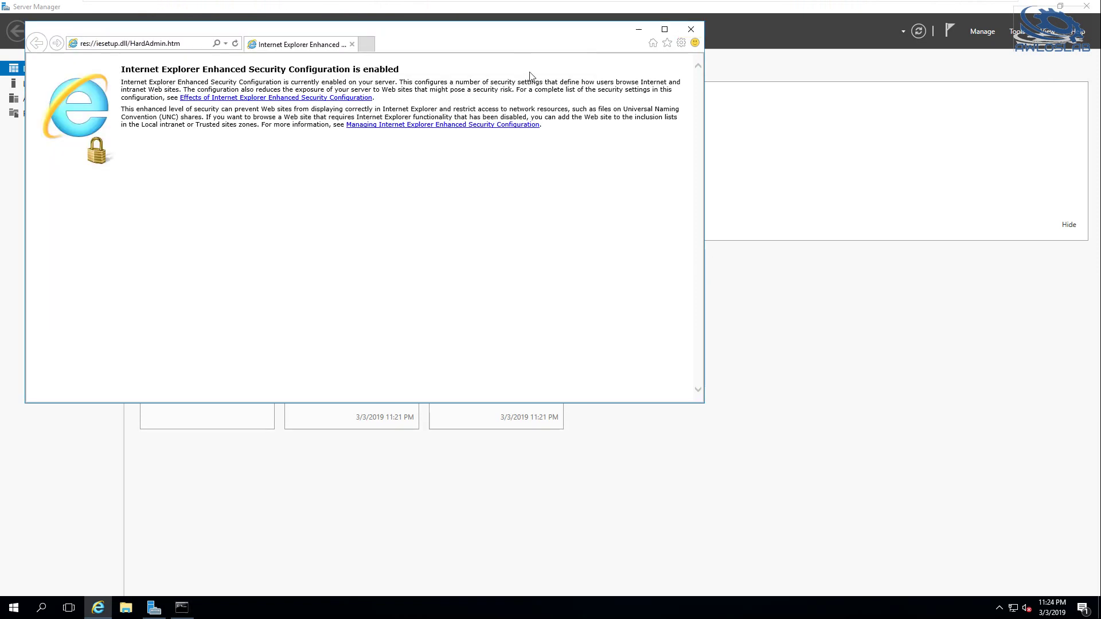
pyautogui.click(682, 43)
pyautogui.click(604, 194)
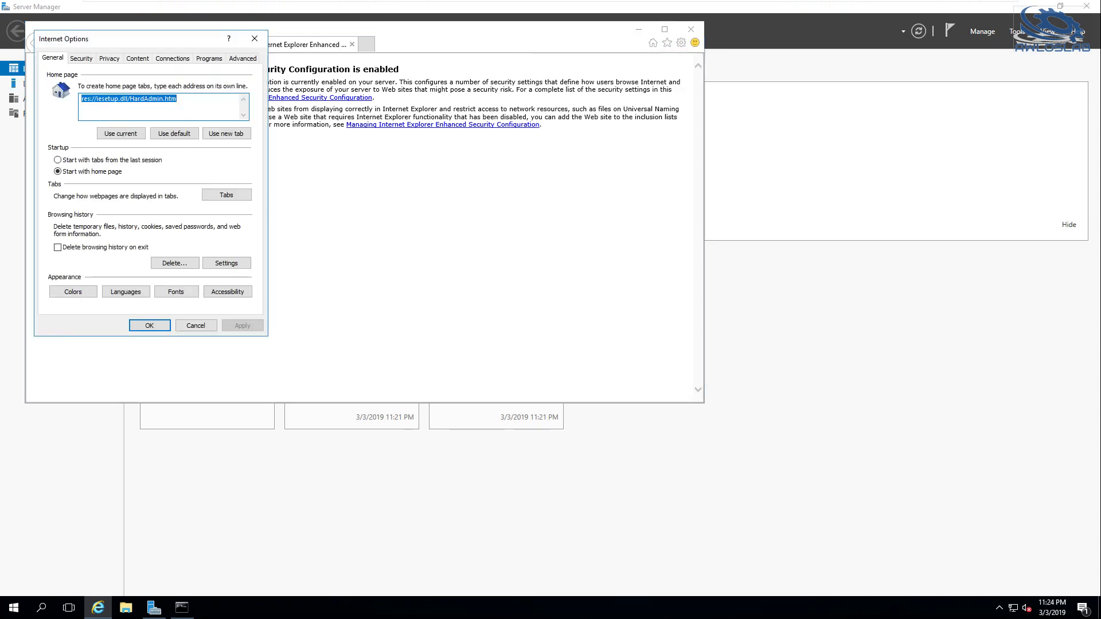
pyautogui.write('https://10.0.0.1')
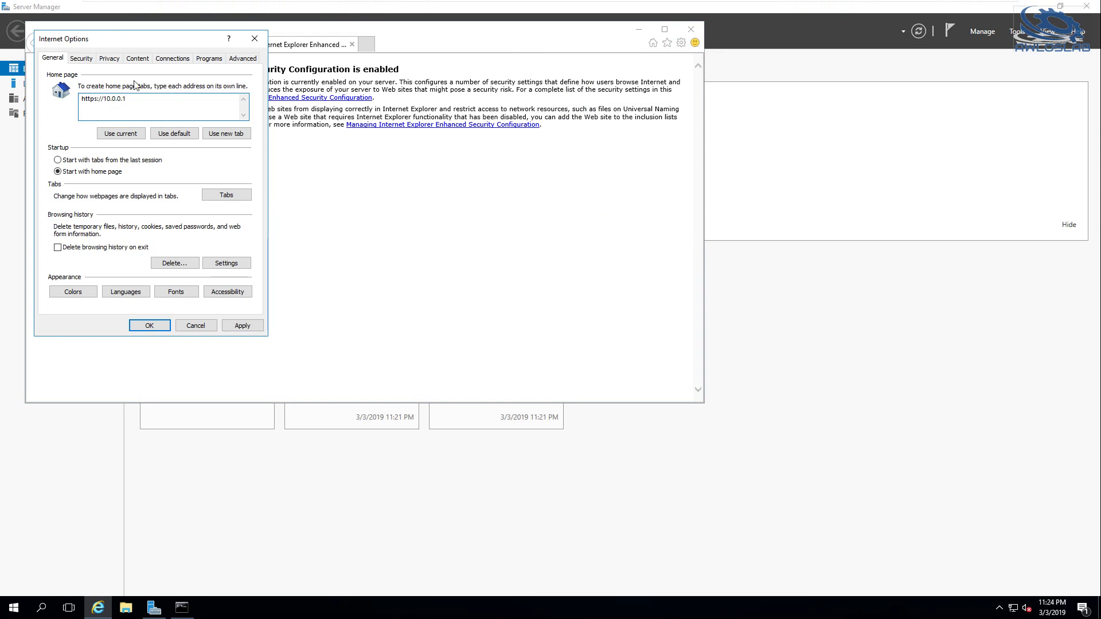
pyautogui.click(242, 326)
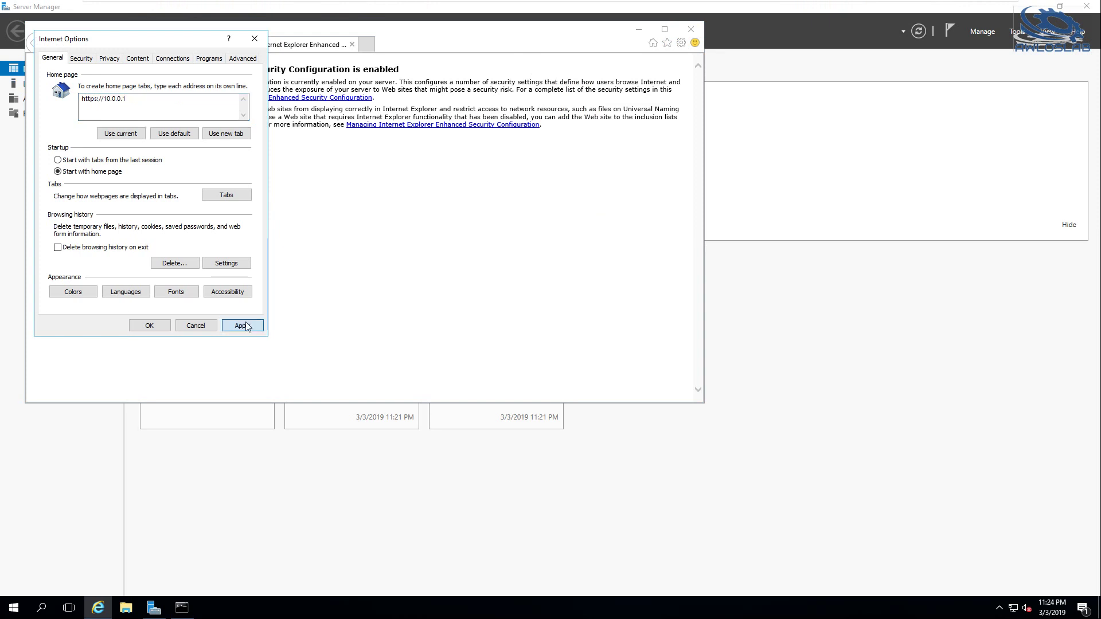
pyautogui.click(150, 325)
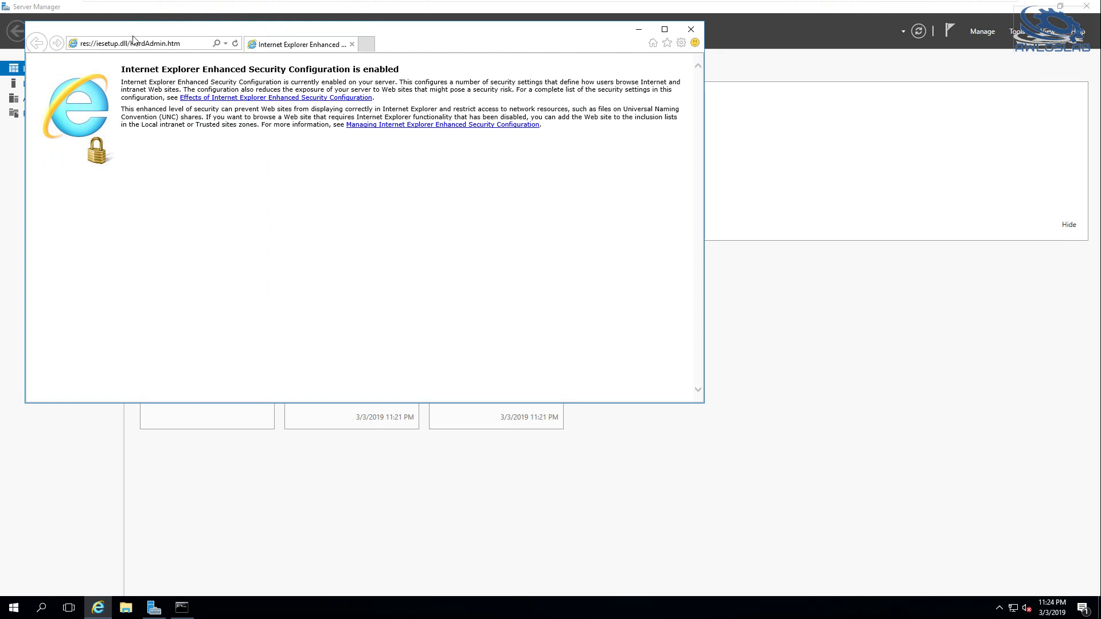
pyautogui.click(187, 43)
pyautogui.write('htp')
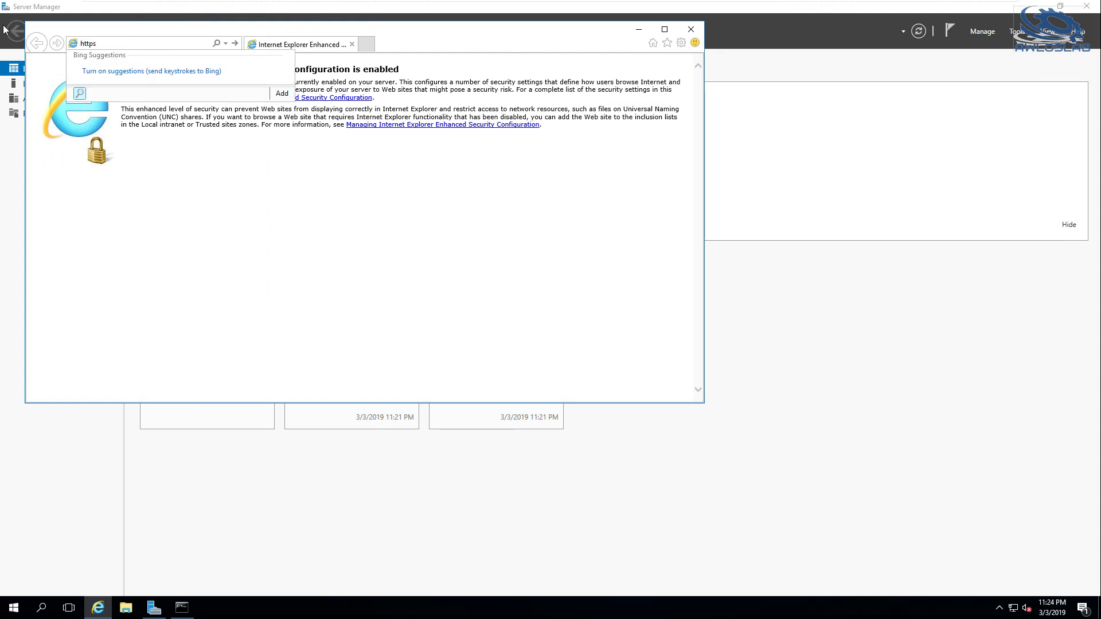
pyautogui.press('BackSpace')
pyautogui.press('BackSpace')
pyautogui.press('BackSpace')
pyautogui.write('s://1')
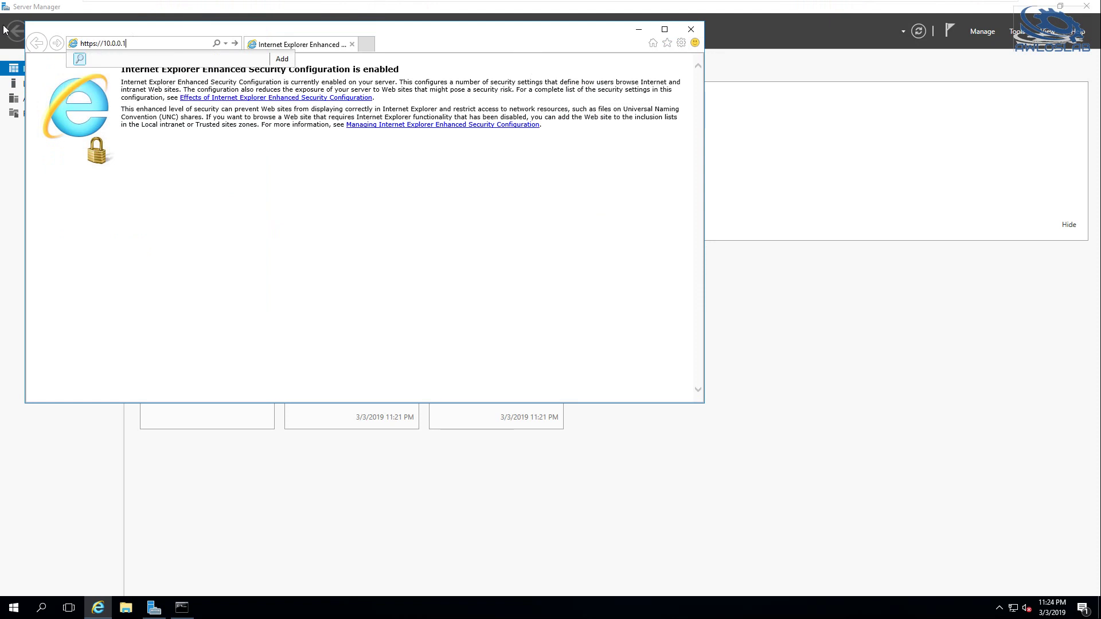
pyautogui.write('0.0.0.1')
pyautogui.press('Return')
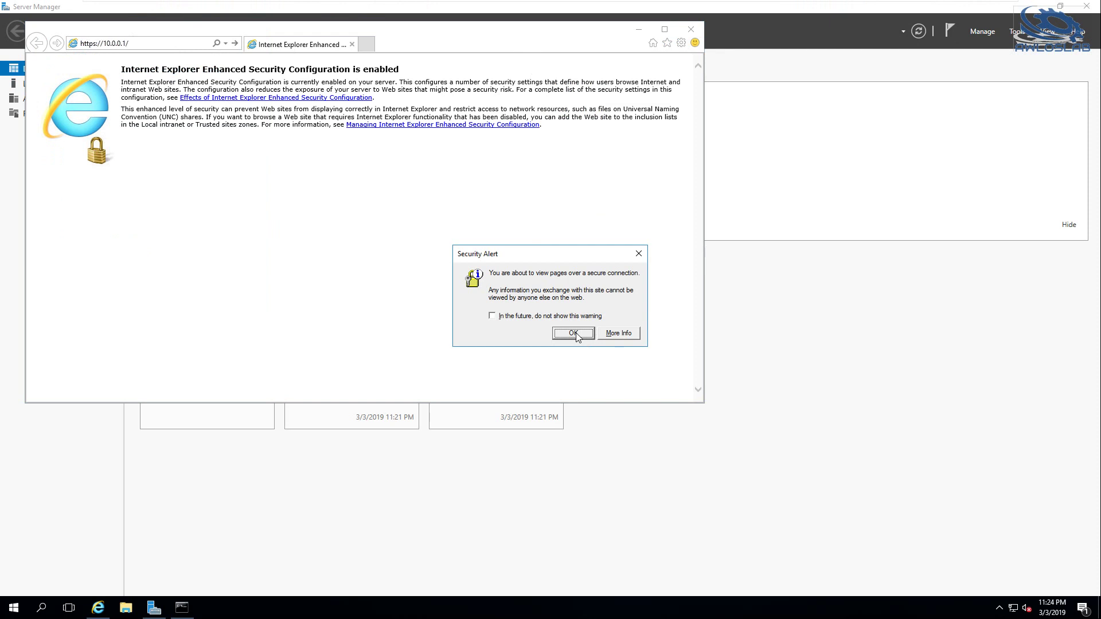
# Accept the security alert, continue past the certificate warning, and add 10.0.0.1 to Trusted sites
pyautogui.click(573, 333)
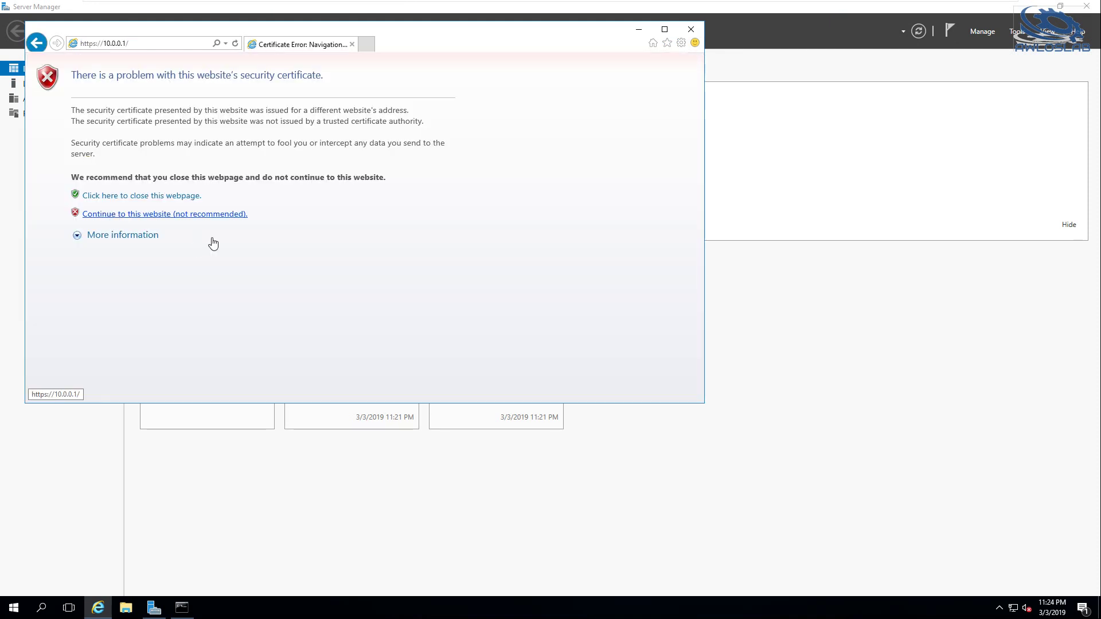
pyautogui.click(576, 333)
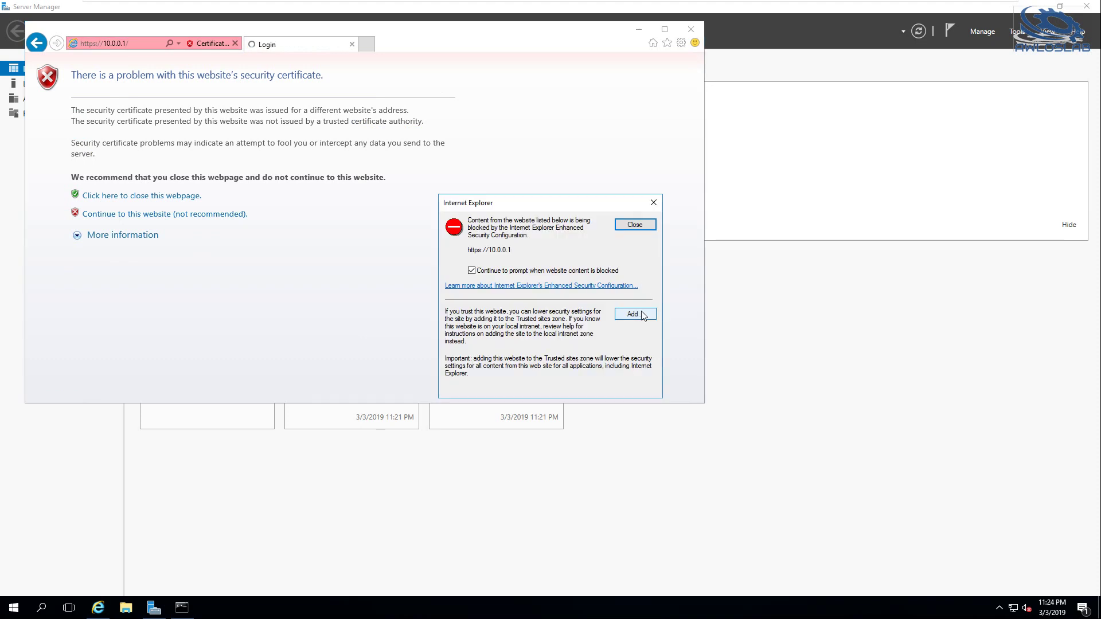
pyautogui.click(634, 314)
pyautogui.click(630, 289)
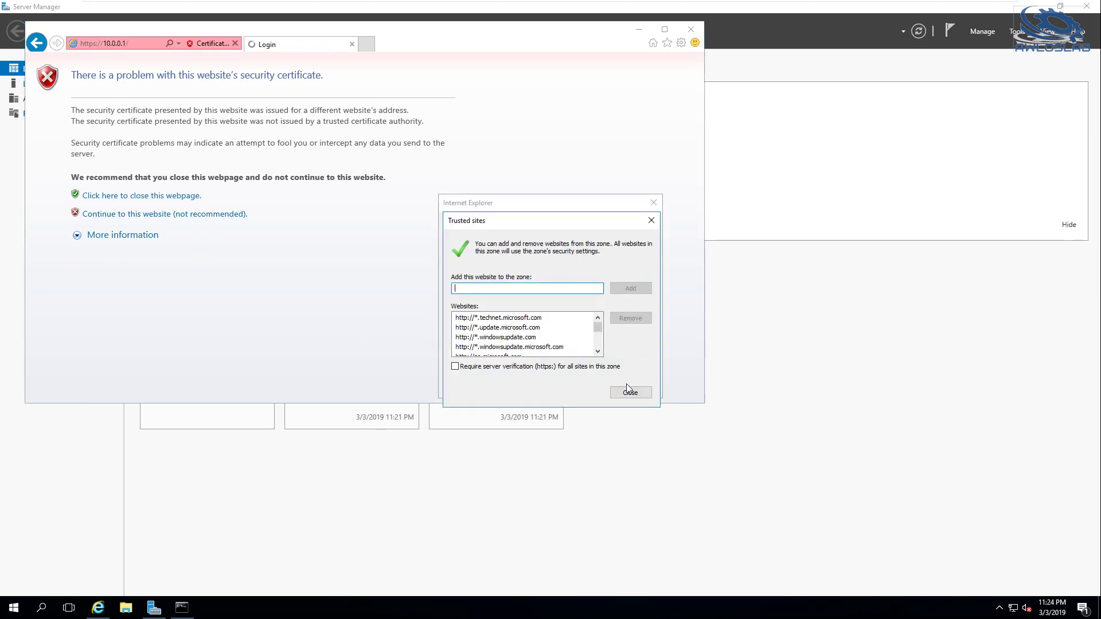
pyautogui.click(629, 391)
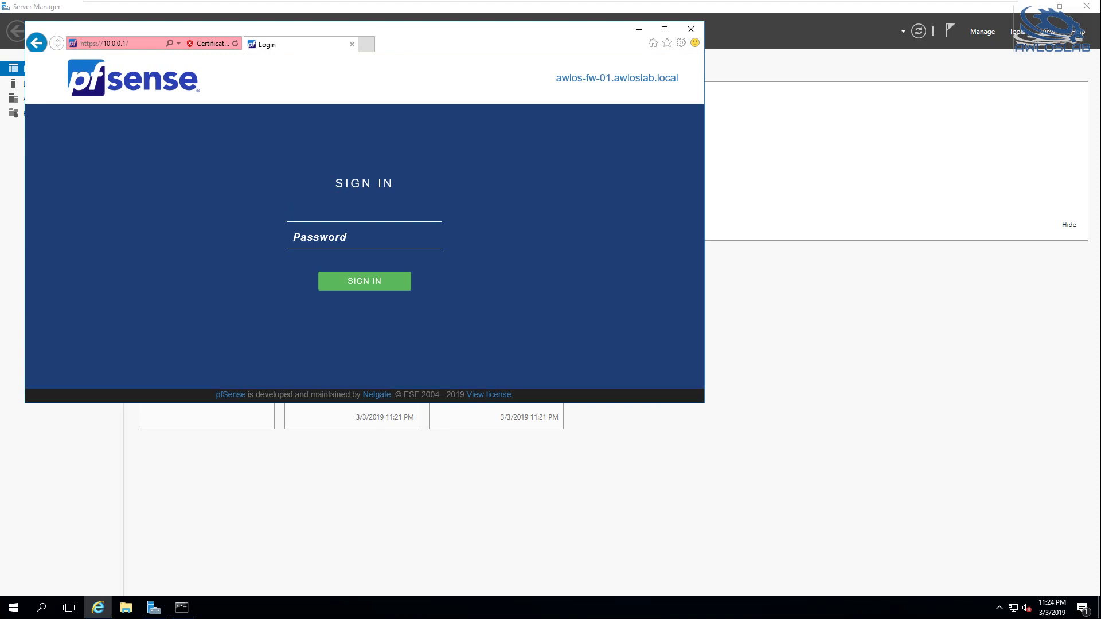
# Sign in to pfSense as admin, maximize the browser, and open System > Package Manager
pyautogui.write('admin')
pyautogui.press('Tab')
pyautogui.press('Return')
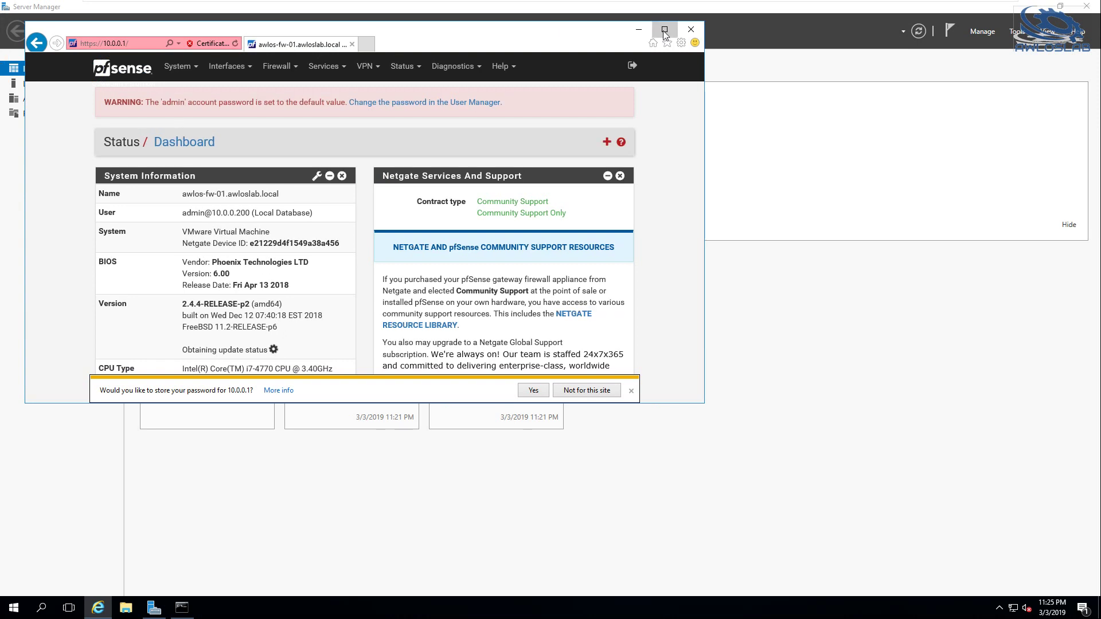
pyautogui.press('super+Up')
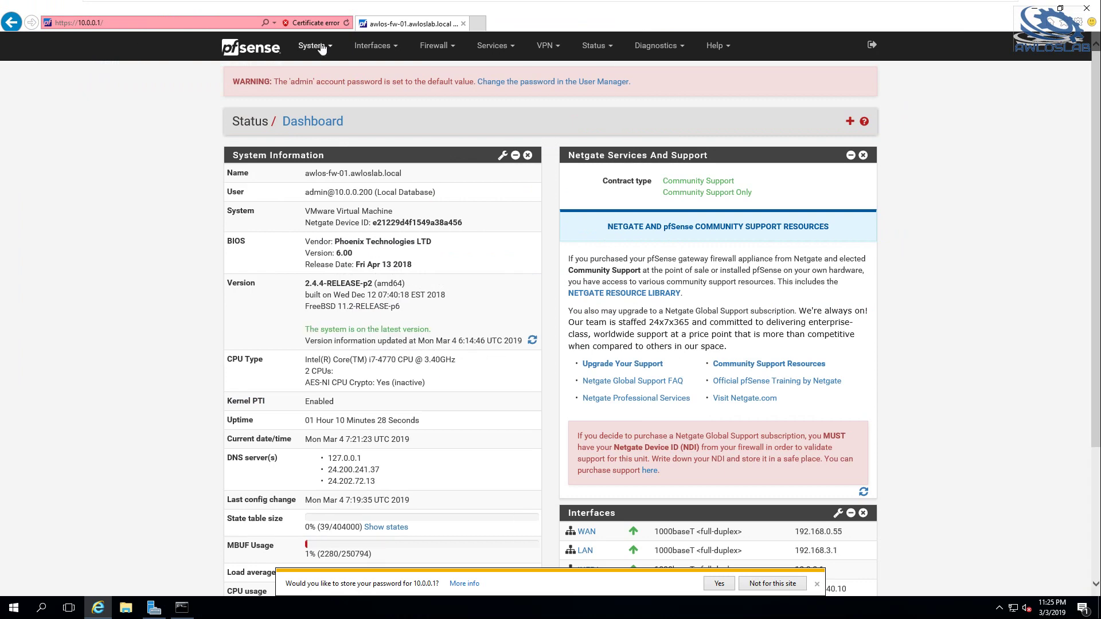
pyautogui.click(323, 48)
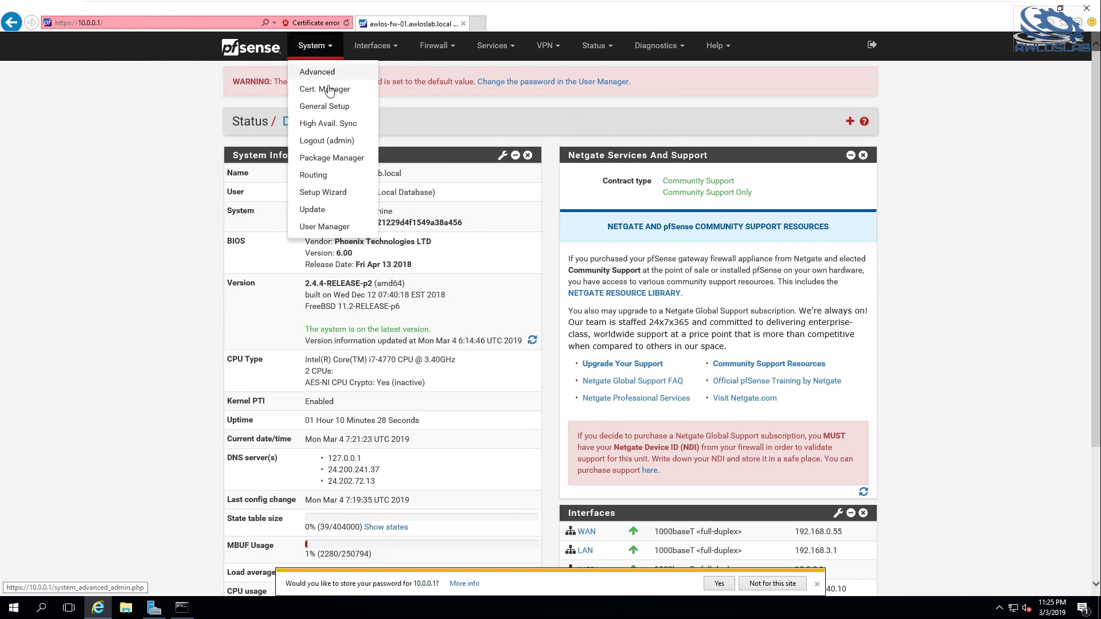
pyautogui.click(337, 161)
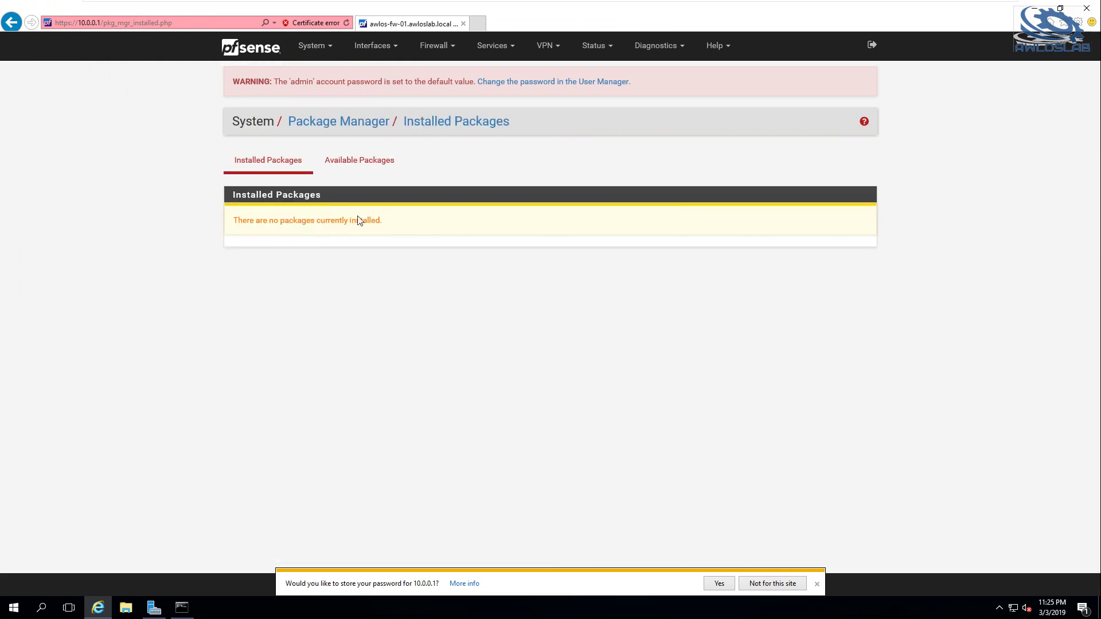
# Search Available Packages for open-vm-tools and install the Open-VM-Tools package
pyautogui.click(367, 163)
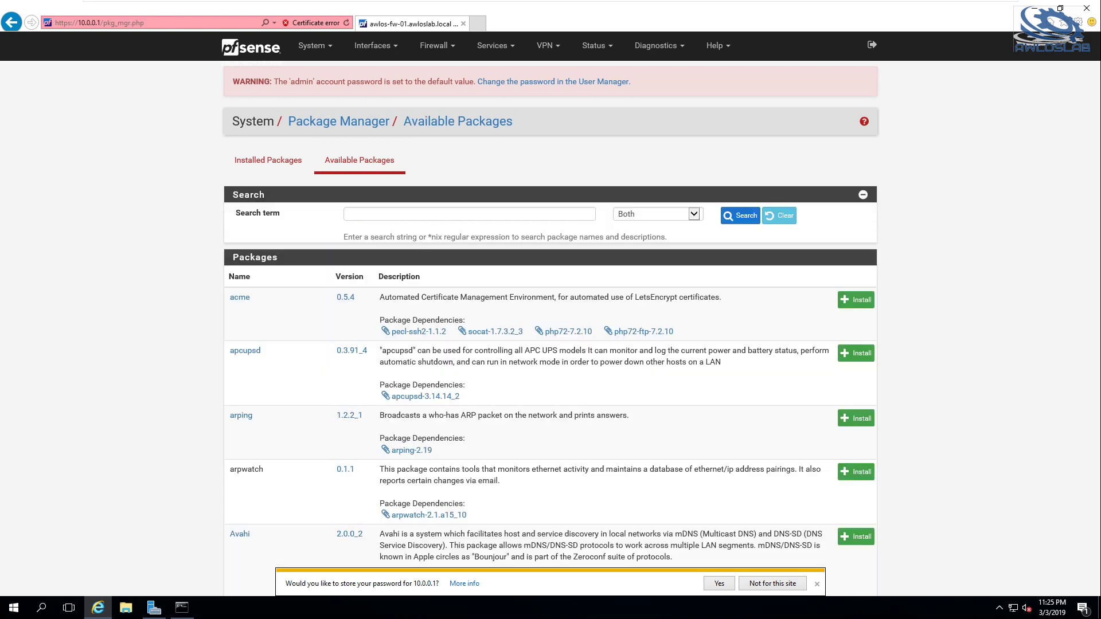
pyautogui.write('open')
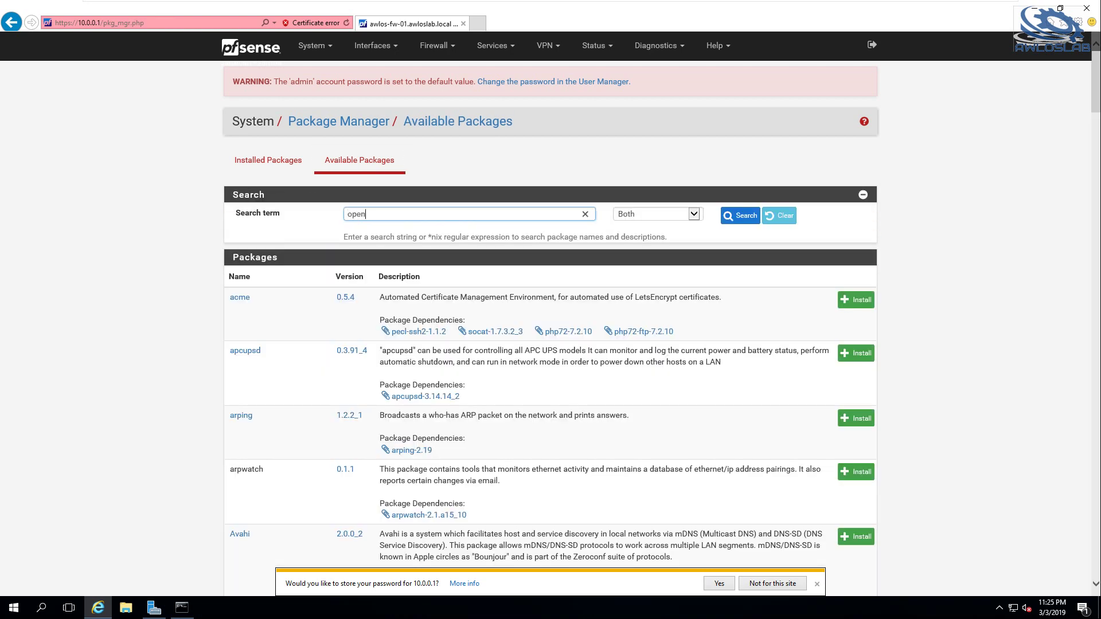
pyautogui.write('-vm-tools')
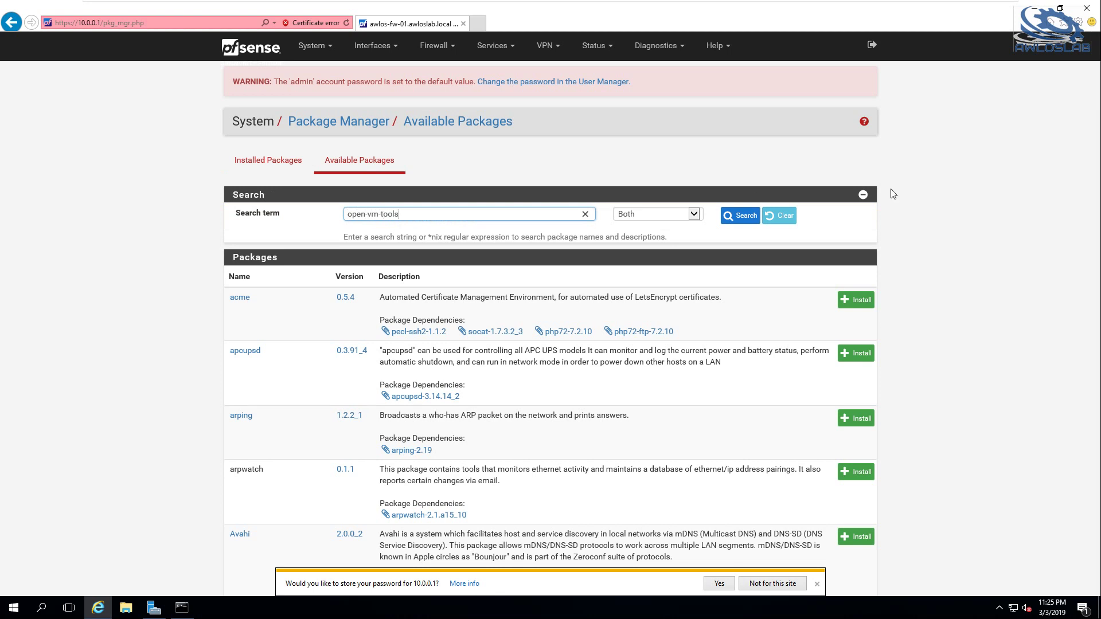
pyautogui.click(745, 219)
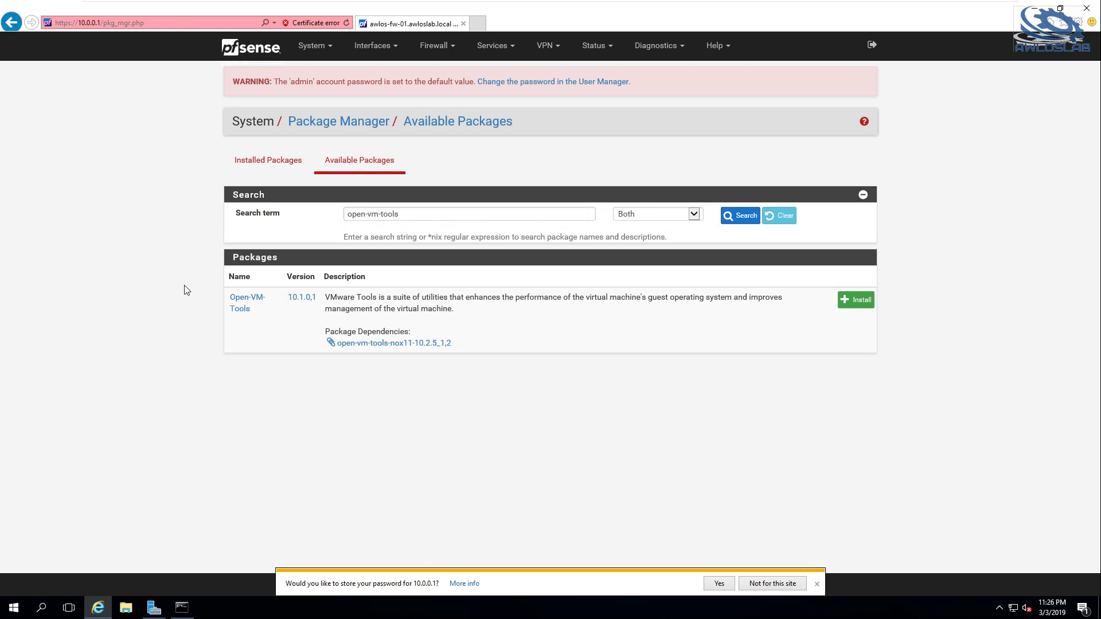
pyautogui.click(860, 304)
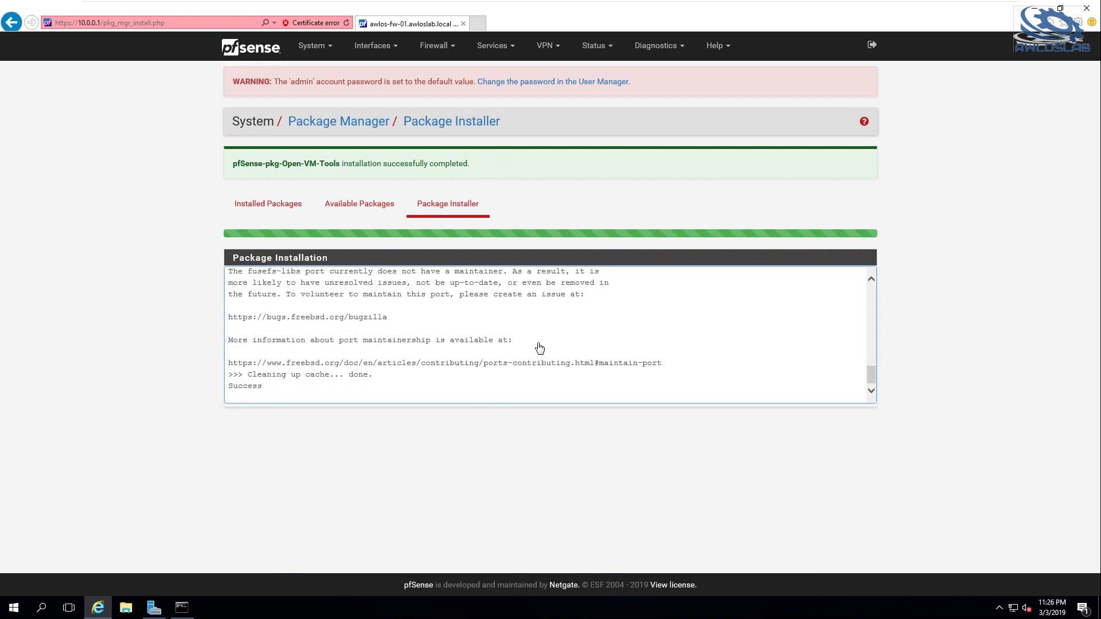
pyautogui.scroll(1, 539, 344)
pyautogui.scroll(-2, 536, 321)
pyautogui.moveTo(846, 11)
pyautogui.click(162, 607)
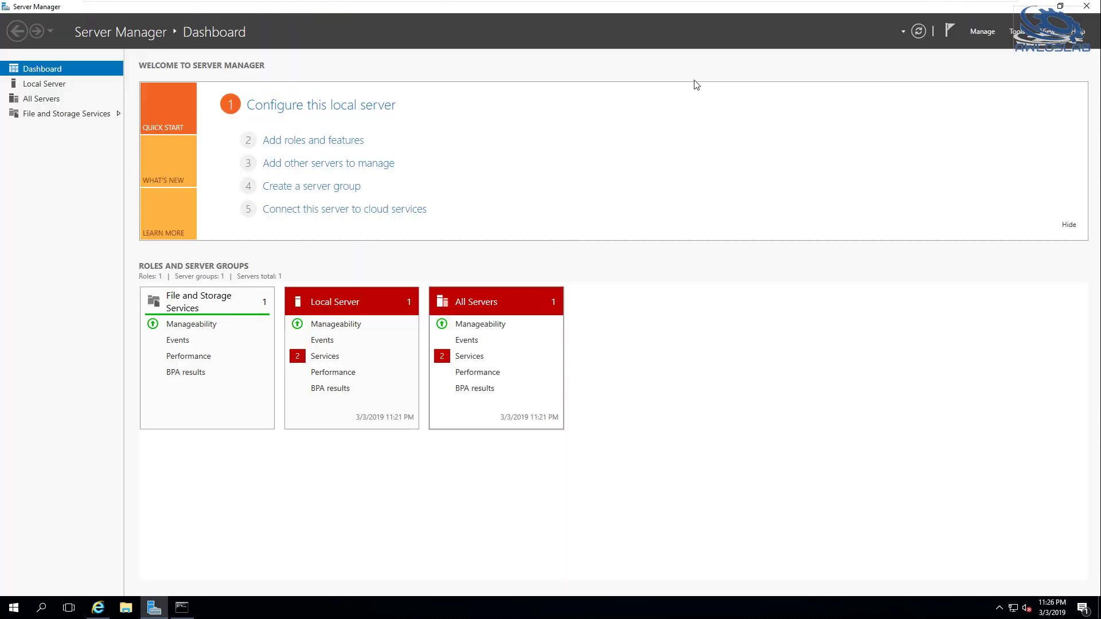
# Start the Add Roles and Features wizard for the local server and advance to Features
pyautogui.click(982, 33)
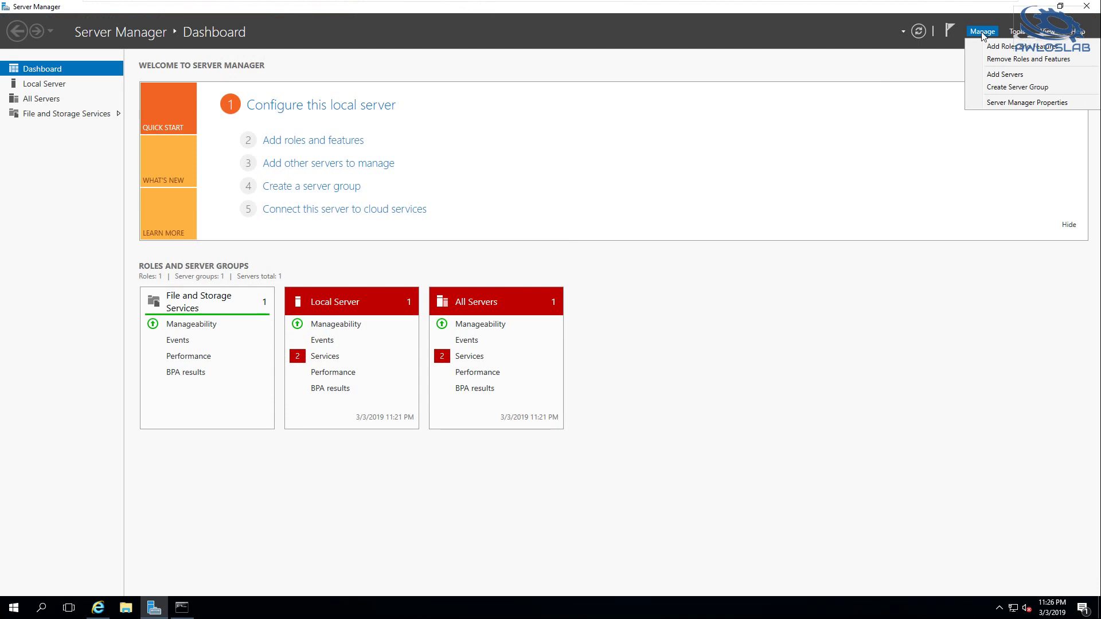
pyautogui.click(1001, 47)
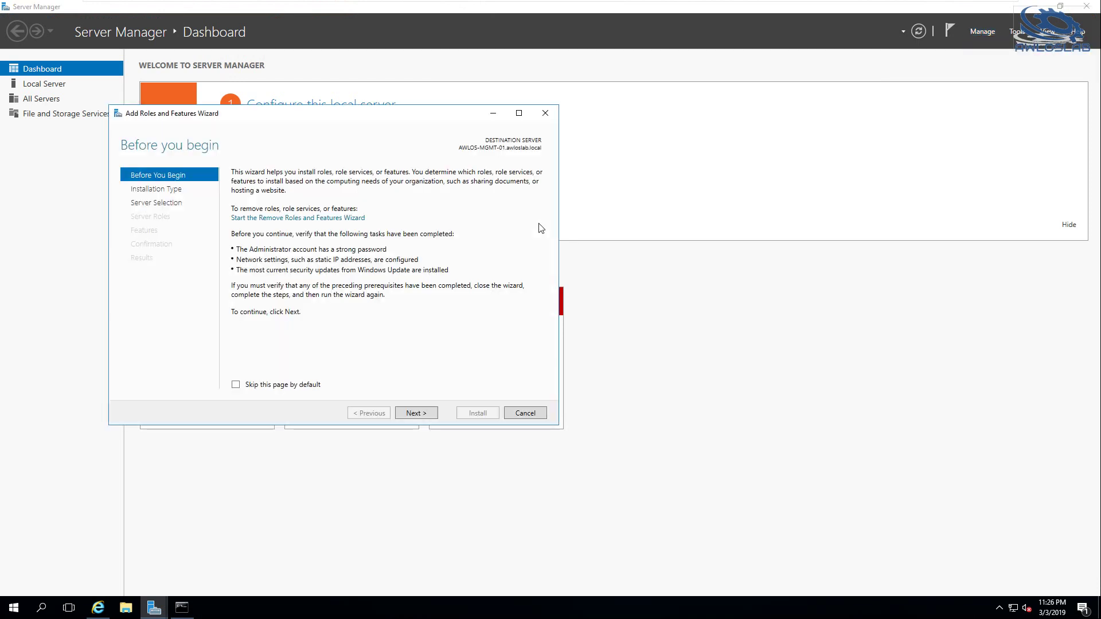
pyautogui.click(417, 413)
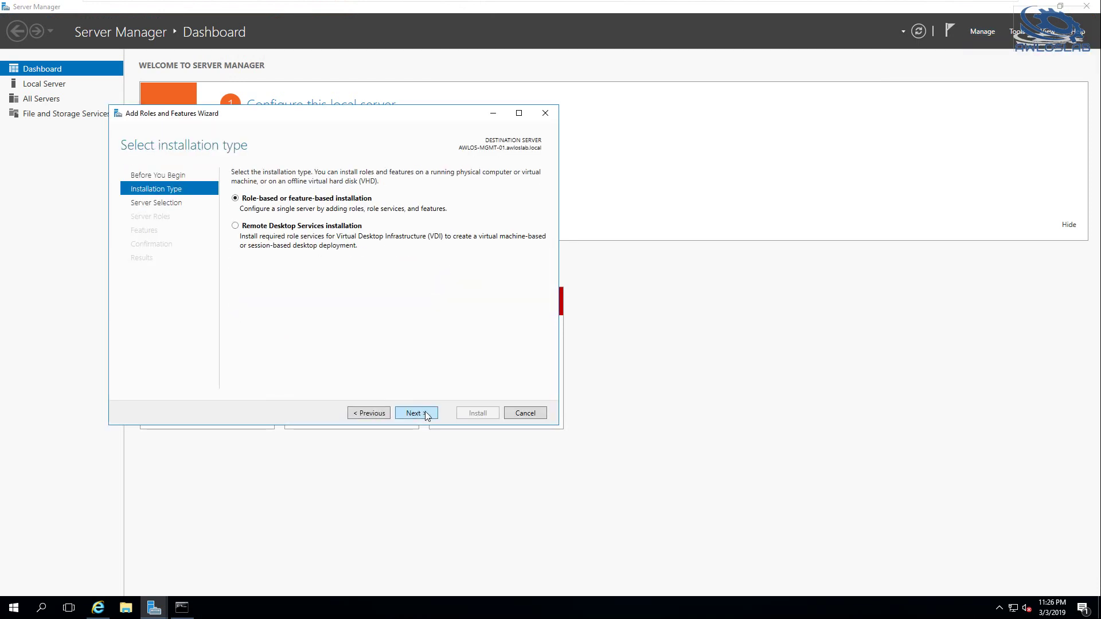
pyautogui.click(419, 413)
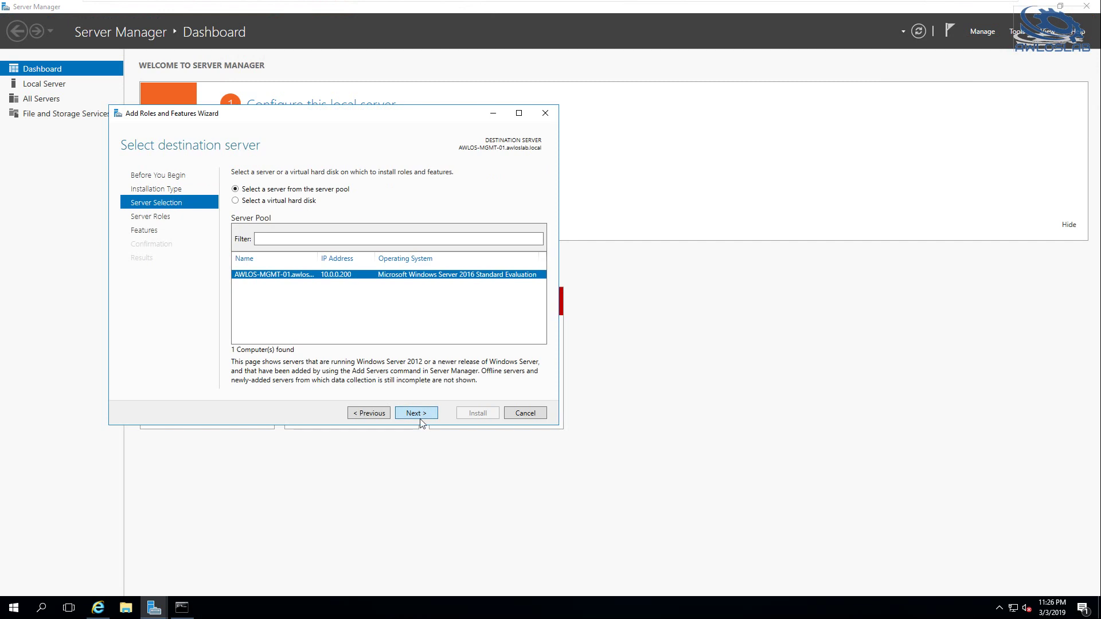
pyautogui.click(420, 417)
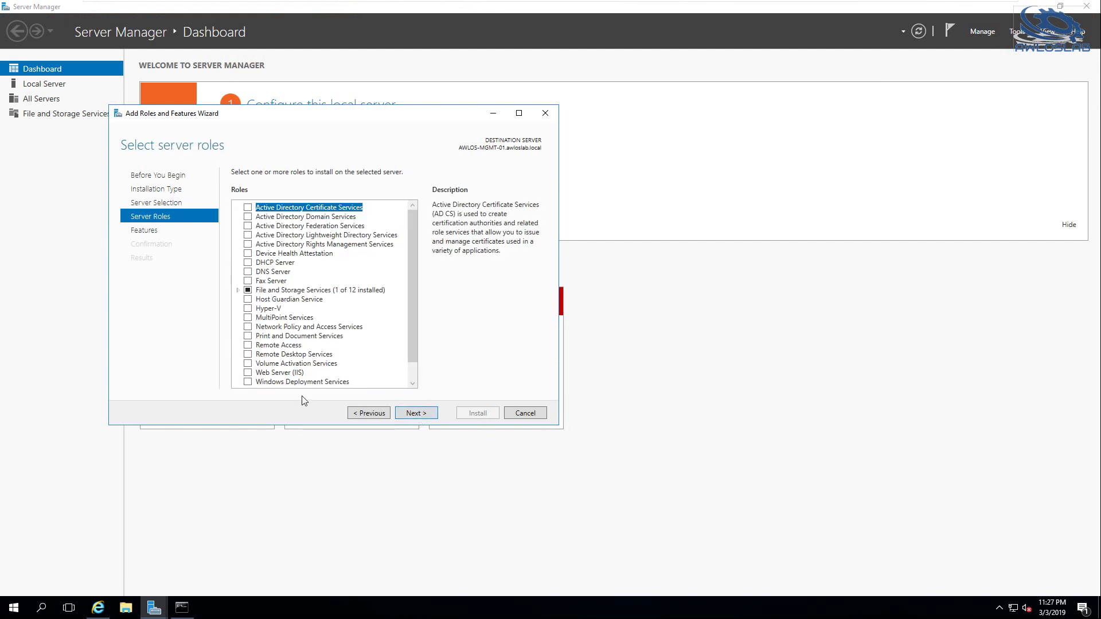
pyautogui.click(408, 413)
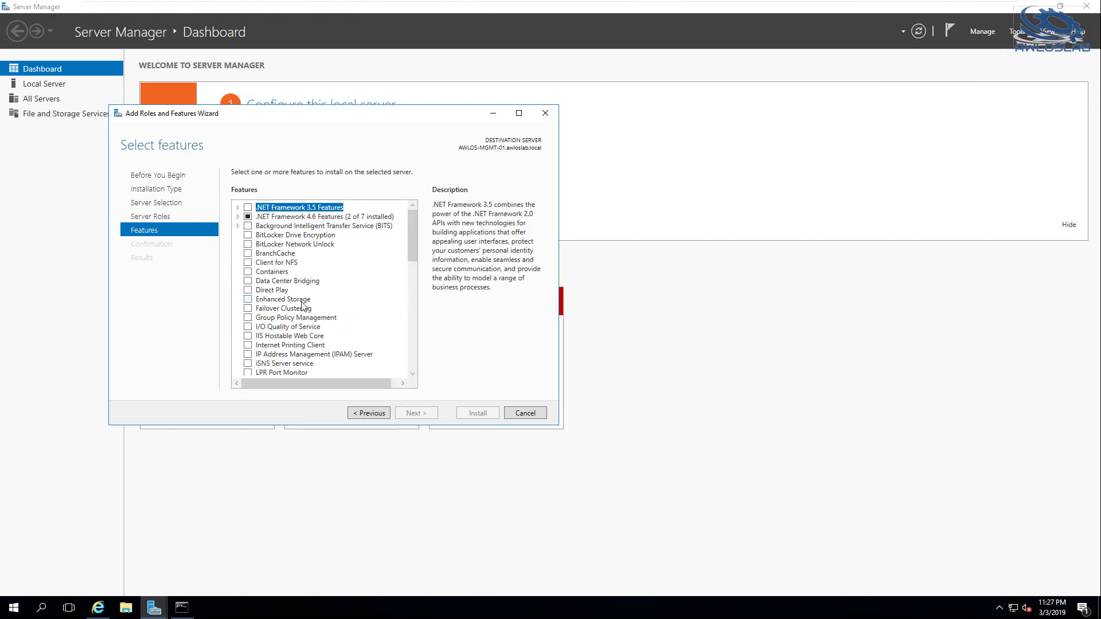
# Select Remote Server Administration Tools with its required features, plus DNS Server Tools
pyautogui.scroll(-3, 303, 309)
pyautogui.scroll(-3, 303, 307)
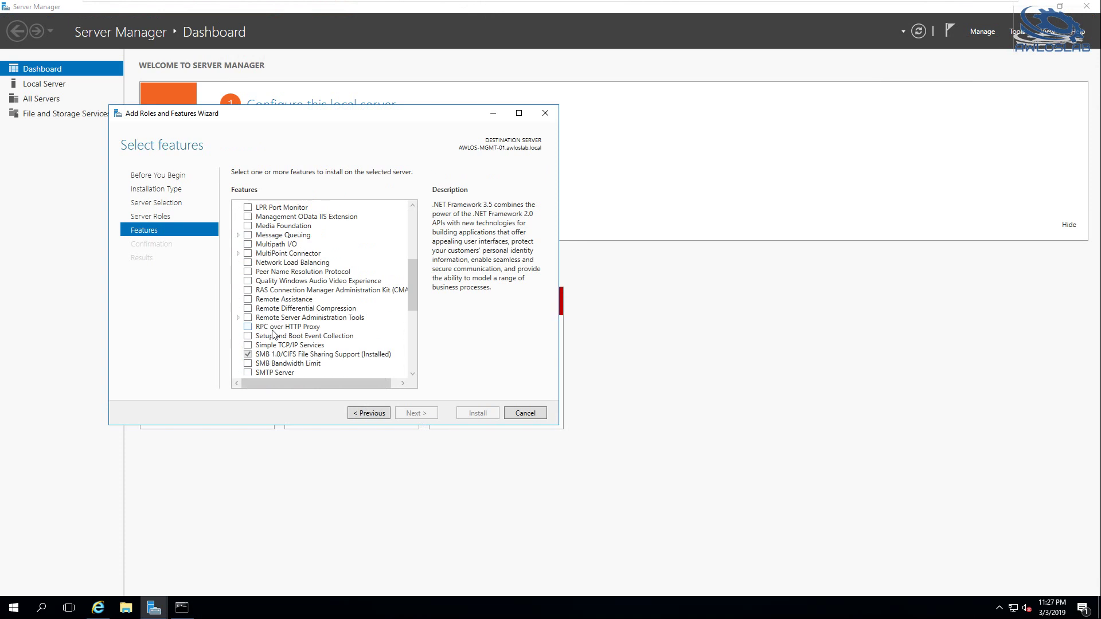
pyautogui.click(247, 318)
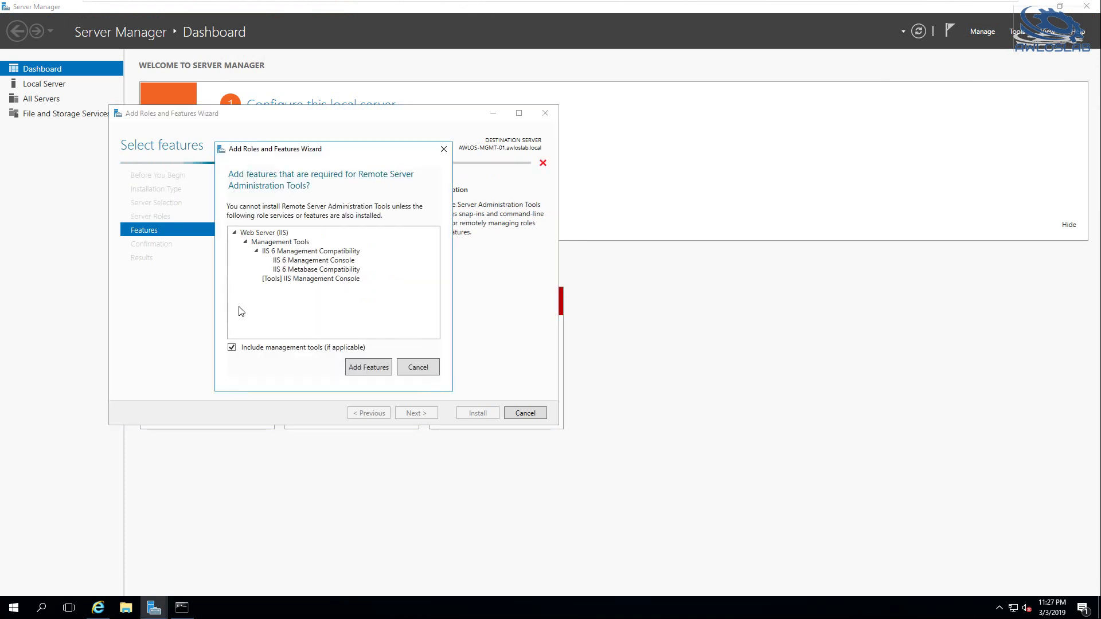
pyautogui.click(376, 370)
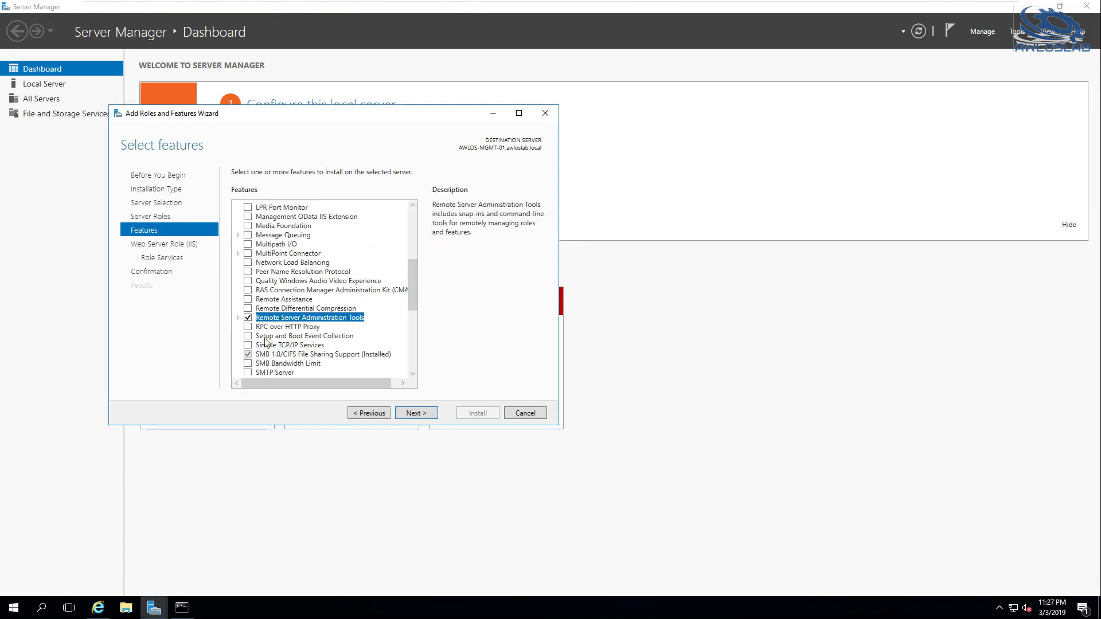
pyautogui.click(238, 318)
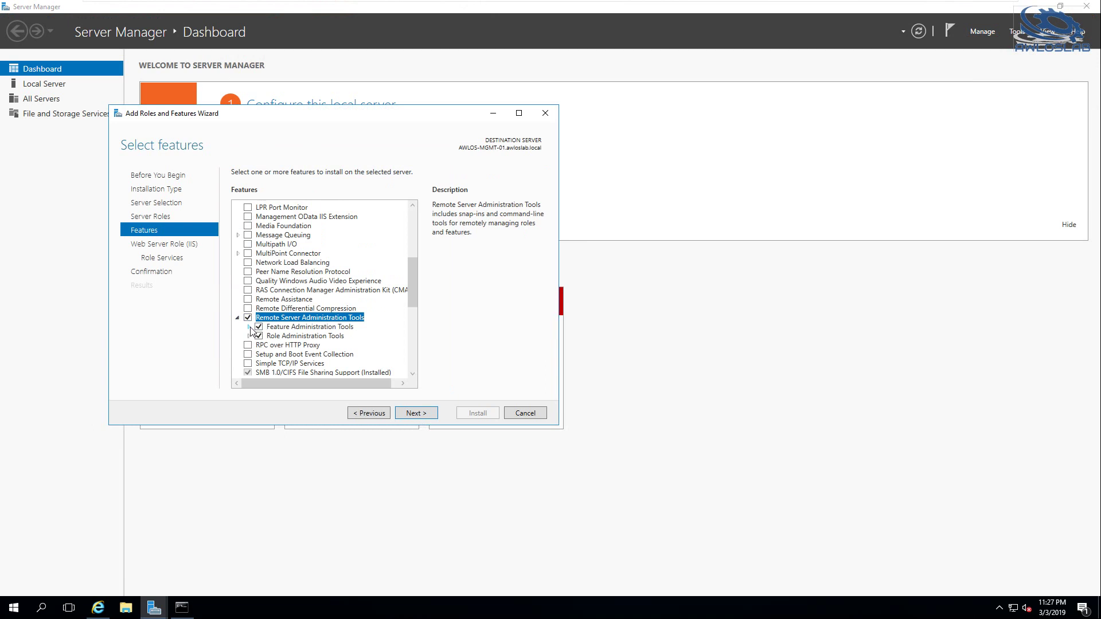
pyautogui.click(249, 327)
pyautogui.scroll(-5, 364, 308)
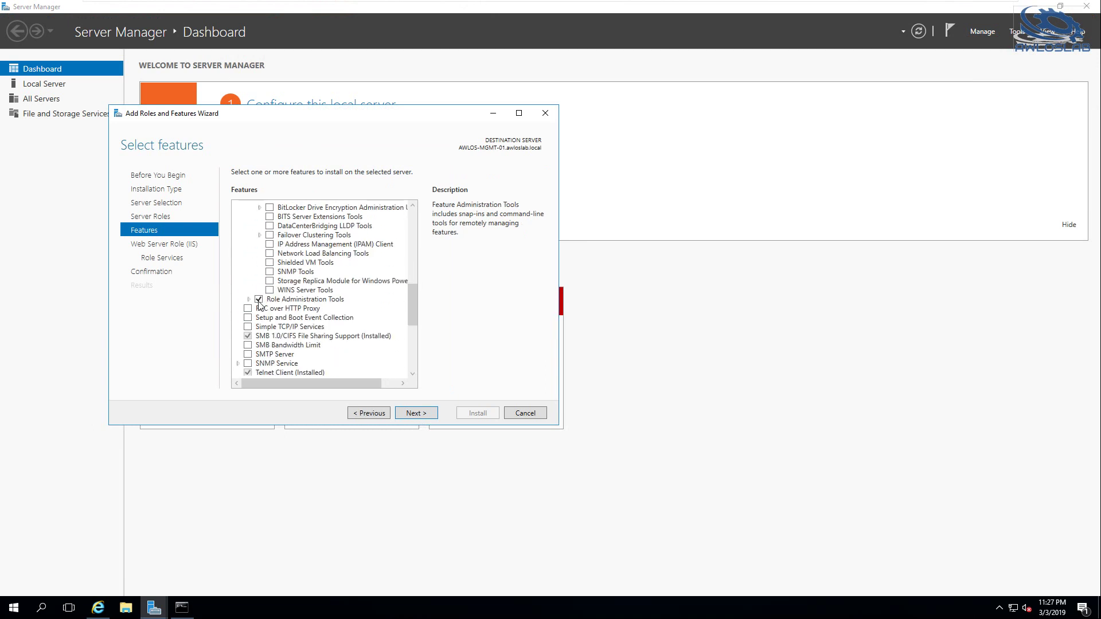
pyautogui.click(250, 300)
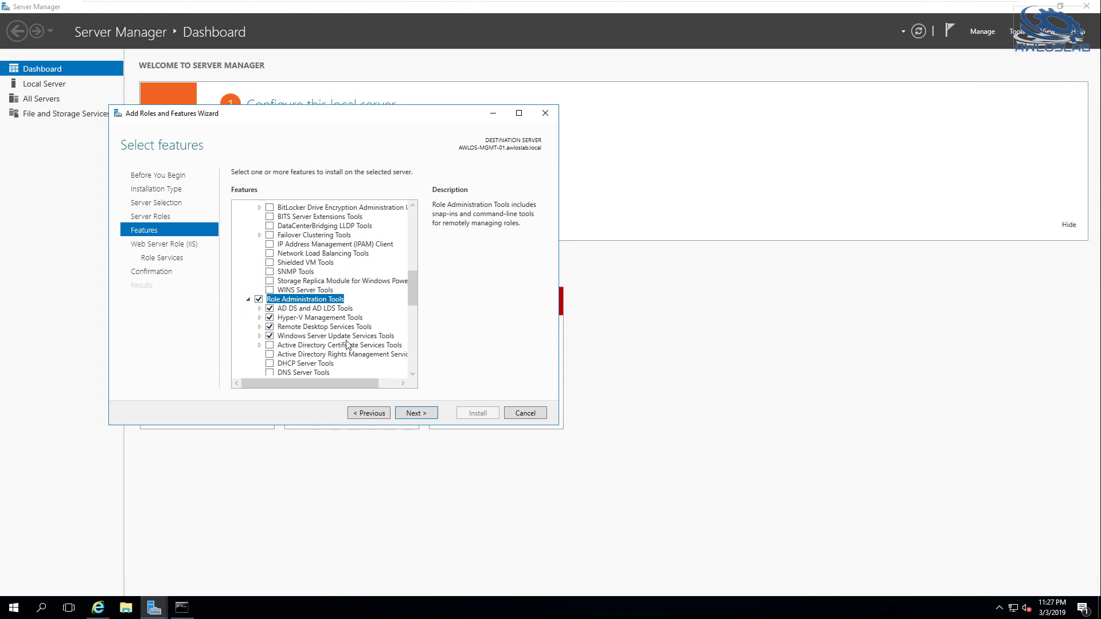
pyautogui.scroll(-2, 348, 339)
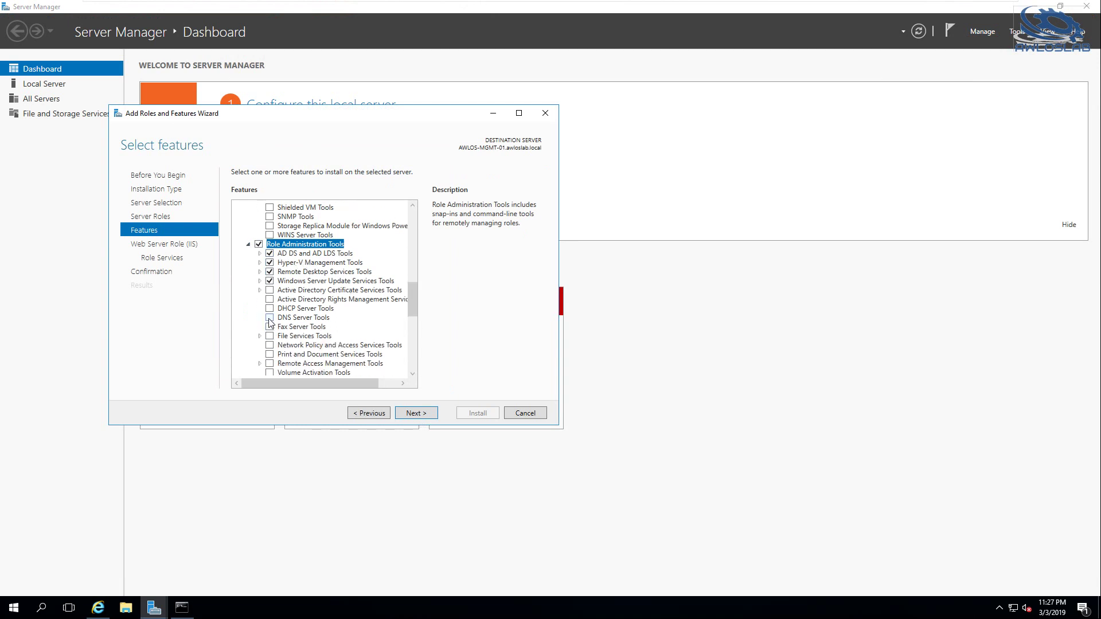
pyautogui.click(269, 319)
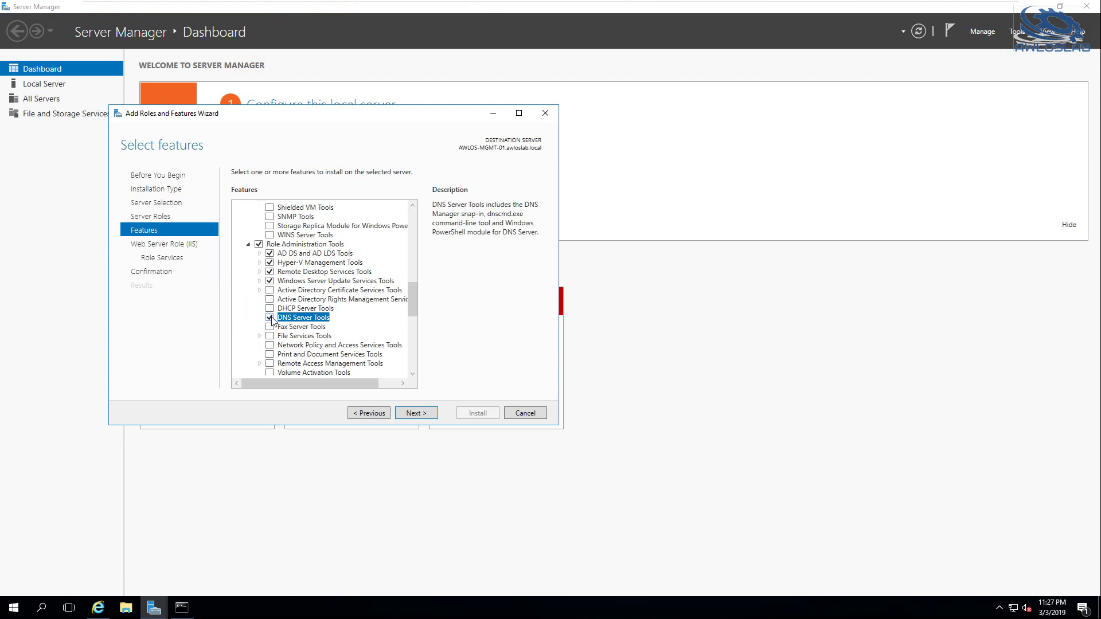
pyautogui.scroll(-1, 373, 344)
# Accept the default role services, install the selected features, and close the wizard
pyautogui.click(415, 413)
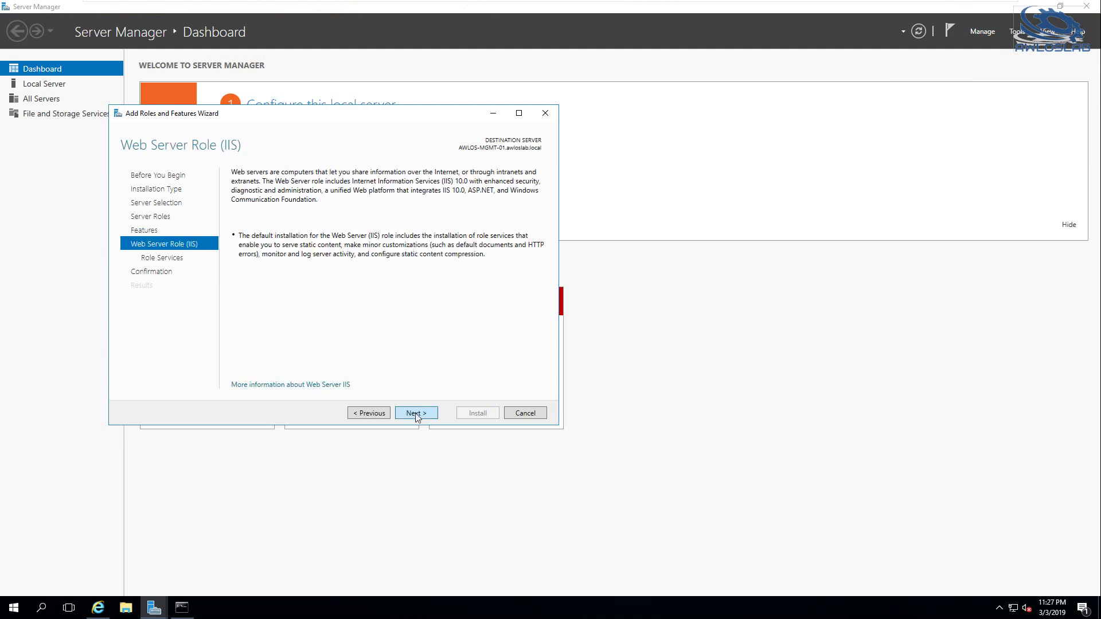
pyautogui.click(414, 413)
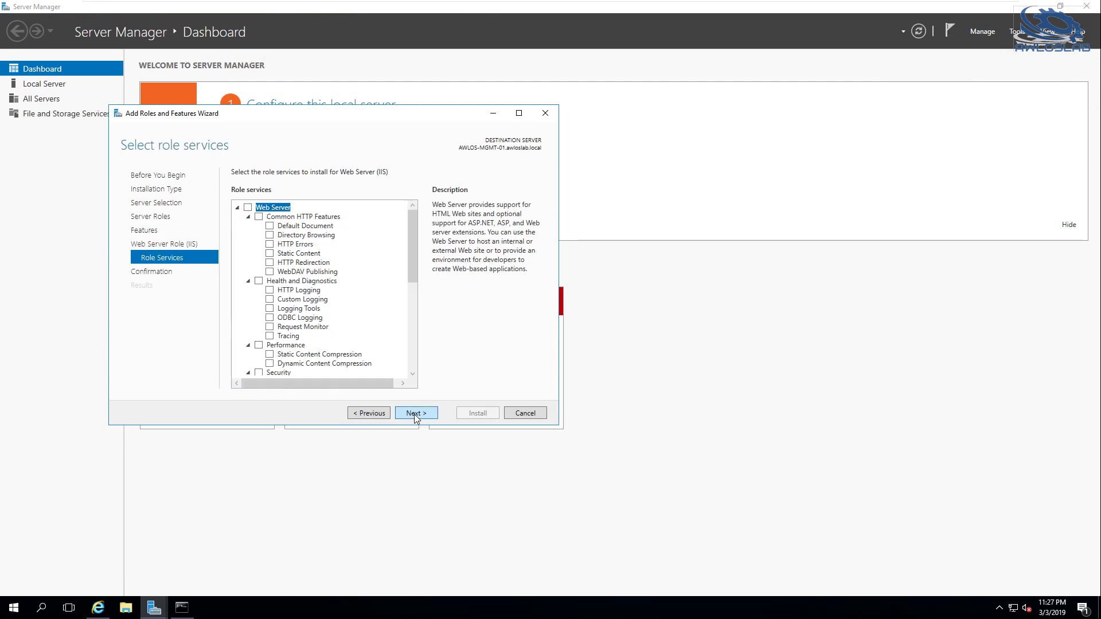
pyautogui.click(414, 412)
pyautogui.click(479, 413)
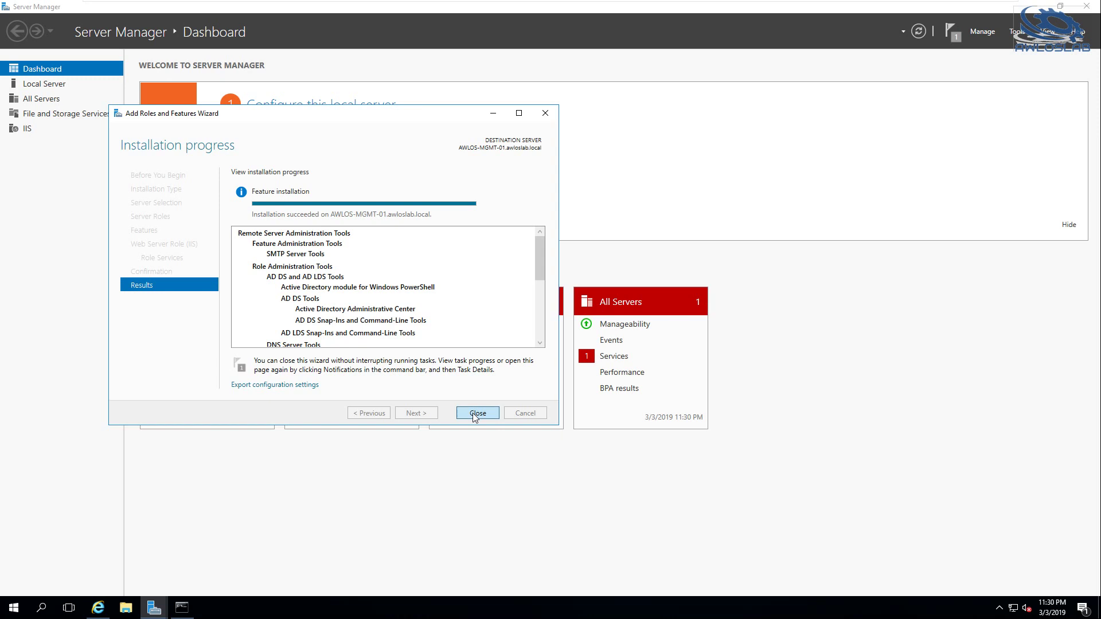
pyautogui.click(473, 413)
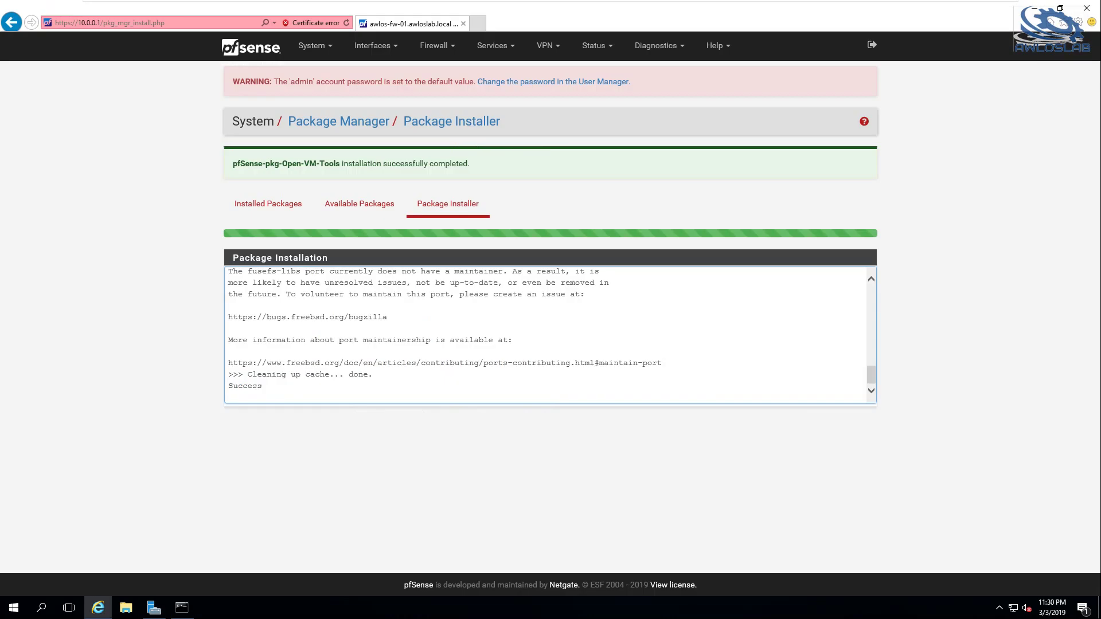
# Launch DNS from Windows Administrative Tools and choose 'The following computer' to connect
pyautogui.click(18, 610)
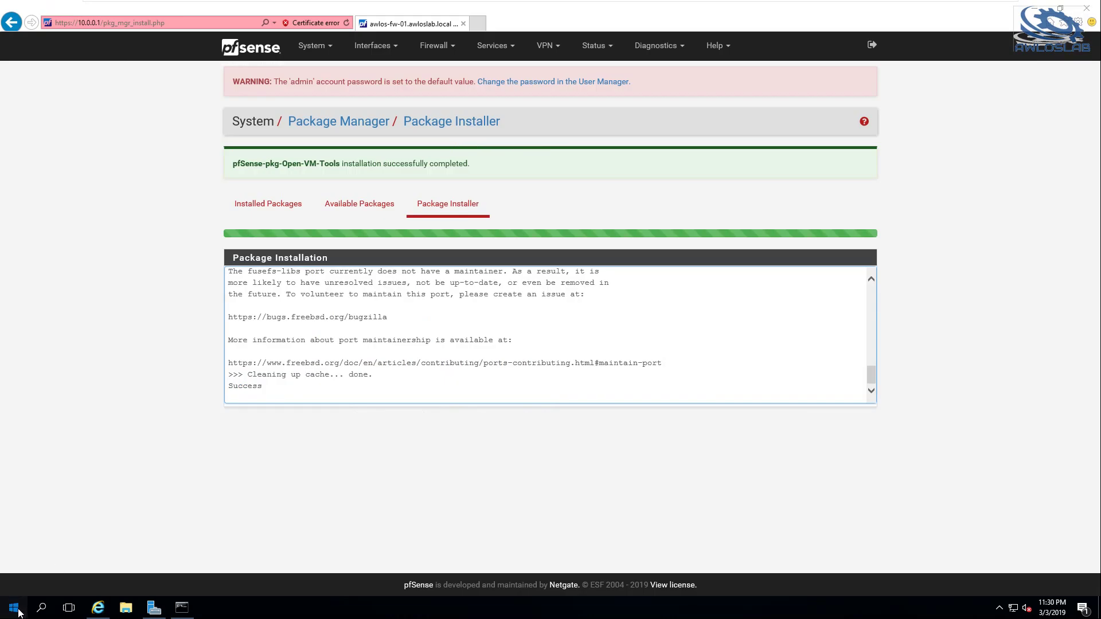
pyautogui.scroll(-1, 108, 528)
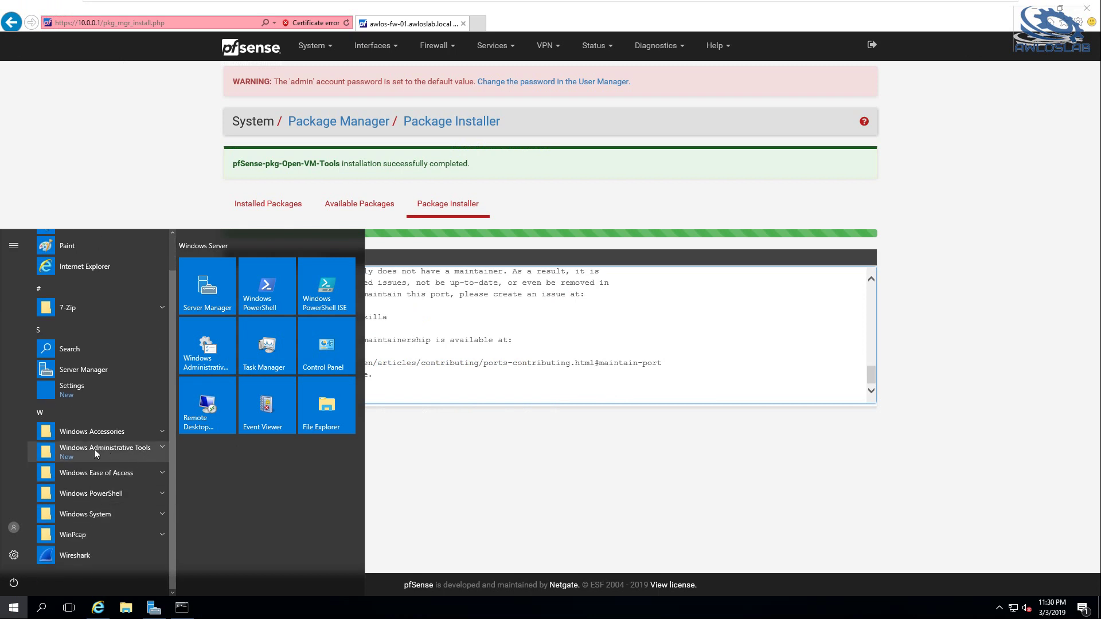
pyautogui.click(130, 449)
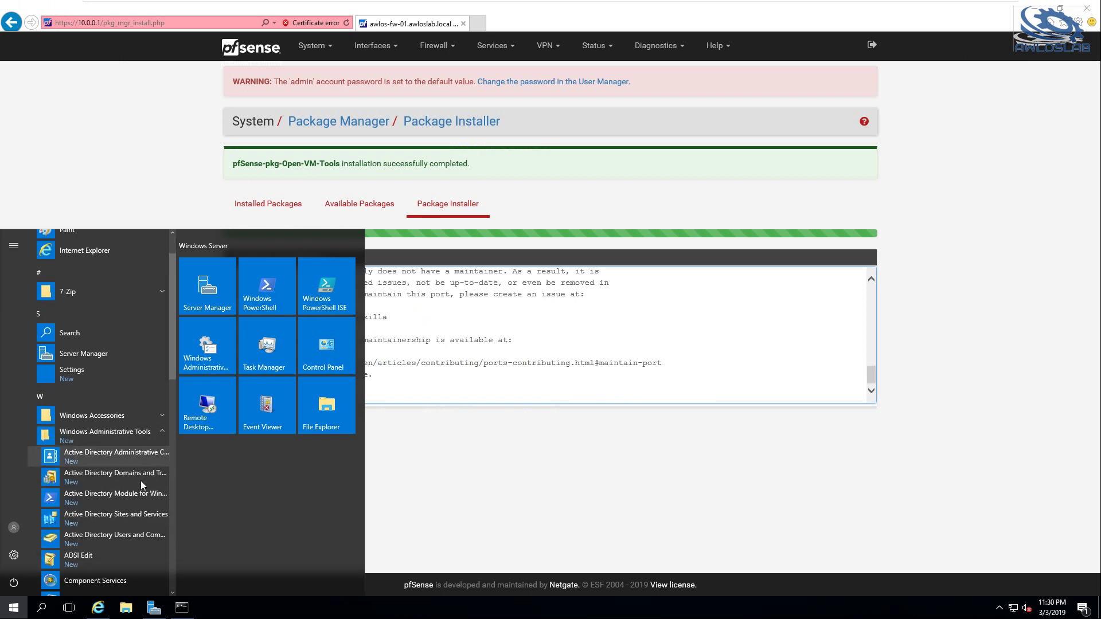
pyautogui.scroll(-1, 140, 479)
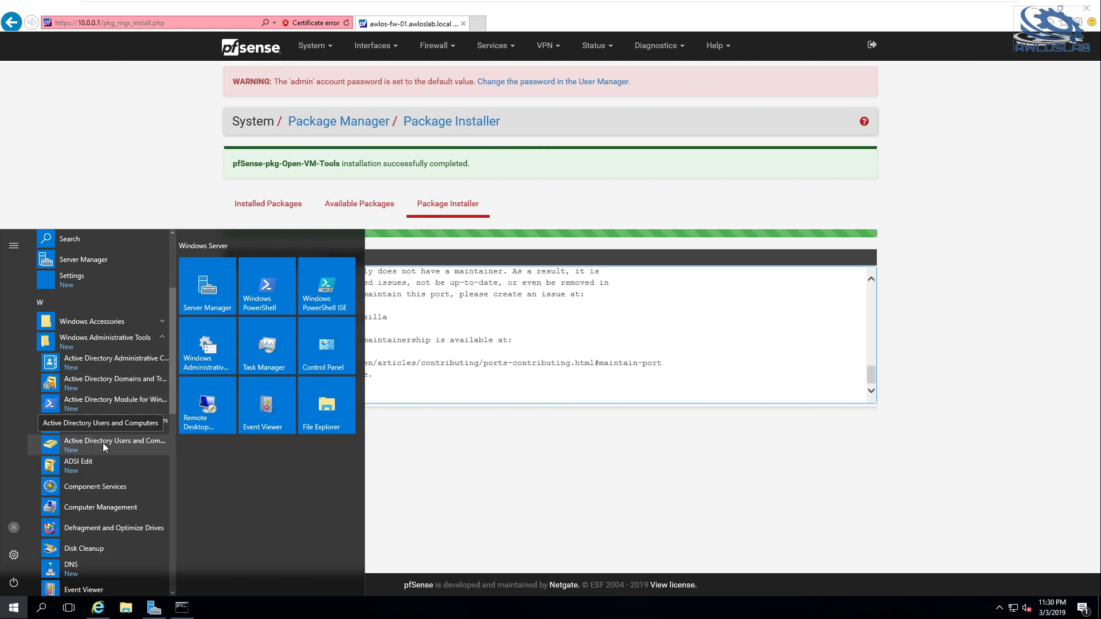
pyautogui.scroll(-1, 102, 443)
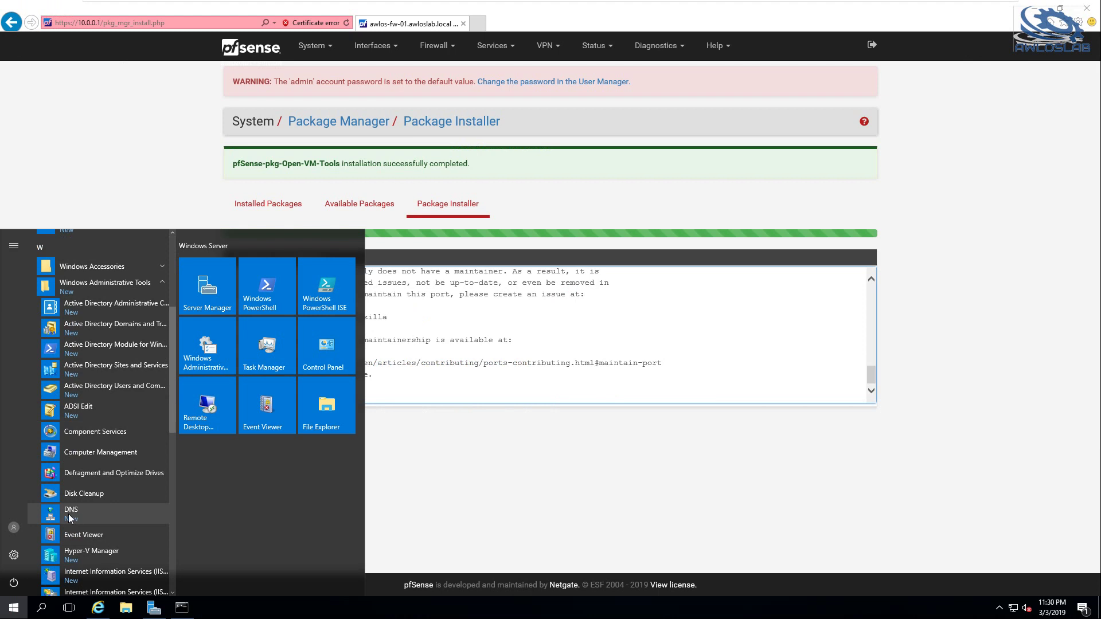
pyautogui.click(458, 421)
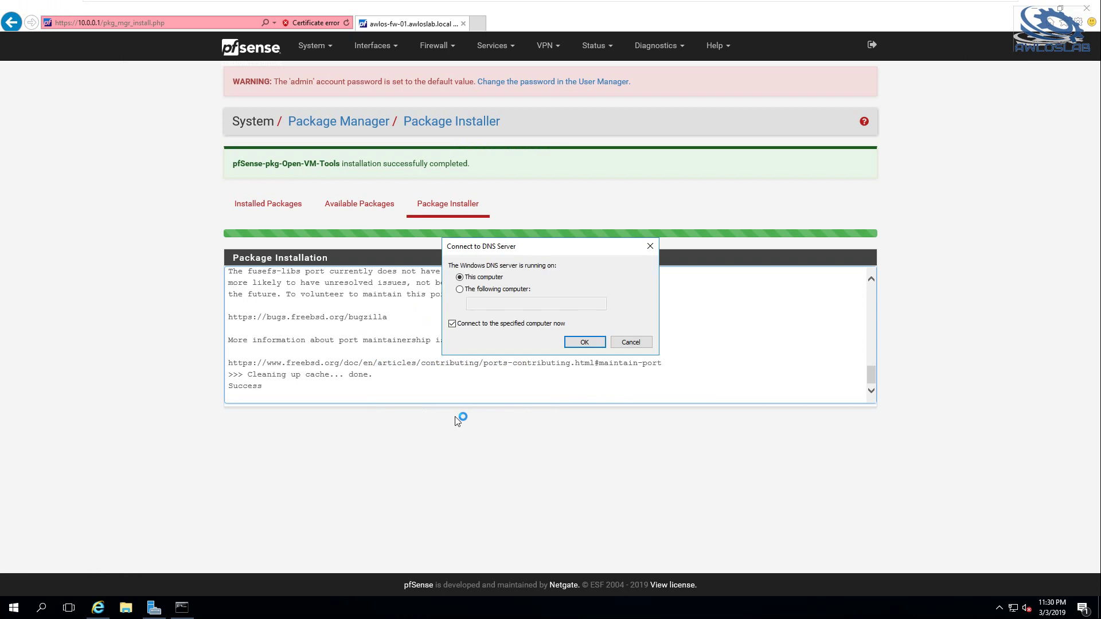
pyautogui.click(460, 290)
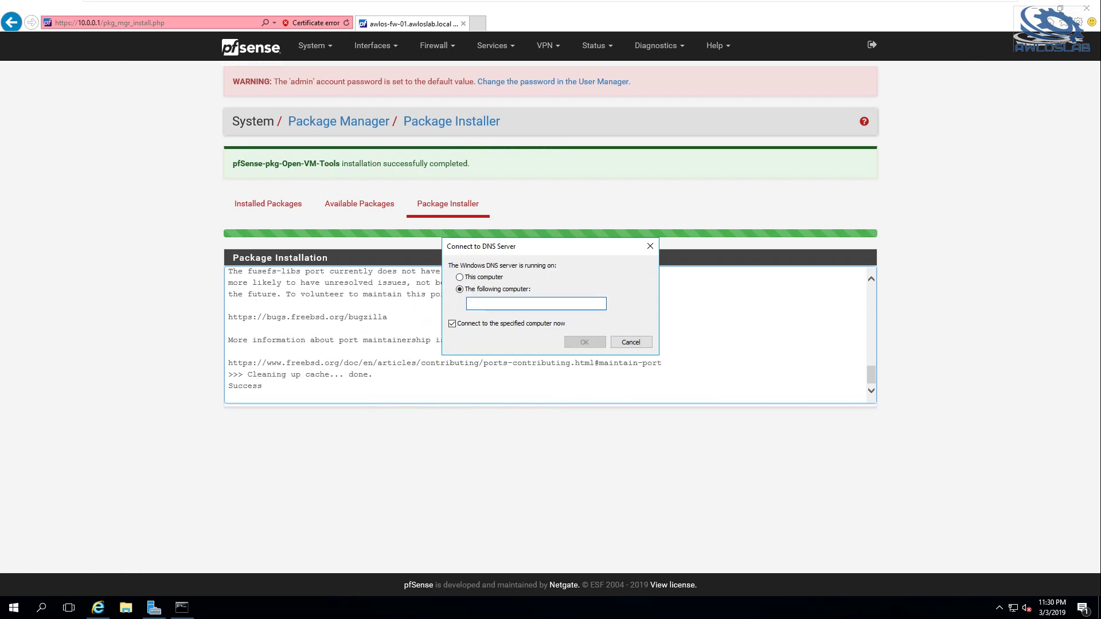
# Connect DNS Manager to AWLOS-DC-01, list its Forward Lookup Zones, then return to Server Manager
pyautogui.write('AWLOS')
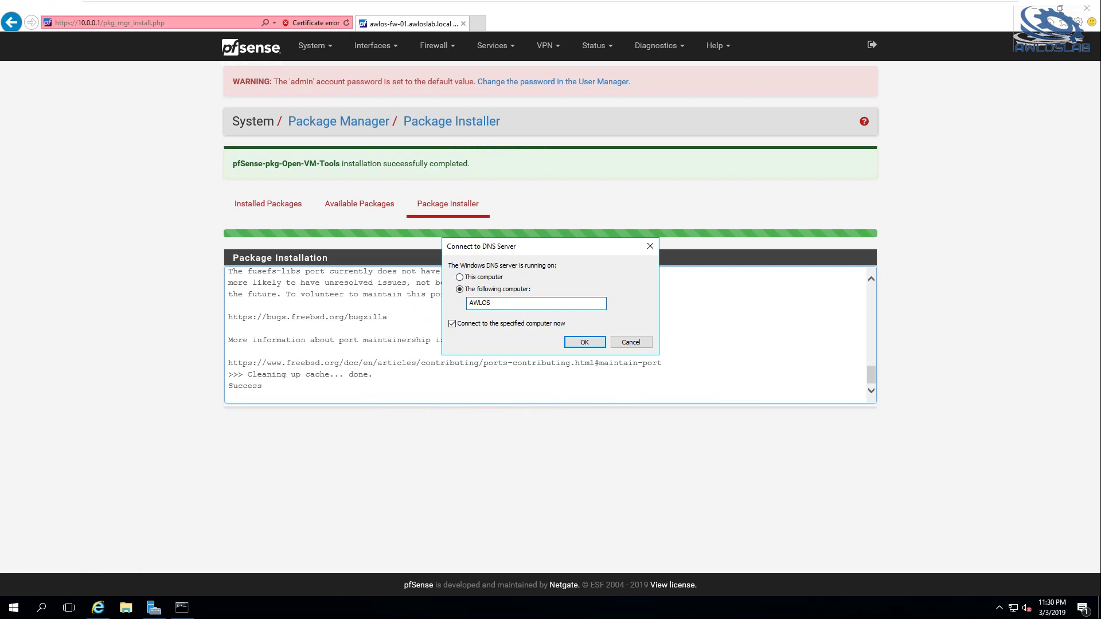
pyautogui.write('-DC-01')
pyautogui.click(584, 341)
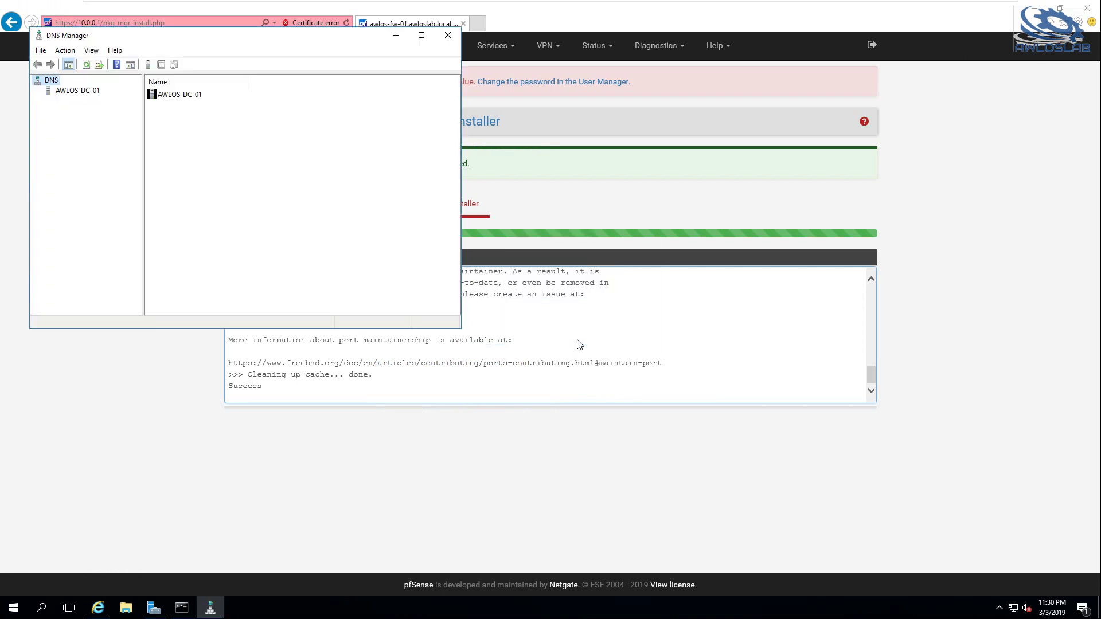
pyautogui.click(76, 94)
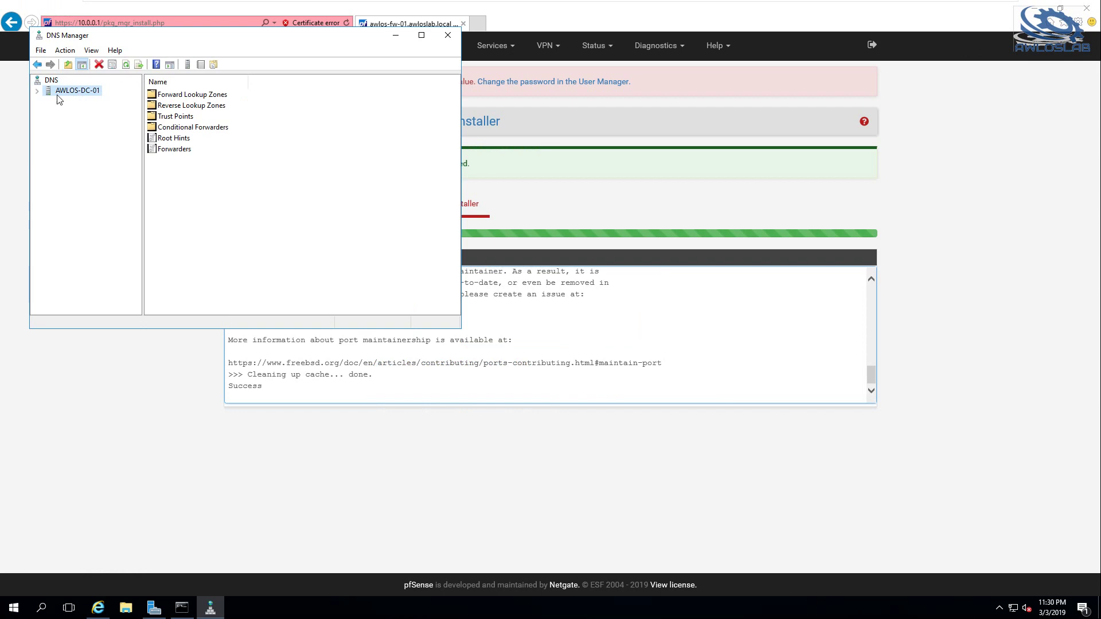
pyautogui.click(39, 91)
pyautogui.click(65, 102)
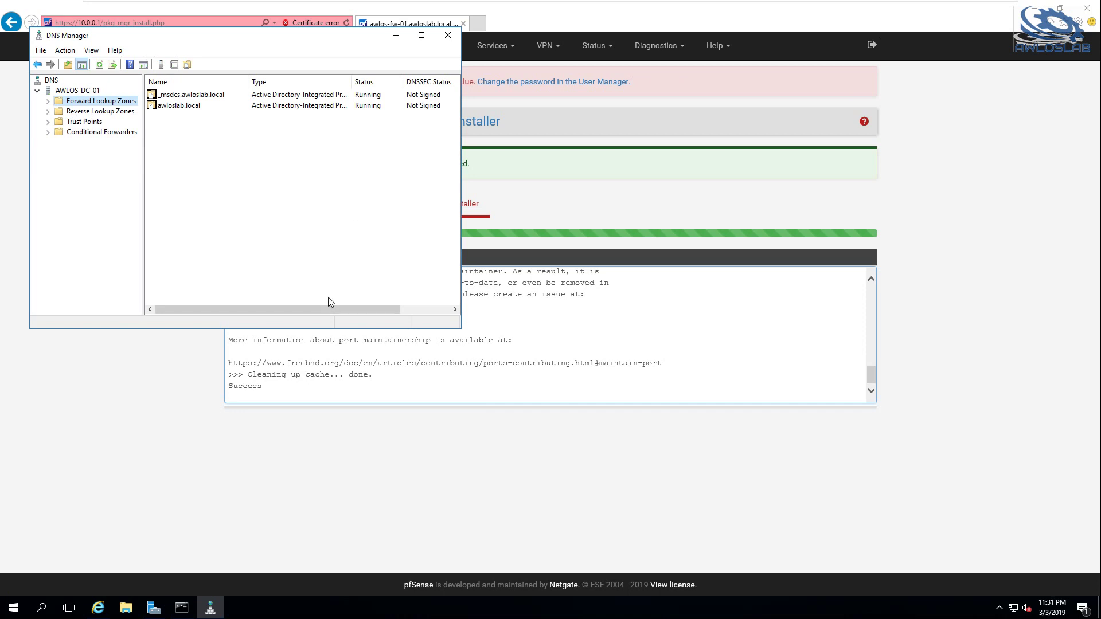
pyautogui.click(154, 609)
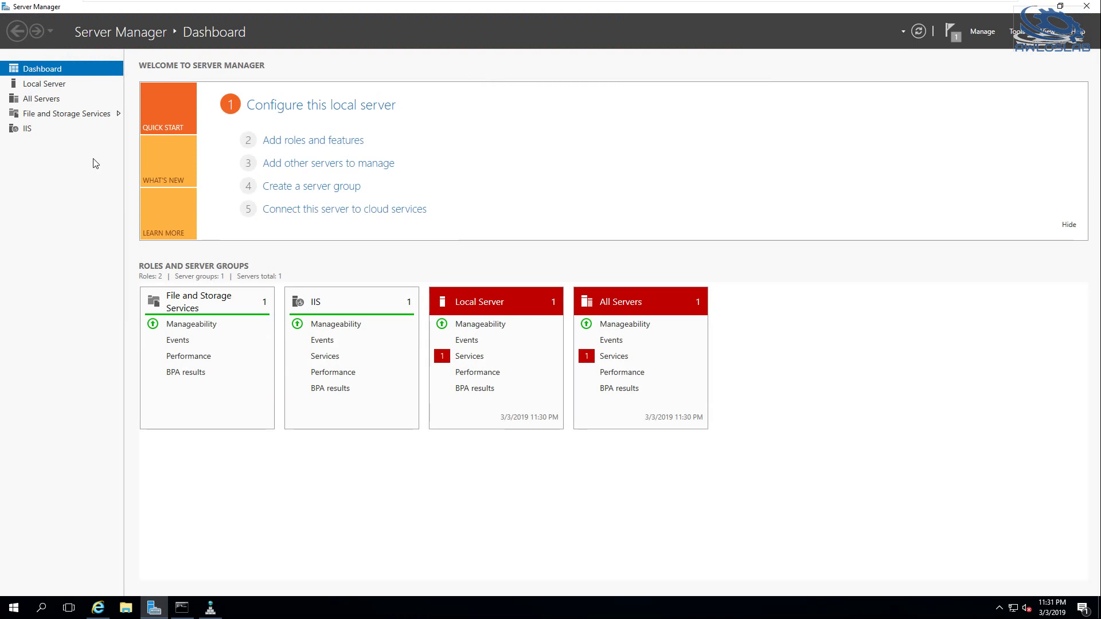
# Launch Active Directory Users and Computers from Windows Administrative Tools
pyautogui.click(14, 610)
pyautogui.scroll(-1, 115, 499)
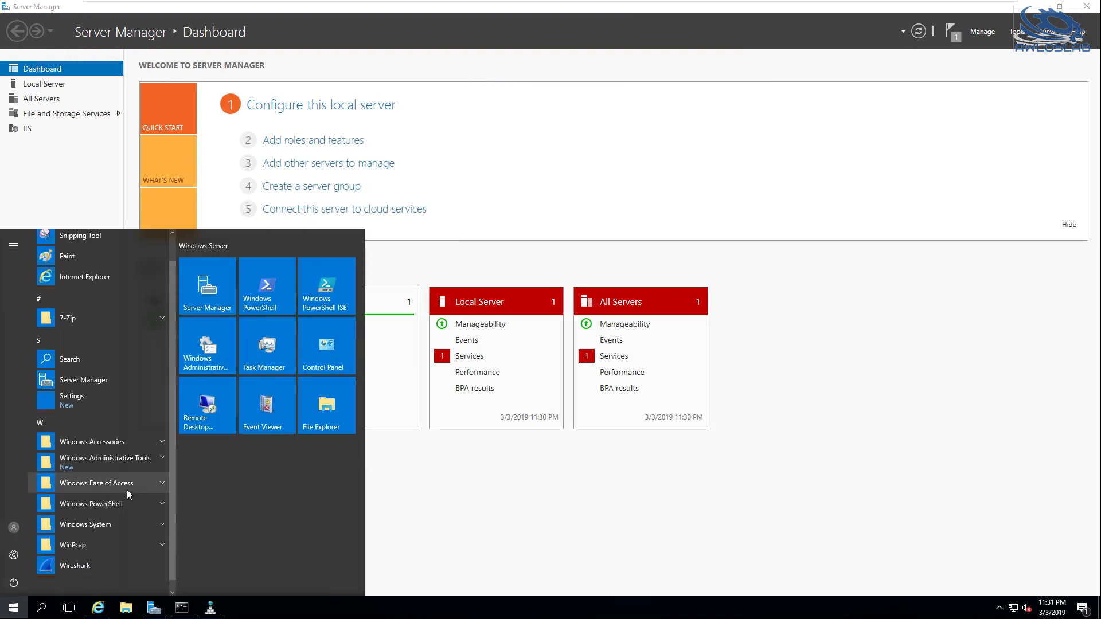
pyautogui.click(123, 449)
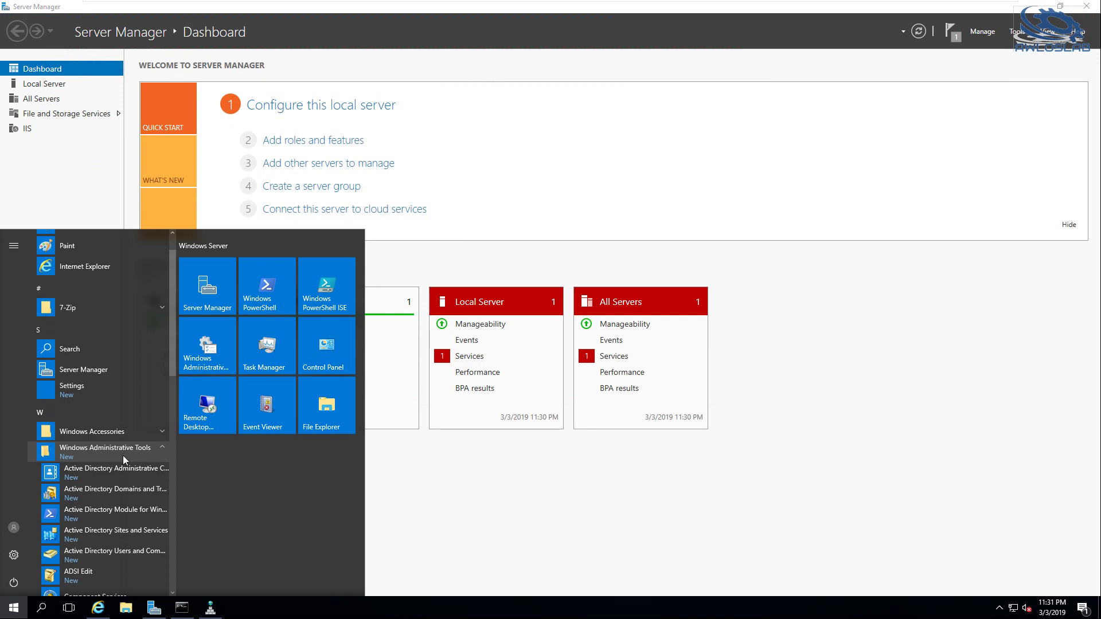
pyautogui.click(122, 550)
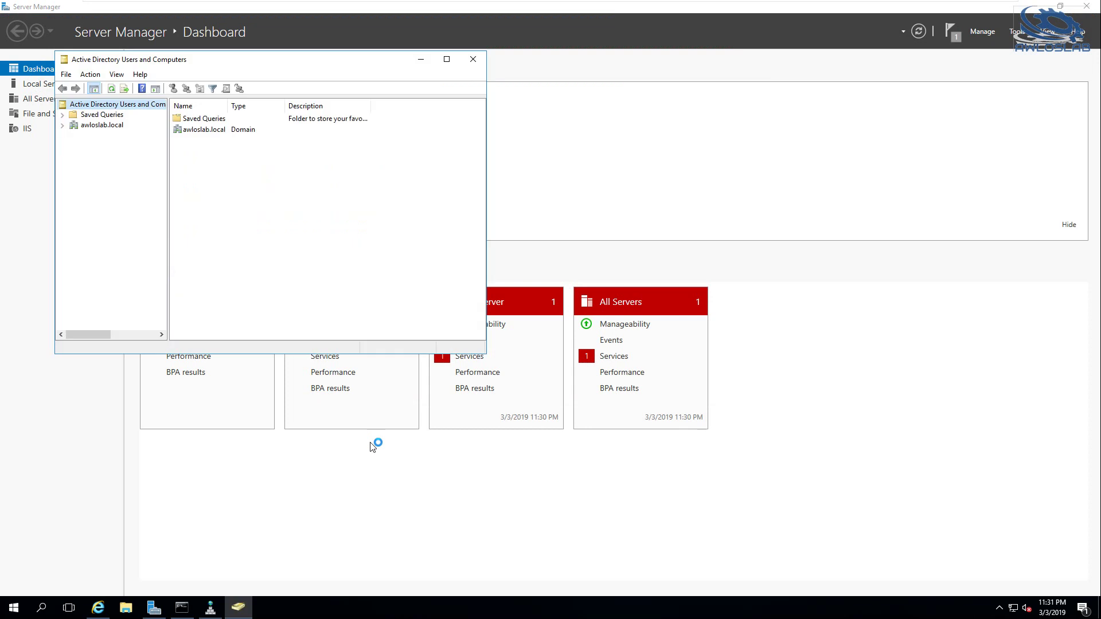
# Expand awloslab.local and NOUAKCHOTT to confirm its Servers, Users and Workstations OUs, then minimize the window
pyautogui.doubleClick(96, 127)
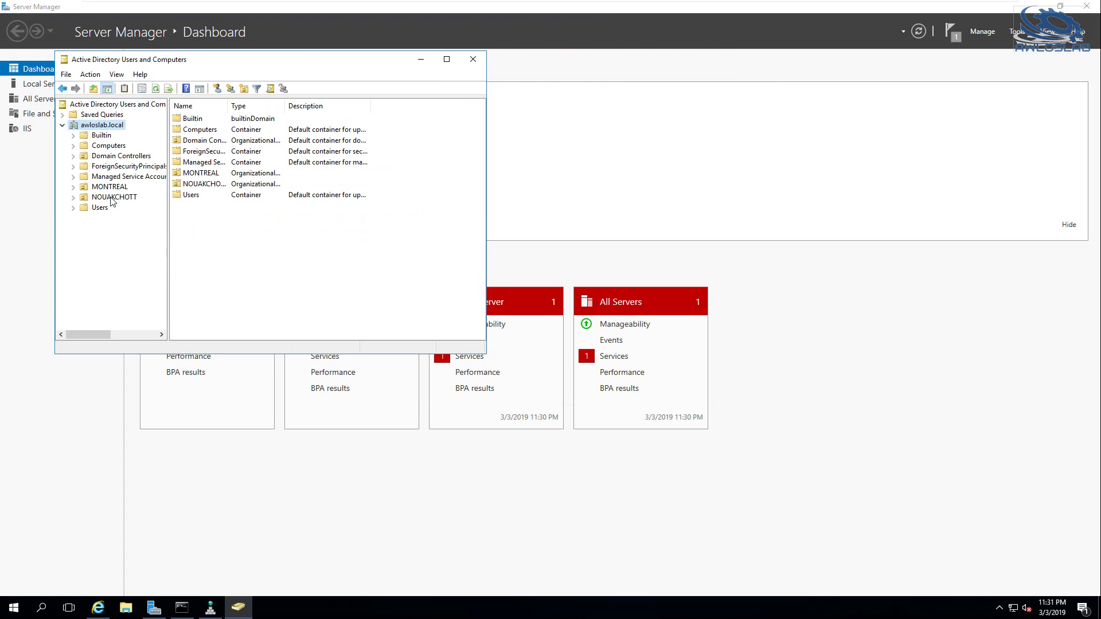
pyautogui.click(110, 197)
pyautogui.click(100, 187)
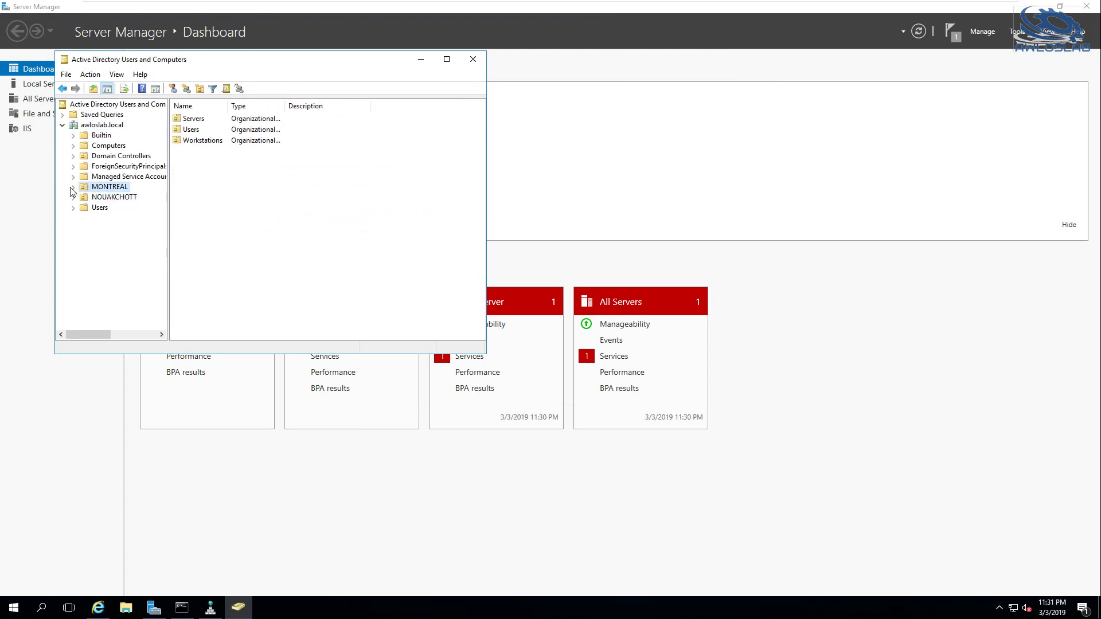
pyautogui.click(94, 198)
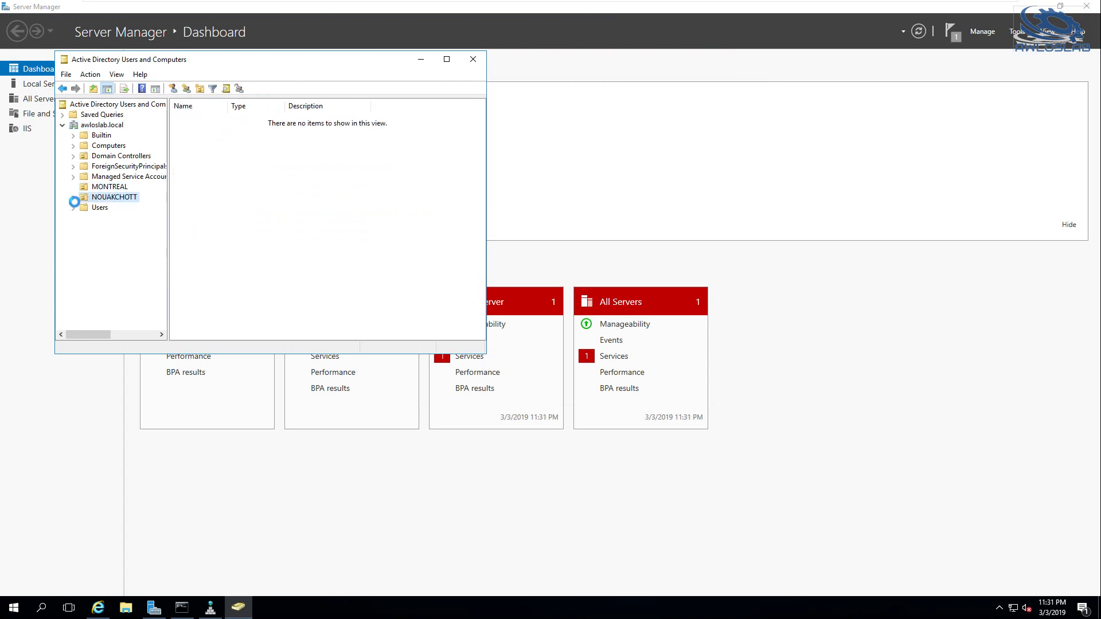
pyautogui.click(72, 197)
pyautogui.click(112, 219)
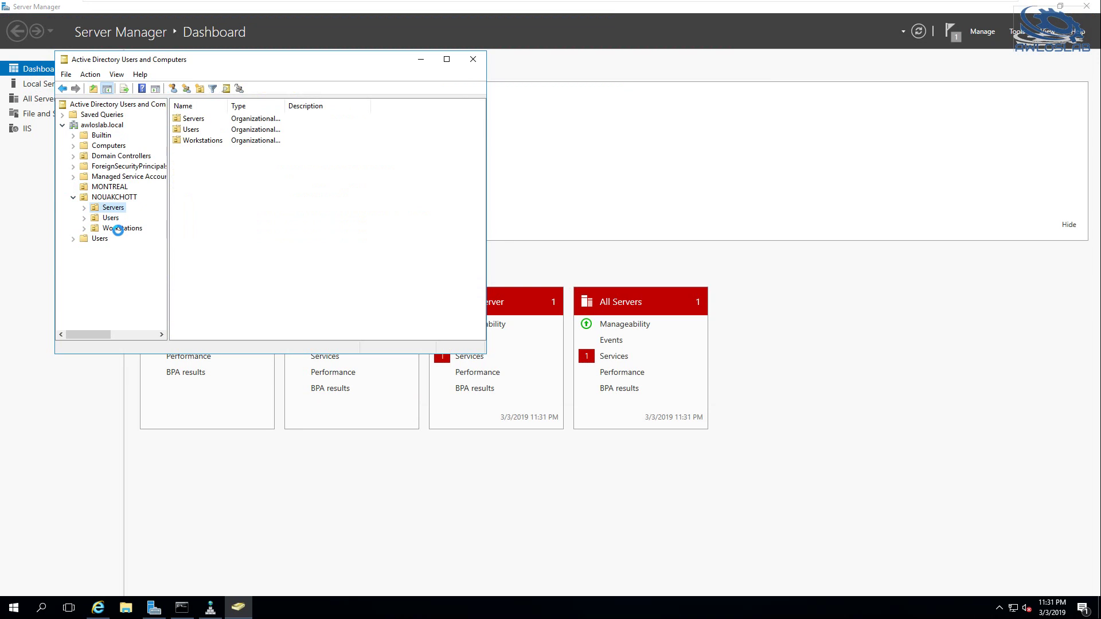
pyautogui.click(121, 228)
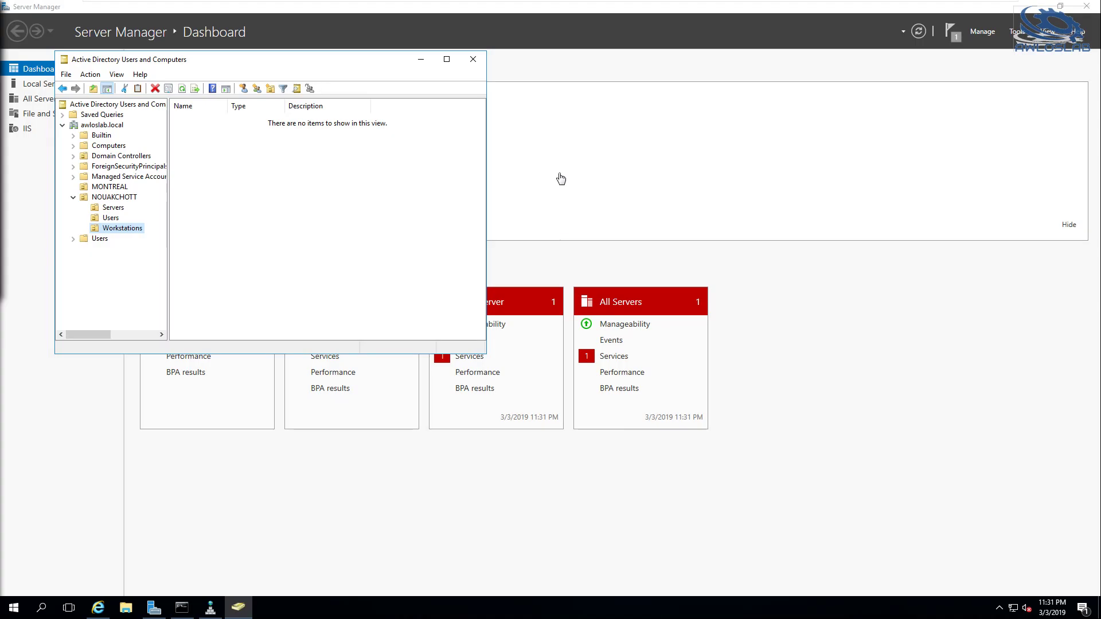
pyautogui.click(418, 60)
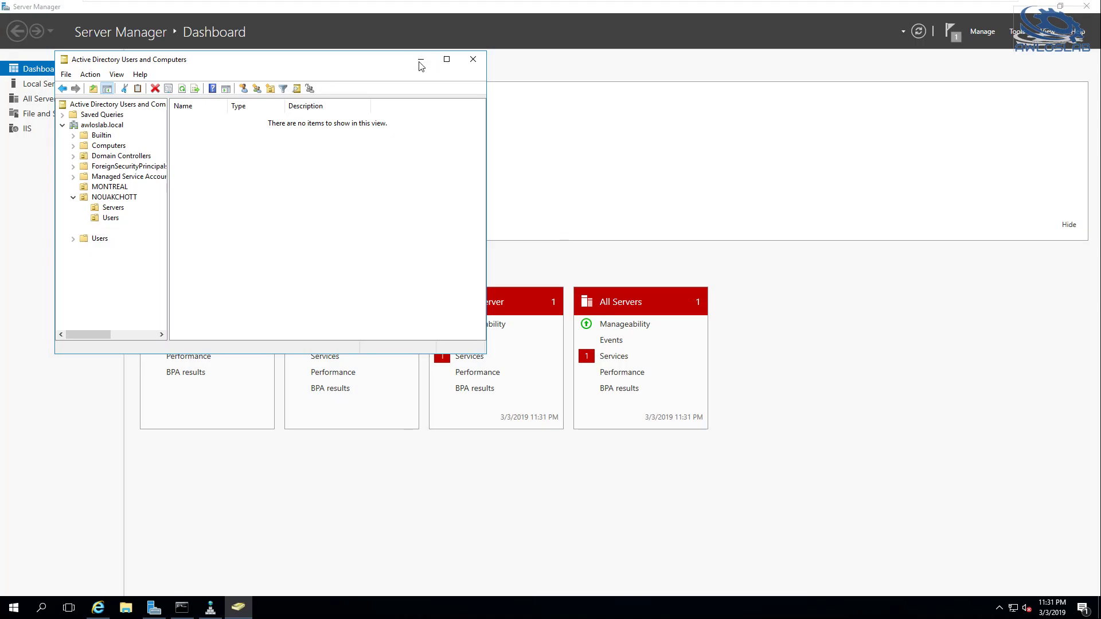
# Search for AWLOS-SAN-01 in Add Servers and add it to All Servers, making 2 total
pyautogui.click(41, 101)
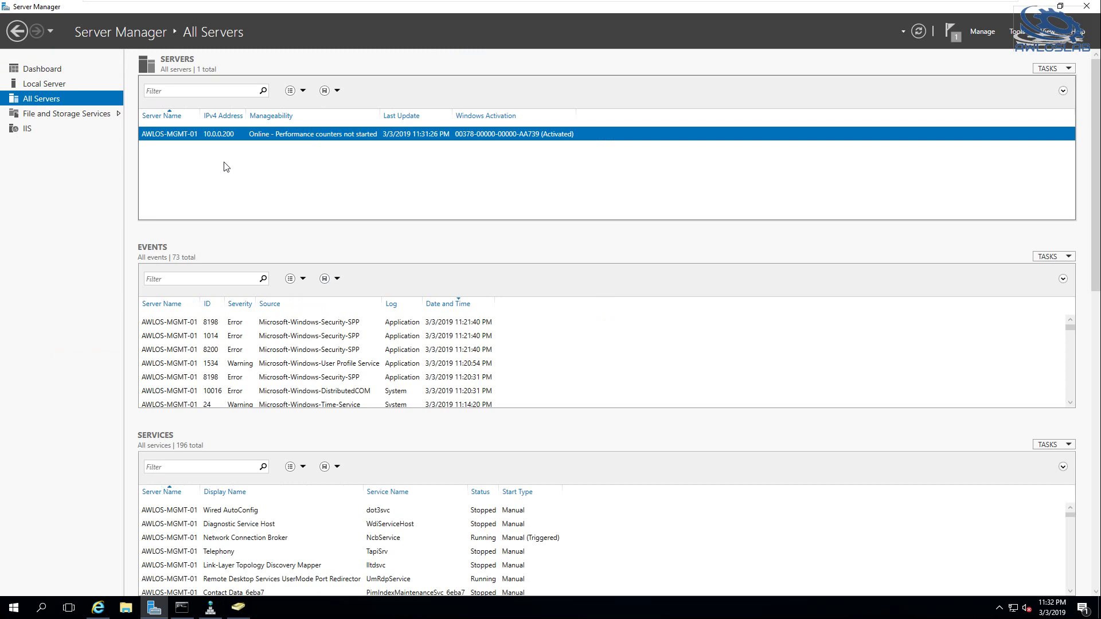
pyautogui.rightClick(50, 106)
pyautogui.click(63, 109)
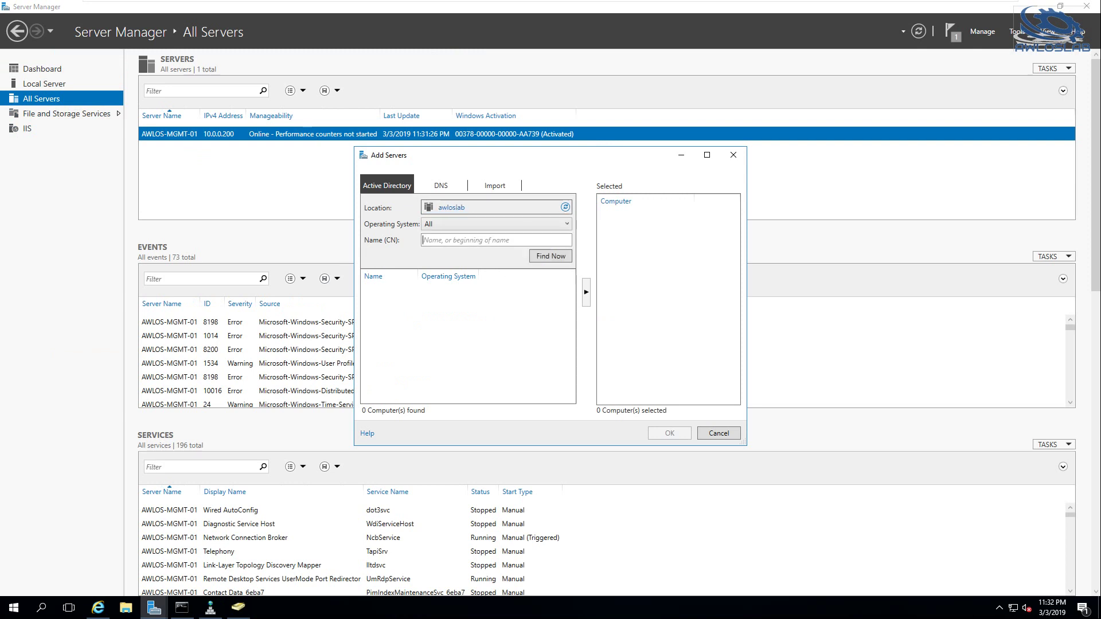
pyautogui.write('awlos')
pyautogui.press('BackSpace')
pyautogui.press('BackSpace')
pyautogui.write('AWLO')
pyautogui.click(535, 255)
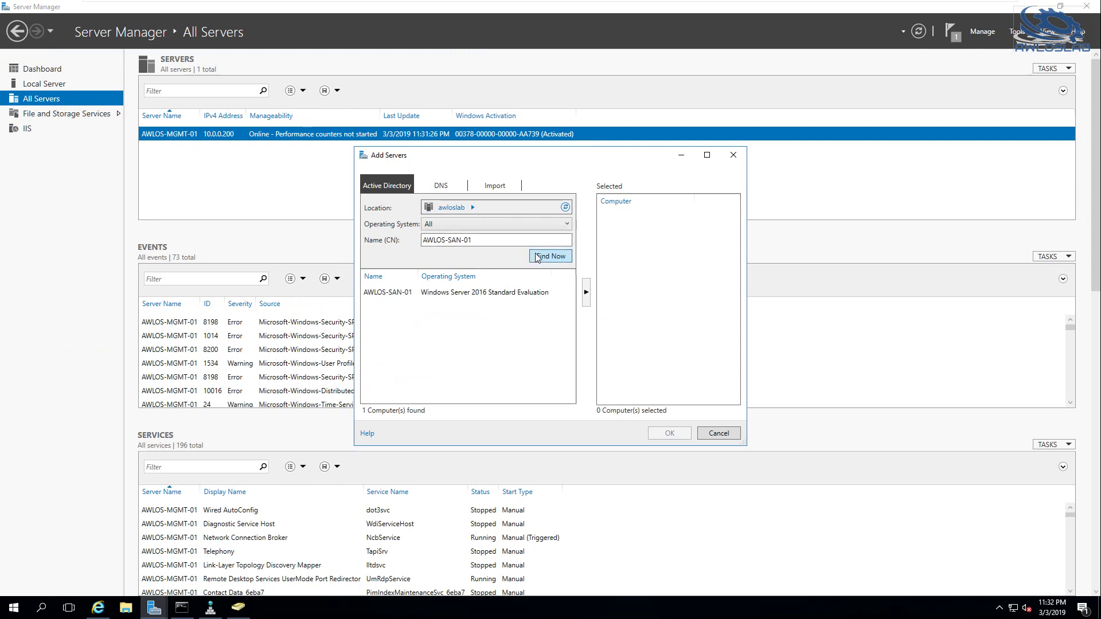
pyautogui.click(476, 292)
pyautogui.click(586, 294)
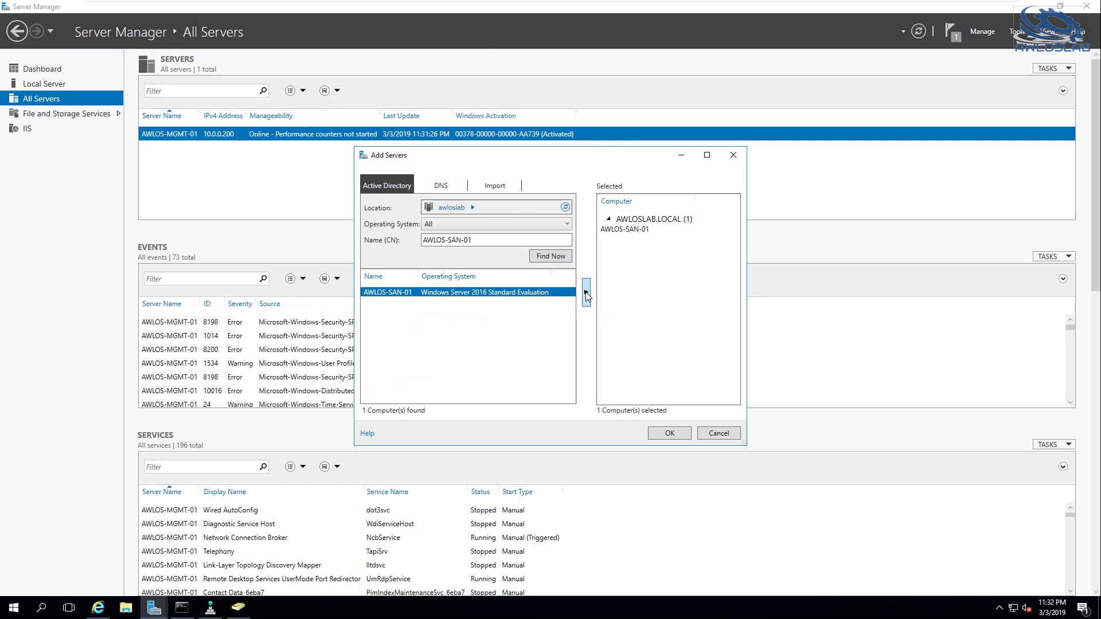
pyautogui.click(684, 432)
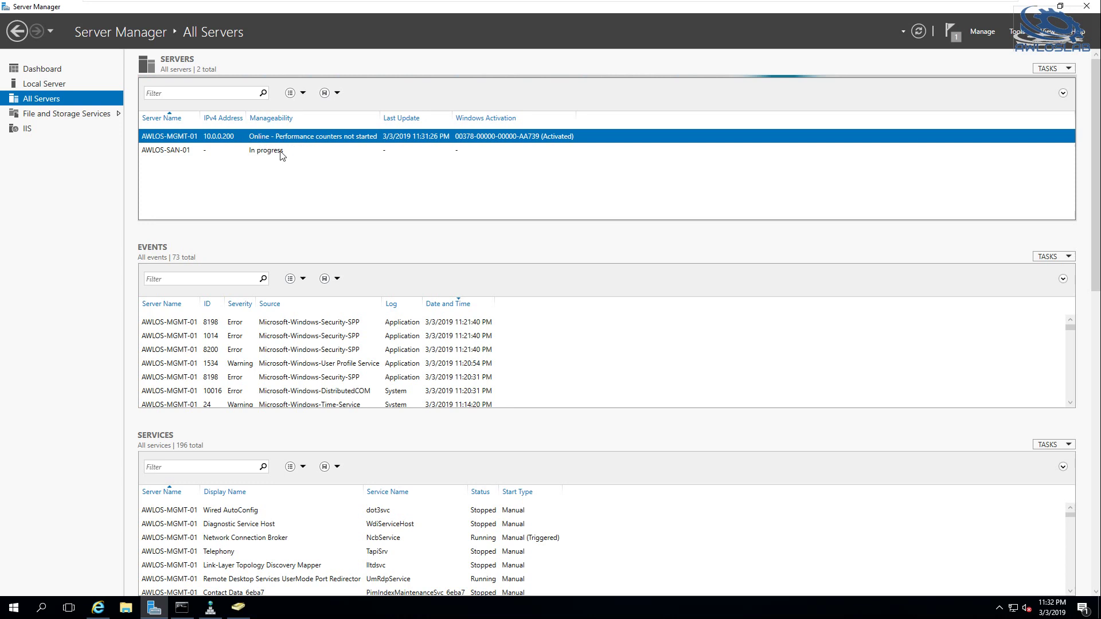
# On the domain controller VM, run netstat -ano | more in PowerShell
pyautogui.moveTo(628, 2)
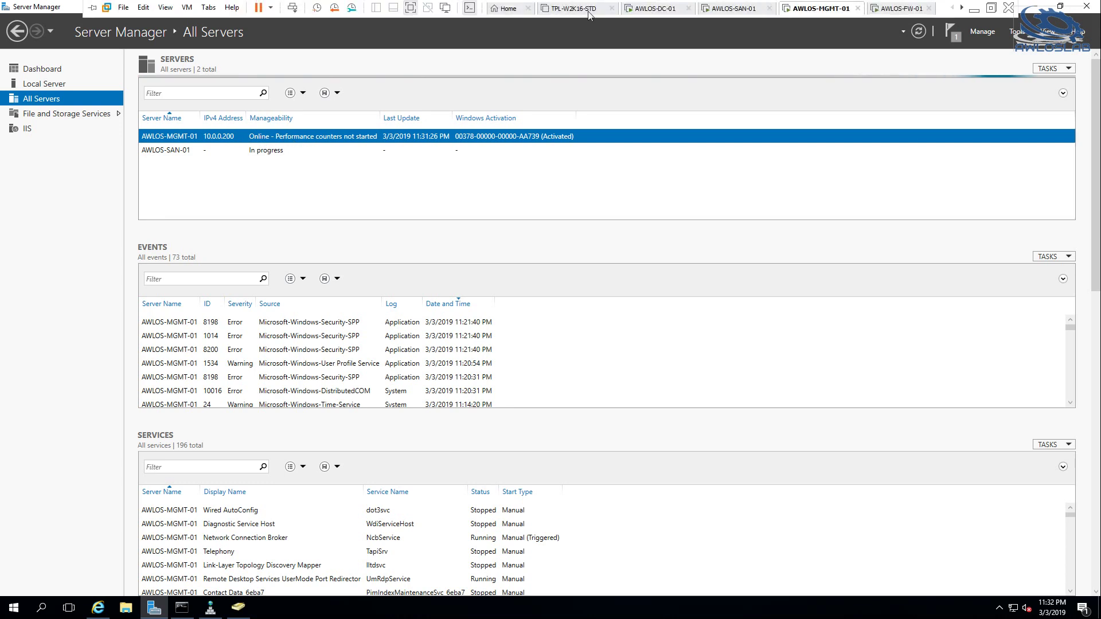
pyautogui.click(654, 9)
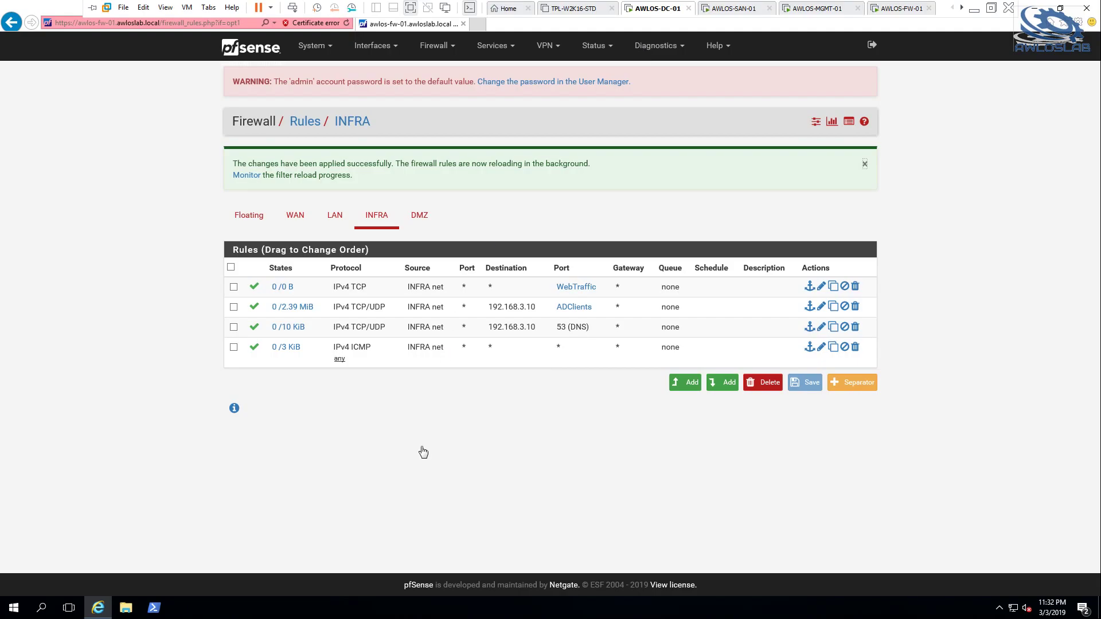
pyautogui.click(155, 607)
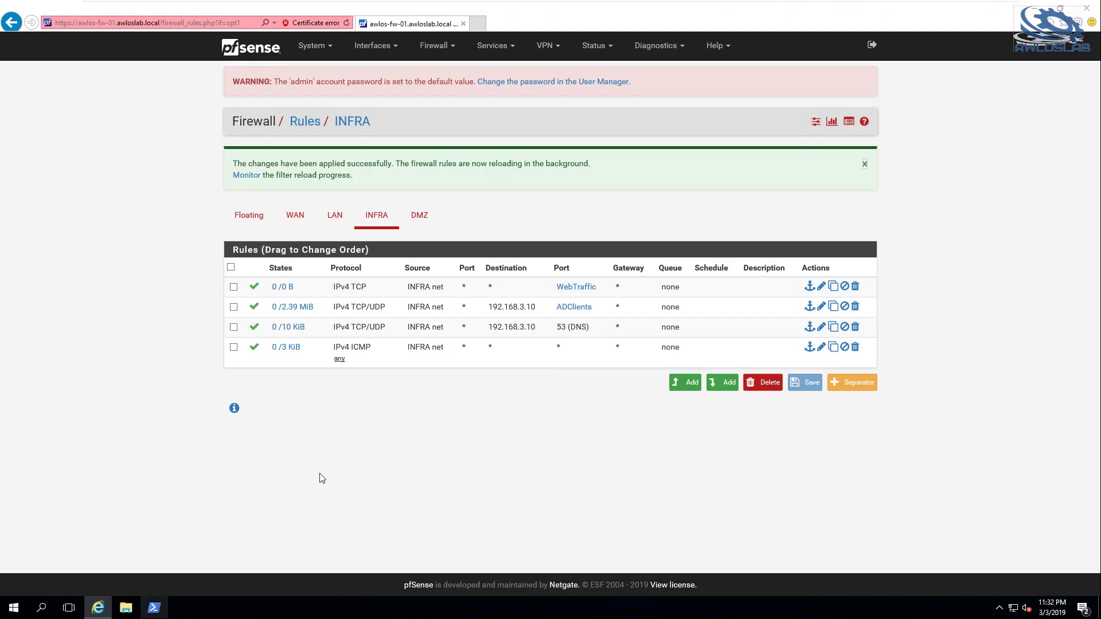
pyautogui.write('netstat -ano')
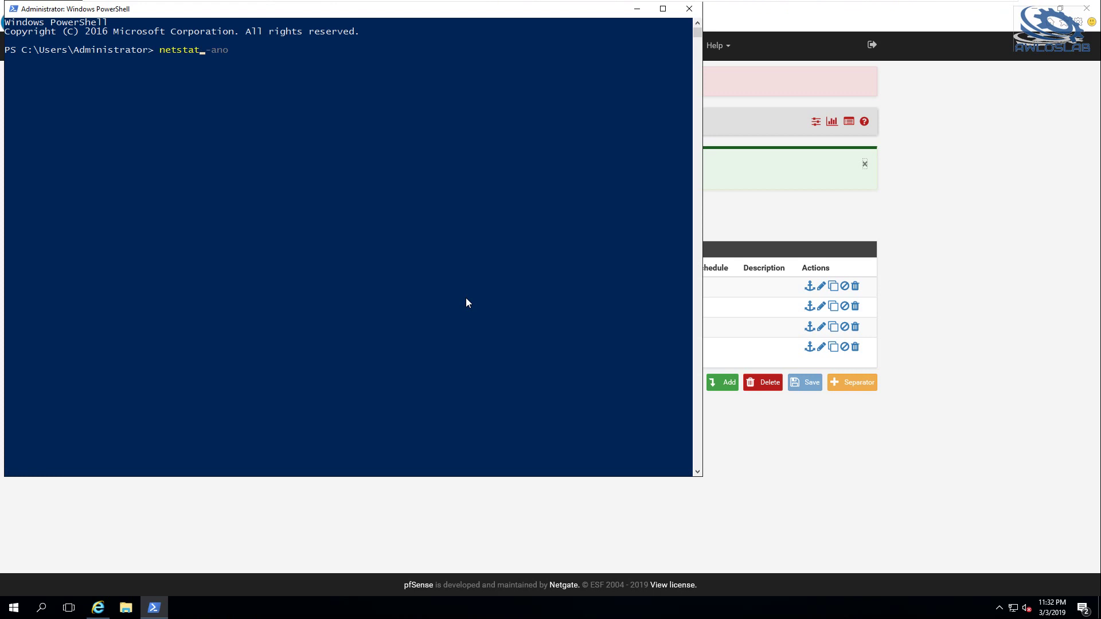
pyautogui.write('| more')
pyautogui.press('Return')
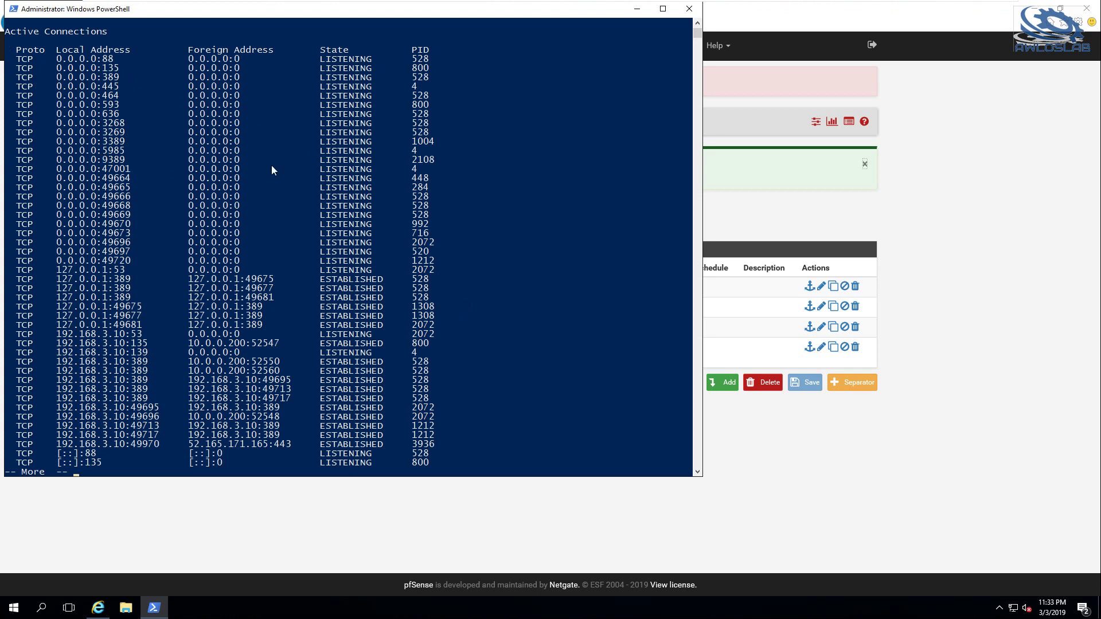
pyautogui.press('q')
# Try filtering the netstat output for port 5985 with find and grep in PowerShell
pyautogui.press('Up')
pyautogui.press('BackSpace')
pyautogui.press('BackSpace')
pyautogui.write('find ')
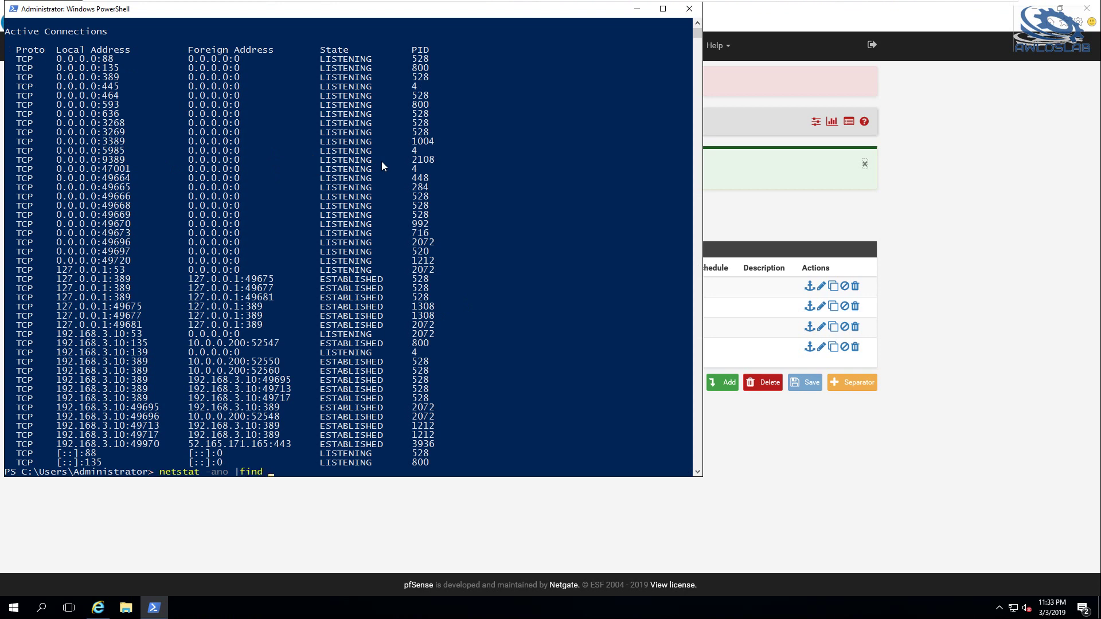
pyautogui.write('"5985')
pyautogui.press('Return')
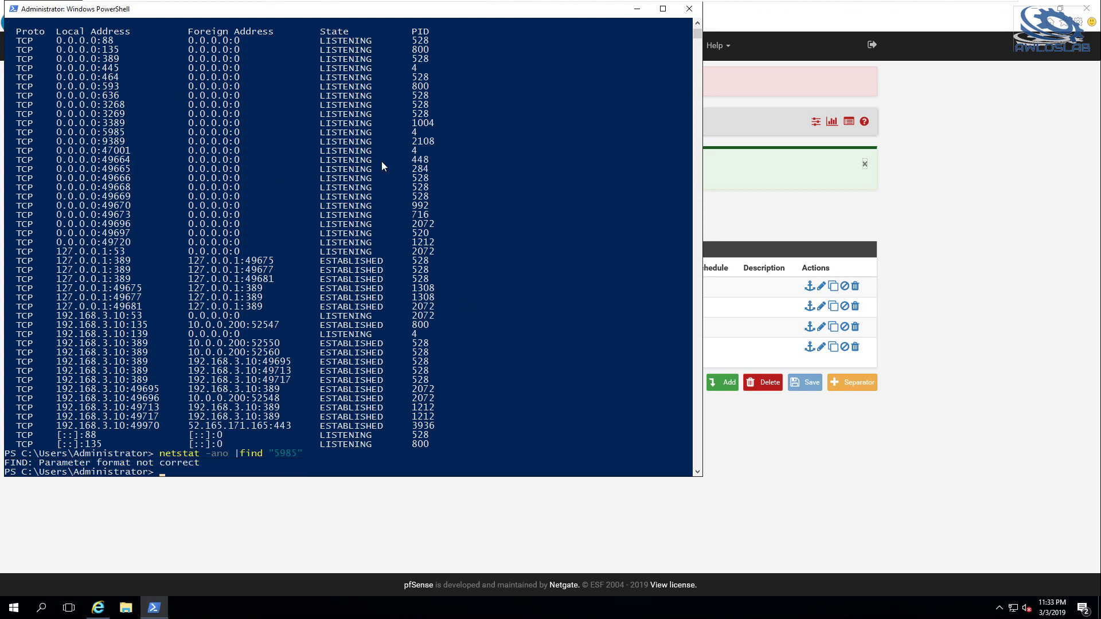
pyautogui.press('Up')
pyautogui.press('Return')
pyautogui.press('Up')
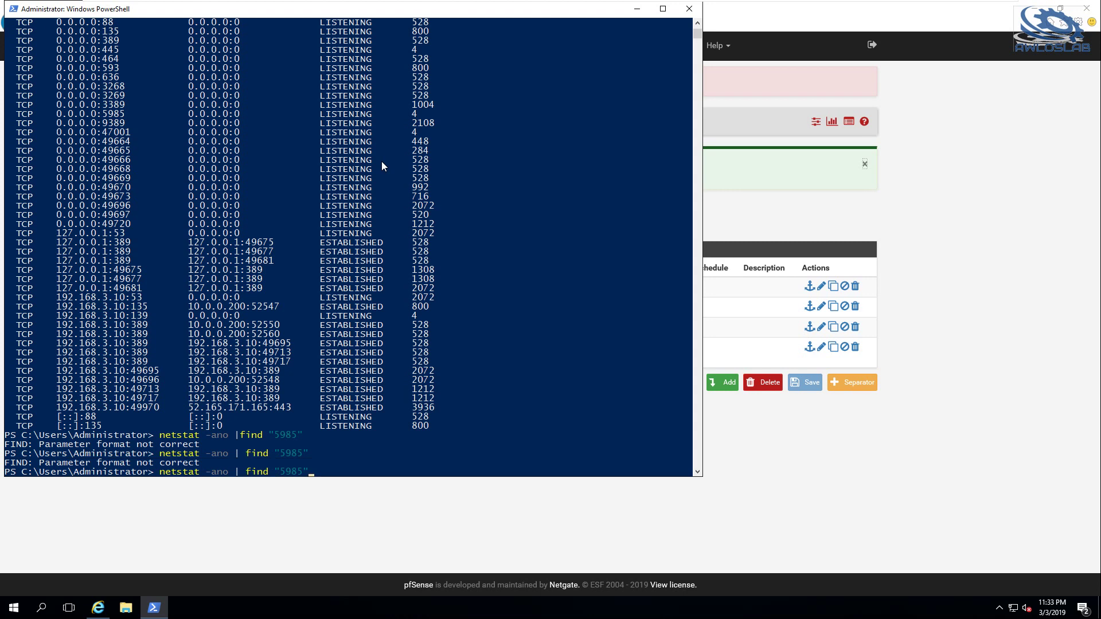
pyautogui.press('BackSpace')
pyautogui.press('BackSpace')
pyautogui.press('BackSpace')
pyautogui.press('BackSpace')
pyautogui.press('BackSpace')
pyautogui.write('grep')
pyautogui.press('Return')
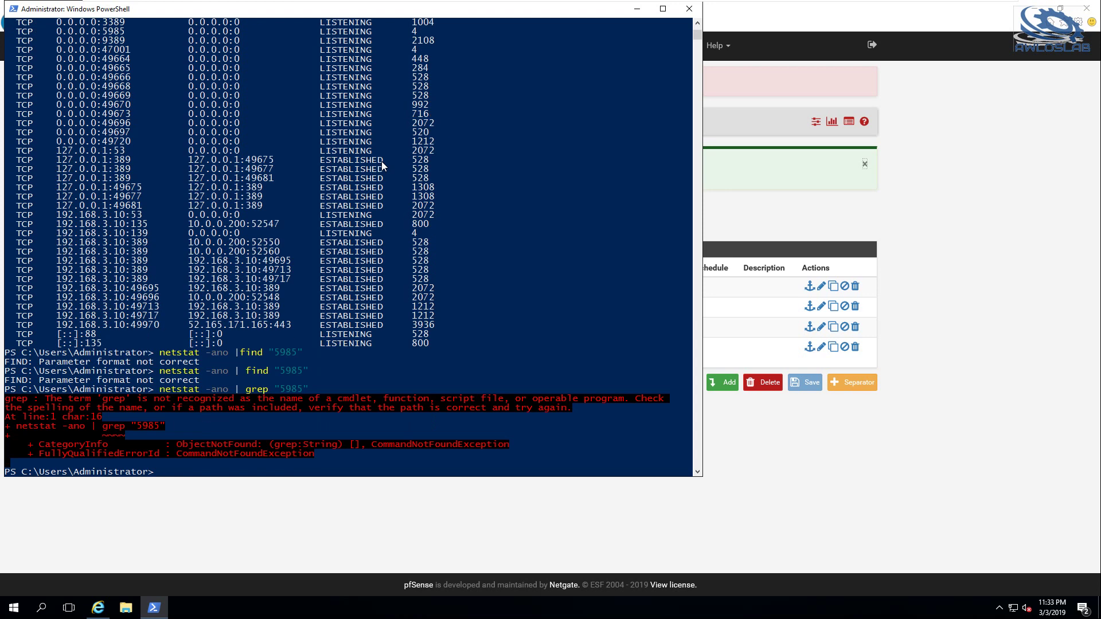
pyautogui.press('Up')
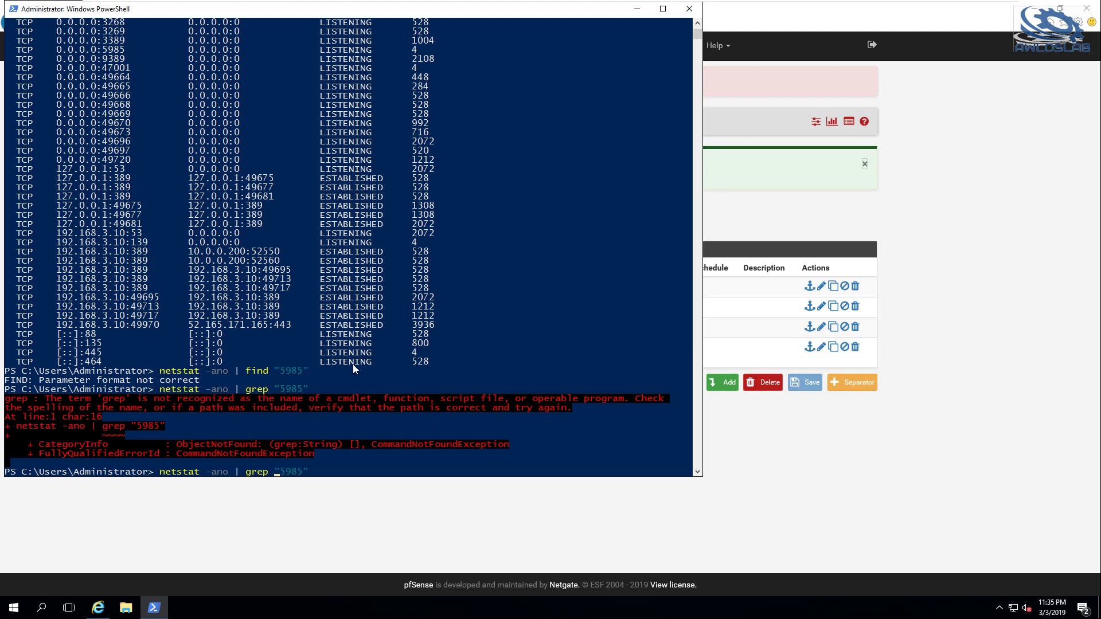
pyautogui.press('BackSpace')
pyautogui.press('BackSpace')
pyautogui.press('BackSpace')
pyautogui.press('BackSpace')
# In a Command Prompt, run netstat -ano | find "5985" to show port 5985 listening
pyautogui.press('super+r')
pyautogui.press('Return')
pyautogui.write('net')
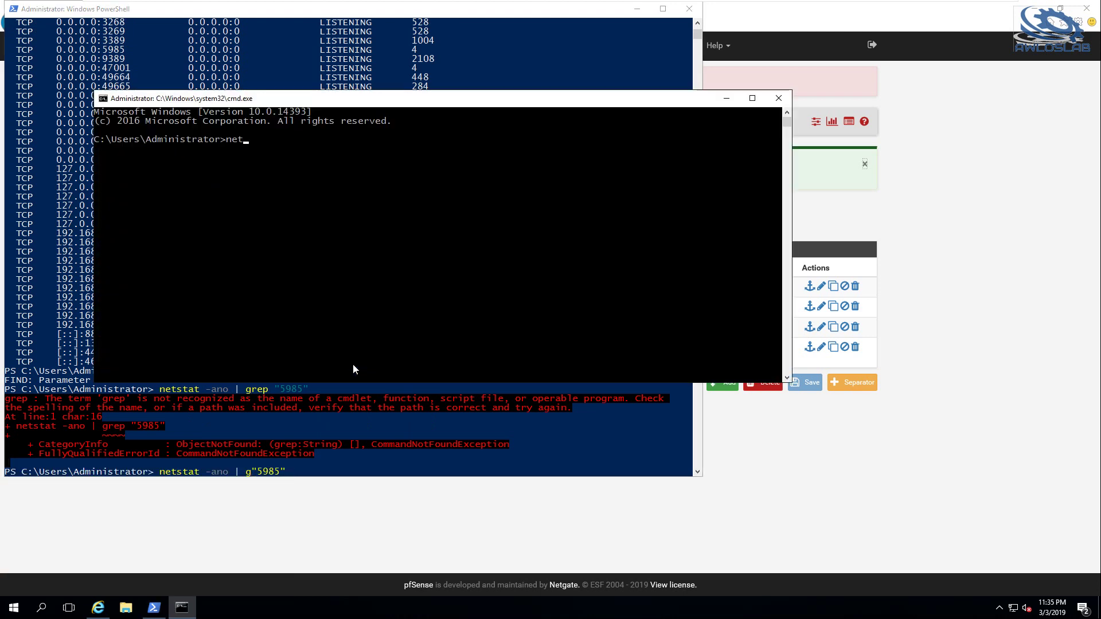
pyautogui.write('stat -an')
pyautogui.write('o | fn')
pyautogui.write('find')
pyautogui.write(' "5"')
pyautogui.press('Left')
pyautogui.write('985')
pyautogui.press('Return')
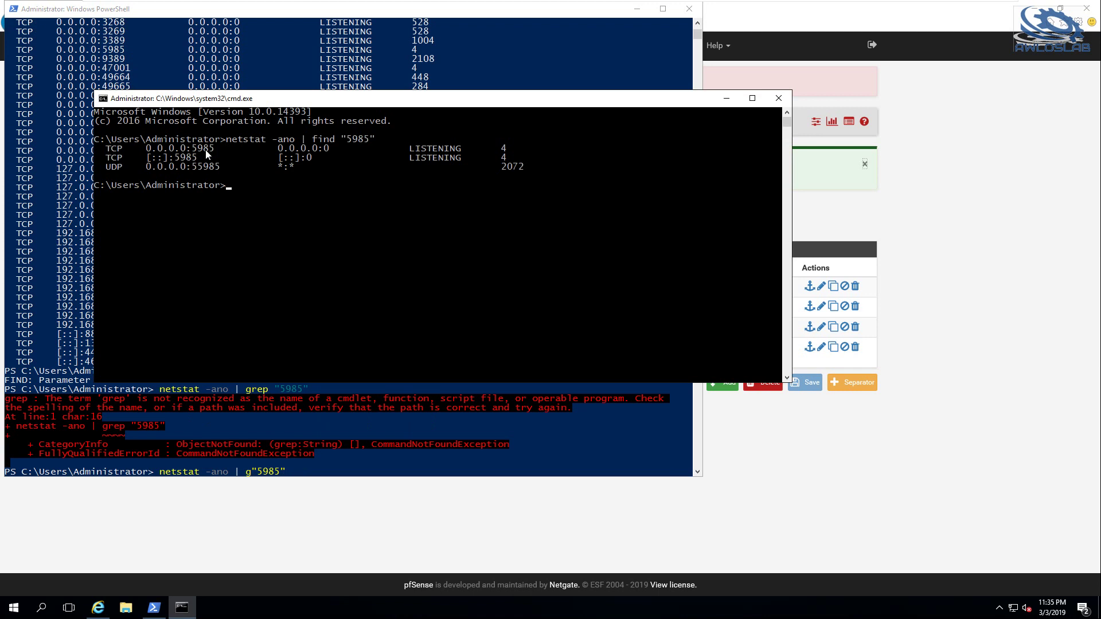
# Back on the management server, open pfSense's firewall rules for the INFRA network
pyautogui.moveTo(492, 3)
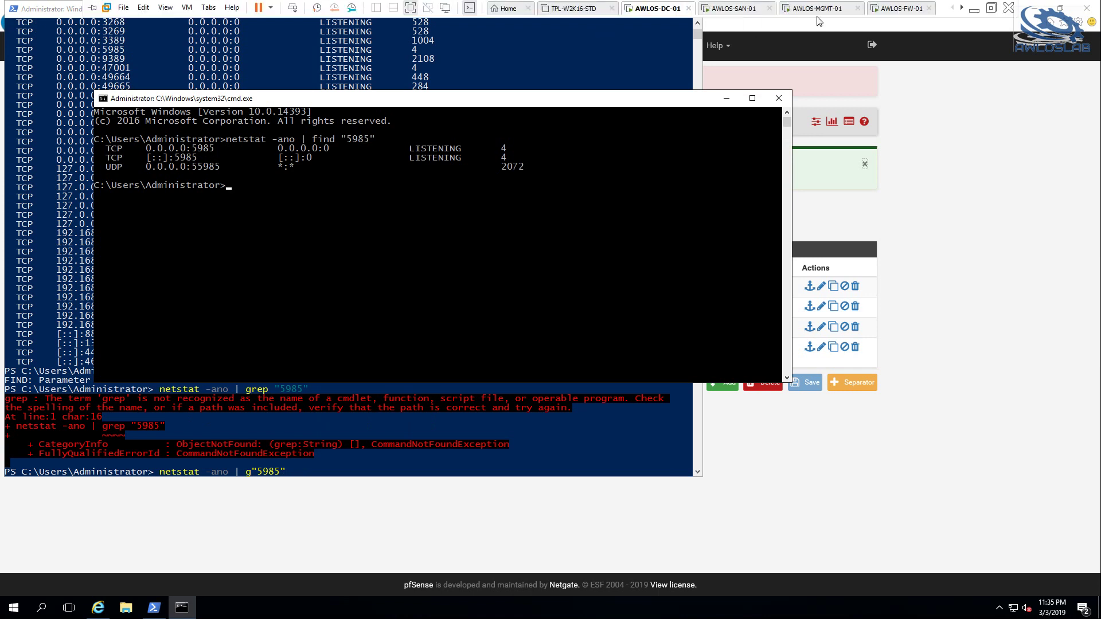
pyautogui.click(838, 13)
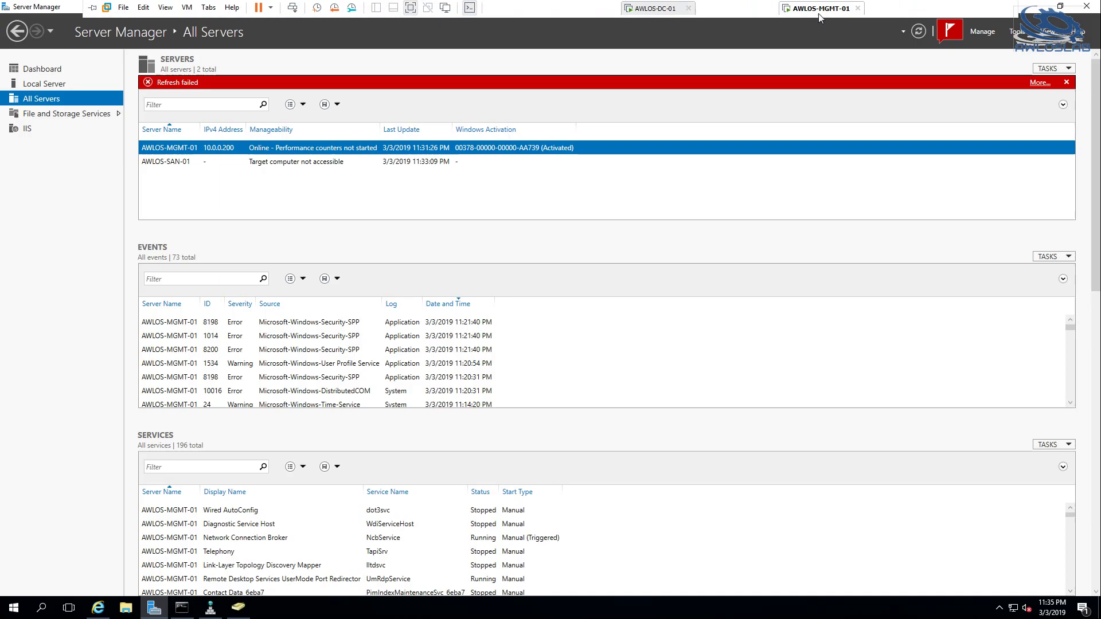
pyautogui.click(285, 162)
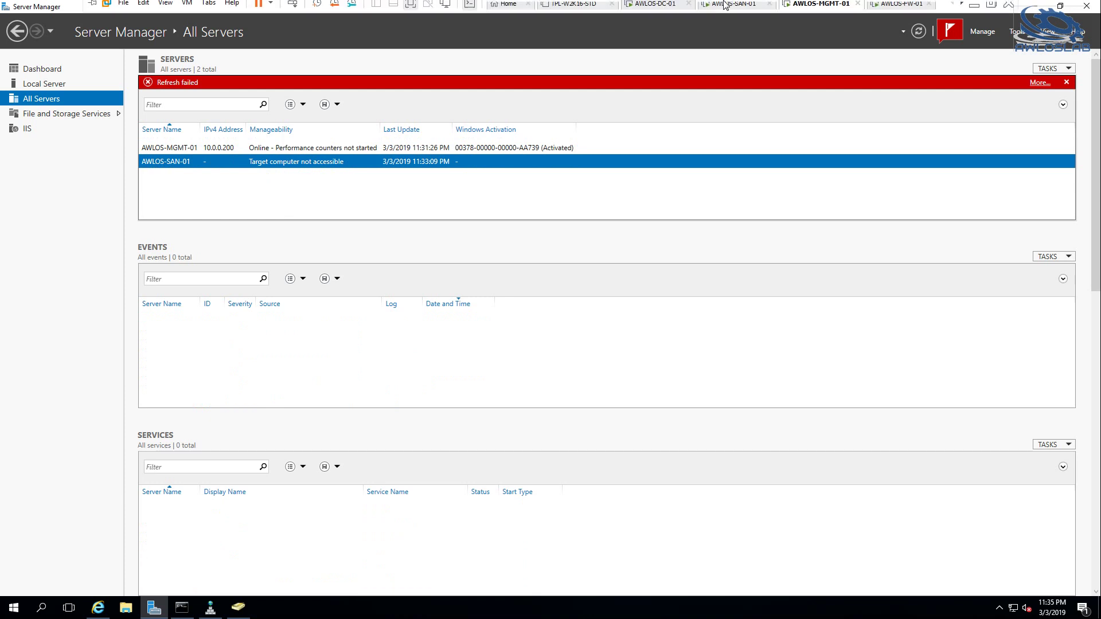
pyautogui.moveTo(725, 6)
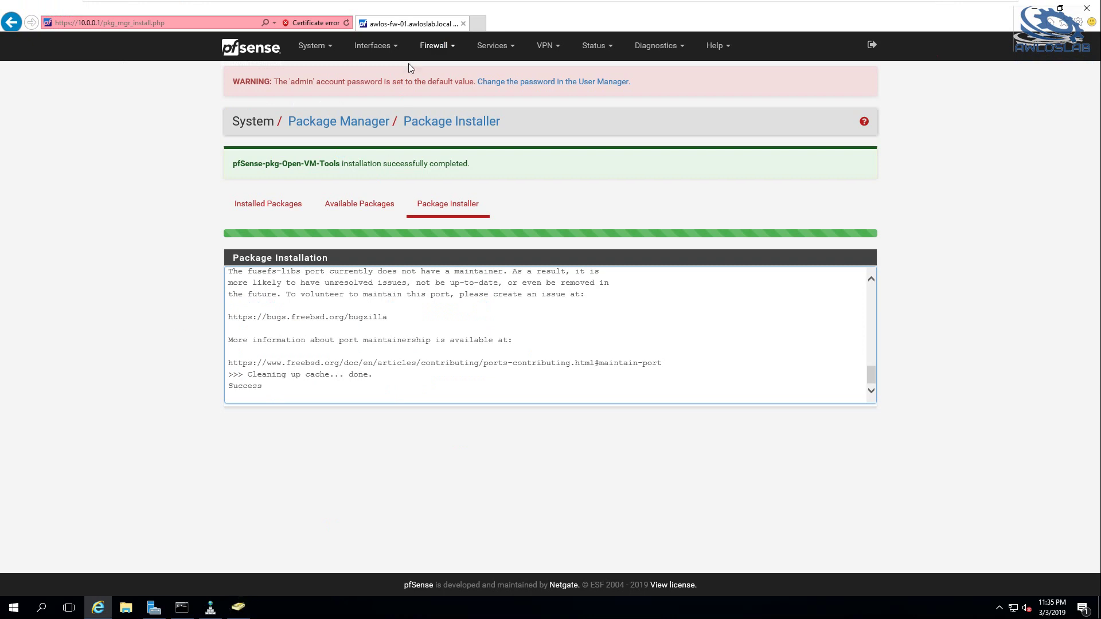
pyautogui.click(434, 45)
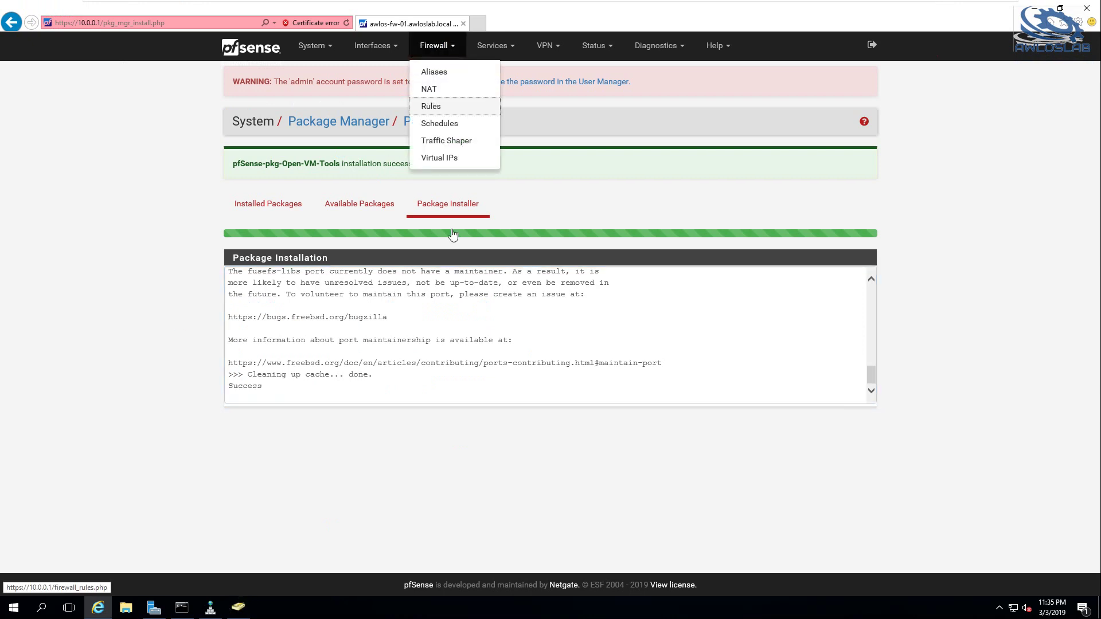
pyautogui.click(432, 106)
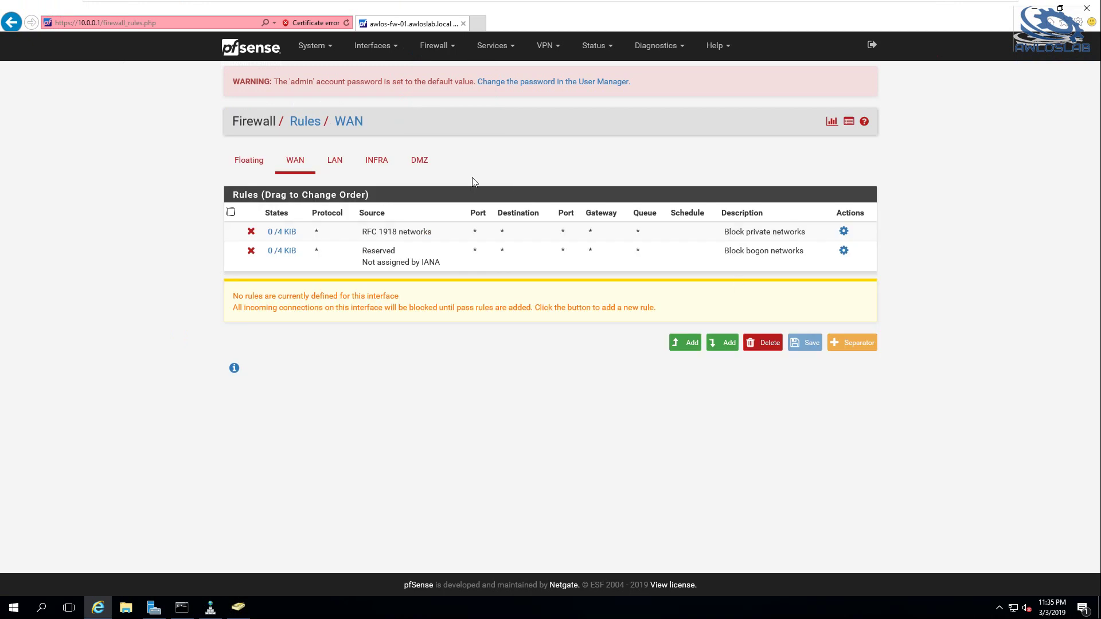
pyautogui.click(388, 166)
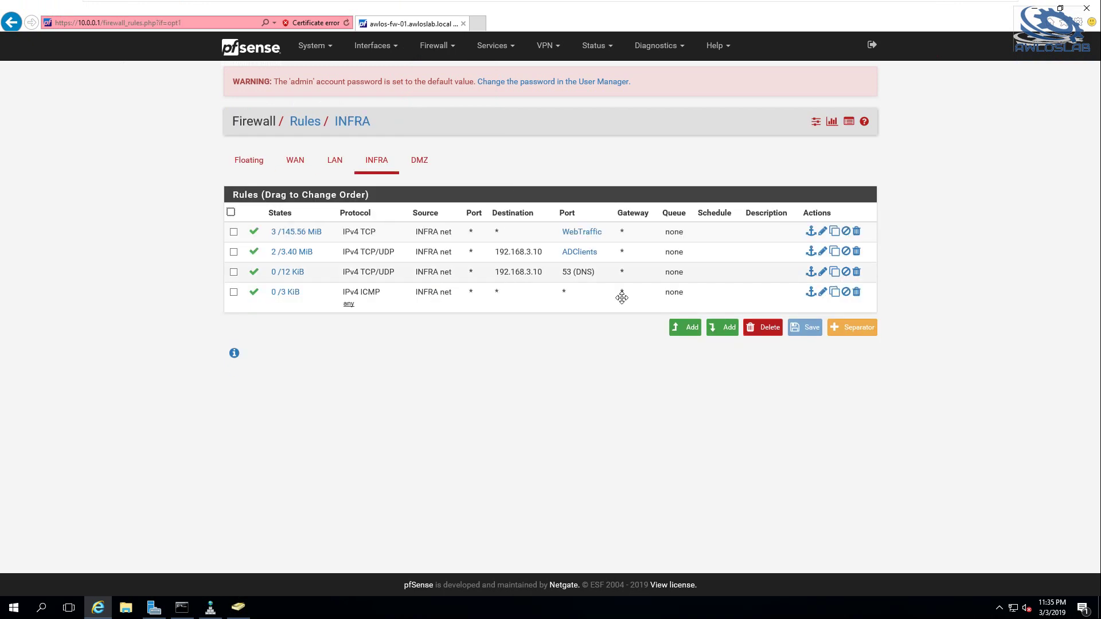
# Add an INFRA rule passing TCP from single host 10.0.0.200 to port 5985, then save and apply it
pyautogui.click(687, 336)
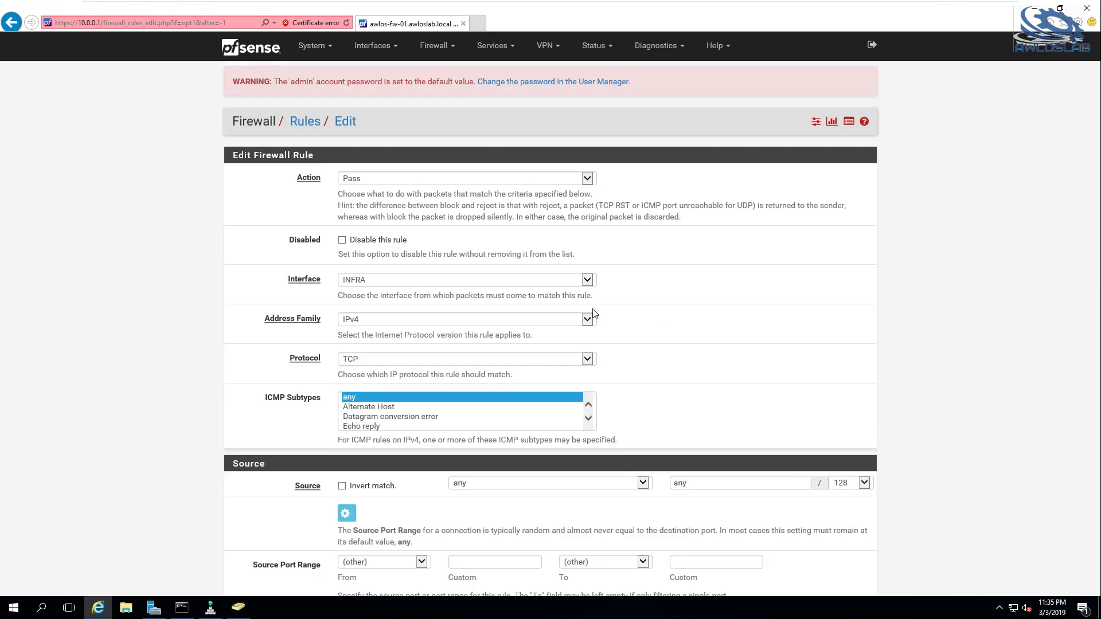
pyautogui.scroll(-3, 551, 344)
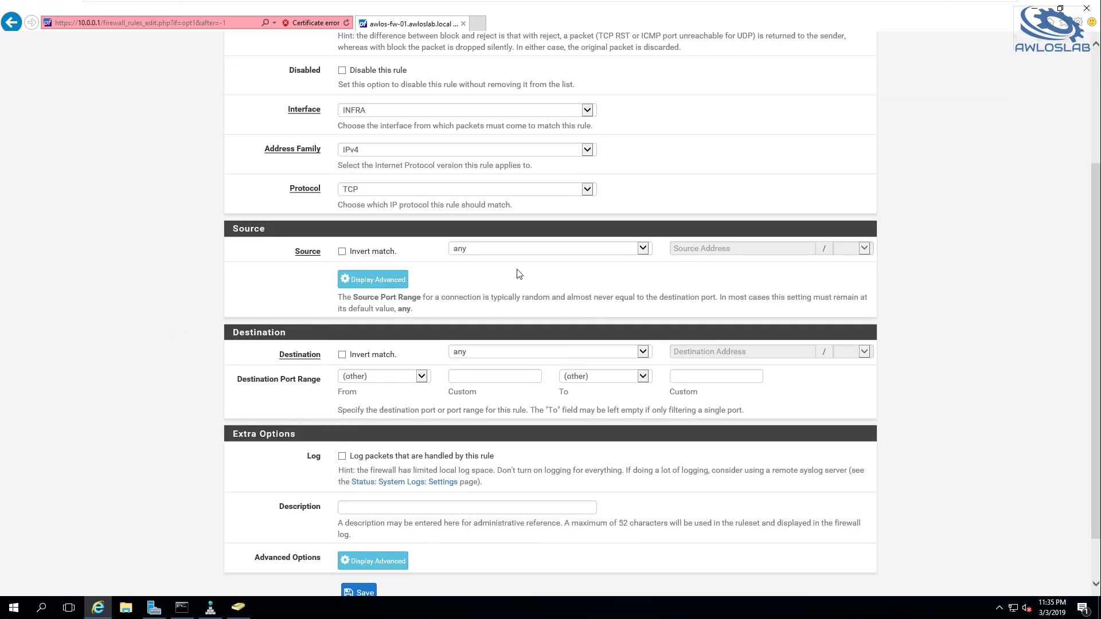
pyautogui.click(516, 255)
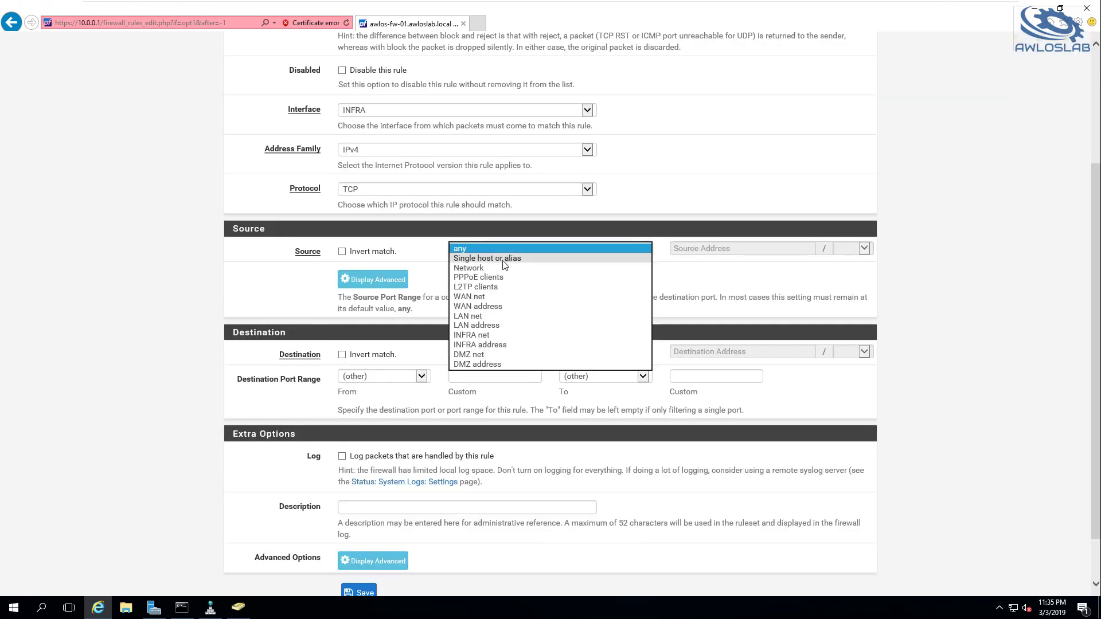
pyautogui.click(507, 261)
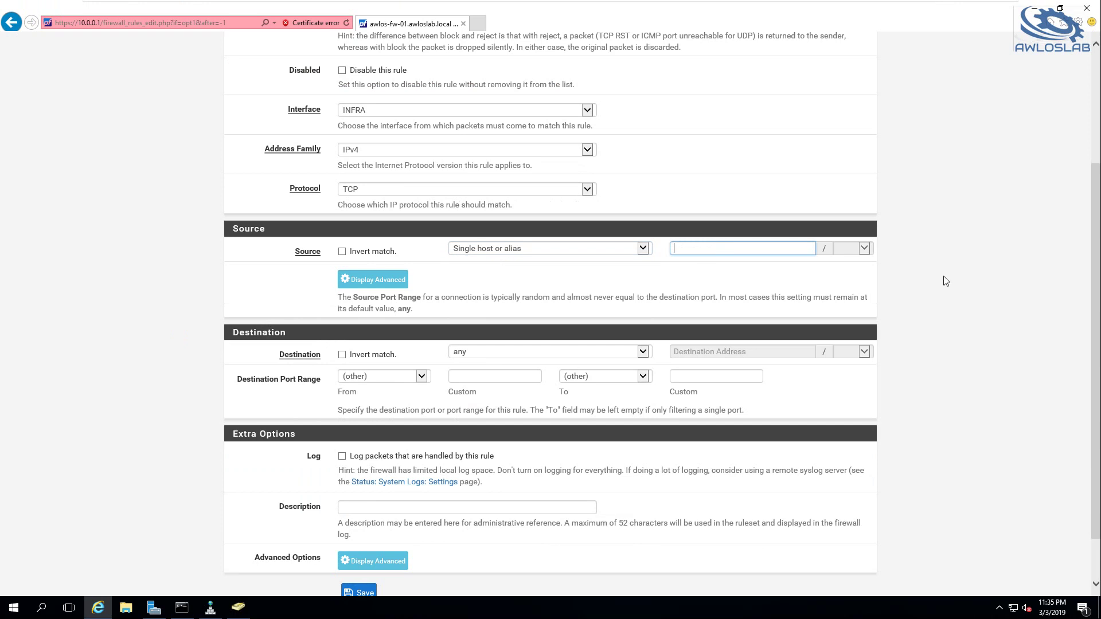
pyautogui.write('10..')
pyautogui.click(495, 376)
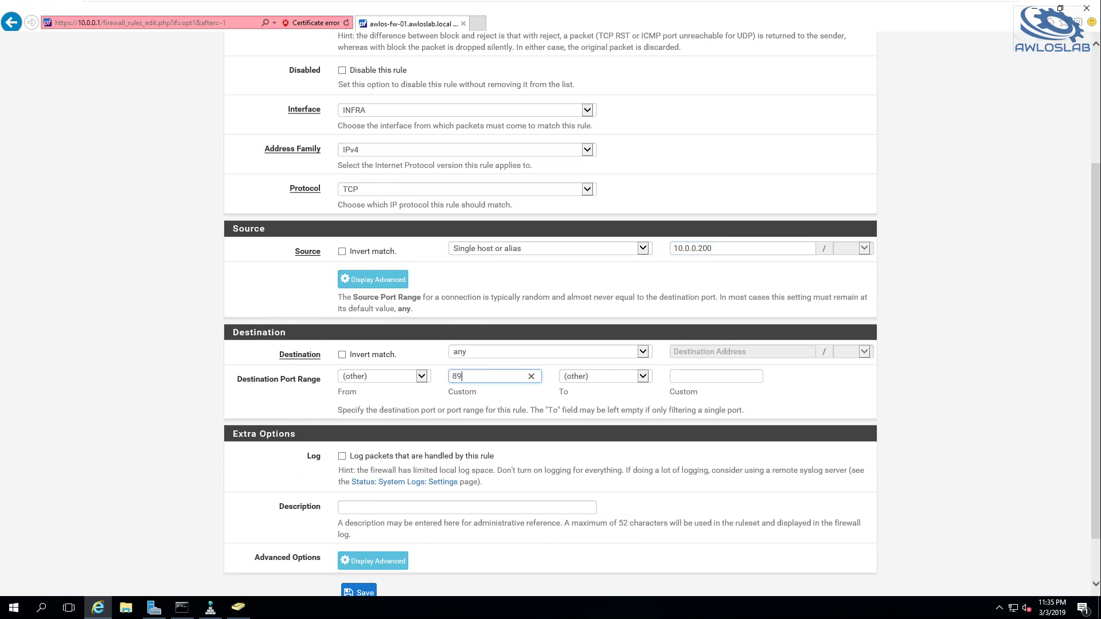
pyautogui.write('89')
pyautogui.press('BackSpace')
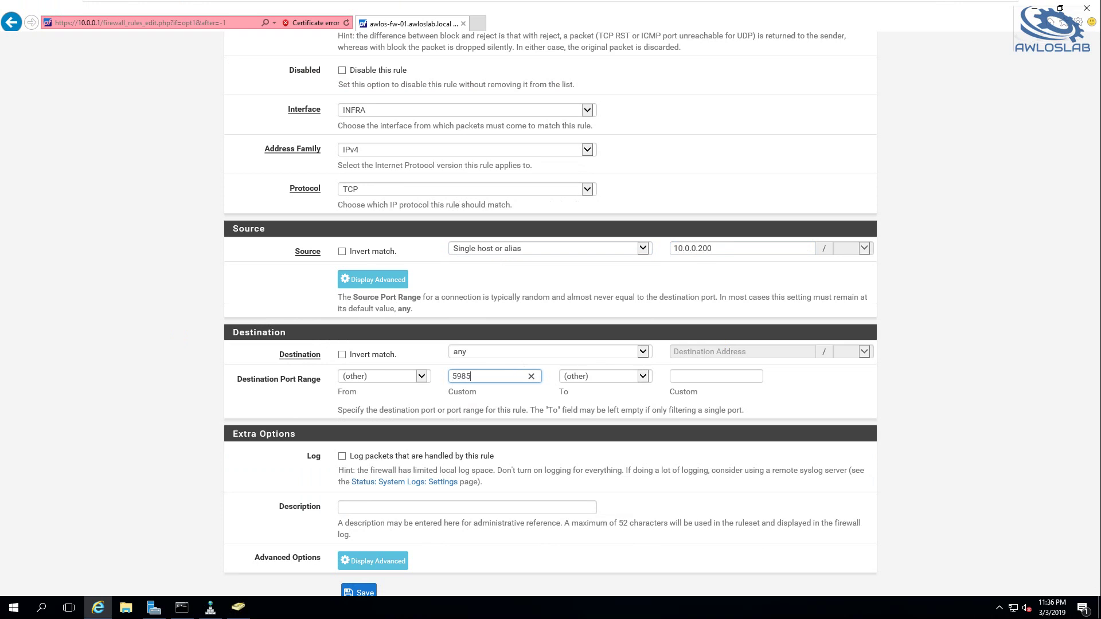
pyautogui.click(716, 376)
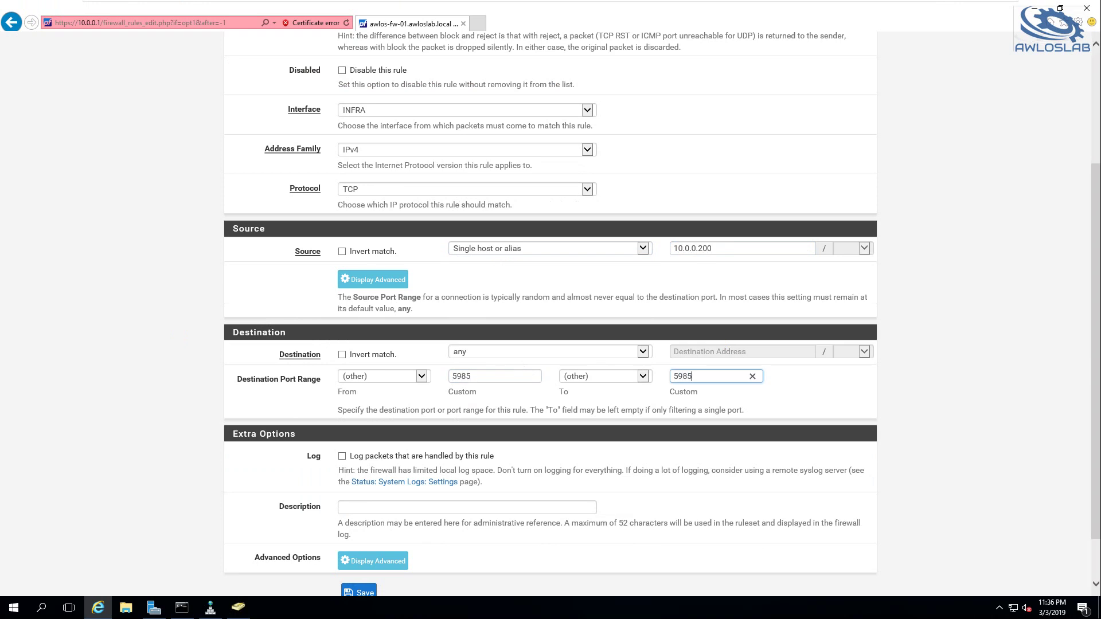
pyautogui.scroll(-1, 650, 425)
pyautogui.click(359, 533)
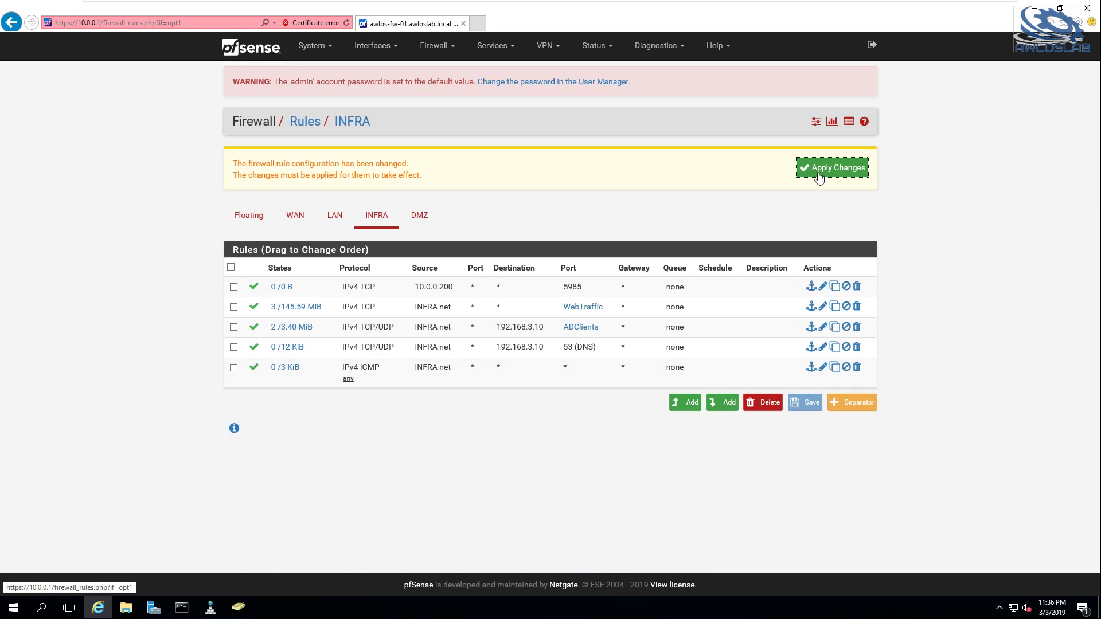
pyautogui.click(819, 176)
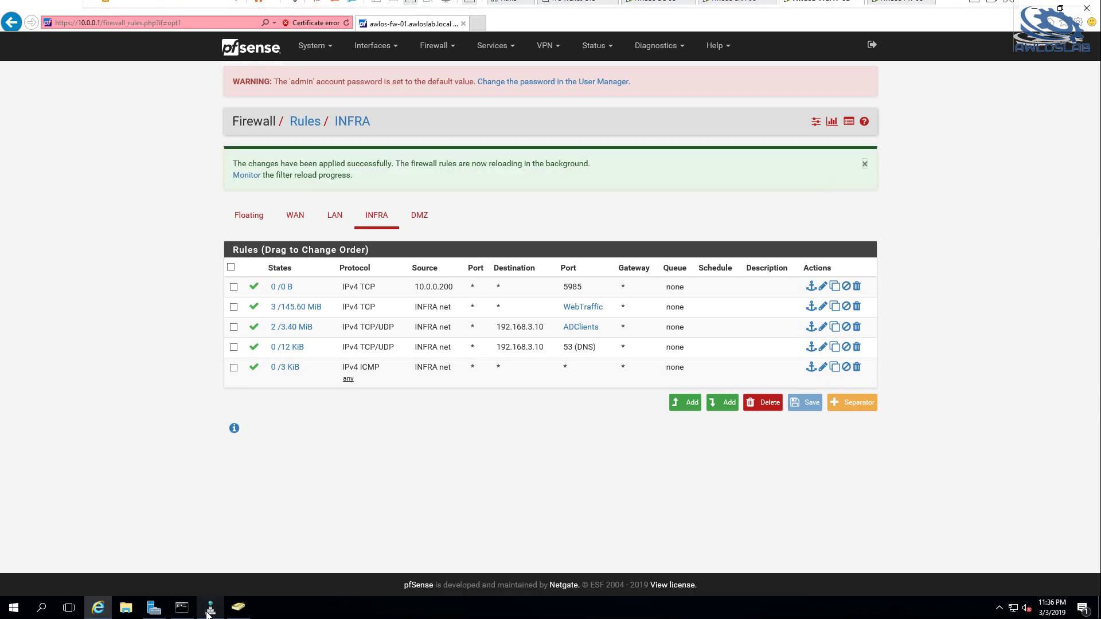
pyautogui.click(154, 608)
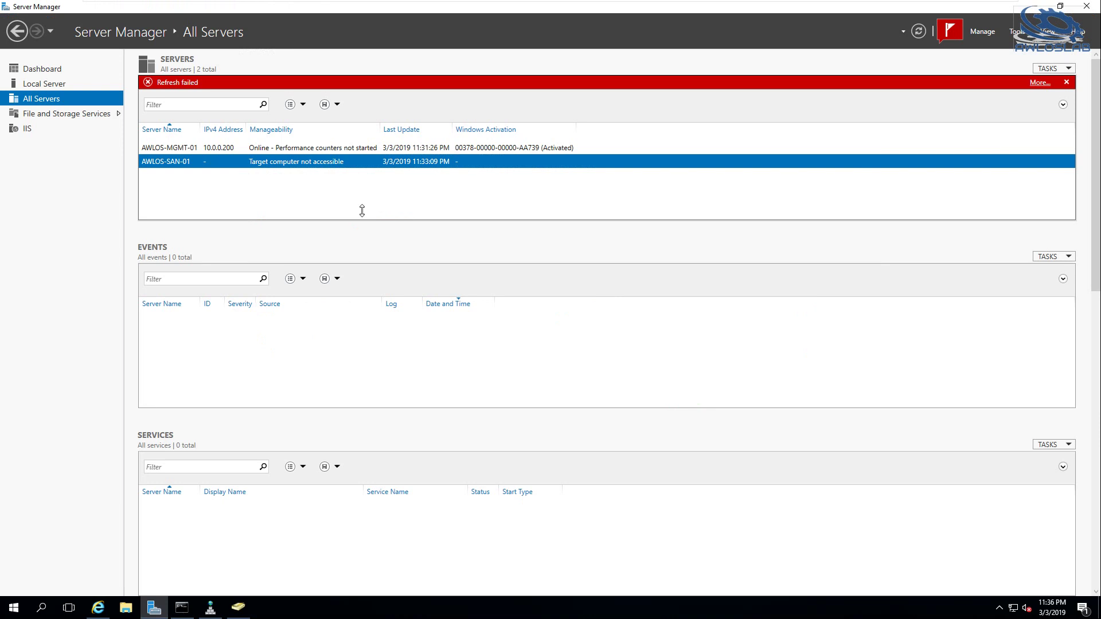
# Refresh AWLOS-SAN-01, then remove it from managed servers and dismiss the Refresh failed alert
pyautogui.rightClick(261, 166)
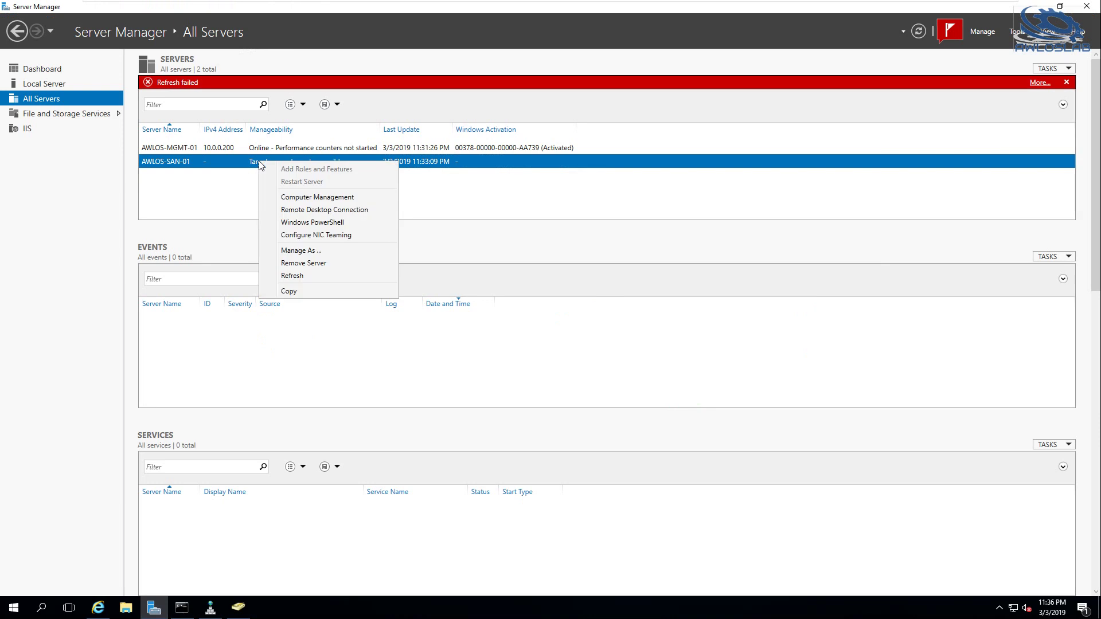
pyautogui.click(292, 275)
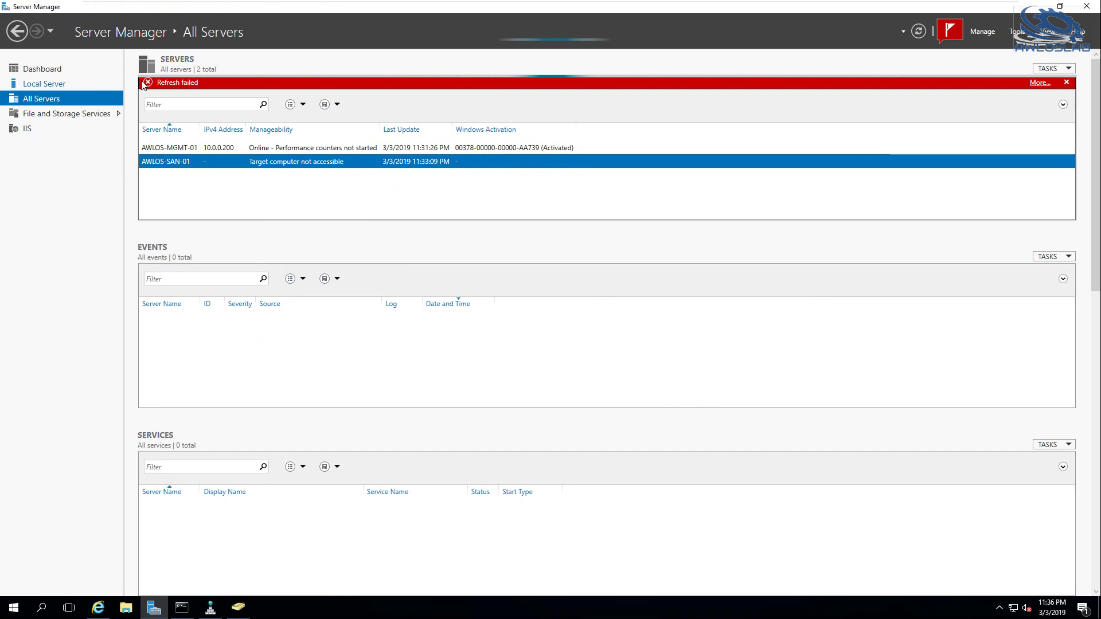
pyautogui.rightClick(298, 165)
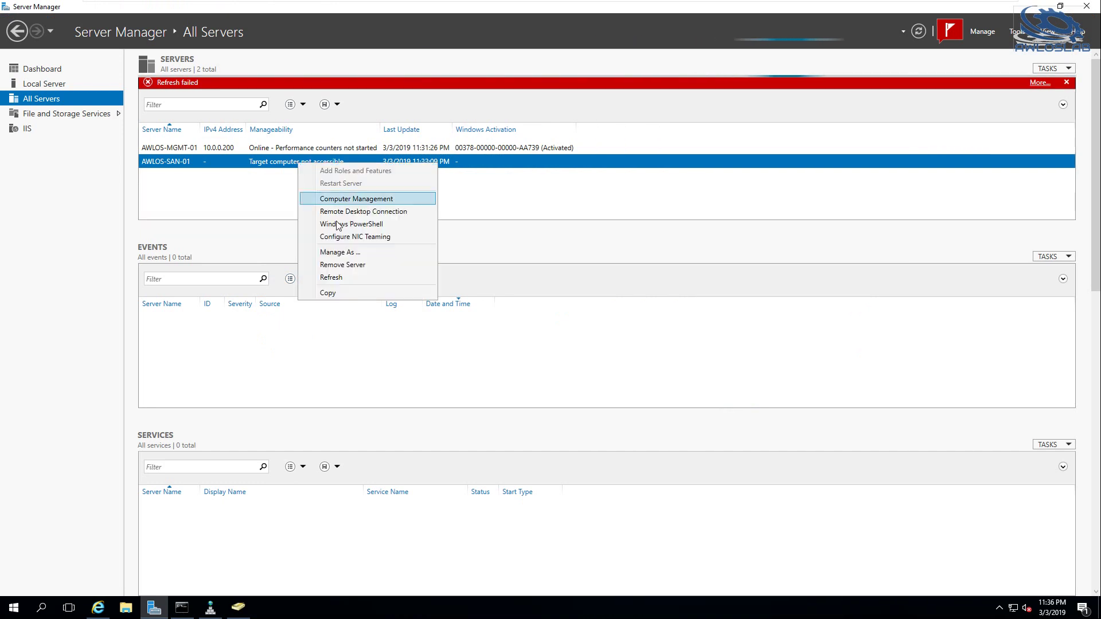
pyautogui.click(353, 265)
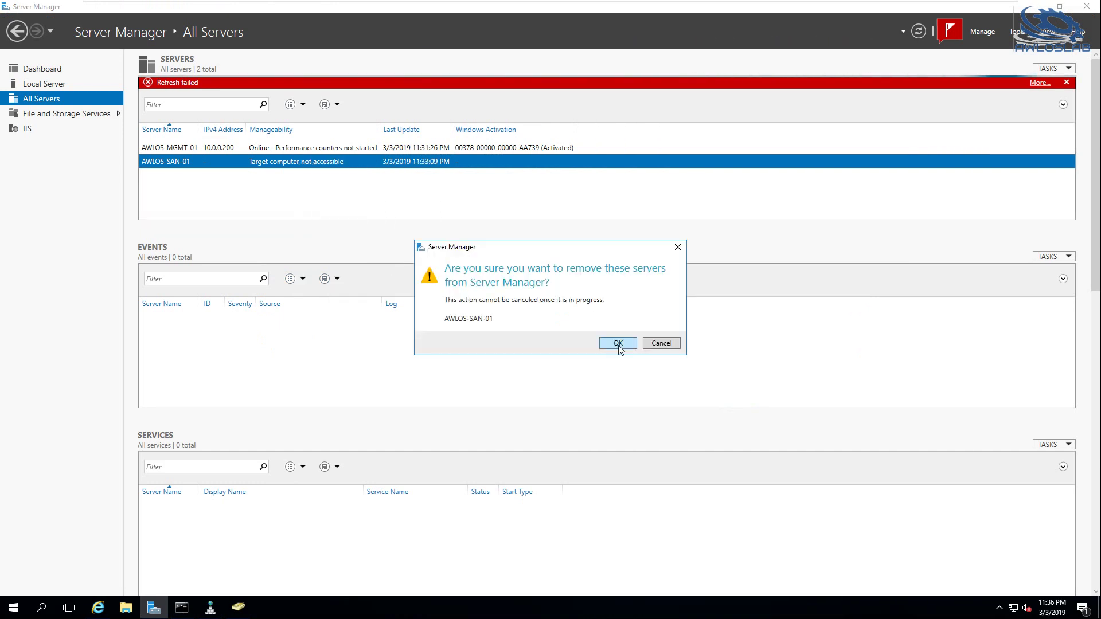
pyautogui.click(618, 343)
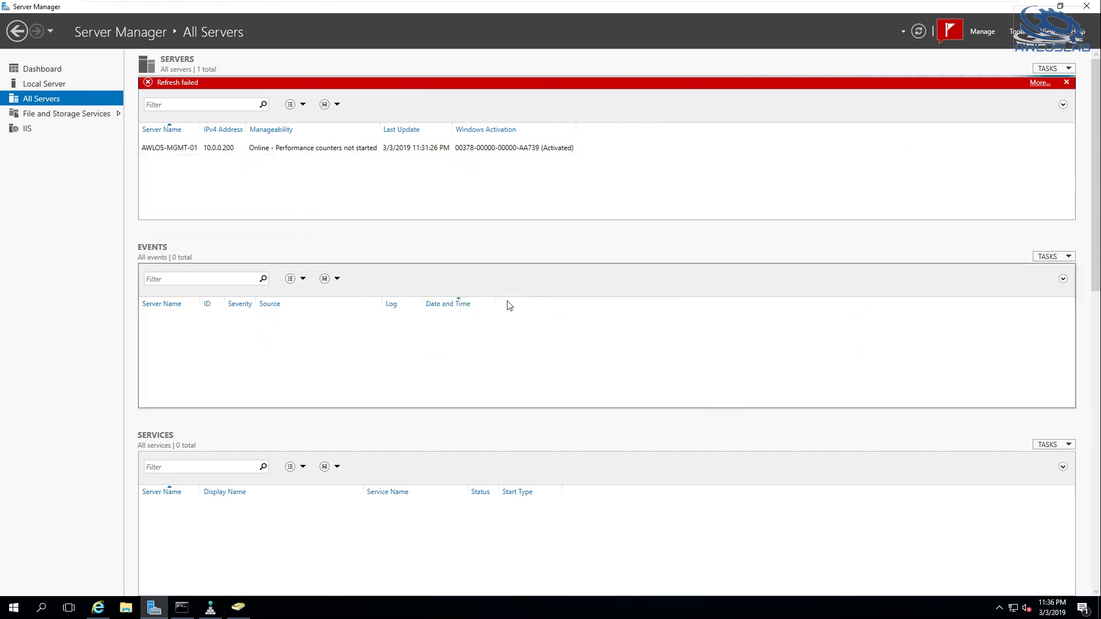
pyautogui.click(1067, 82)
# Re-add AWLOS-SAN-01 via Add Servers and select its row to load its events and services
pyautogui.rightClick(49, 102)
pyautogui.click(86, 110)
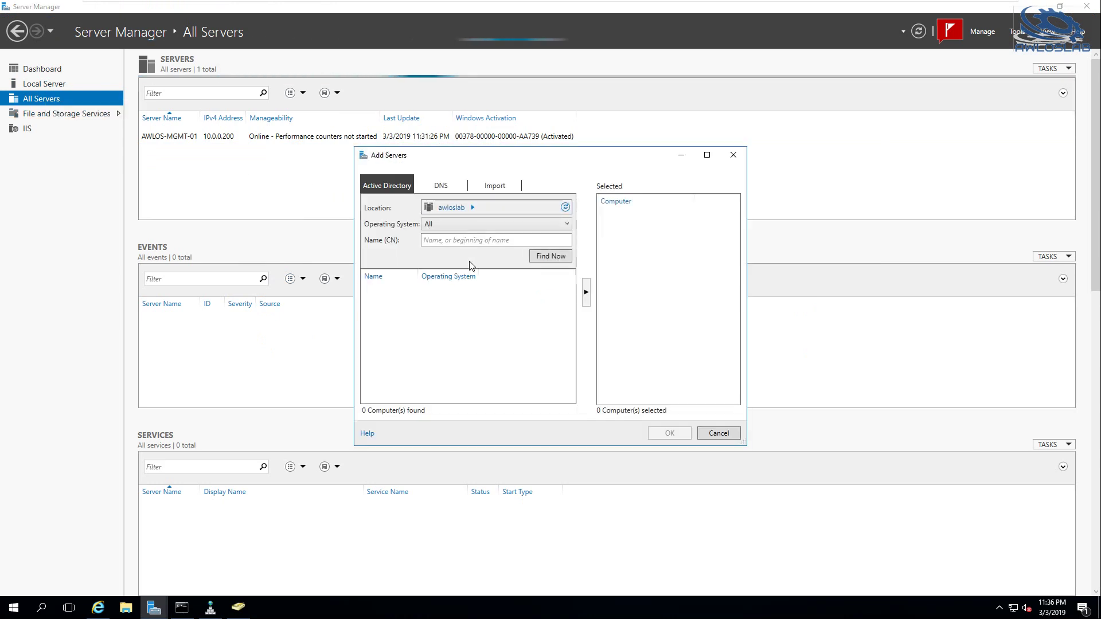
pyautogui.write('AWLOS-SAN-01')
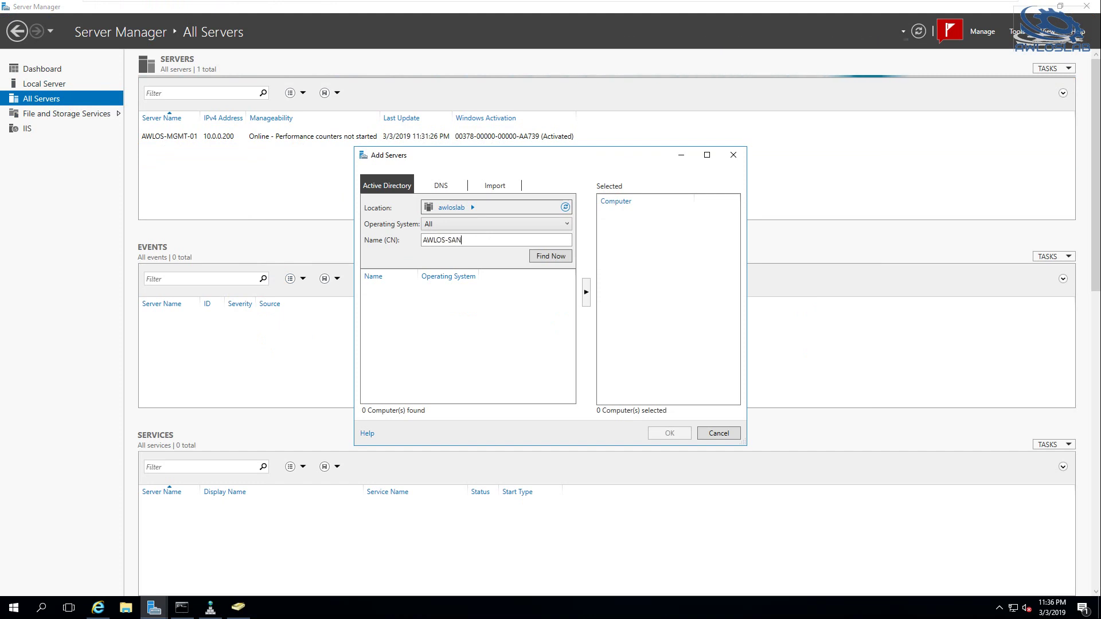
pyautogui.click(547, 257)
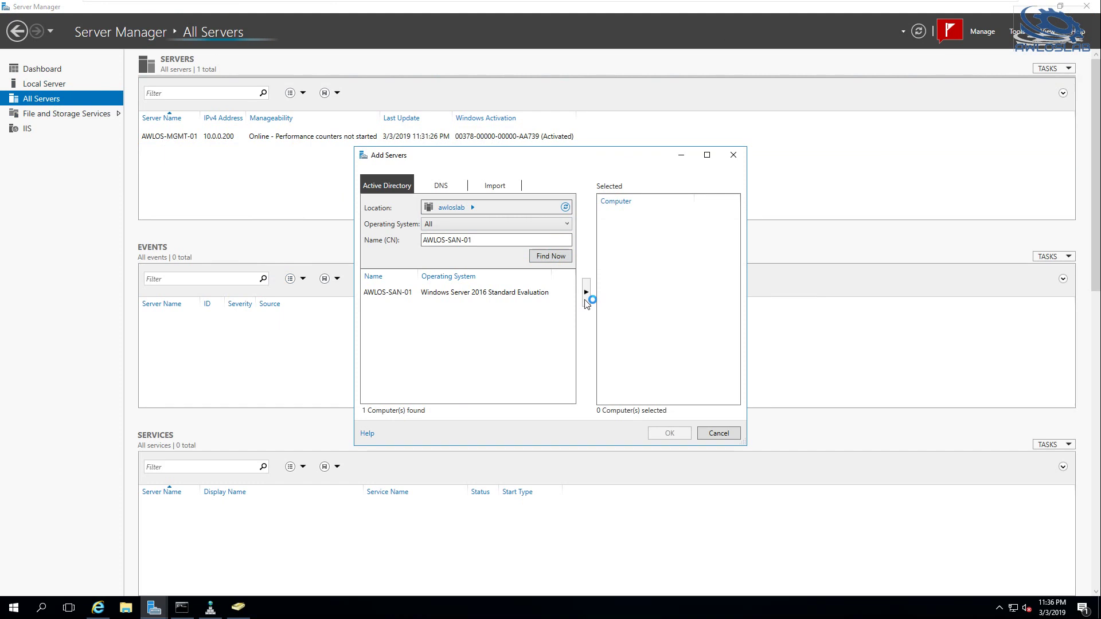
pyautogui.click(531, 294)
pyautogui.click(586, 294)
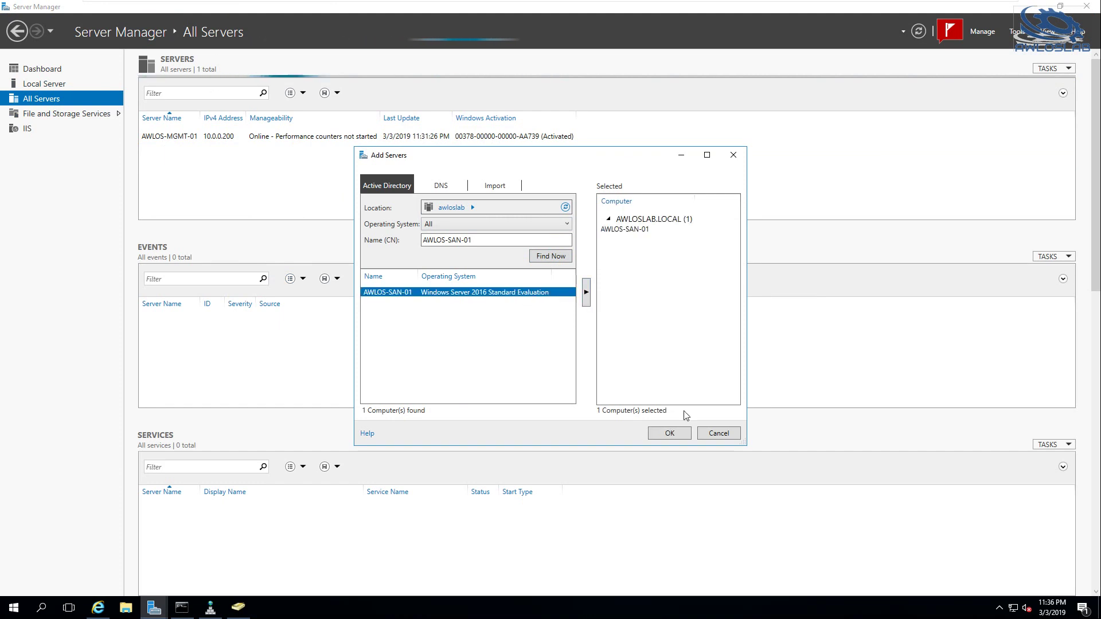
pyautogui.click(668, 433)
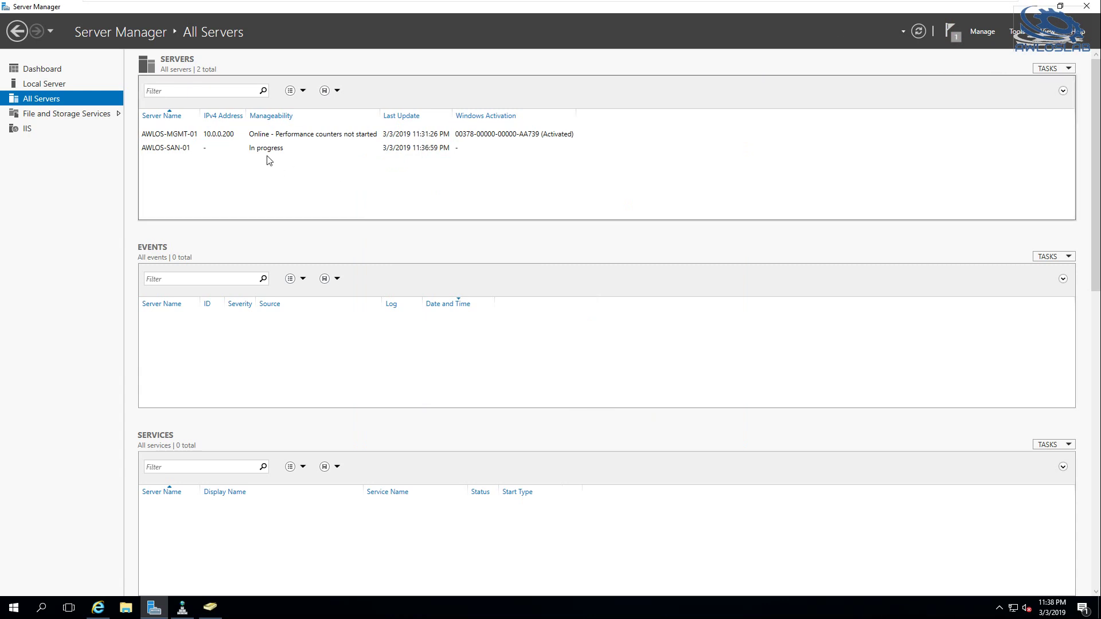
pyautogui.click(272, 153)
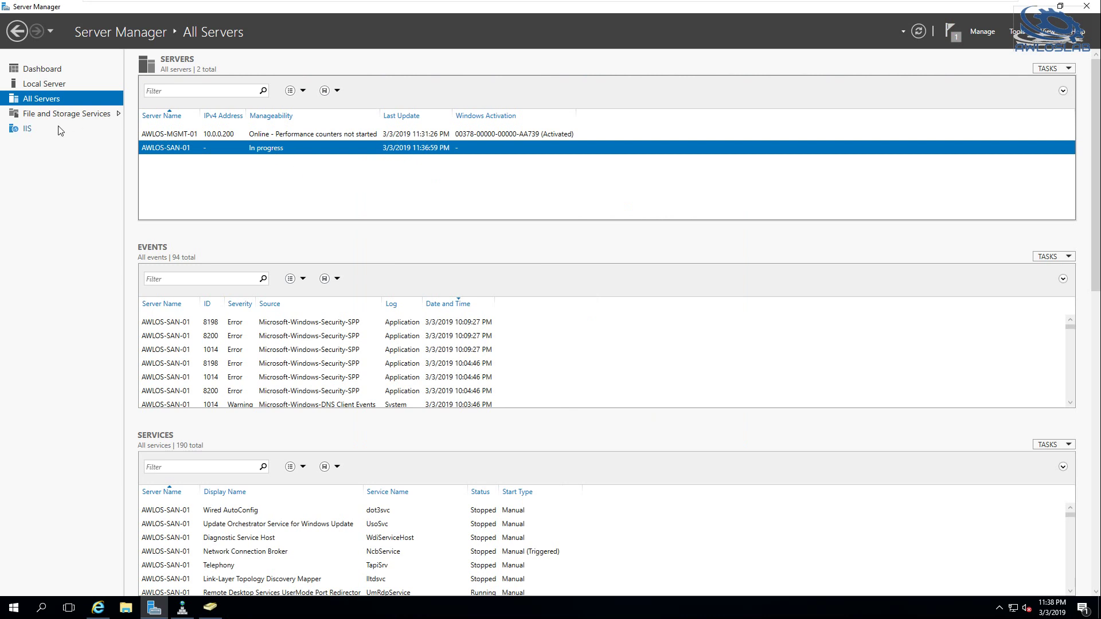
# Find AWLOS-DC-01 in awloslab.local and add it to the managed servers
pyautogui.rightClick(40, 101)
pyautogui.click(62, 109)
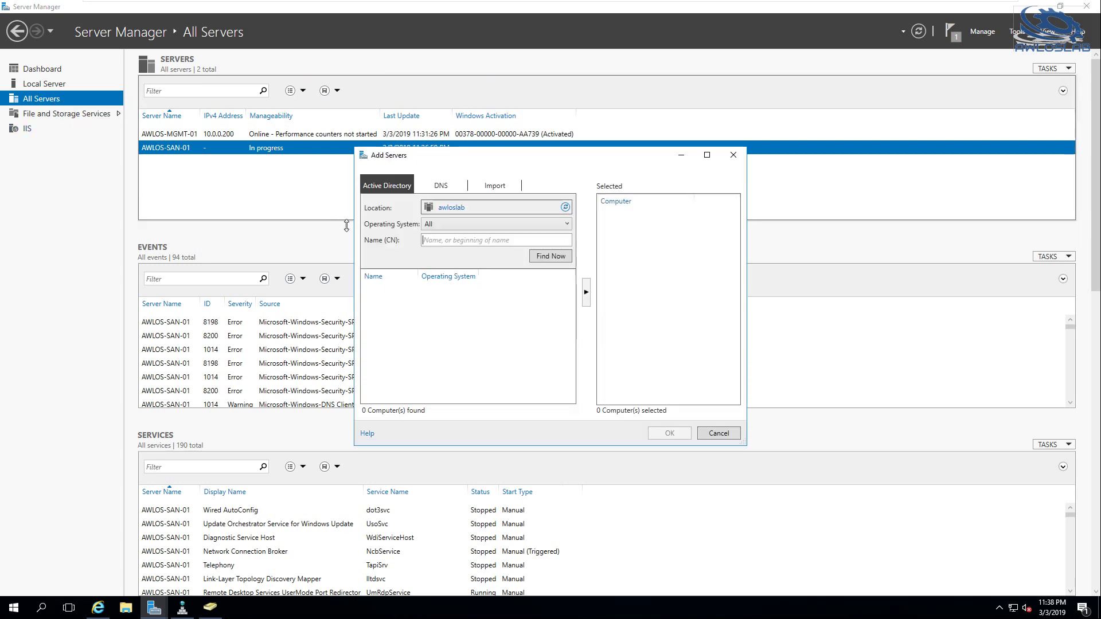
pyautogui.write('AWLOS-DC-01')
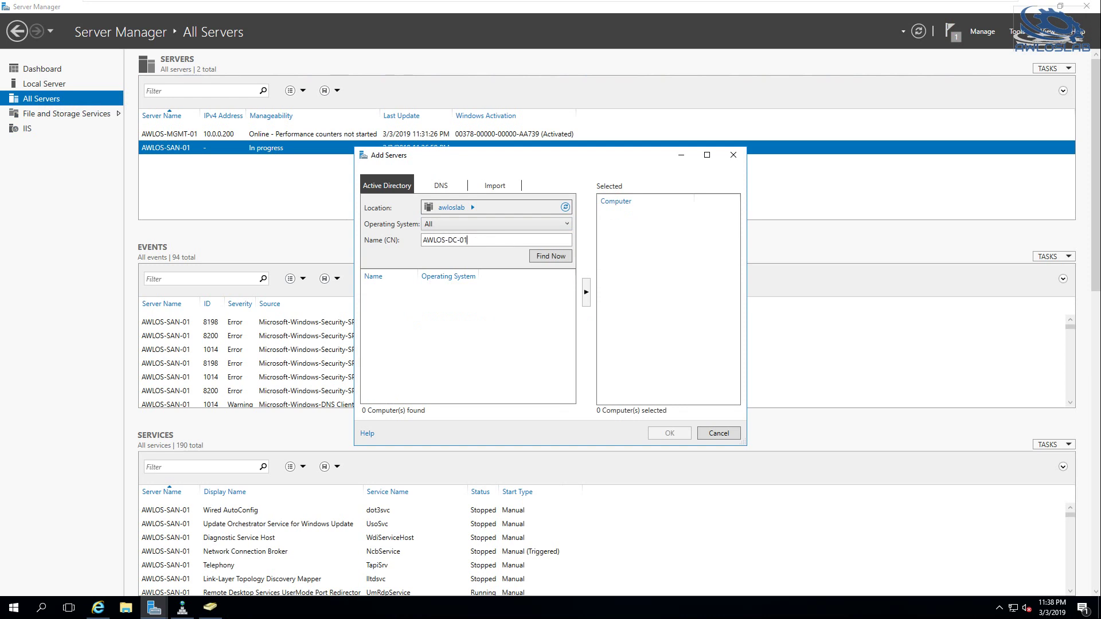
pyautogui.click(548, 261)
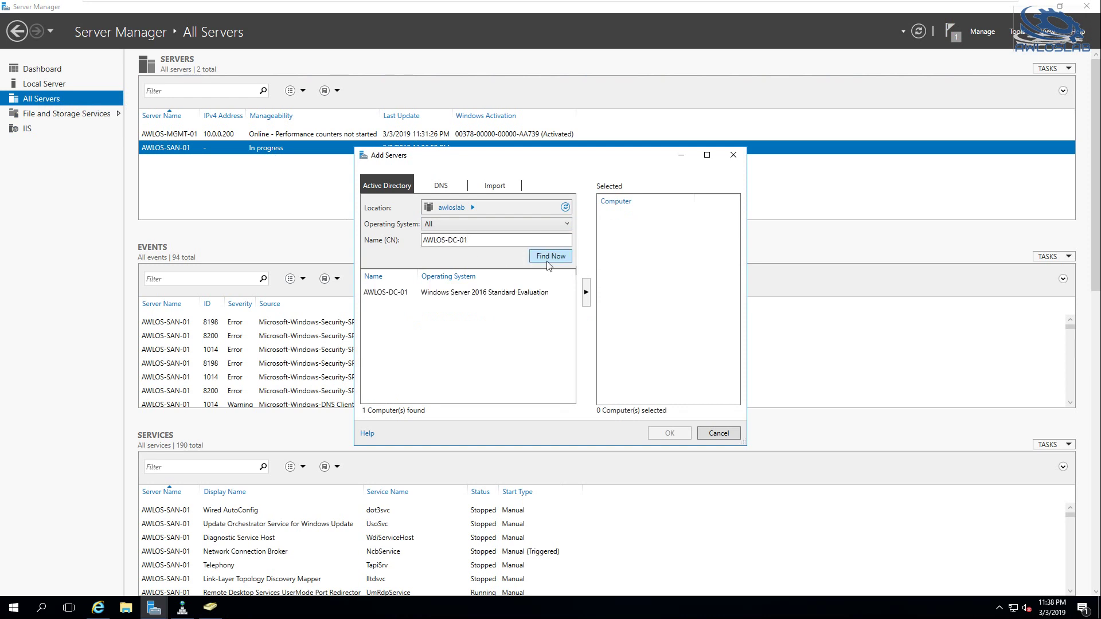
pyautogui.click(518, 297)
pyautogui.click(586, 292)
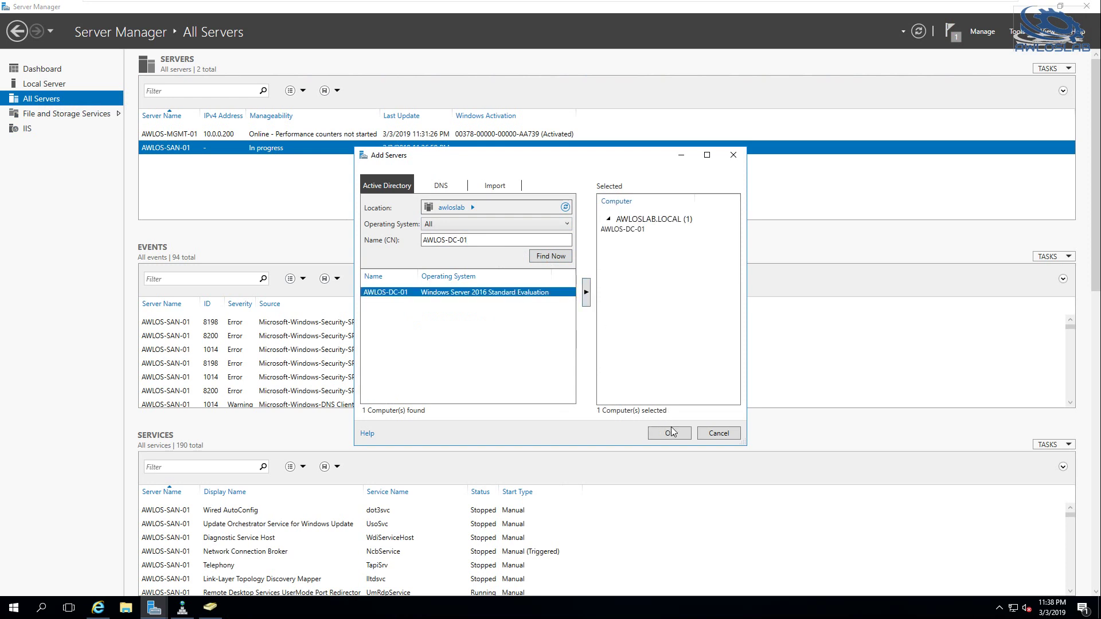
pyautogui.click(670, 433)
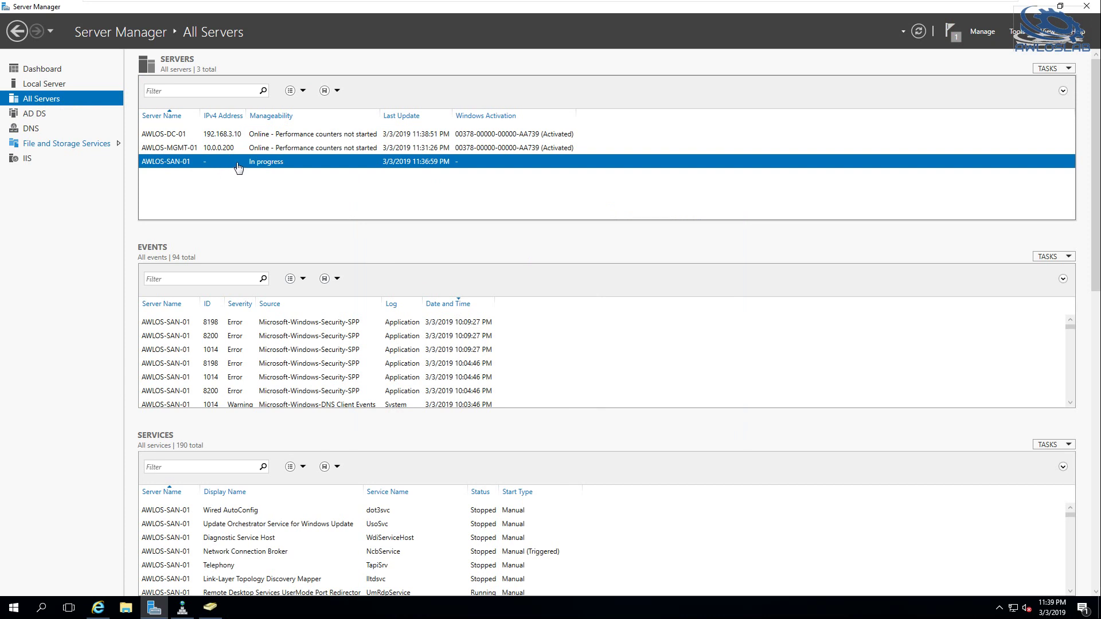
# Widen the IPv4 Address column, select AWLOS-DC-01, then return to the pfSense firewall rules
pyautogui.moveTo(528, 5)
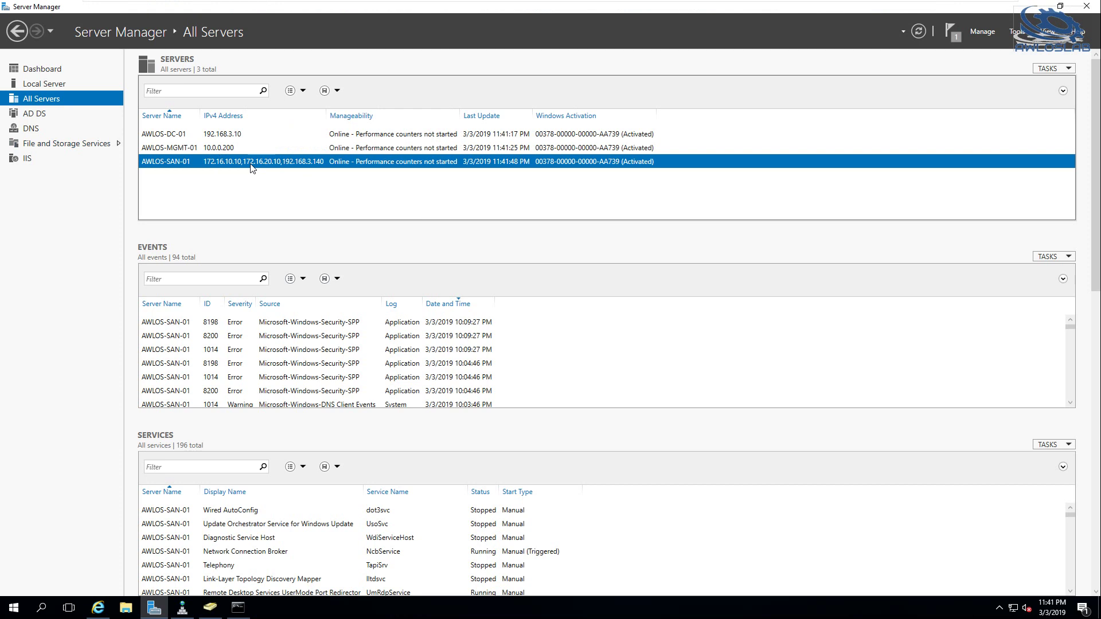
pyautogui.moveTo(325, 115); pyautogui.dragTo(348, 115)
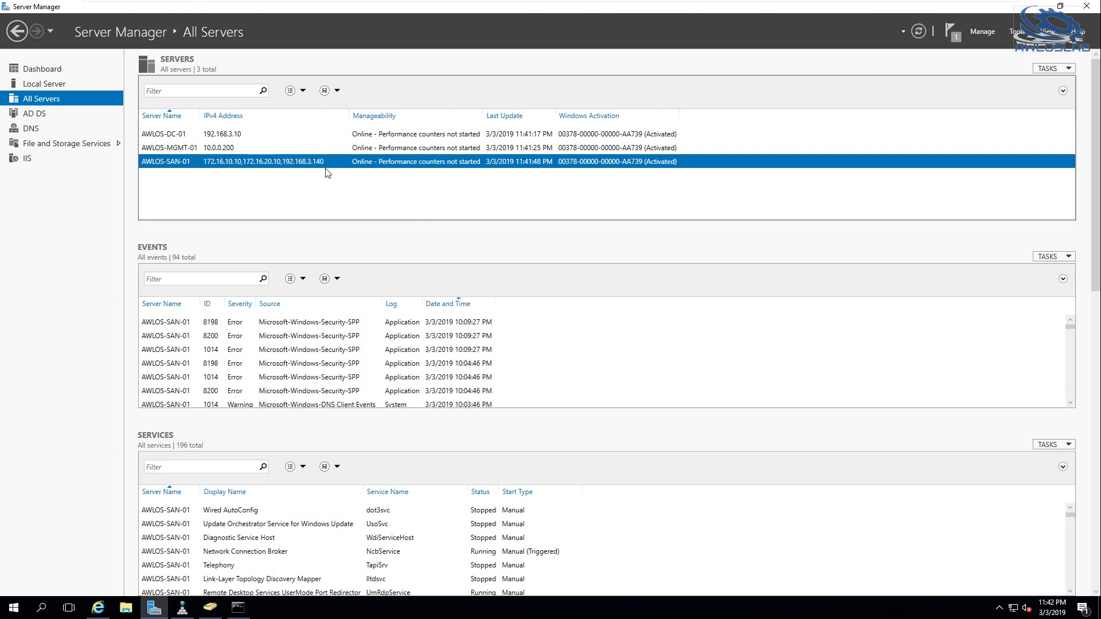
pyautogui.click(221, 137)
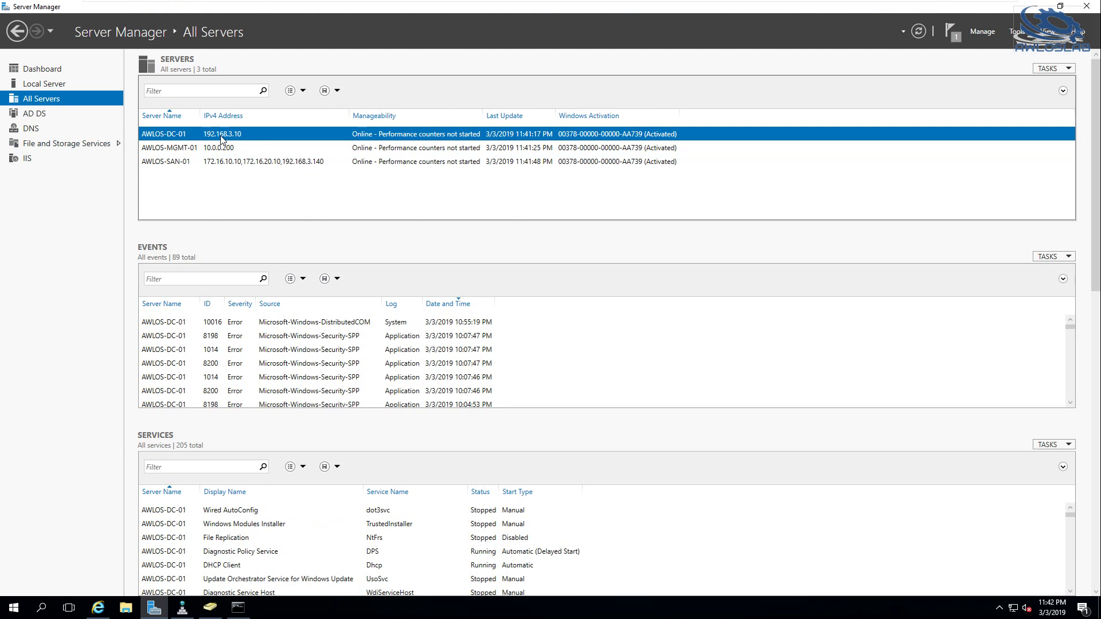
pyautogui.rightClick(224, 138)
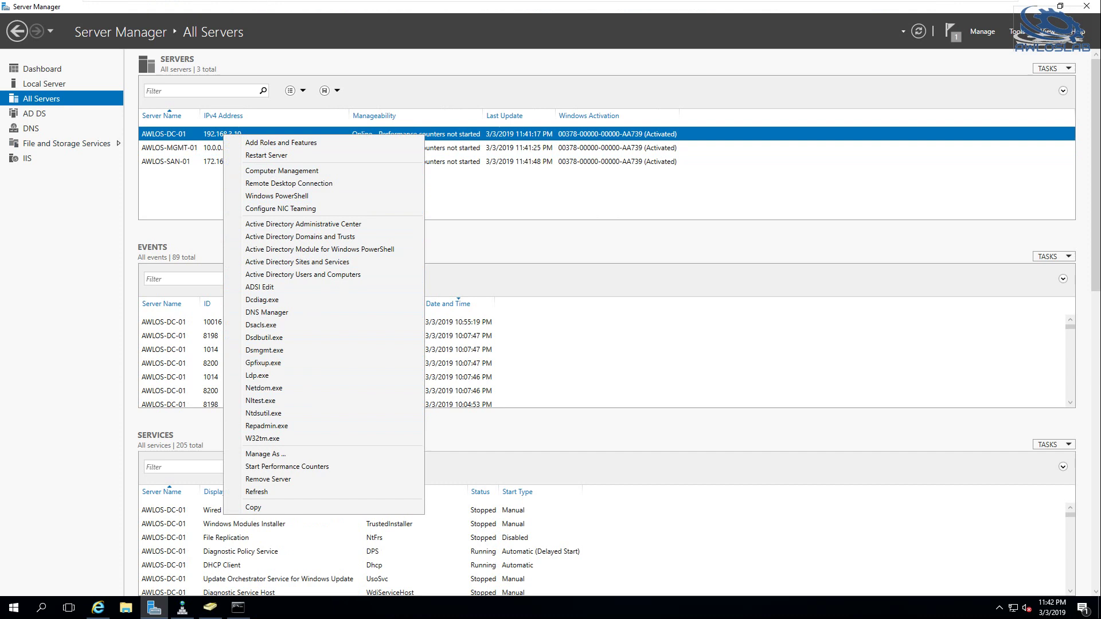
pyautogui.click(99, 609)
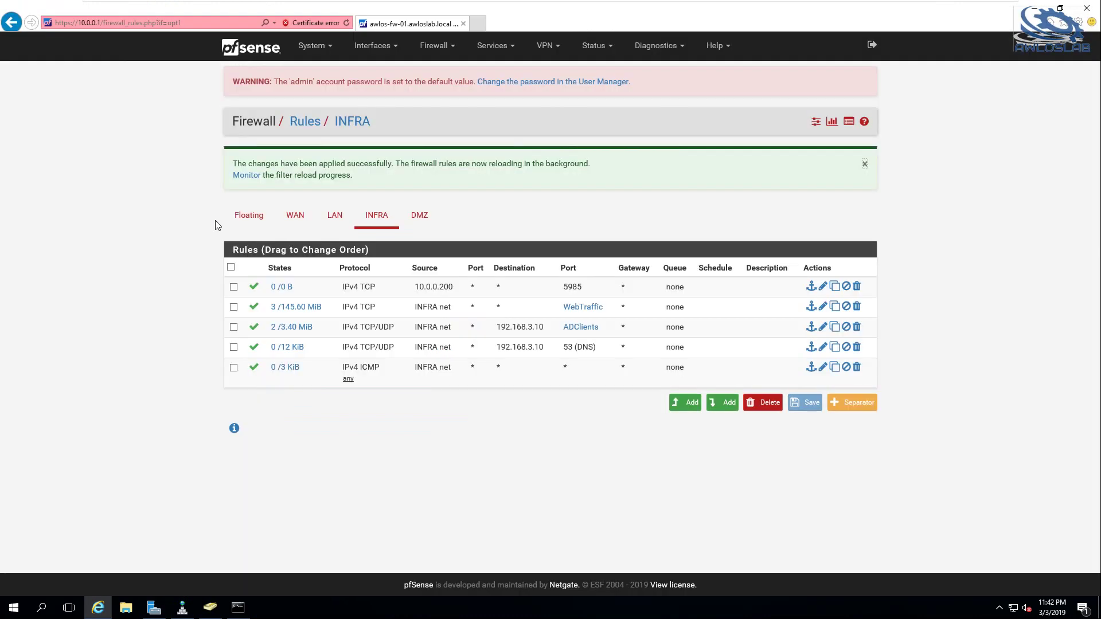
# Reload pfSense, open the DMZ interface with IPv4 192.168.40.10, save it and apply changes
pyautogui.press('F5')
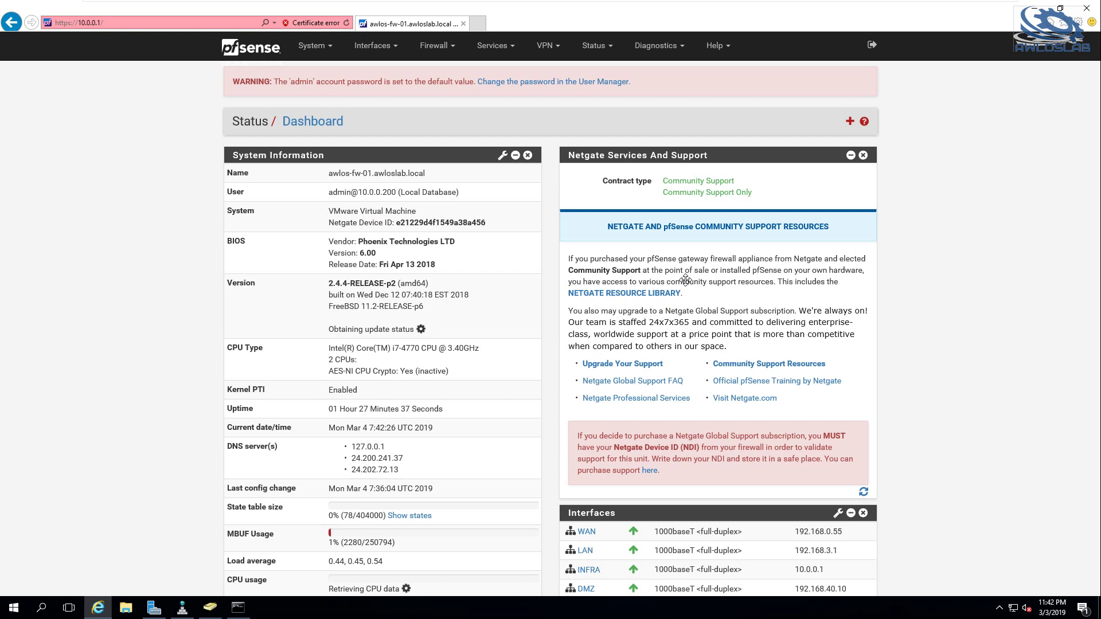
pyautogui.scroll(-3, 793, 388)
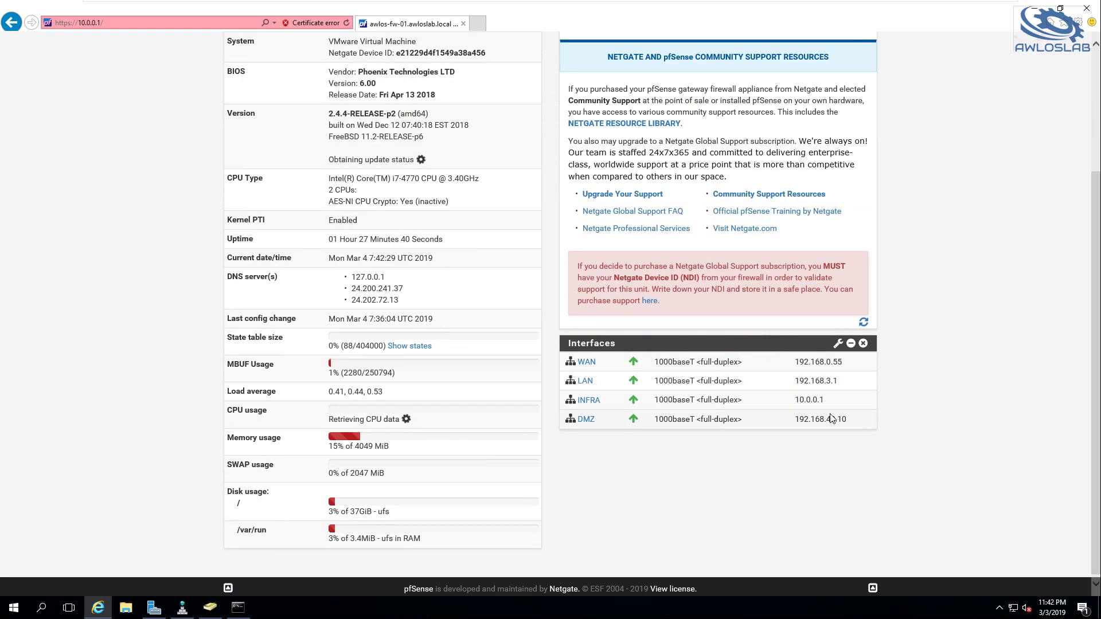
pyautogui.moveTo(837, 419); pyautogui.dragTo(850, 423)
pyautogui.click(588, 421)
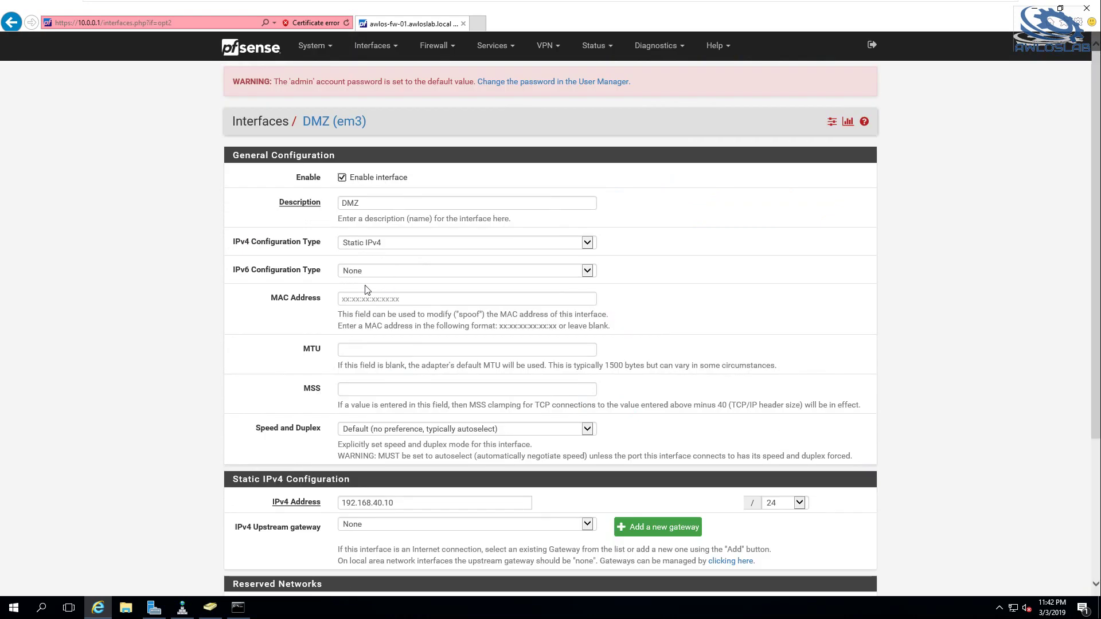
pyautogui.scroll(-3, 448, 350)
pyautogui.click(395, 333)
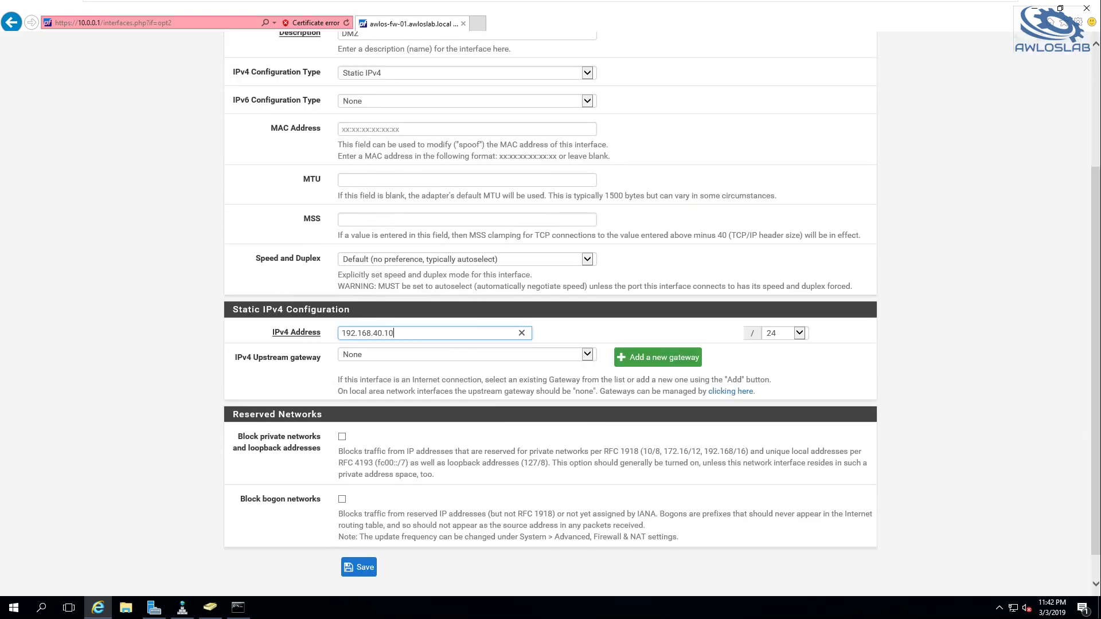
pyautogui.click(361, 568)
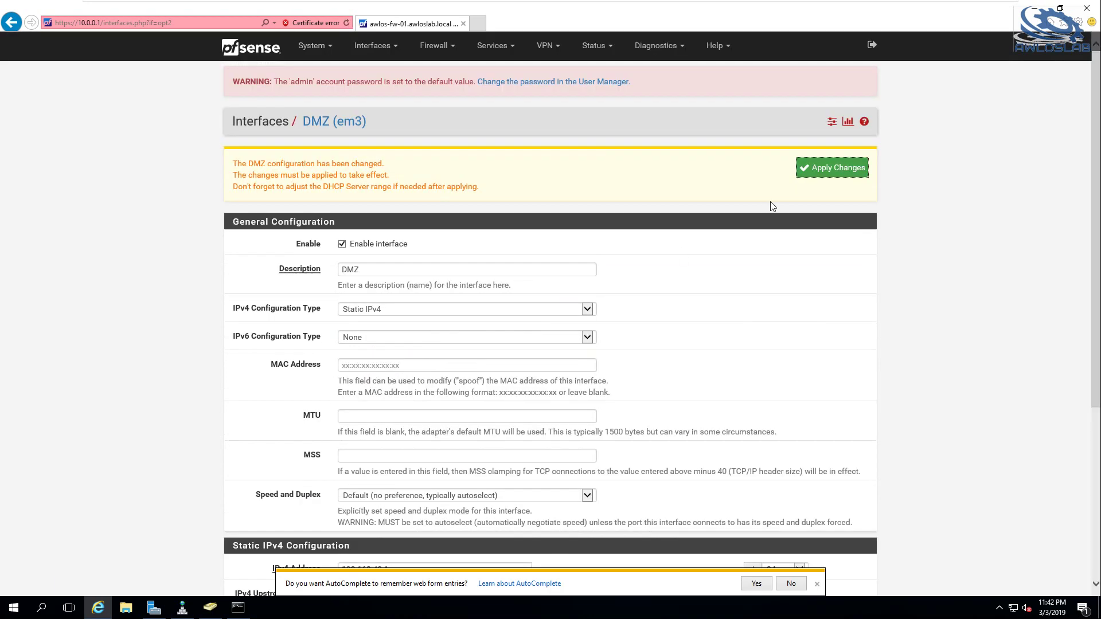
pyautogui.click(818, 173)
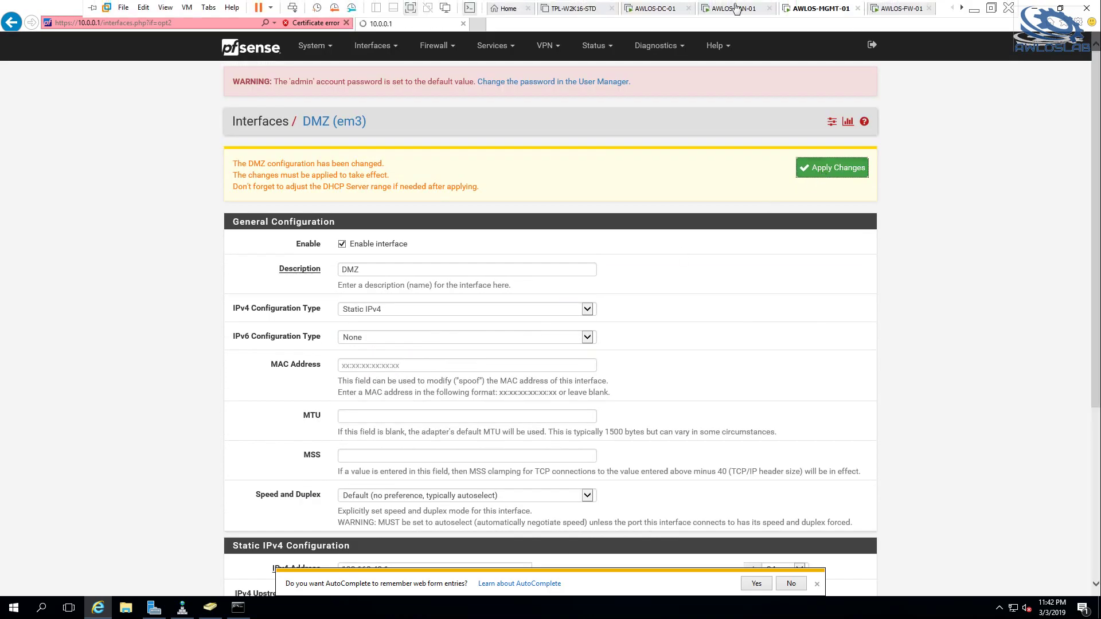
# On the AWLOS-DC-01 VM, launch Server Manager from the Start menu
pyautogui.click(665, 8)
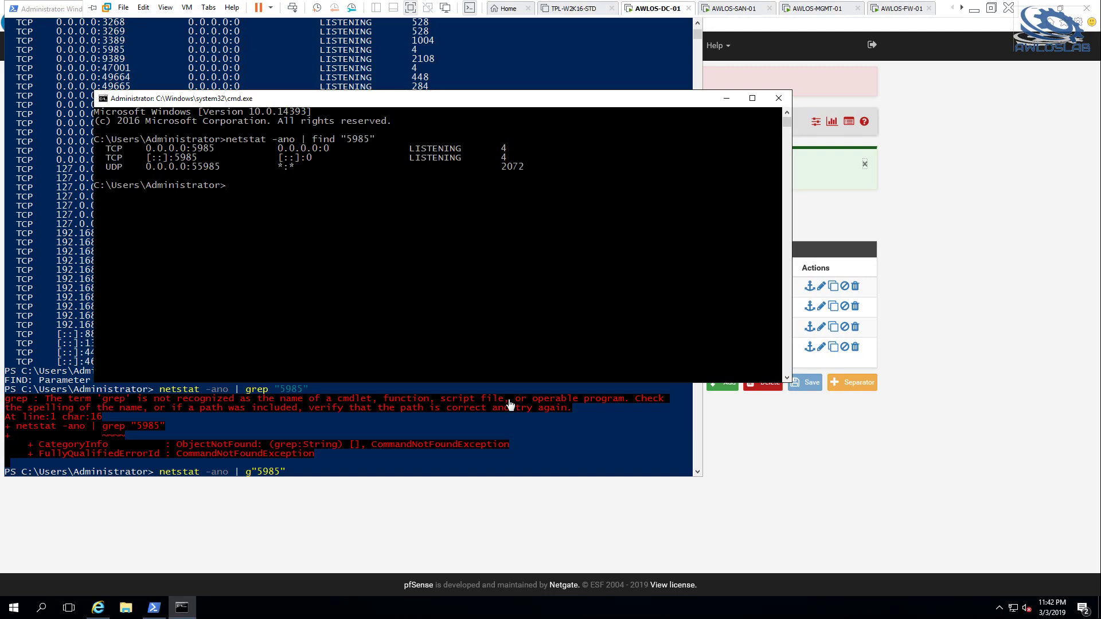
pyautogui.scroll(-2, 512, 278)
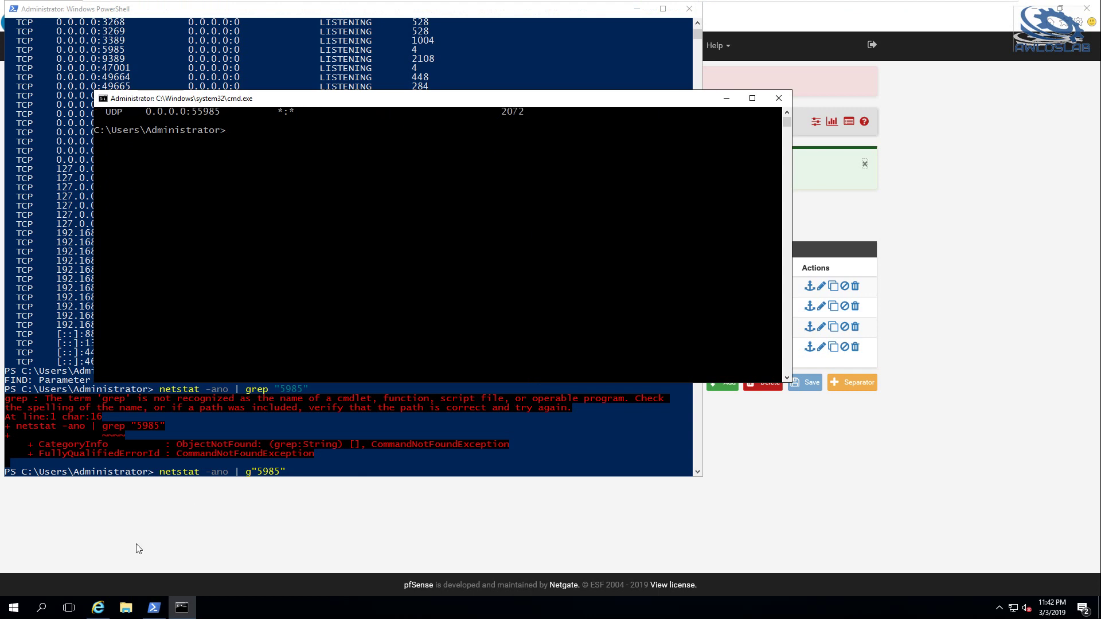
pyautogui.click(14, 607)
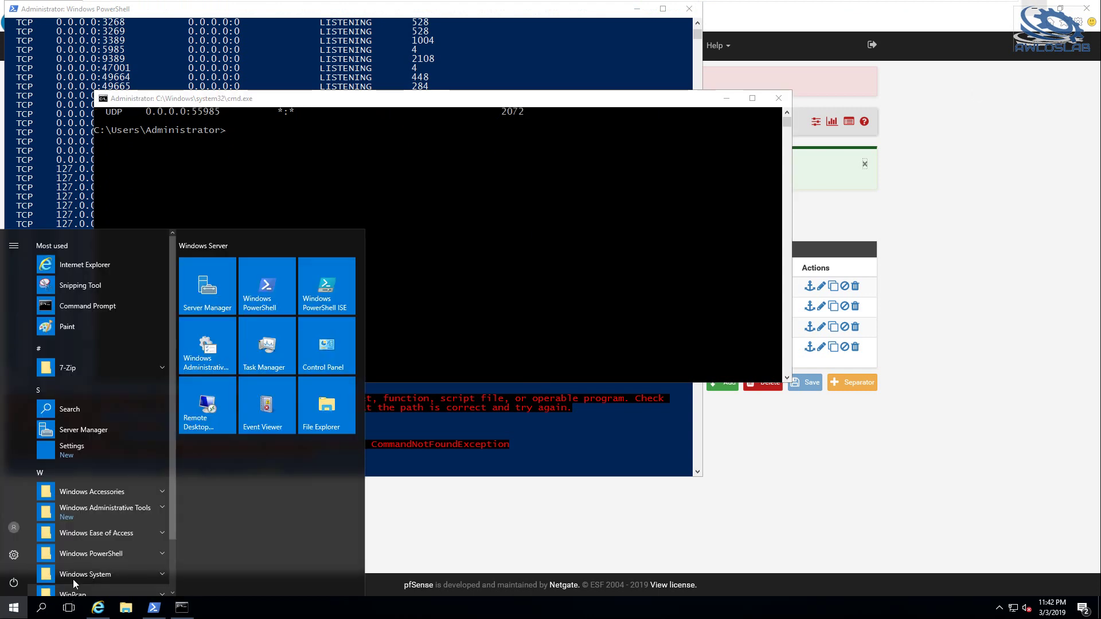
pyautogui.click(83, 429)
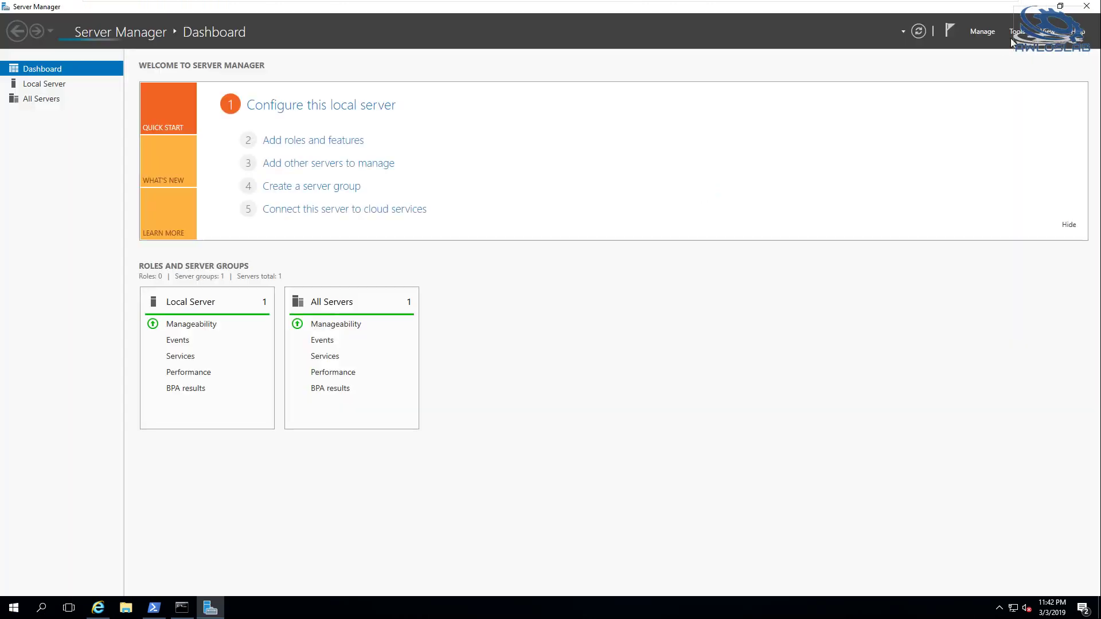
# Launch Group Policy Management from Server Manager's Tools, then enlarge its window and widen the tree pane
pyautogui.click(1018, 33)
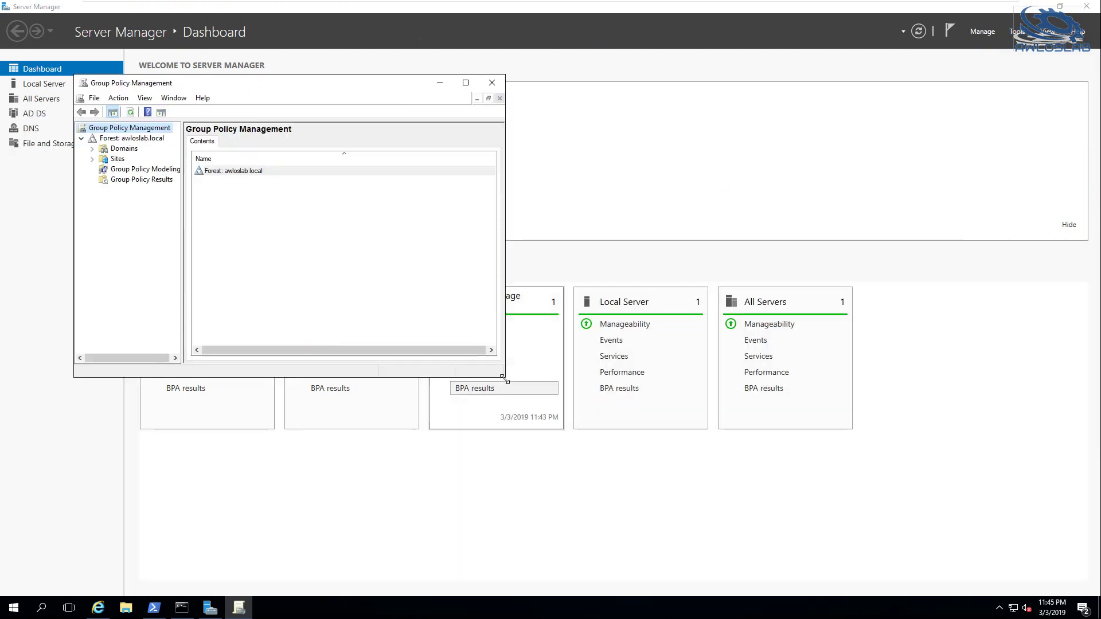
pyautogui.moveTo(505, 380); pyautogui.dragTo(794, 454)
pyautogui.moveTo(181, 280); pyautogui.dragTo(254, 281)
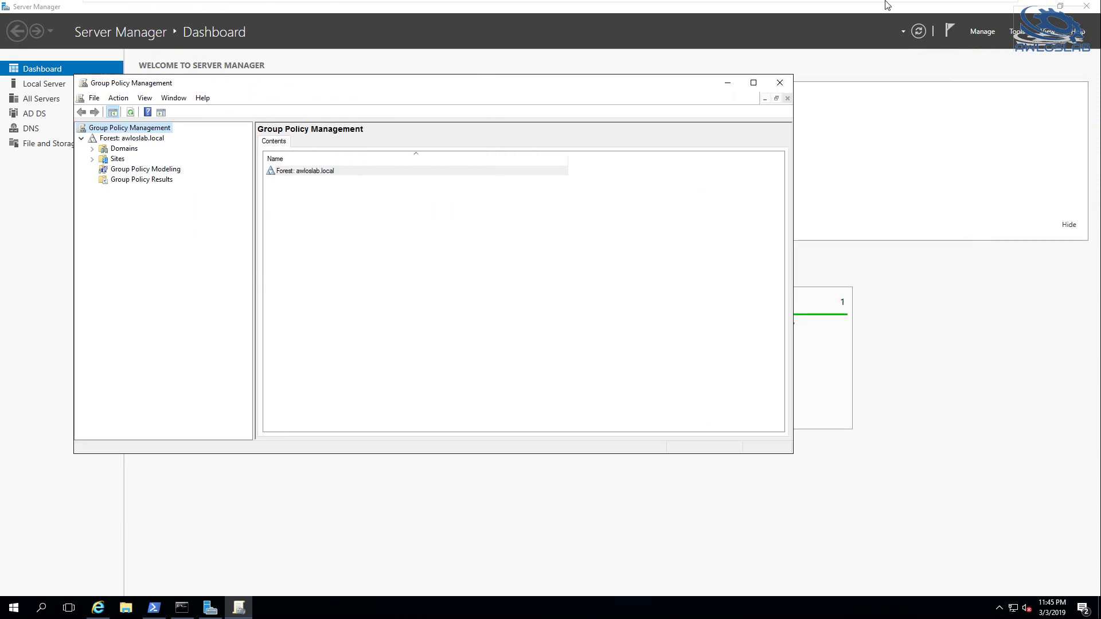
# On the AWLOS-MGMT-01 VM, start Add Roles and Features with the default installation type, targeting AWLOS-MGMT-01
pyautogui.moveTo(886, 1)
pyautogui.click(819, 9)
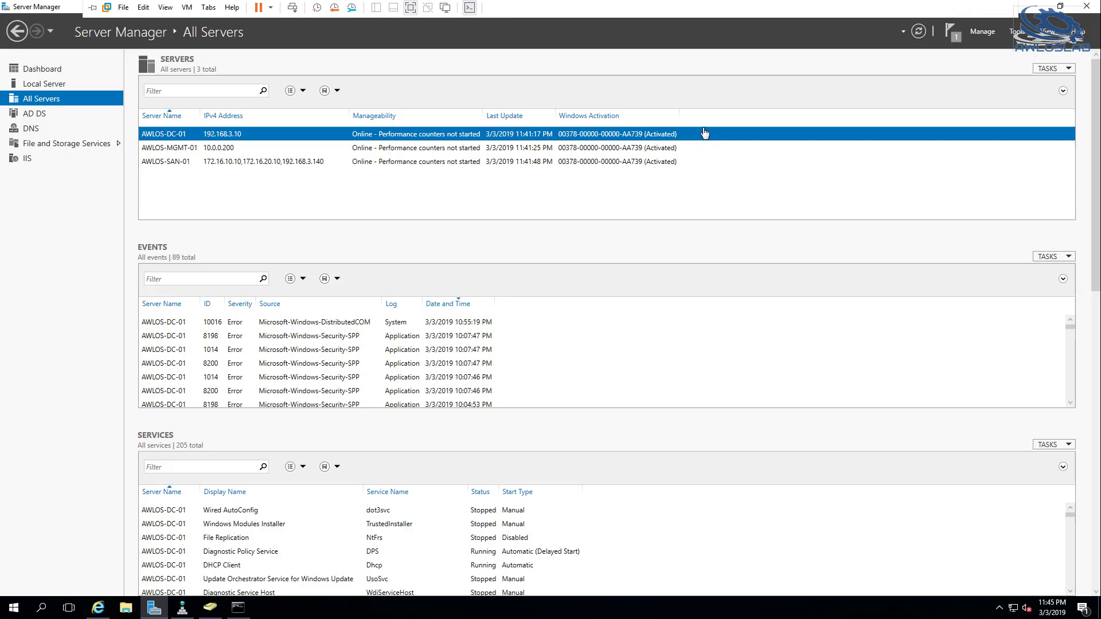
pyautogui.click(982, 32)
pyautogui.click(992, 45)
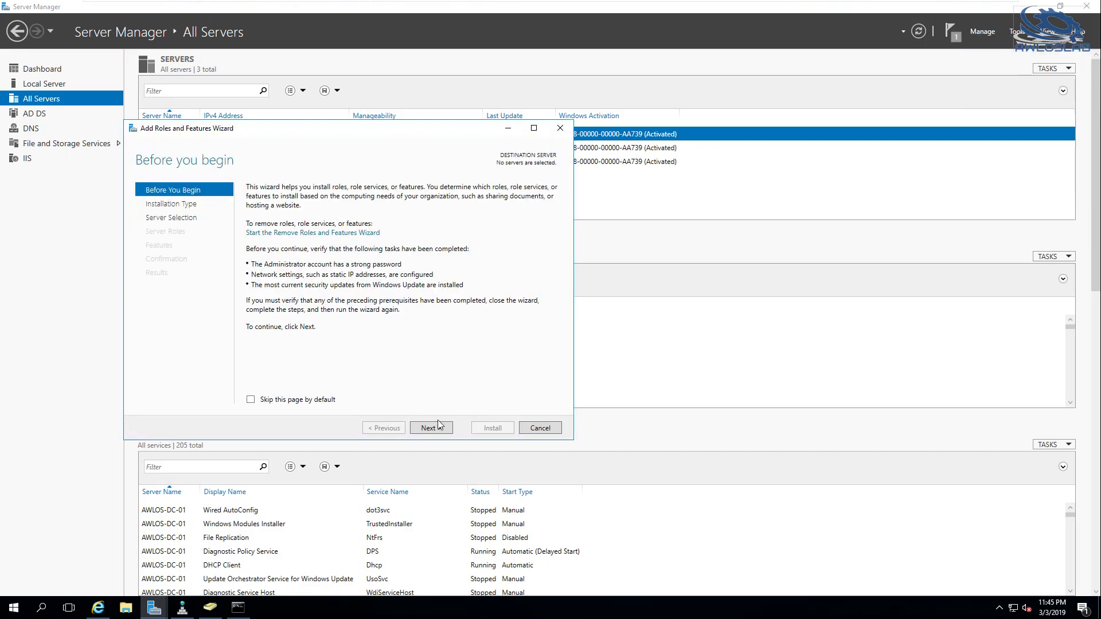
pyautogui.click(438, 426)
pyautogui.click(439, 435)
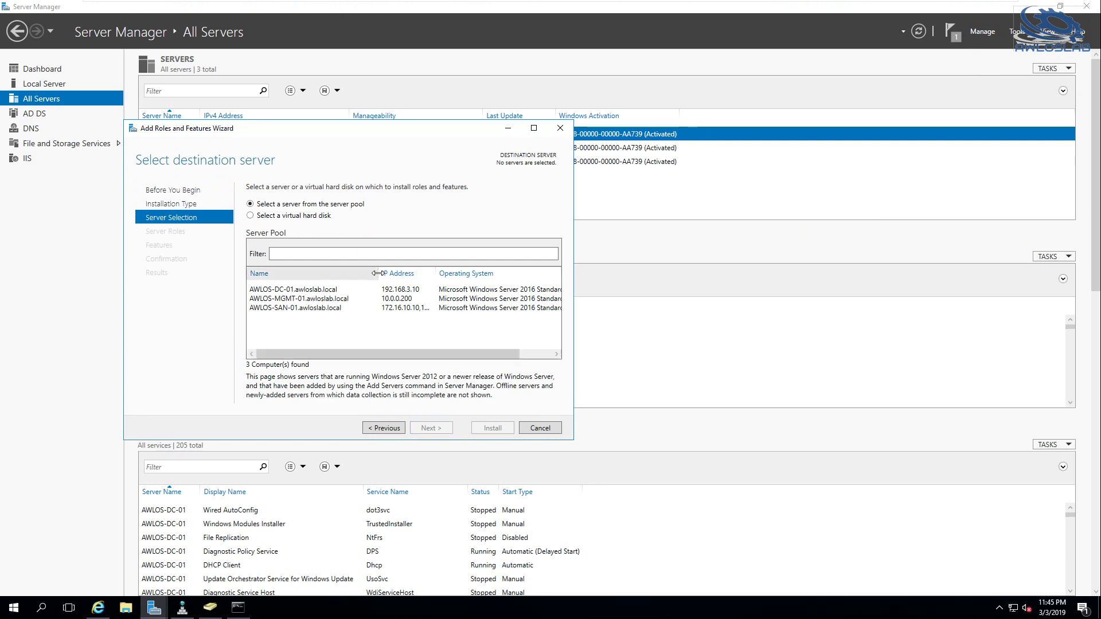
pyautogui.click(289, 303)
pyautogui.click(446, 432)
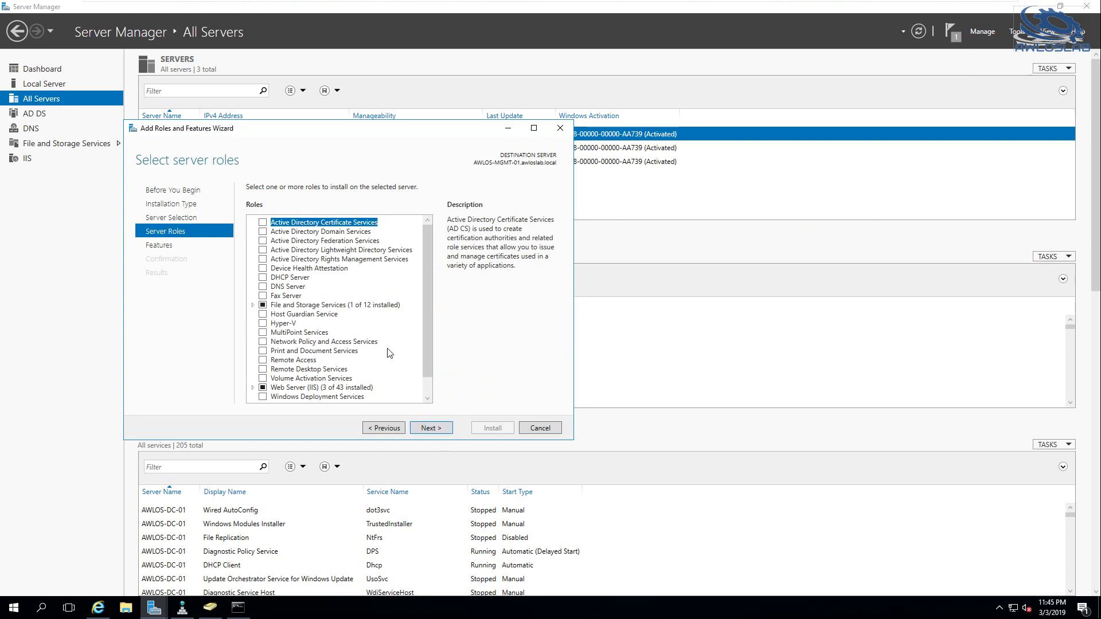
# Skip roles, select the Group Policy Management feature, and install it
pyautogui.scroll(-1, 390, 353)
pyautogui.click(427, 428)
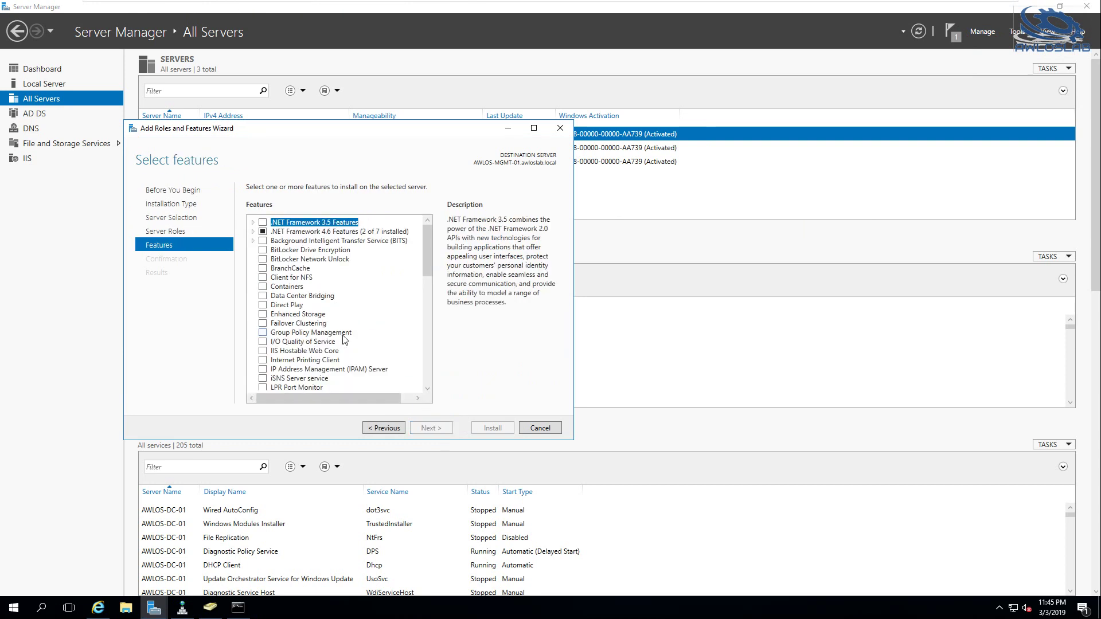
pyautogui.click(264, 332)
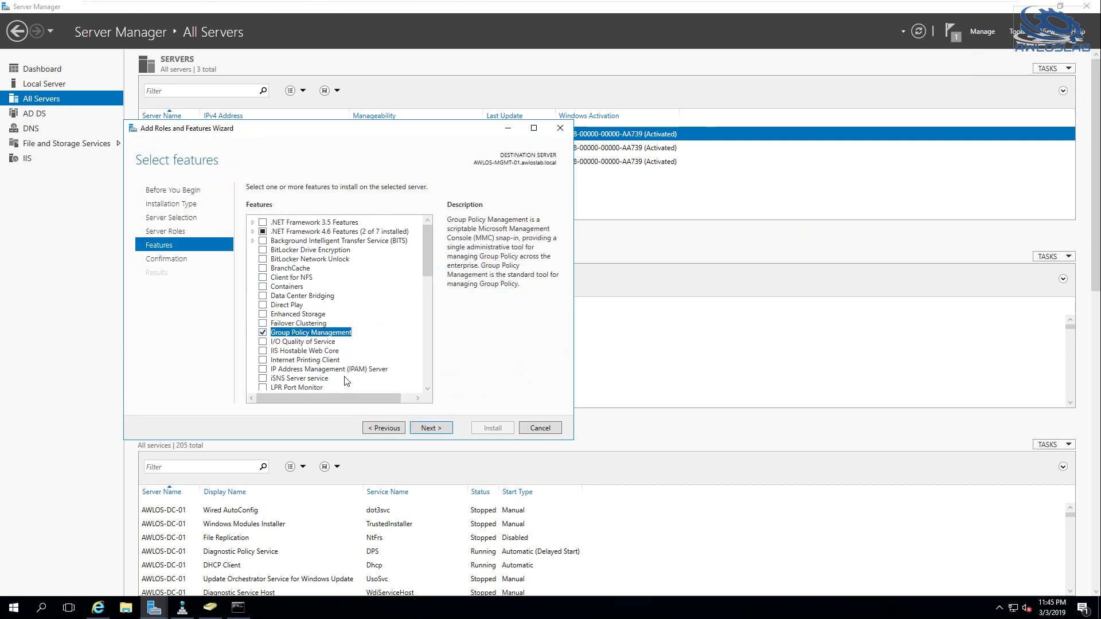
pyautogui.click(440, 430)
pyautogui.click(494, 429)
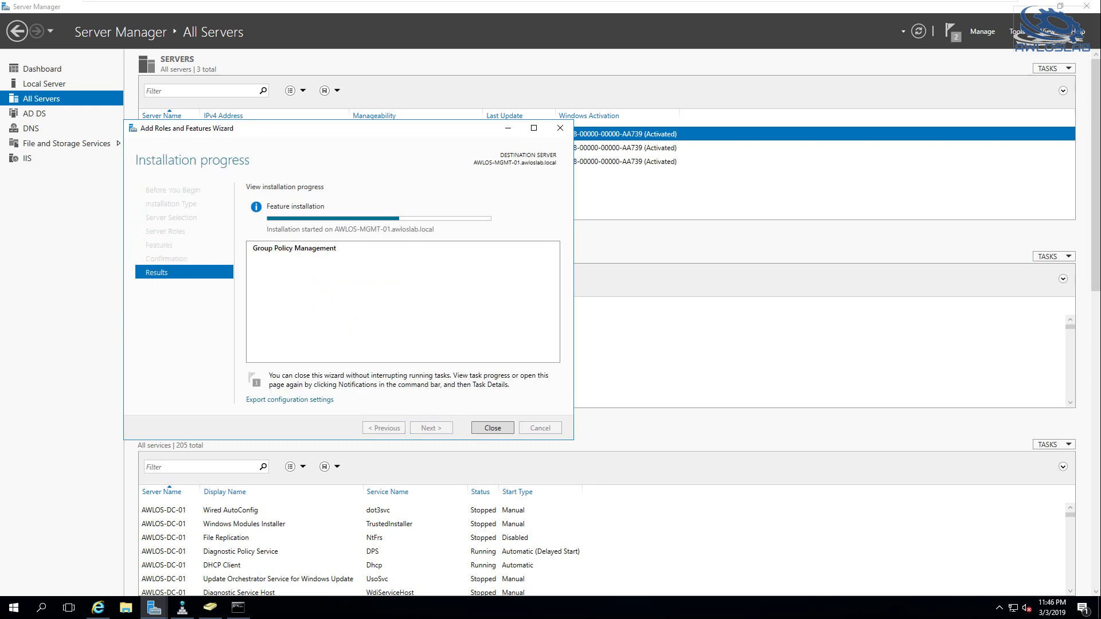
# Close the finished wizard and launch Group Policy Management from Start's Windows Administrative Tools
pyautogui.click(496, 432)
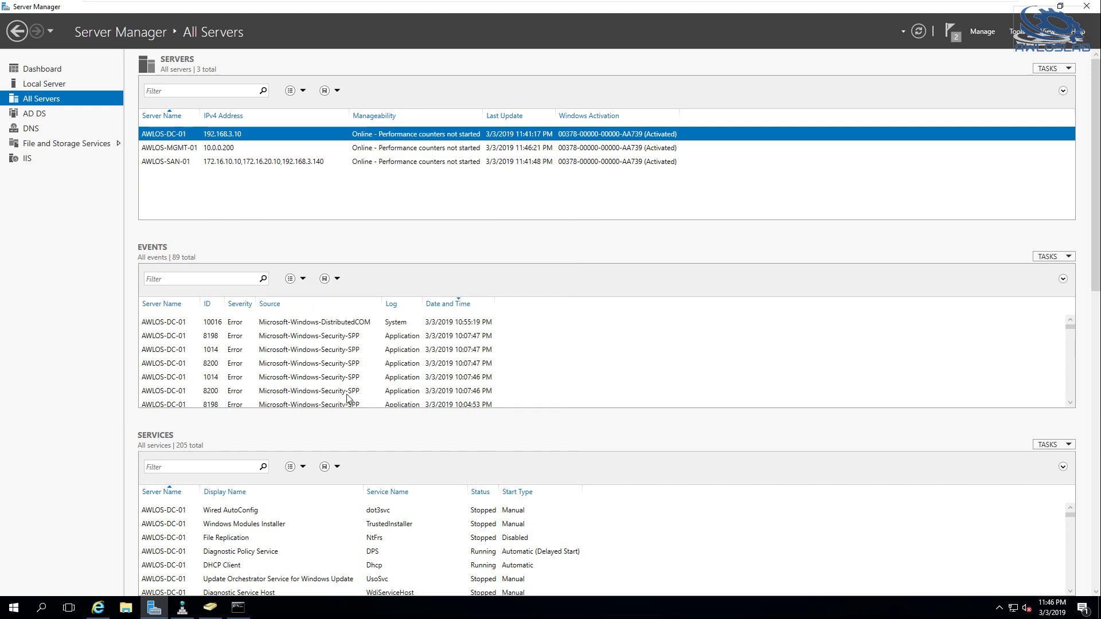
pyautogui.click(10, 609)
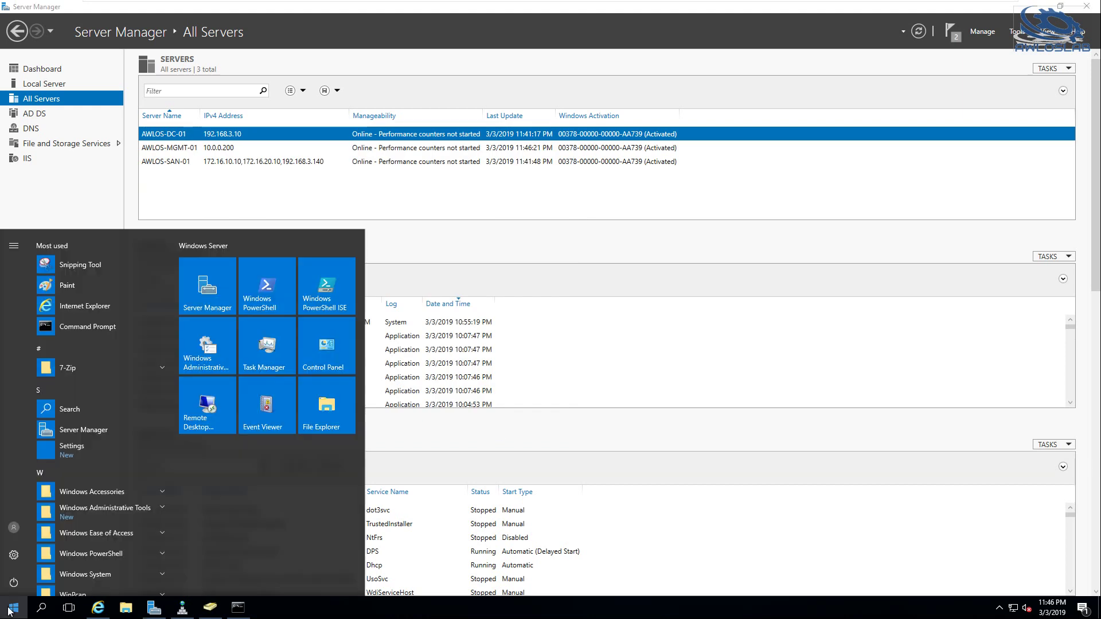
pyautogui.click(101, 515)
pyautogui.scroll(-5, 109, 508)
pyautogui.scroll(-2, 115, 389)
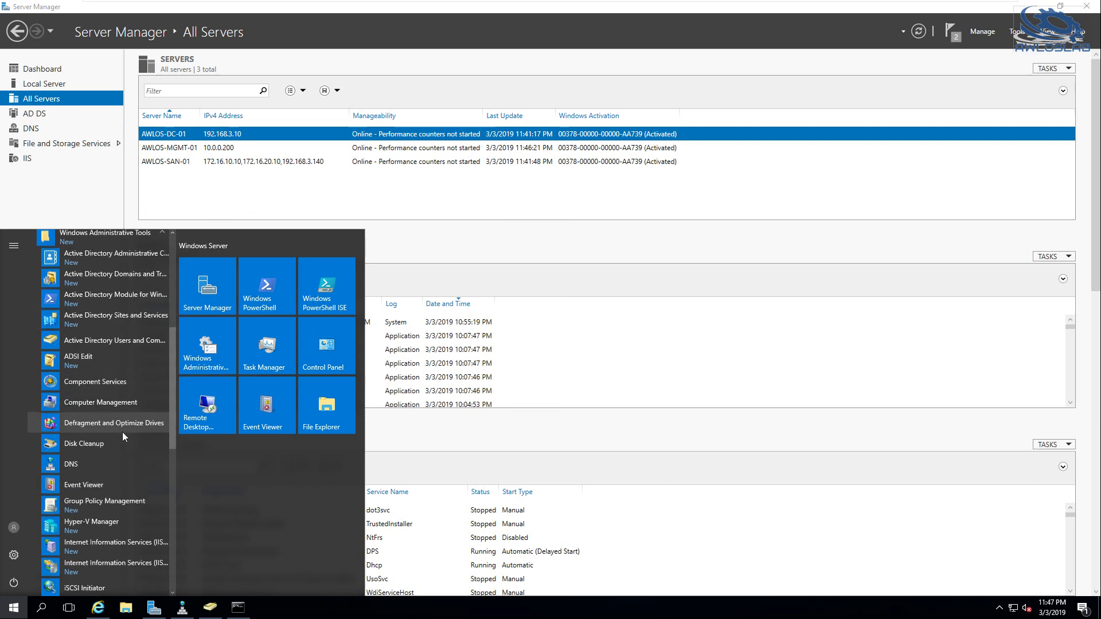
pyautogui.click(98, 507)
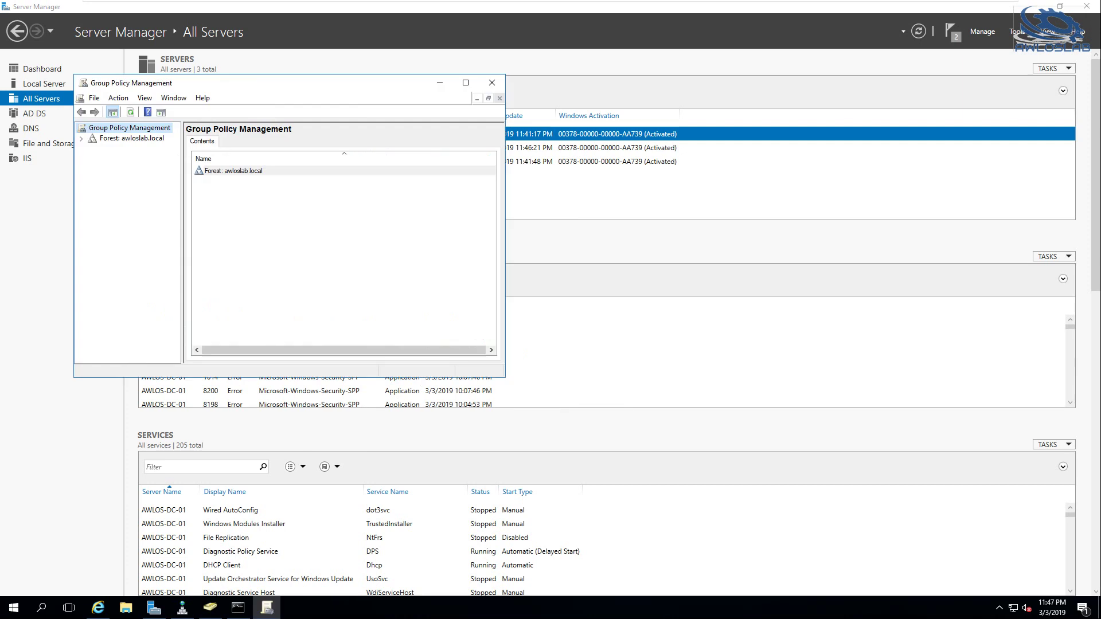
# Expand Forest > Domains > awloslab.local, maximize the console, and show its Linked Group Policy Objects
pyautogui.click(116, 139)
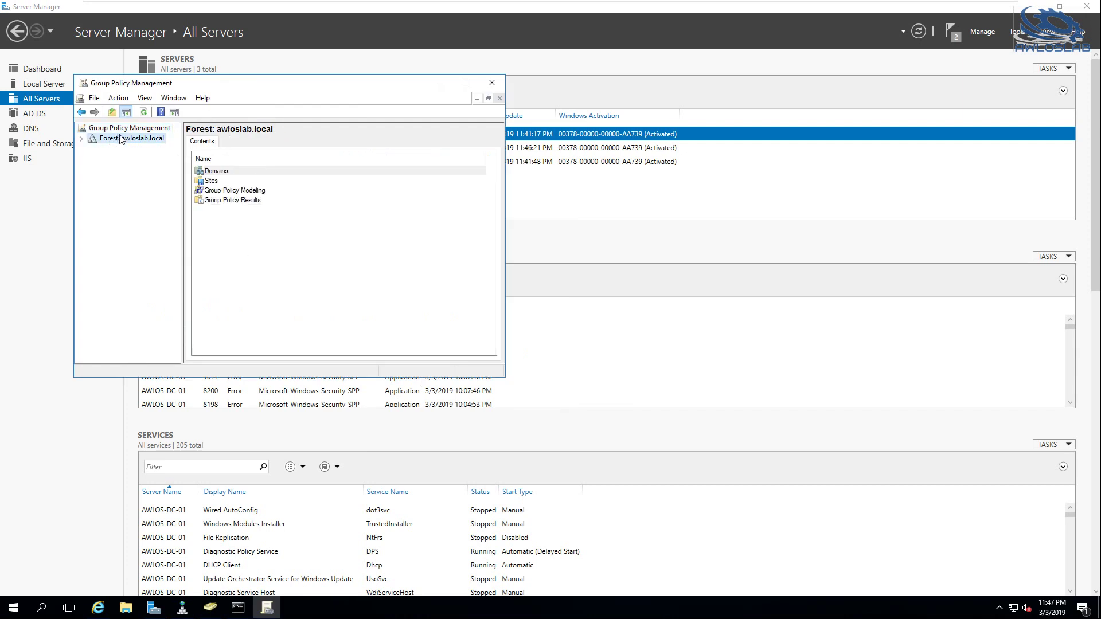
pyautogui.click(85, 141)
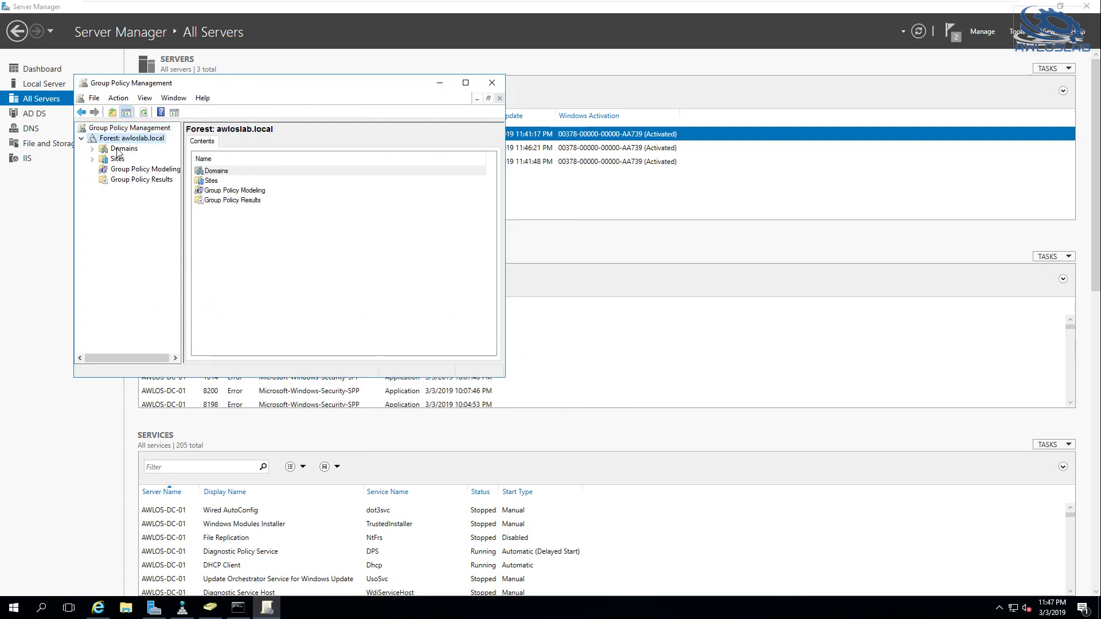
pyautogui.click(118, 150)
pyautogui.click(93, 149)
pyautogui.click(125, 160)
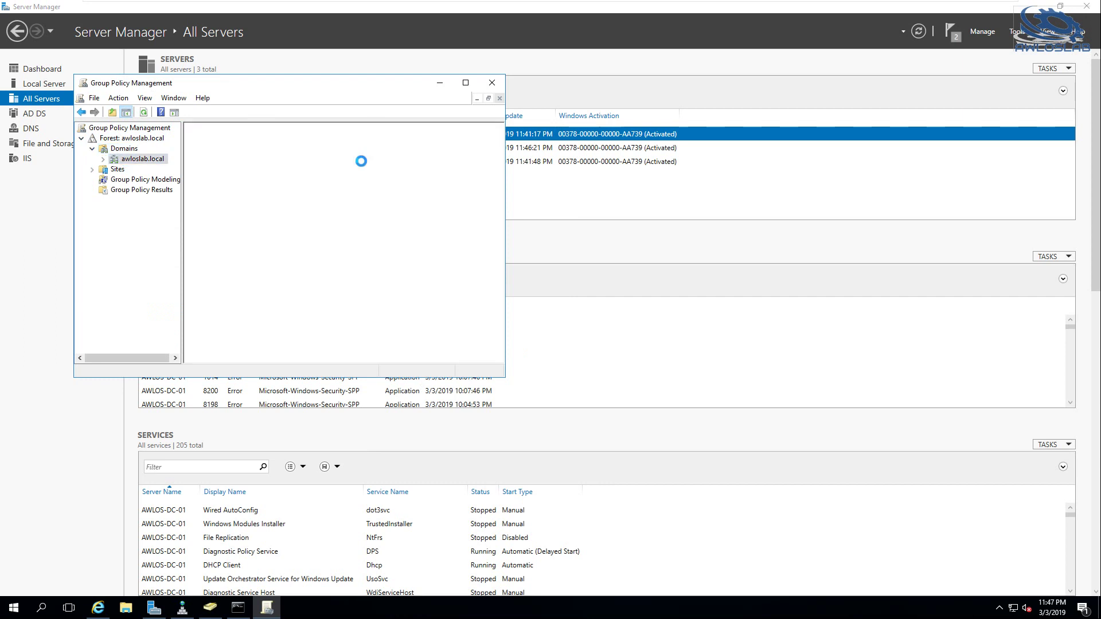
pyautogui.click(466, 82)
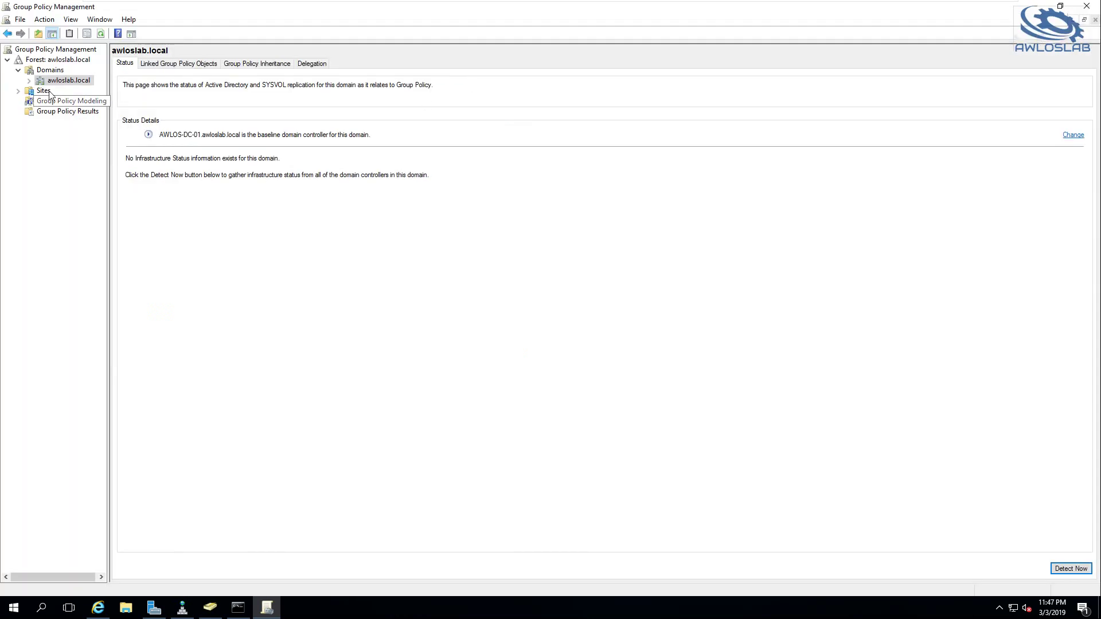
pyautogui.click(30, 81)
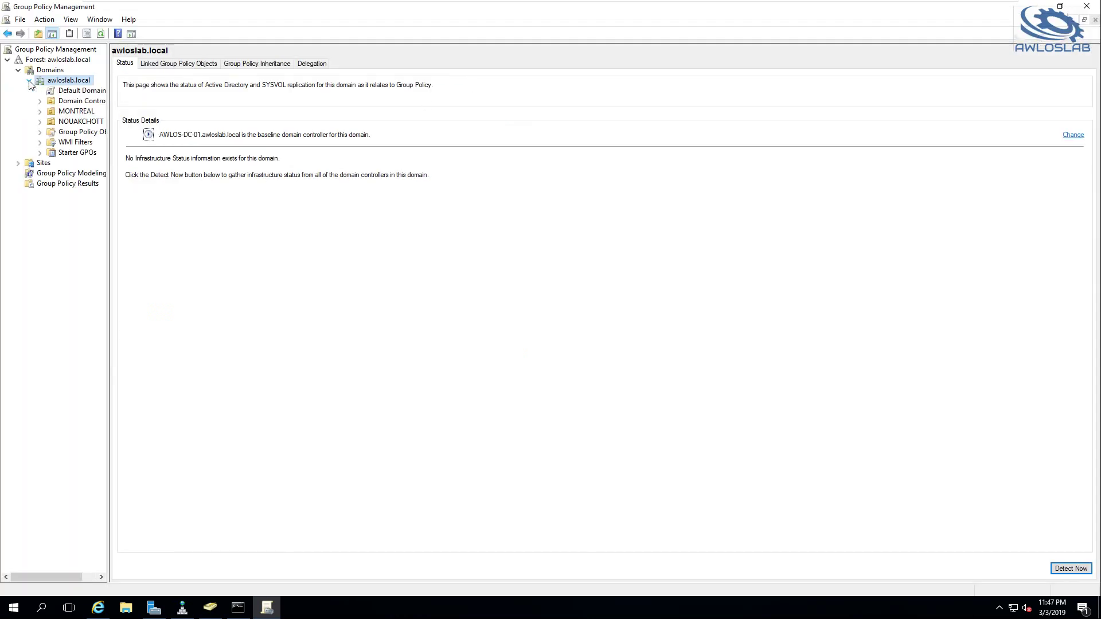
pyautogui.click(168, 65)
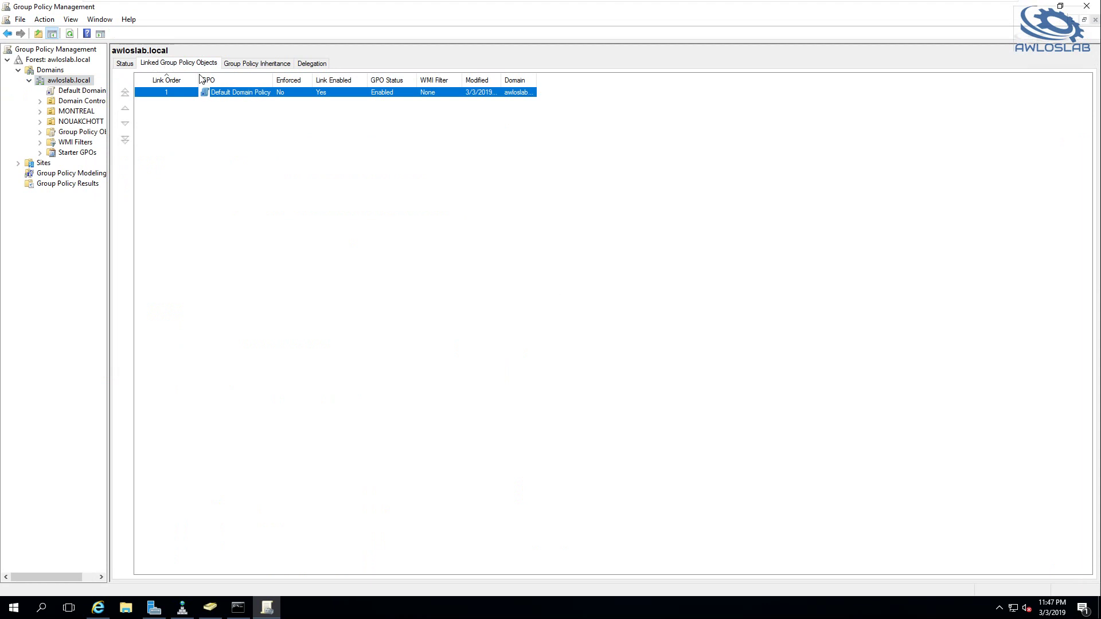
# Edit Default Domain Policy and view its Password Policy: 24 remembered, 42-day maximum age, 7-character minimum
pyautogui.rightClick(259, 92)
pyautogui.click(365, 144)
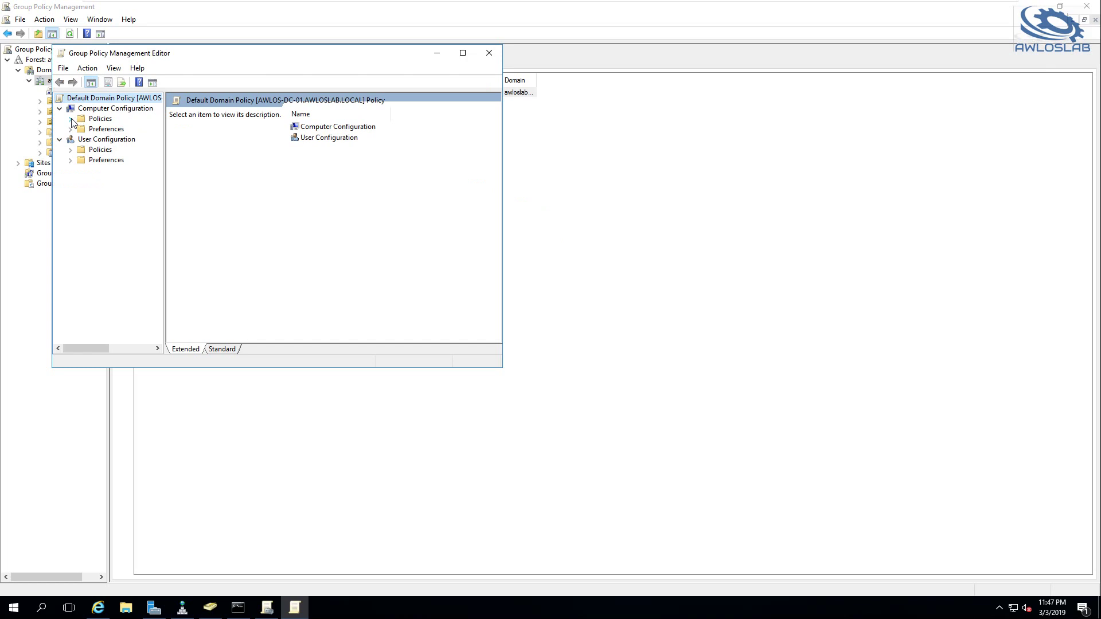
pyautogui.click(71, 118)
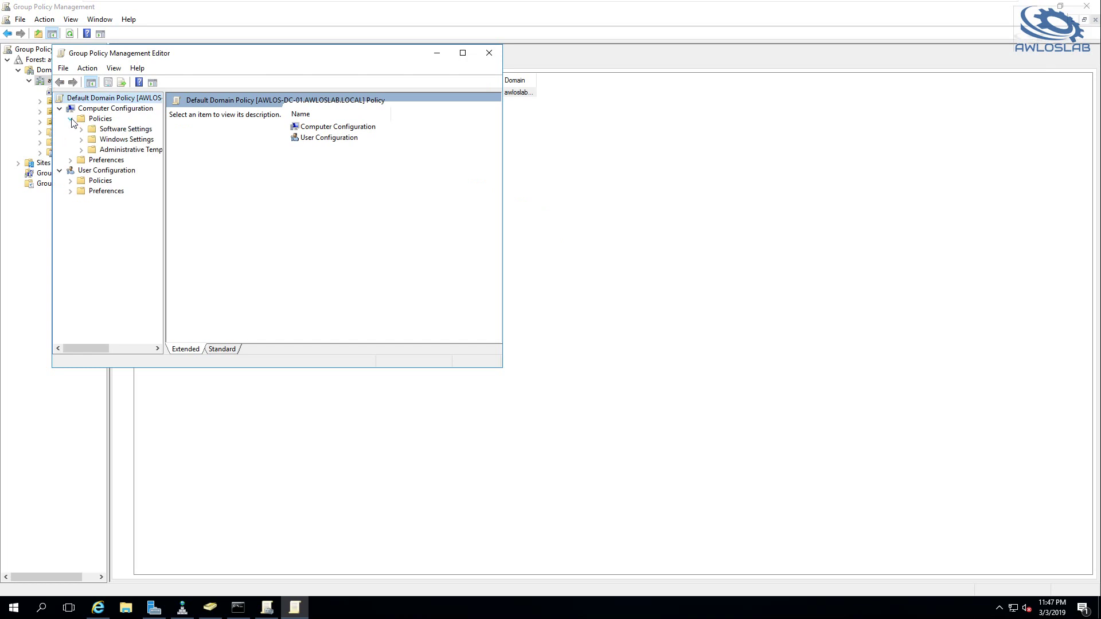
pyautogui.click(109, 141)
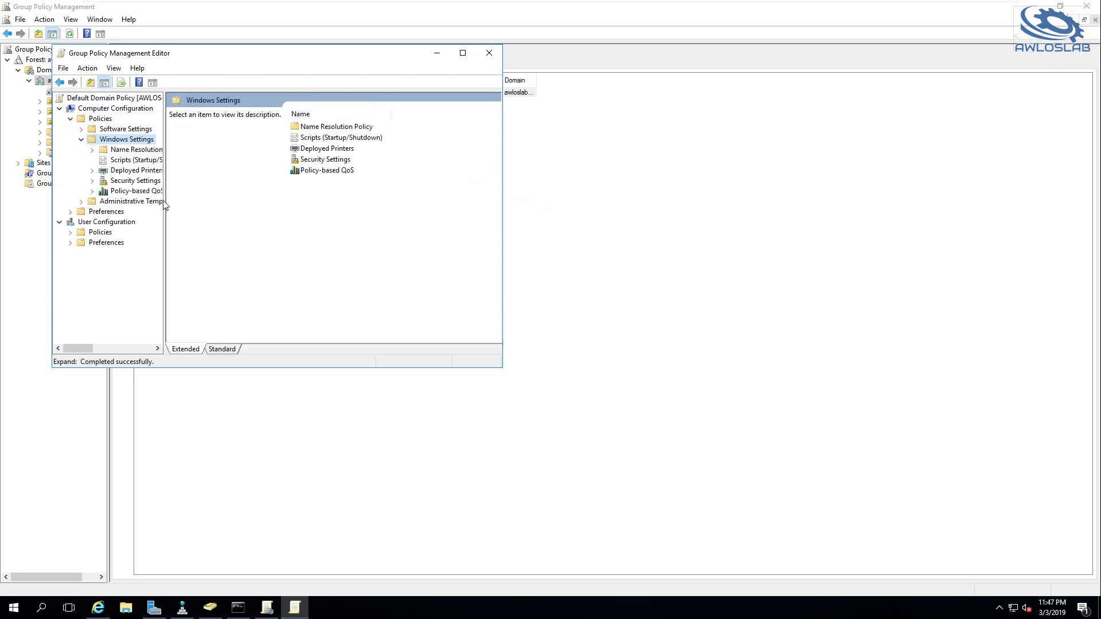
pyautogui.moveTo(165, 200); pyautogui.dragTo(221, 201)
pyautogui.click(118, 182)
pyautogui.click(91, 181)
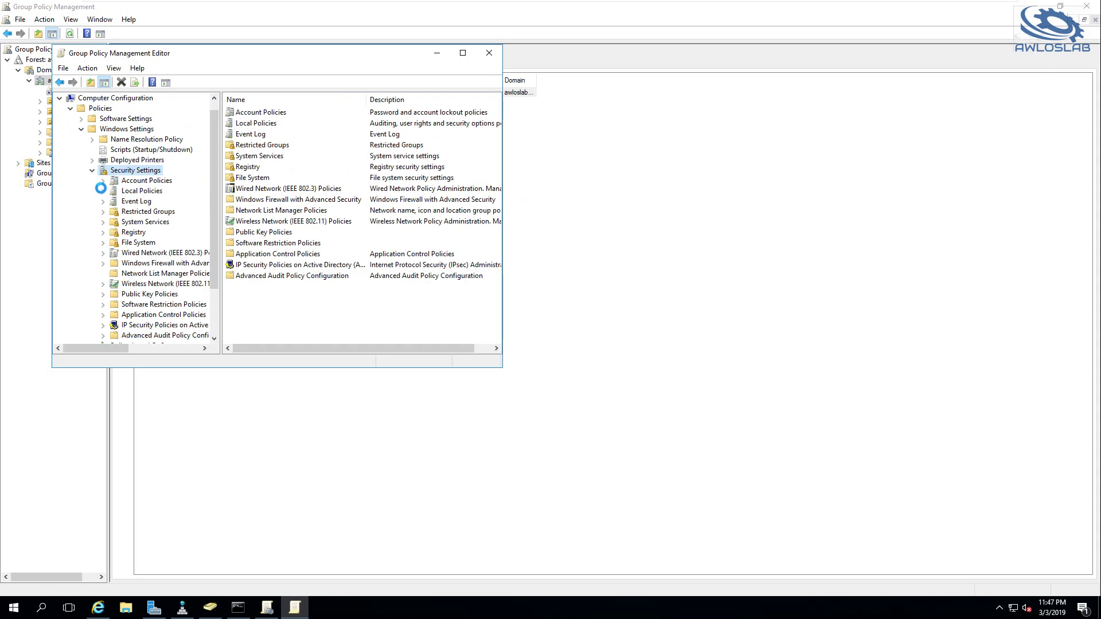
pyautogui.doubleClick(140, 183)
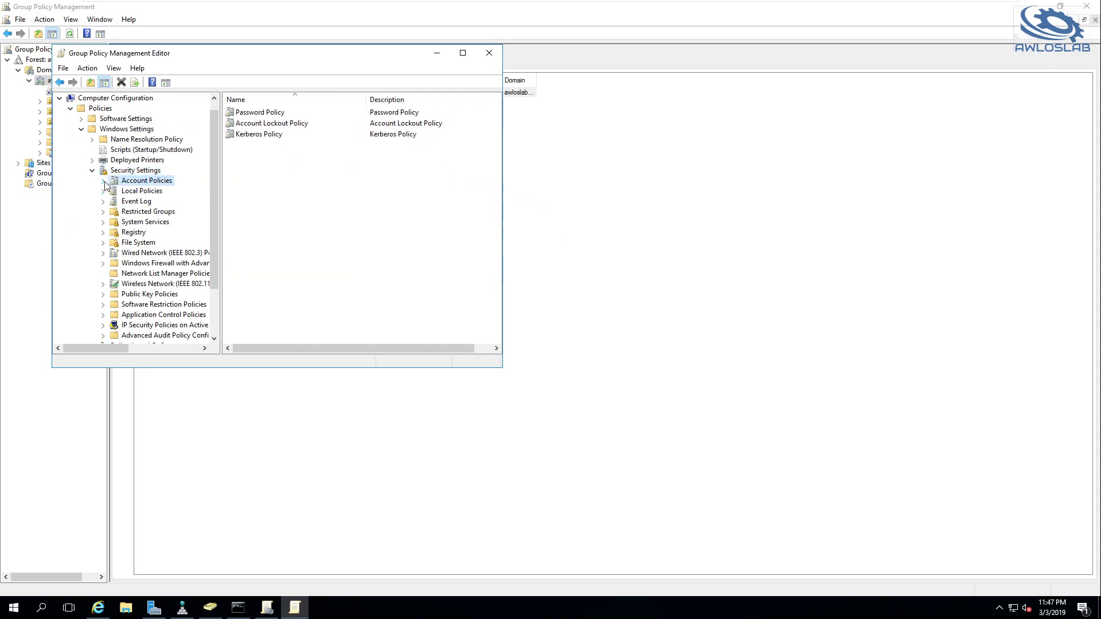
pyautogui.click(143, 192)
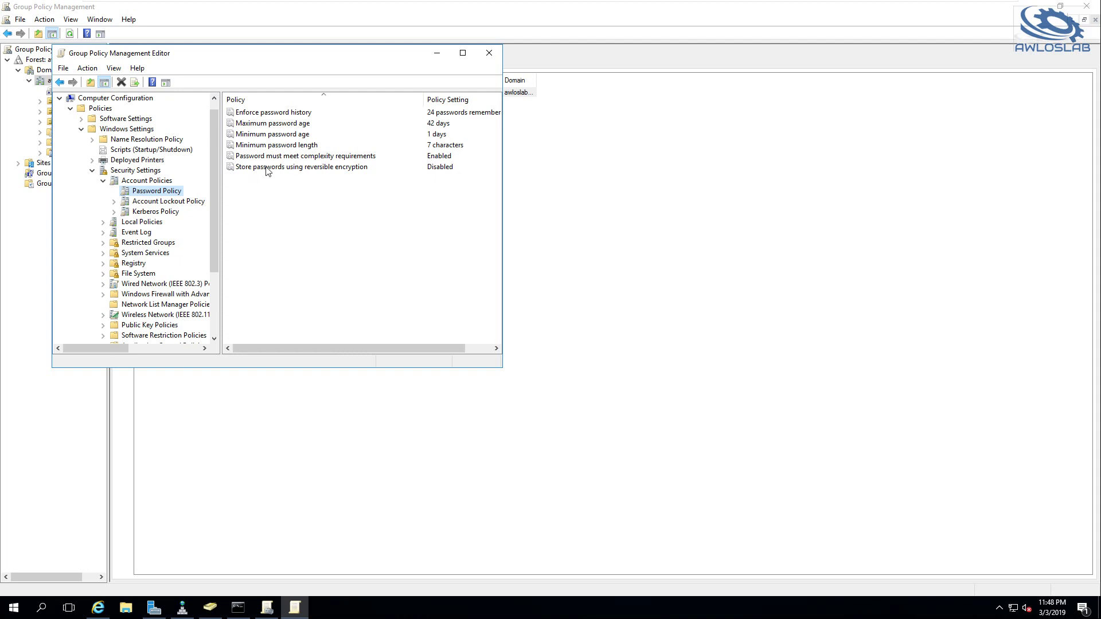
pyautogui.moveTo(233, 52); pyautogui.dragTo(452, 72)
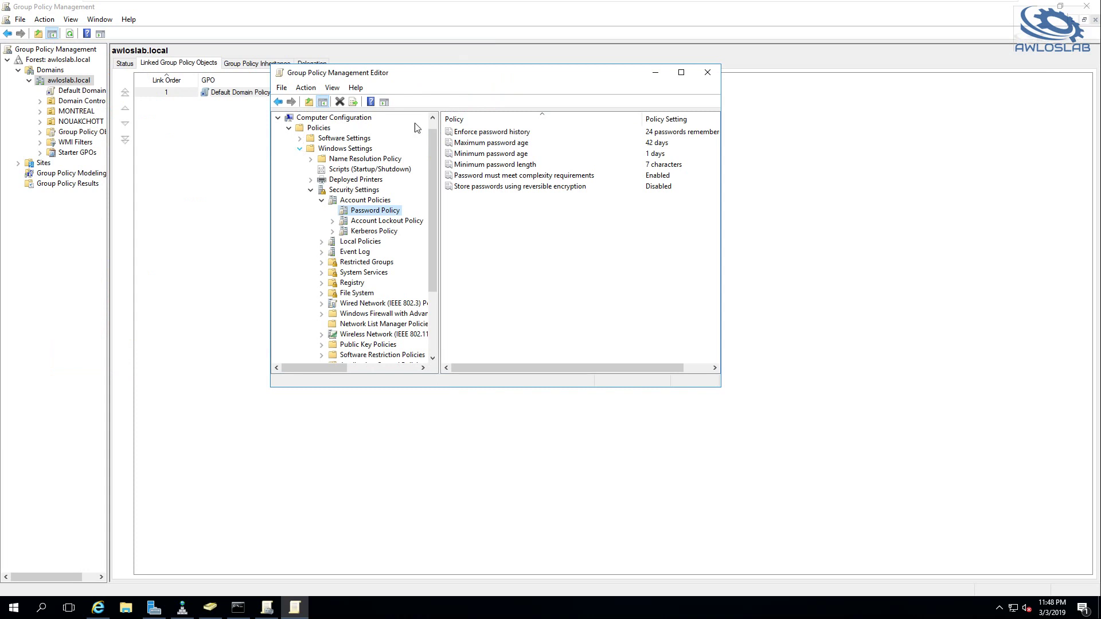
# Close the editor, create a GPO named _nkttSecPolicy linked to NOUAKCHOTT, and edit it
pyautogui.click(707, 72)
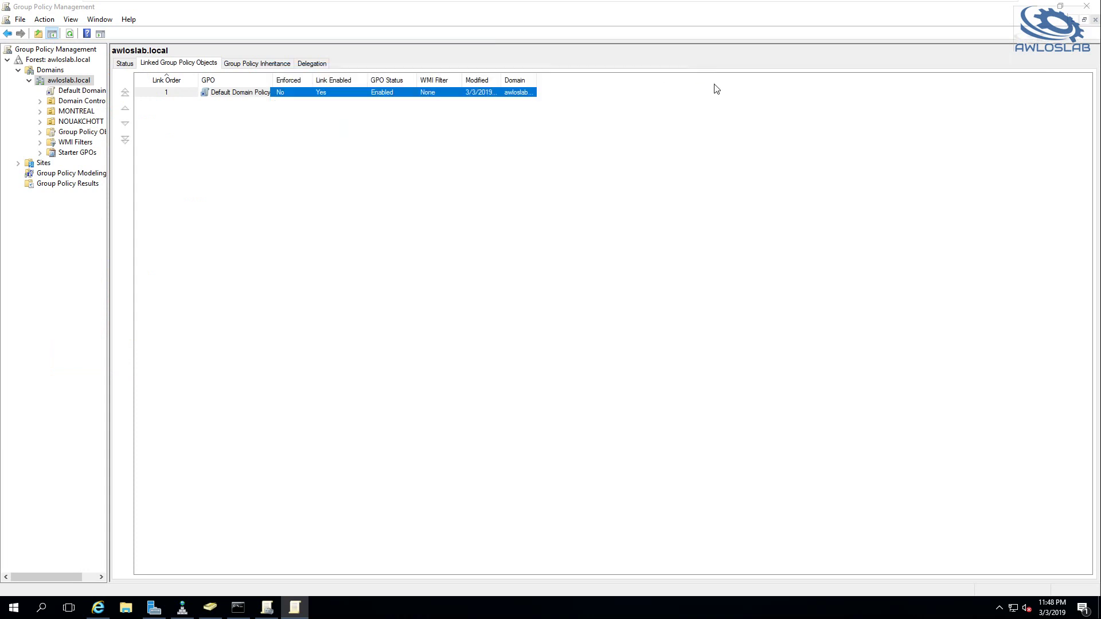
pyautogui.click(67, 122)
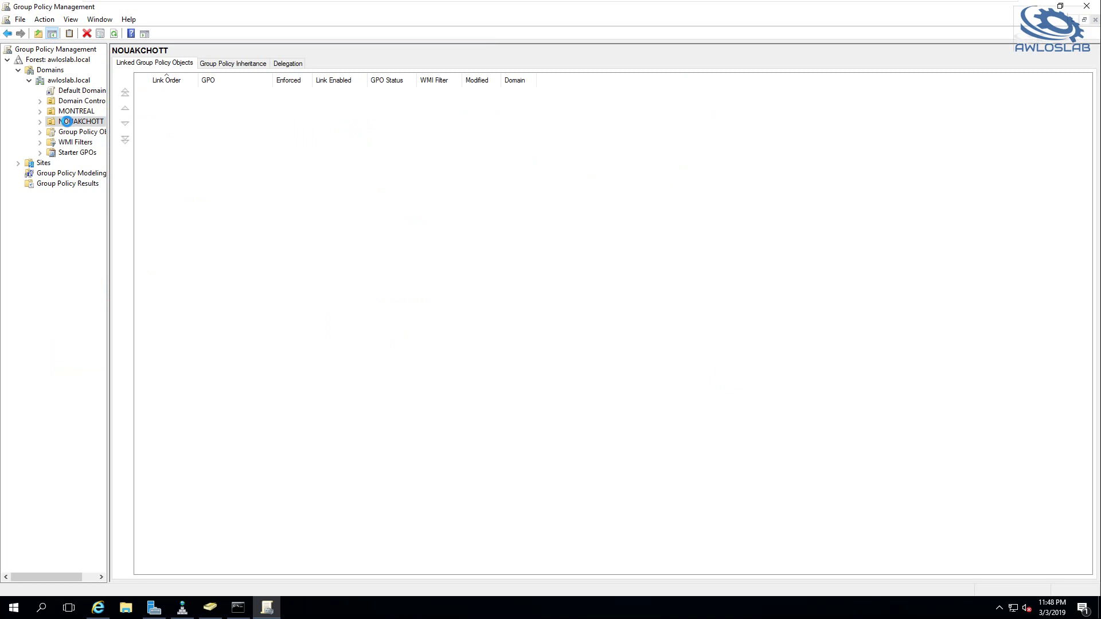
pyautogui.rightClick(67, 122)
pyautogui.click(108, 129)
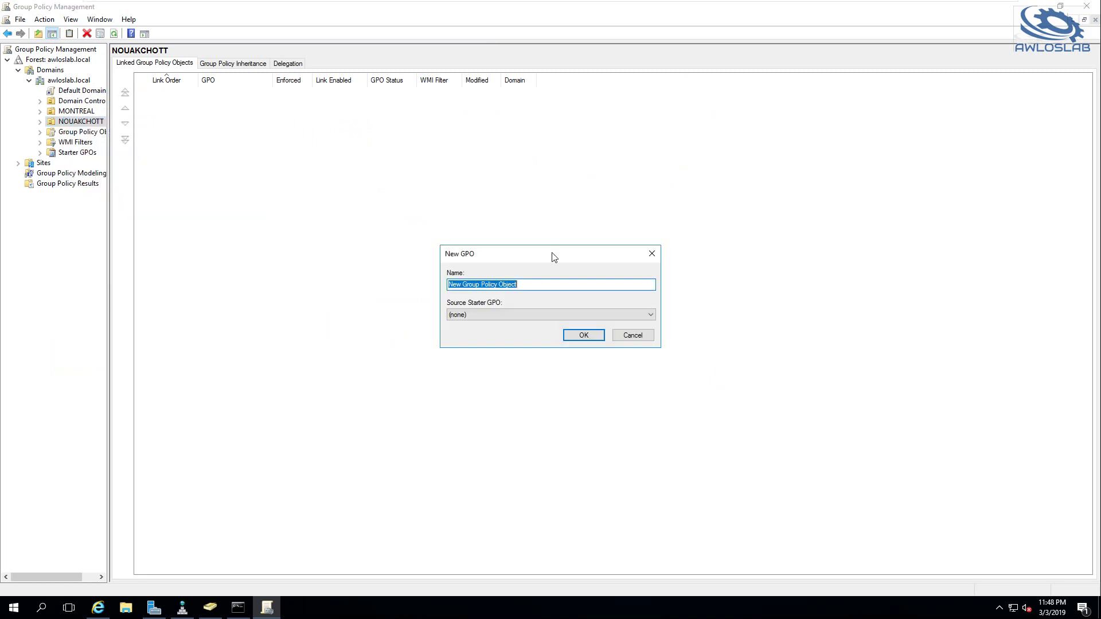
pyautogui.press('BackSpace')
pyautogui.write('_nkttSecPolicy')
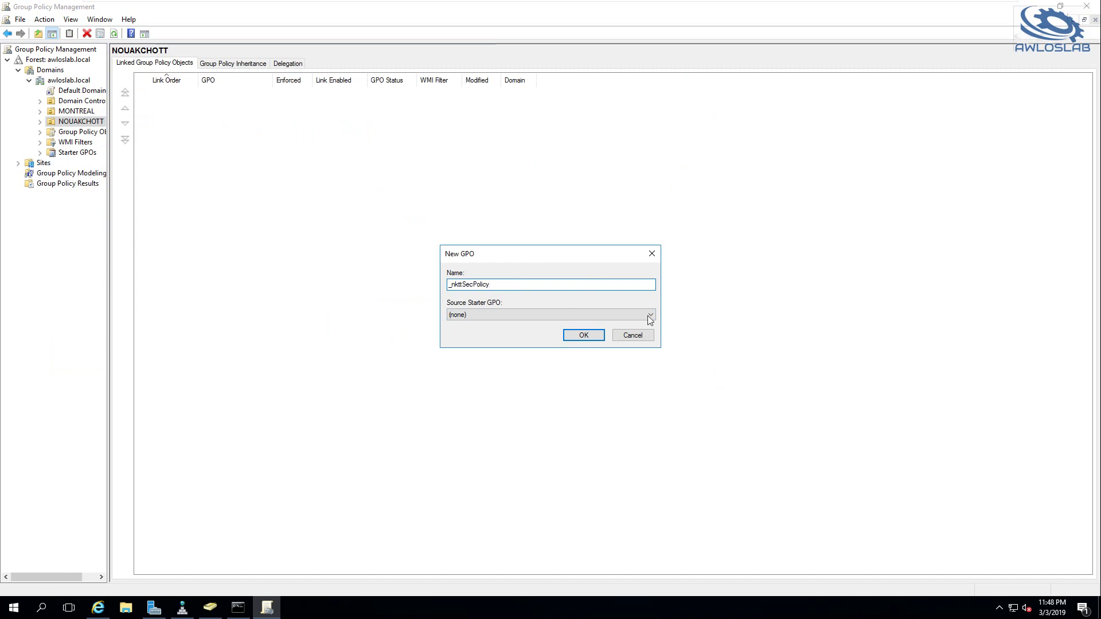
pyautogui.click(583, 334)
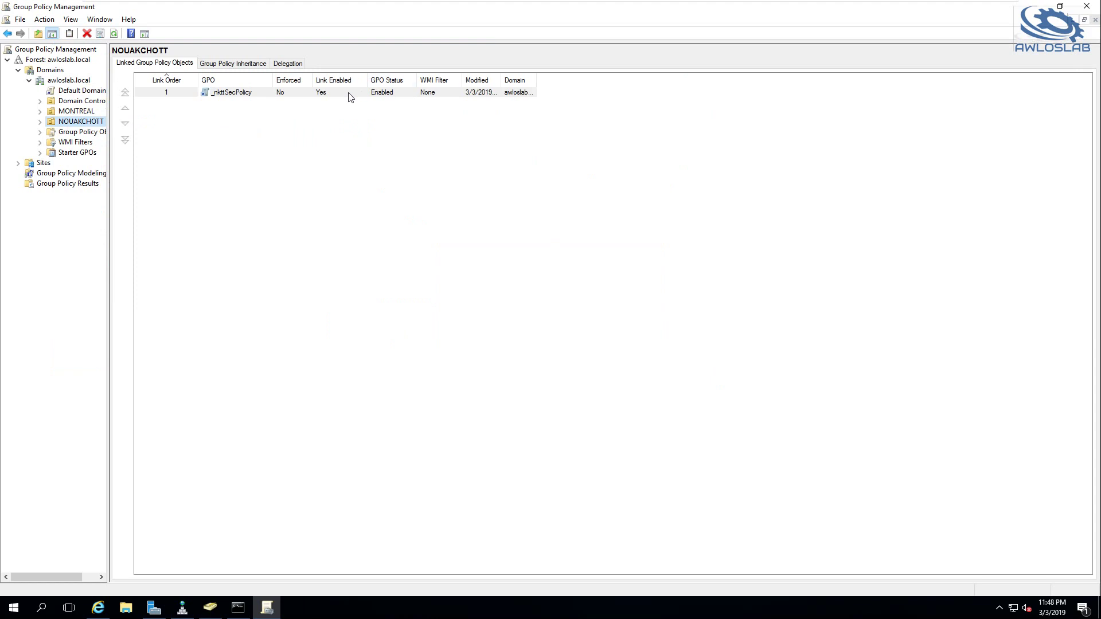
pyautogui.rightClick(344, 98)
pyautogui.click(367, 103)
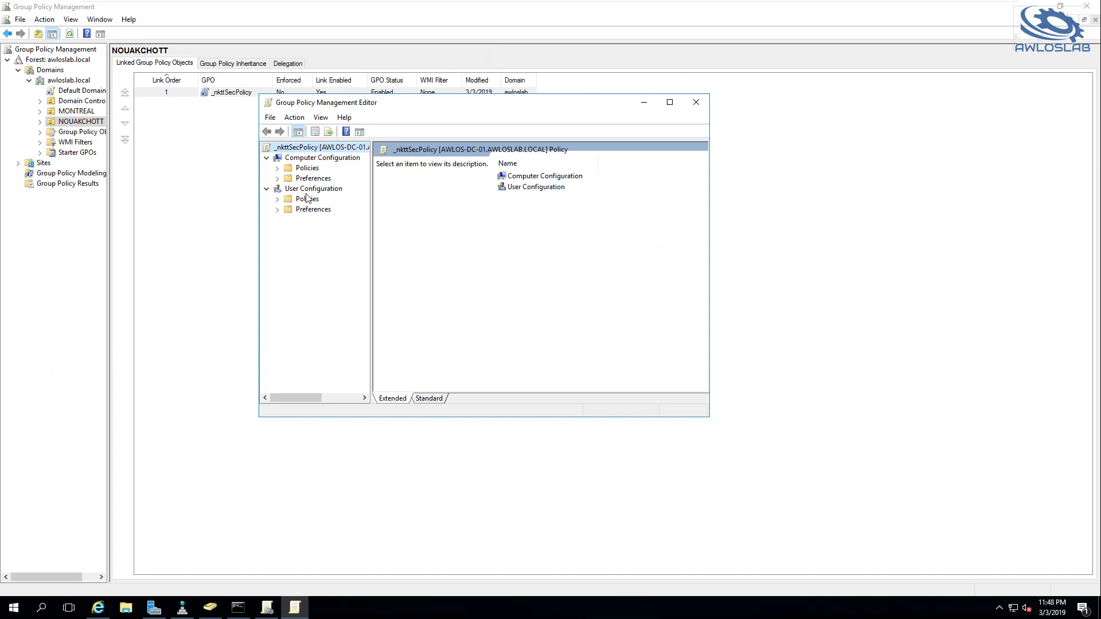
# Navigate to Computer Configuration > Policies > Windows Settings > Security Settings > Account Policies > Password Policy
pyautogui.click(308, 168)
pyautogui.click(278, 168)
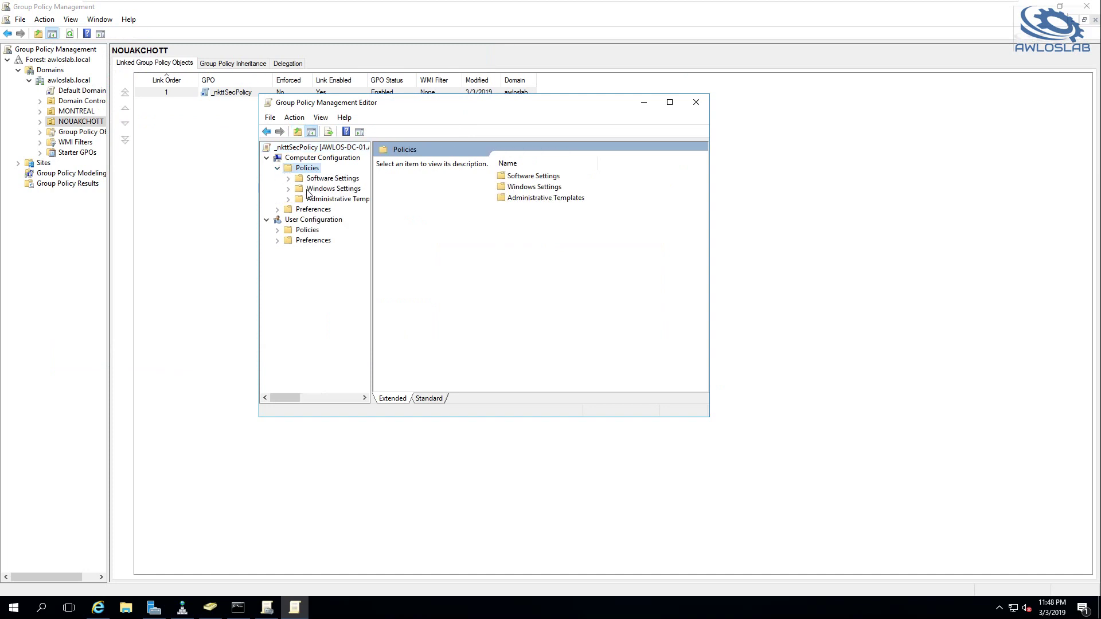
pyautogui.click(298, 190)
pyautogui.click(288, 189)
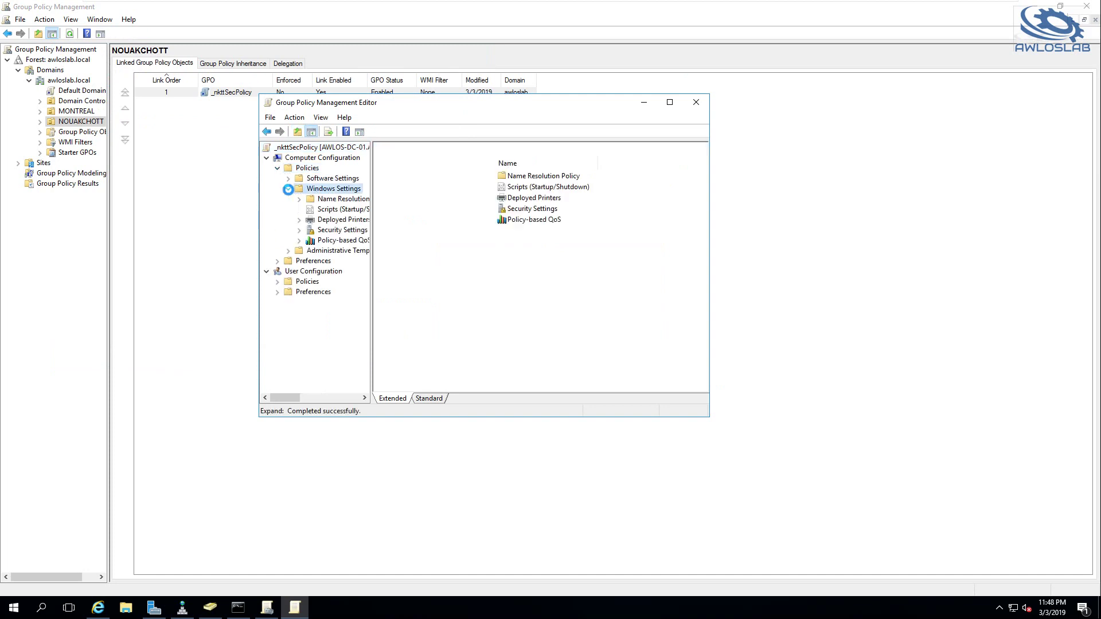
pyautogui.click(299, 231)
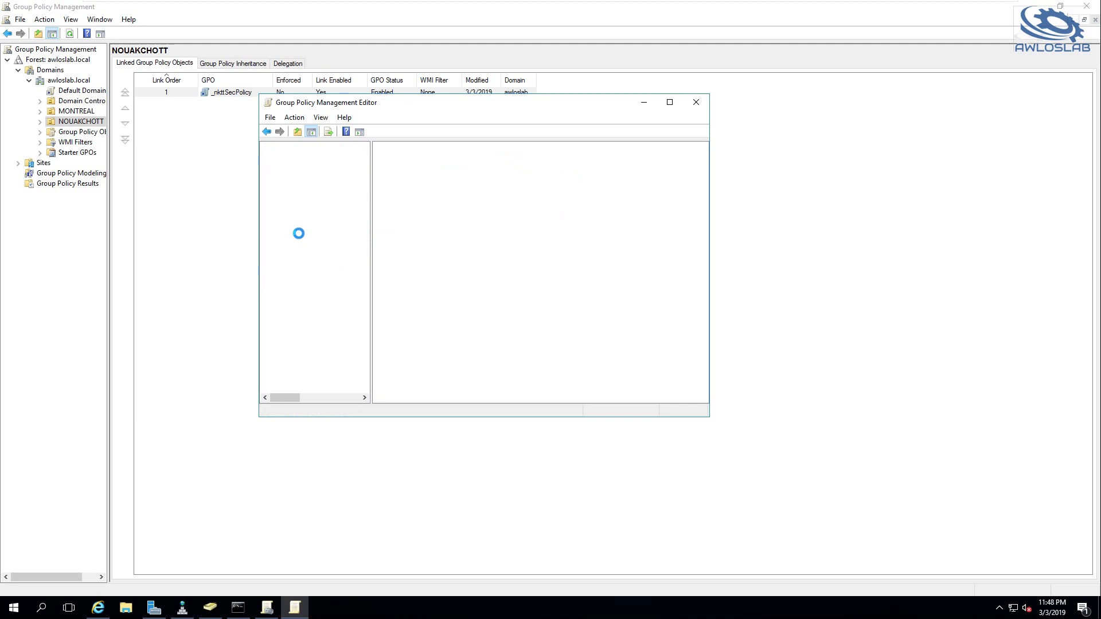
pyautogui.click(298, 231)
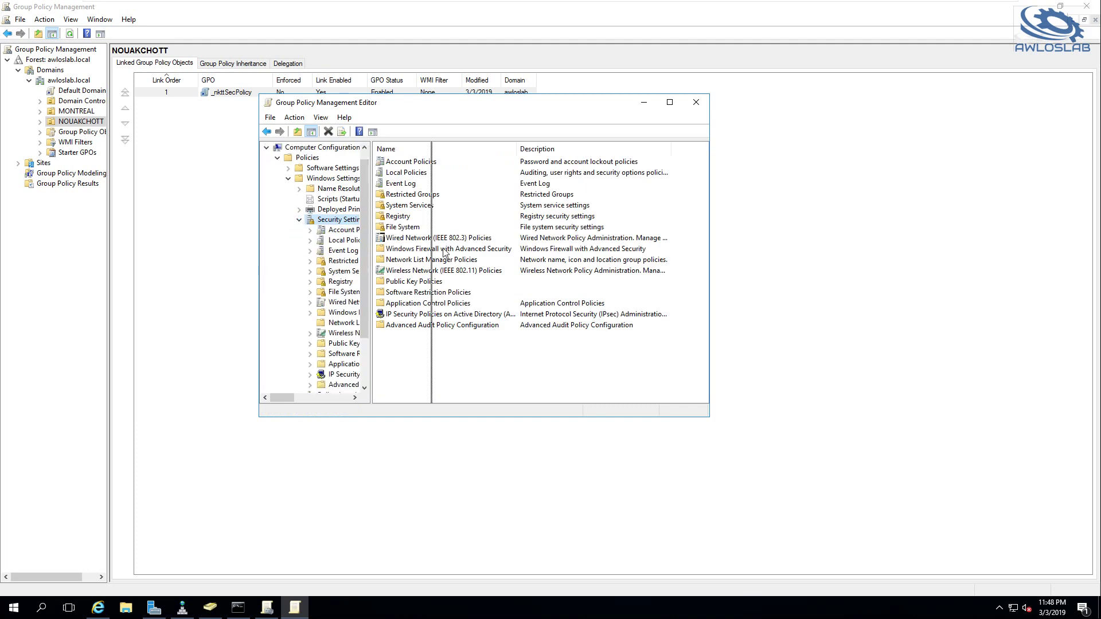
pyautogui.moveTo(424, 248); pyautogui.dragTo(441, 251)
pyautogui.click(352, 231)
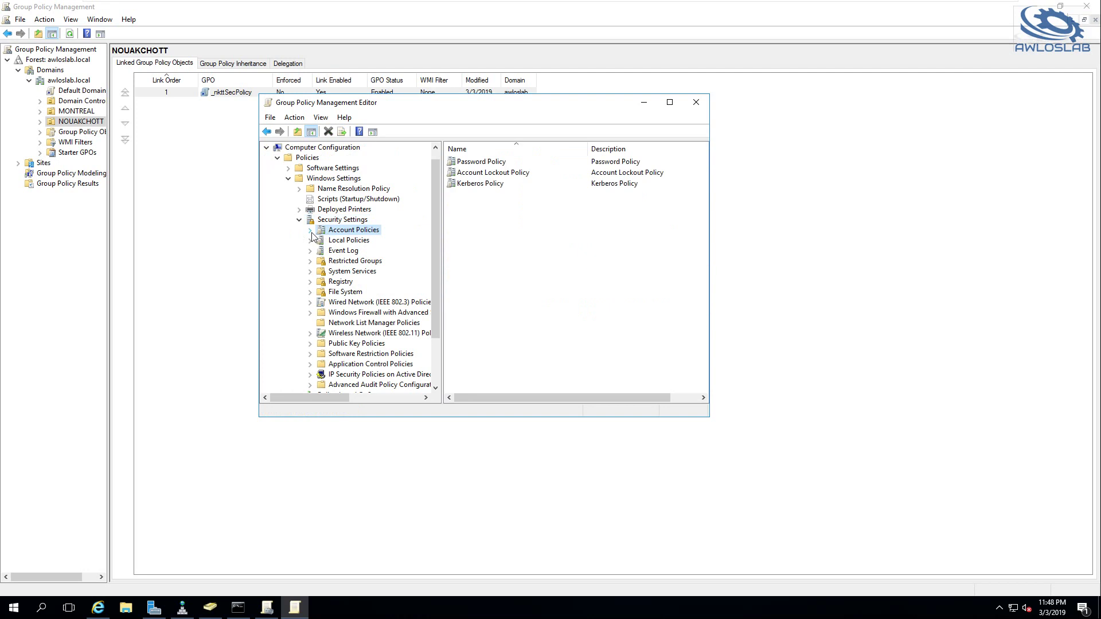
pyautogui.click(310, 230)
pyautogui.click(351, 243)
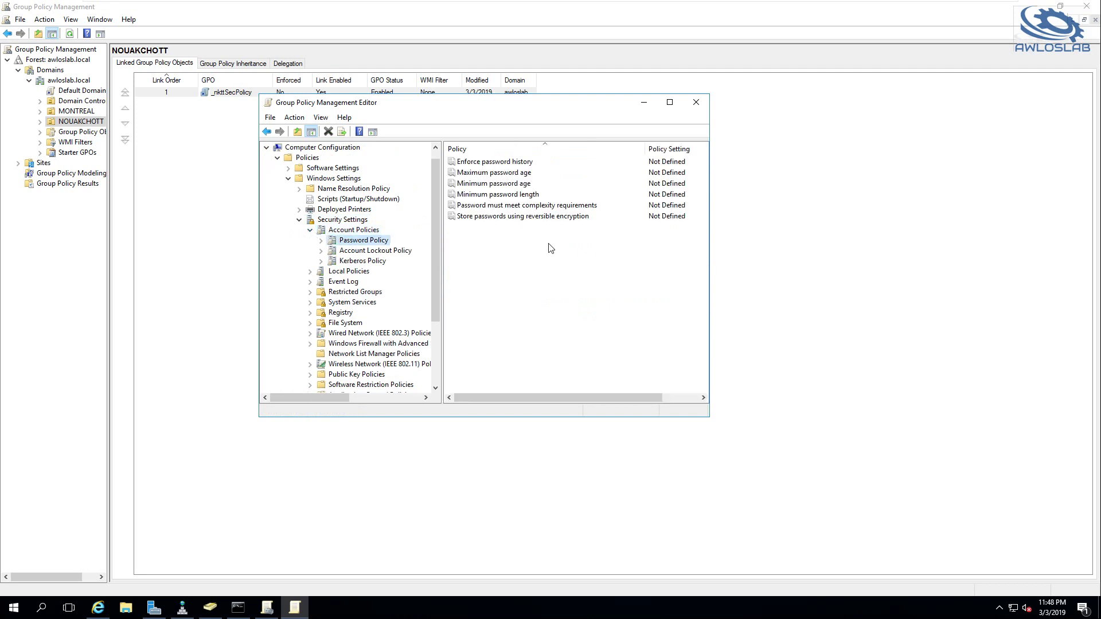
# Set password history to 8 remembered passwords and minimum password age to 0 days
pyautogui.doubleClick(496, 163)
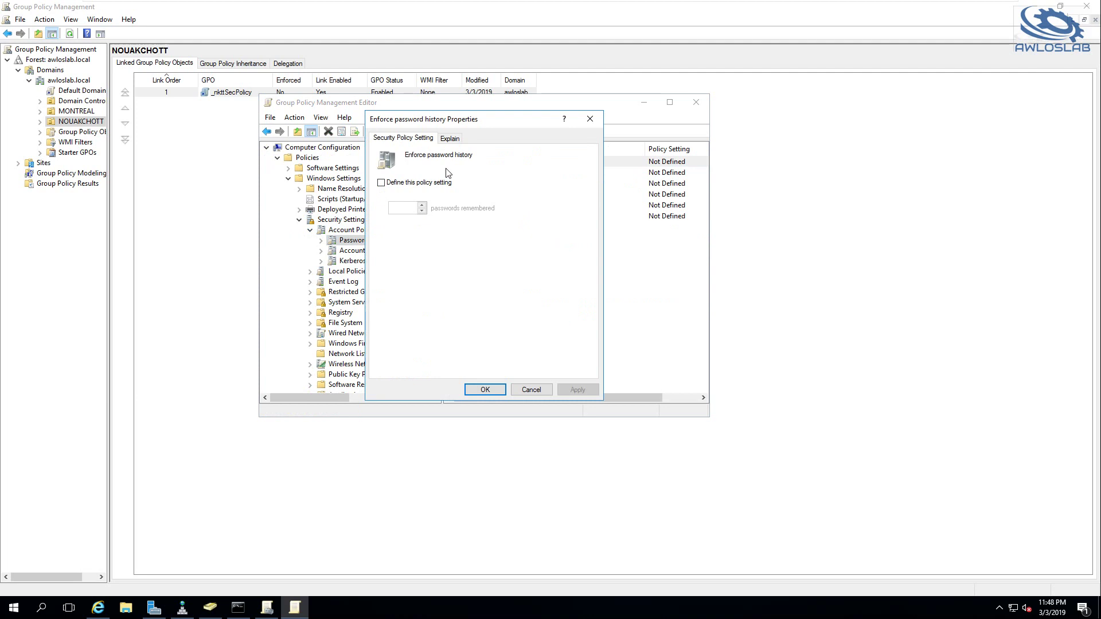
pyautogui.click(382, 183)
pyautogui.write('8')
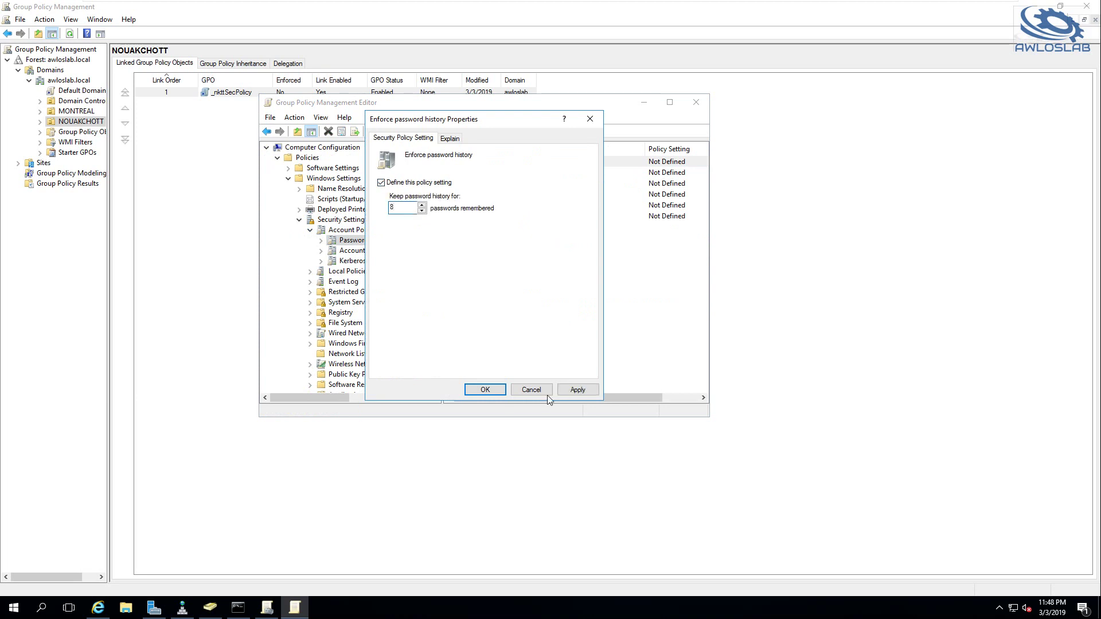
pyautogui.click(487, 389)
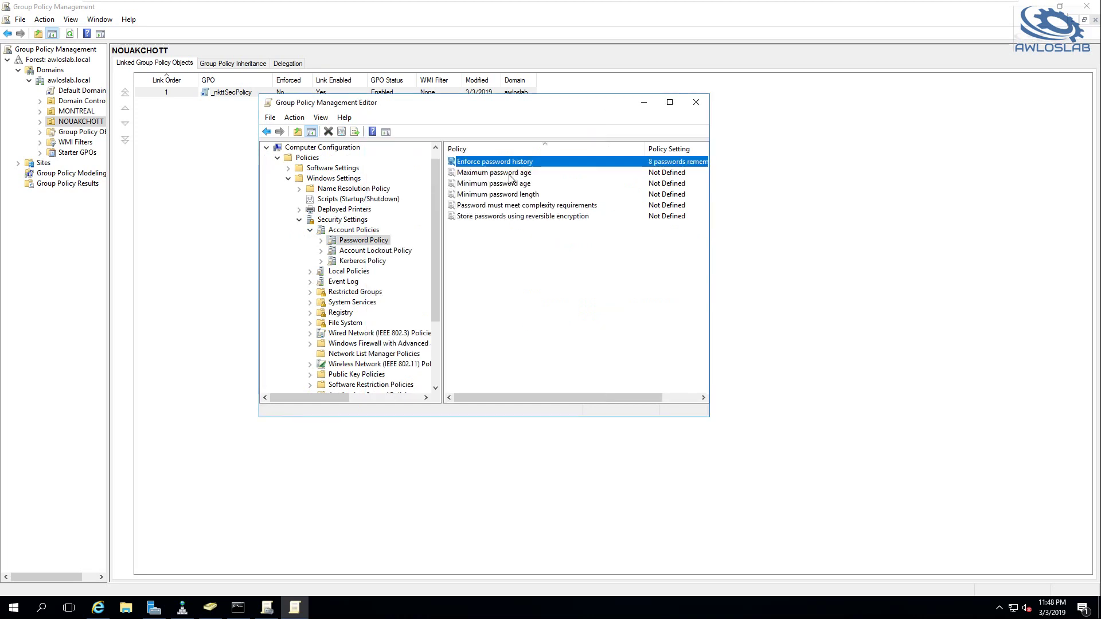
pyautogui.doubleClick(509, 175)
pyautogui.click(542, 390)
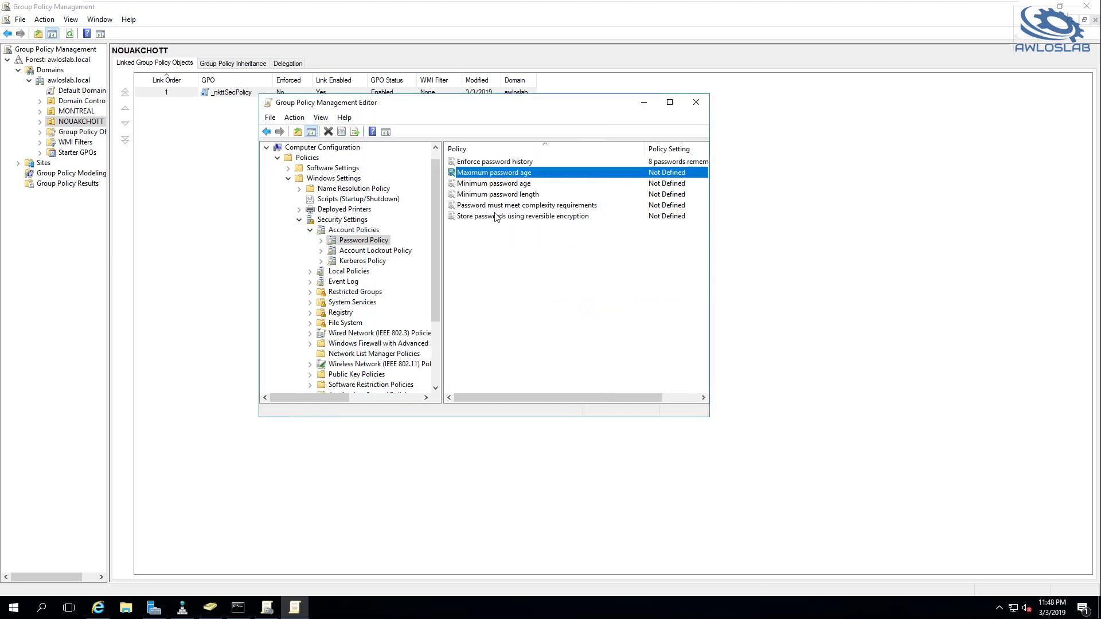
pyautogui.doubleClick(489, 188)
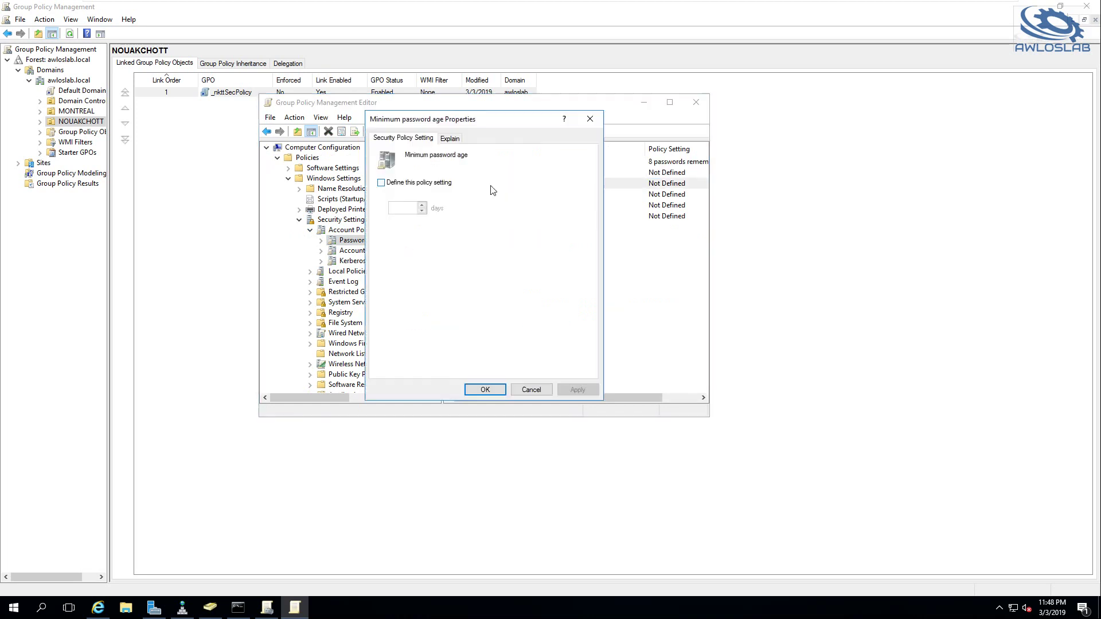
pyautogui.click(381, 182)
pyautogui.doubleClick(399, 208)
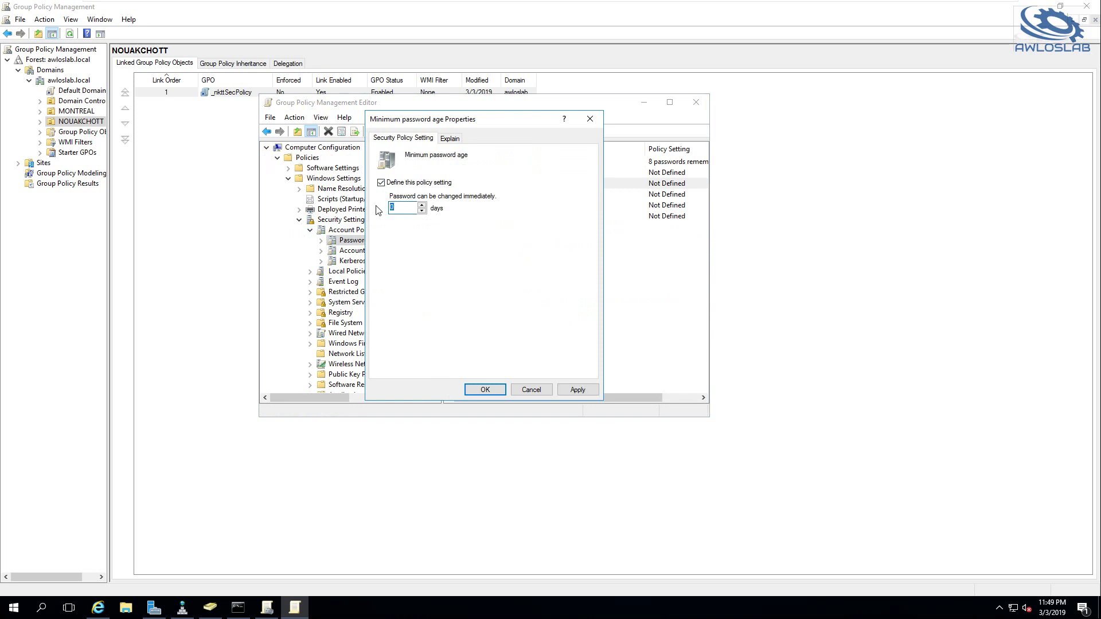
pyautogui.click(589, 390)
pyautogui.click(533, 306)
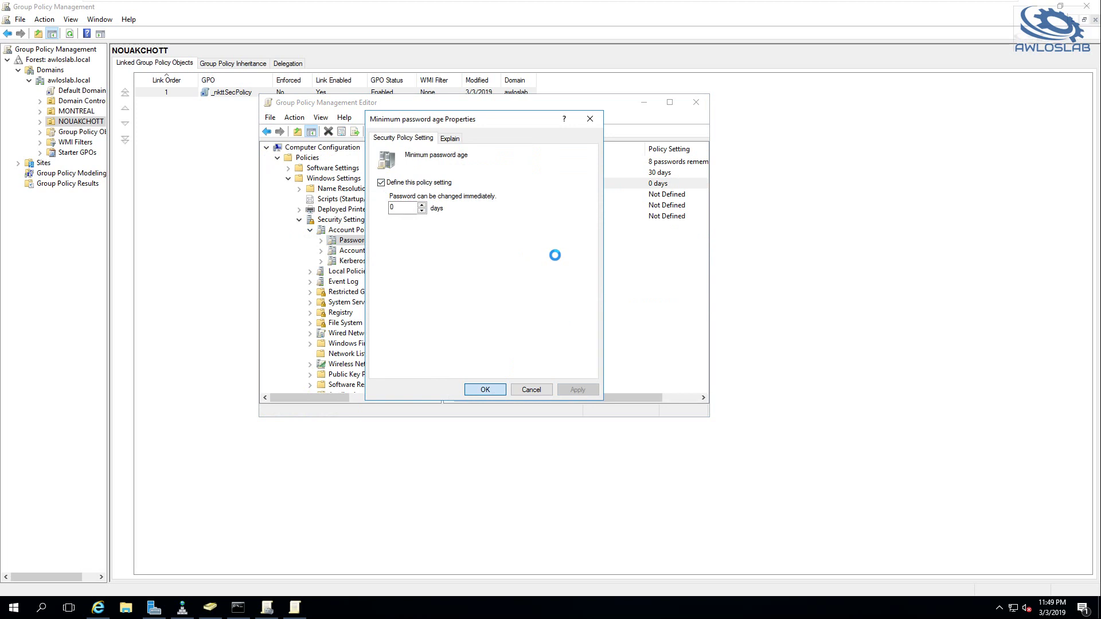
pyautogui.press('Return')
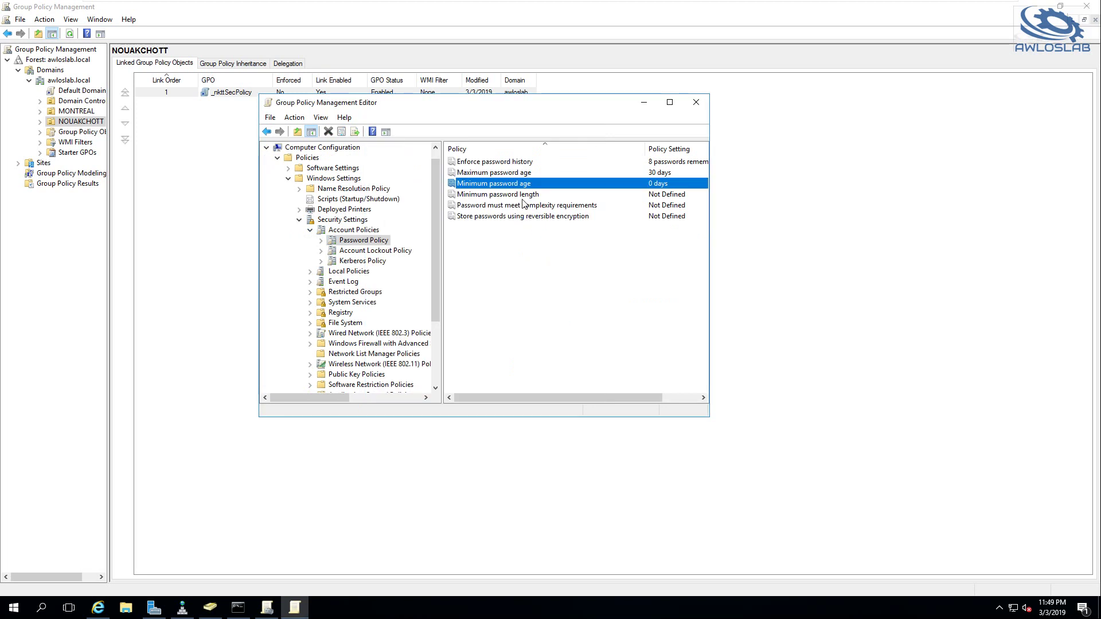
# Set maximum password age to 60 days and minimum password length to 8 characters
pyautogui.doubleClick(505, 176)
pyautogui.click(394, 207)
pyautogui.write('60')
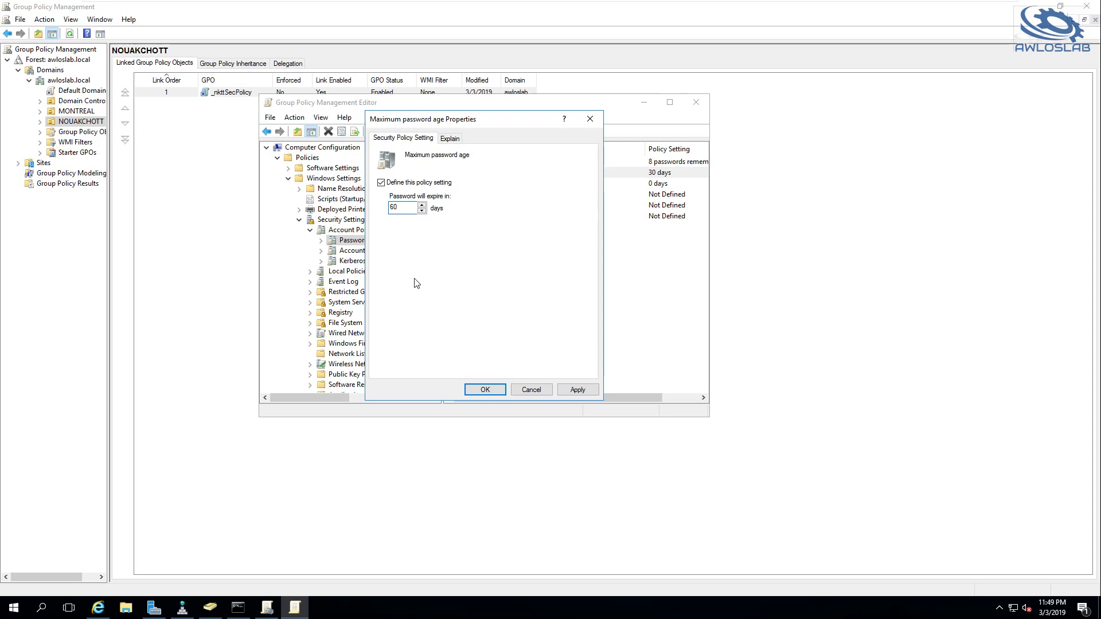
pyautogui.click(486, 390)
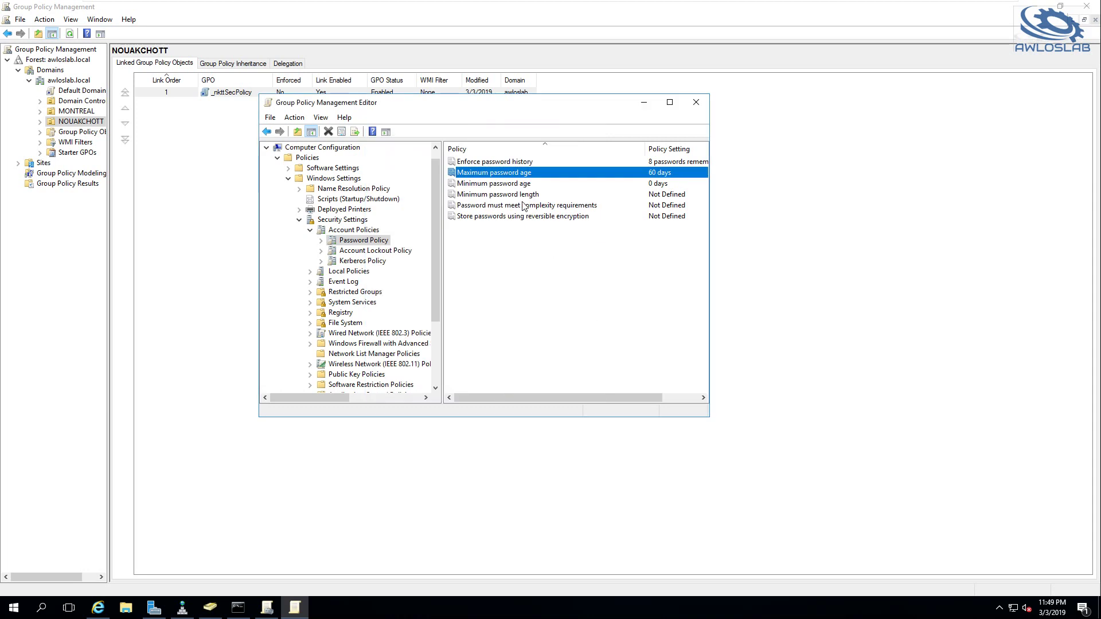
pyautogui.doubleClick(503, 196)
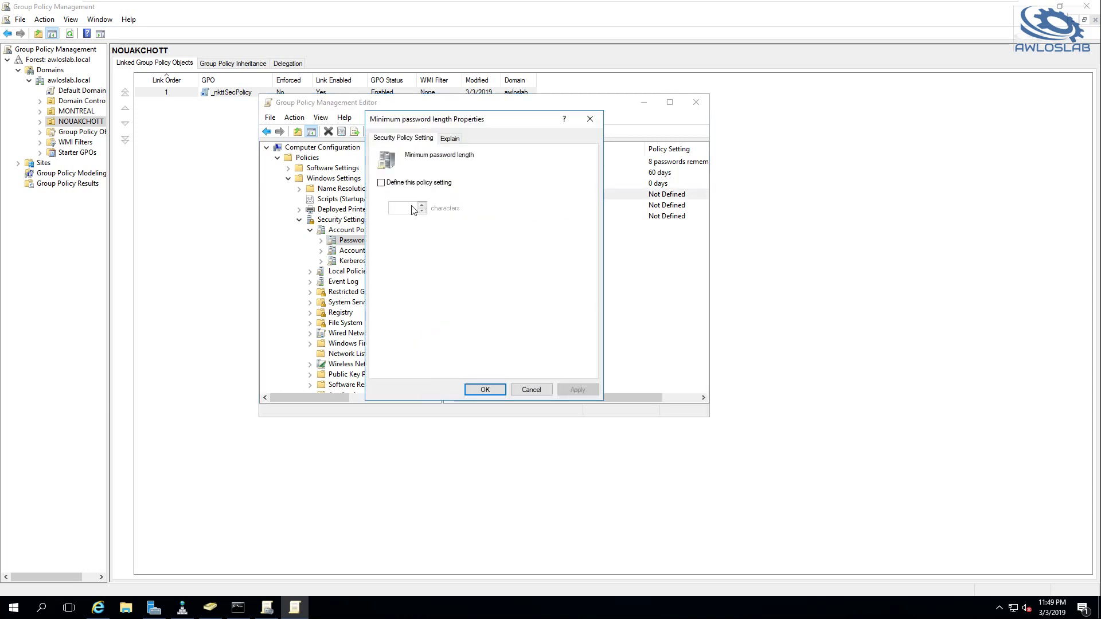
pyautogui.click(393, 184)
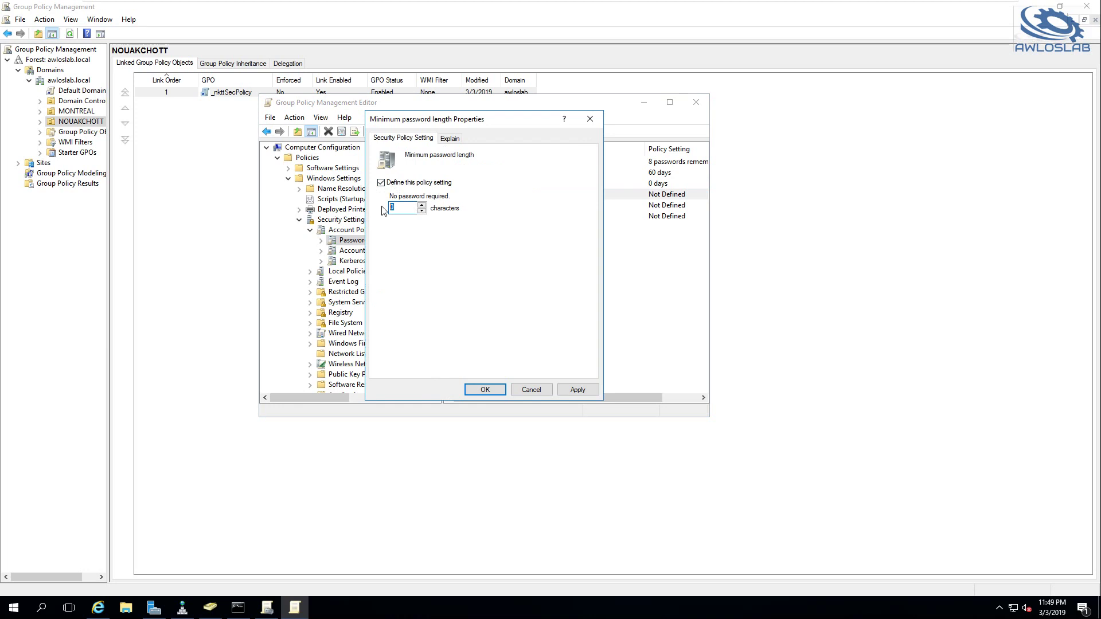
pyautogui.write('8')
pyautogui.click(576, 389)
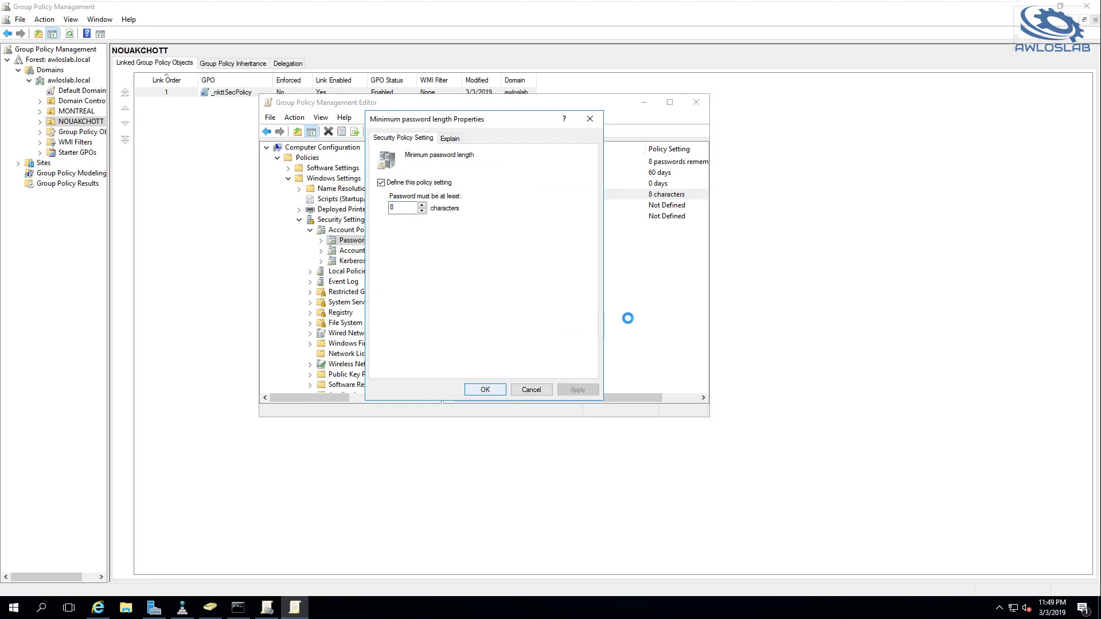
pyautogui.press('Return')
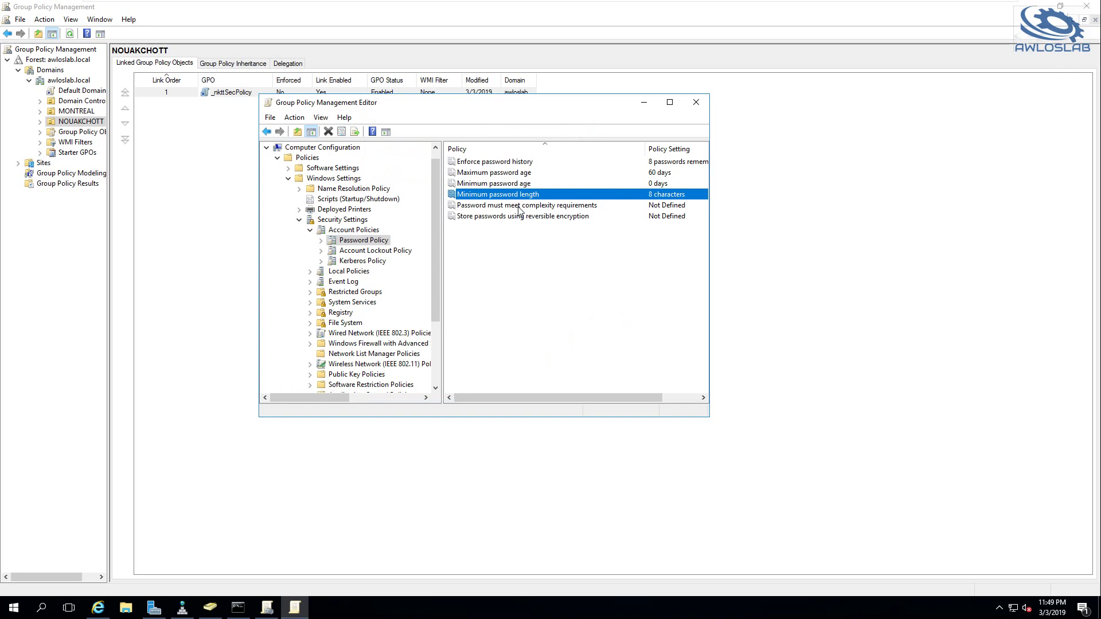
# Define the password complexity requirement as Enabled
pyautogui.doubleClick(519, 207)
pyautogui.click(428, 181)
pyautogui.click(578, 390)
pyautogui.click(483, 390)
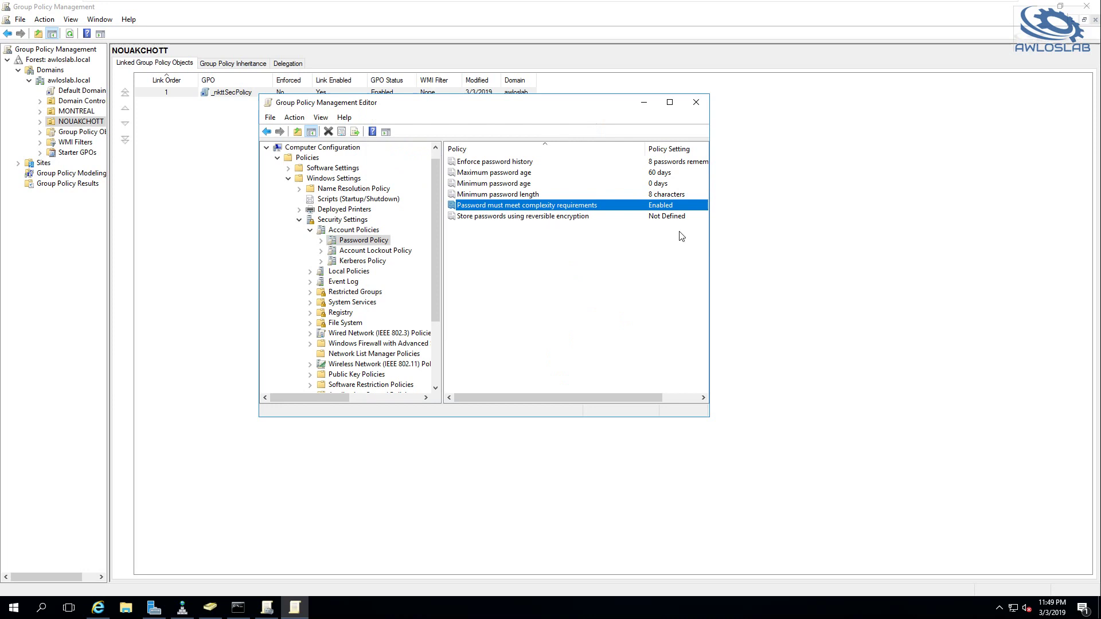
pyautogui.click(299, 220)
# Expand computer Preferences > Control Panel Settings, then show NOUAKCHOTT's Users OU in Active Directory Users and Computers
pyautogui.click(314, 259)
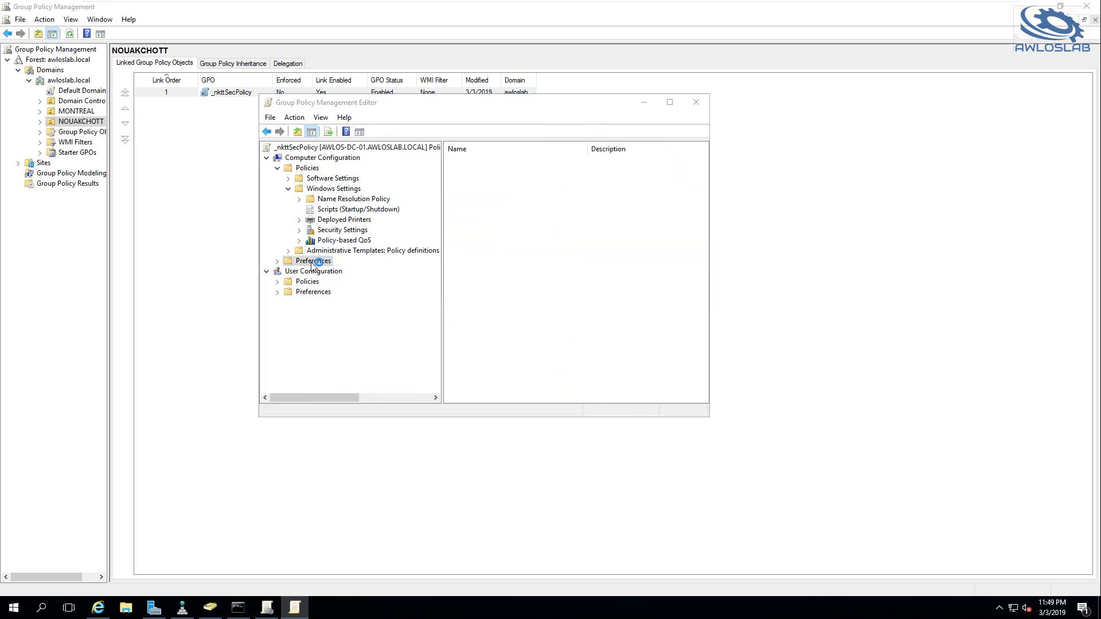
pyautogui.click(278, 261)
pyautogui.click(293, 282)
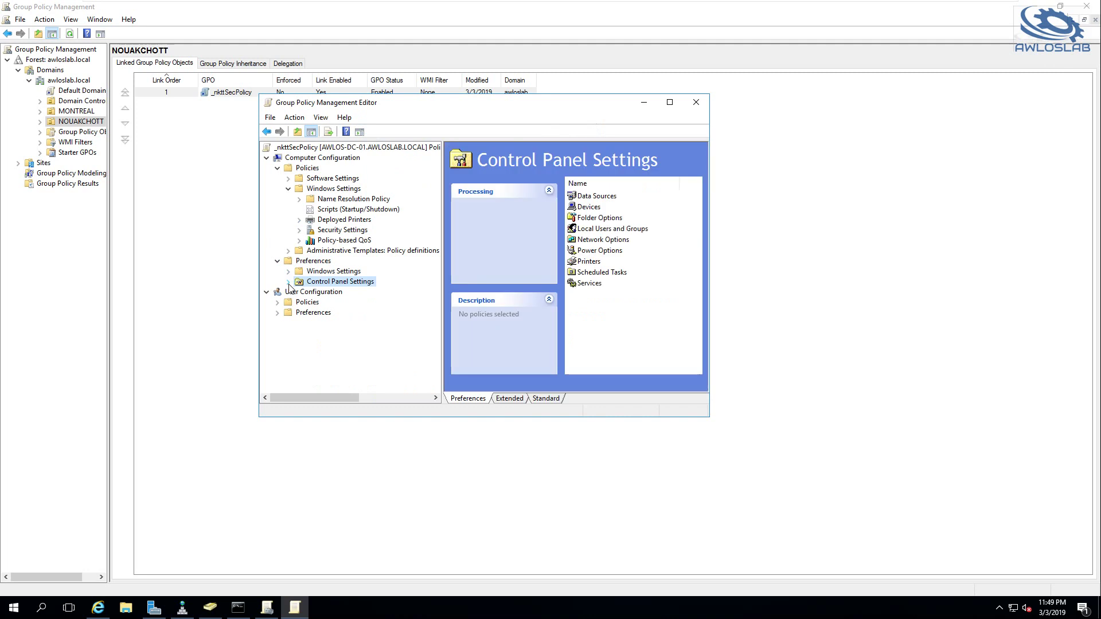
pyautogui.click(289, 281)
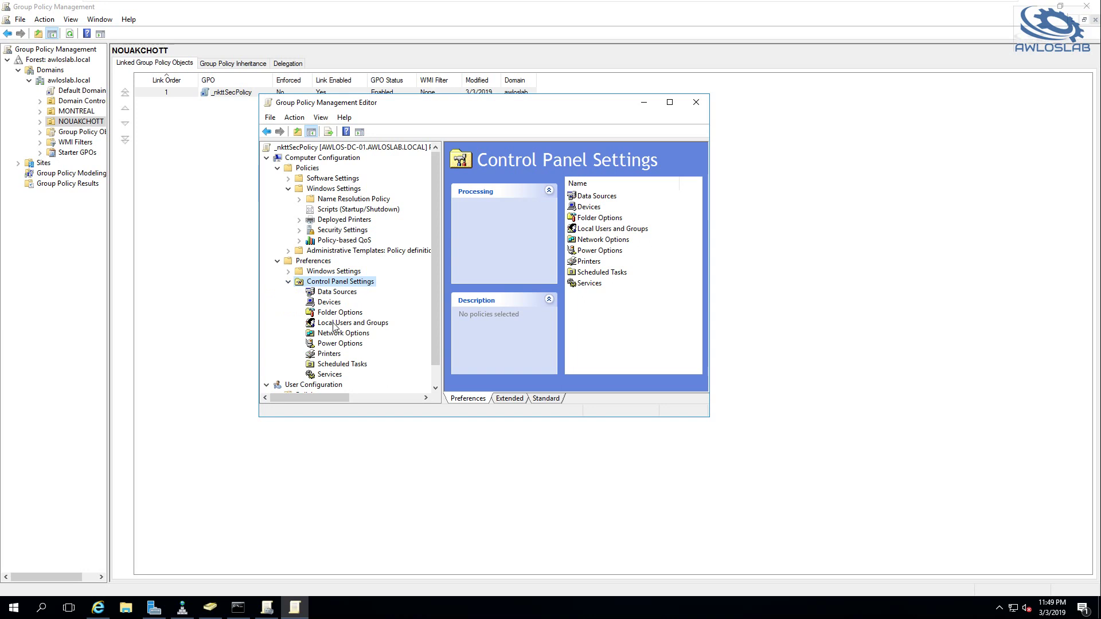
pyautogui.click(213, 611)
pyautogui.click(110, 218)
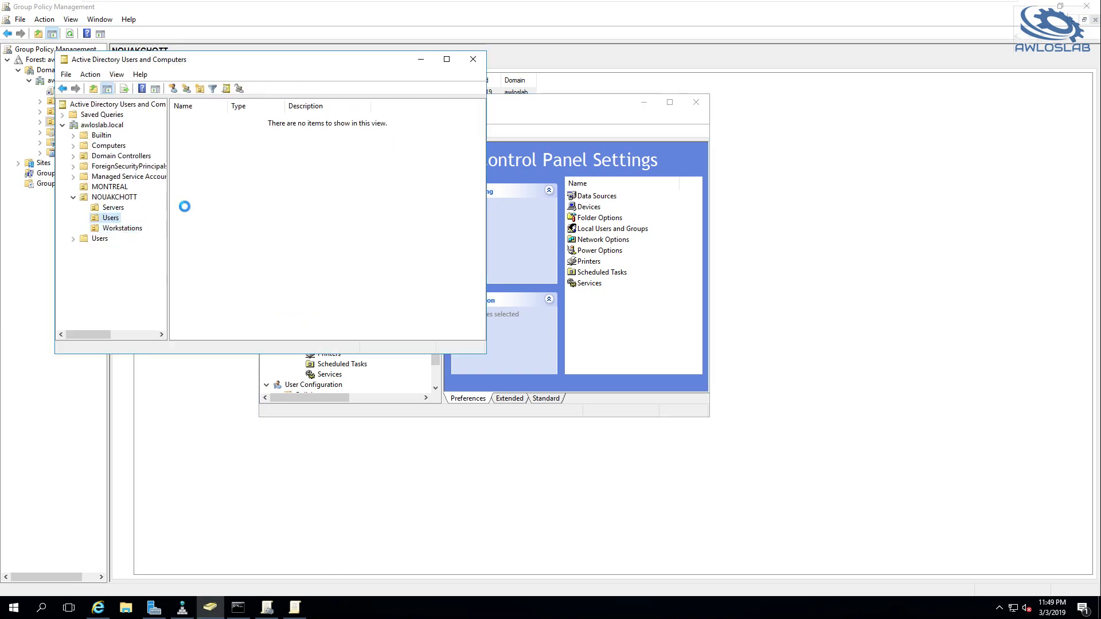
# Create a new global security group named localAdmins in NOUAKCHOTT's Users OU
pyautogui.doubleClick(263, 109)
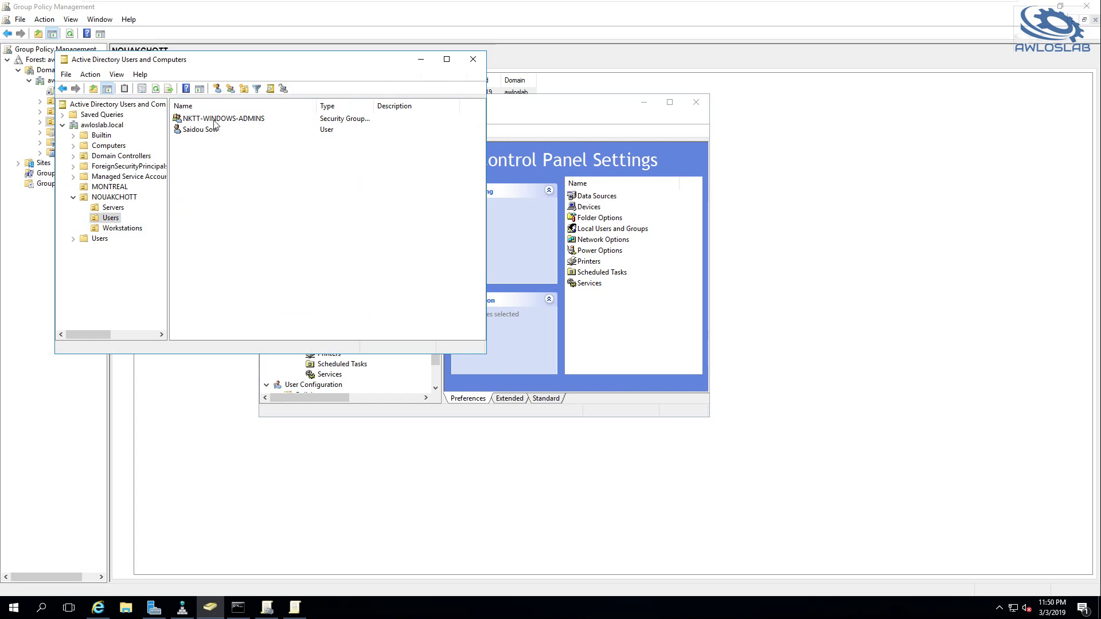
pyautogui.rightClick(266, 211)
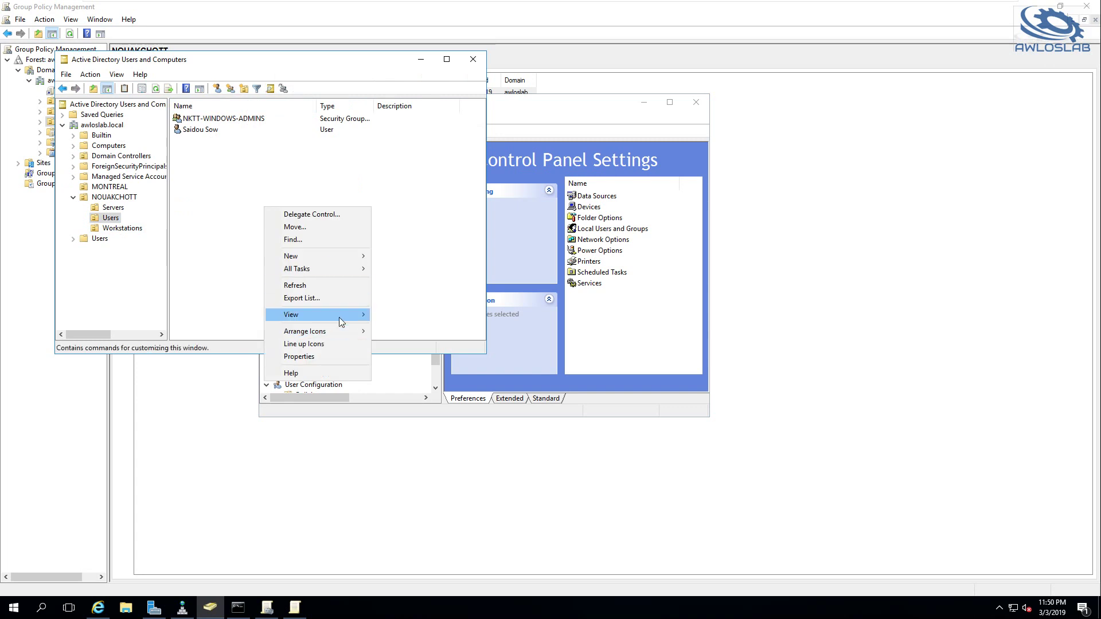
pyautogui.moveTo(329, 257)
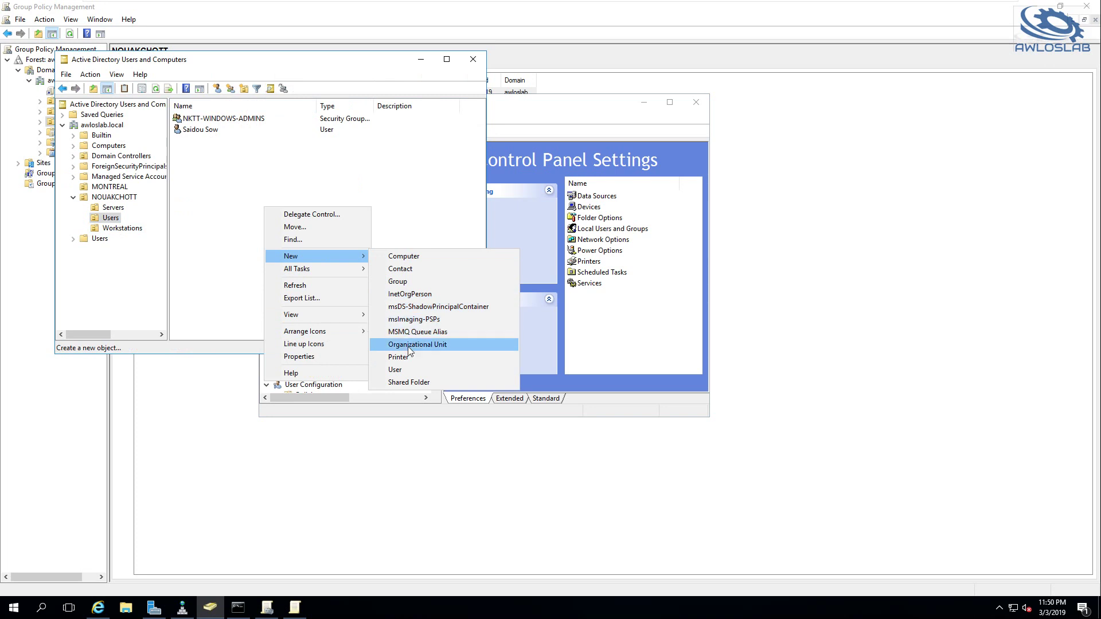
pyautogui.click(411, 281)
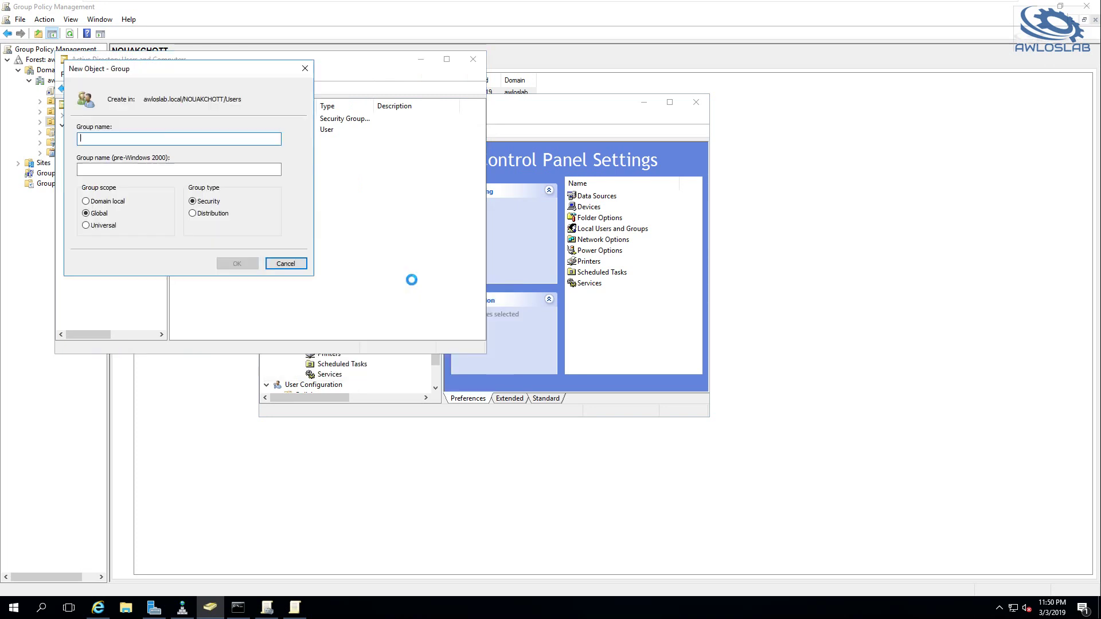
pyautogui.write('localAdmins')
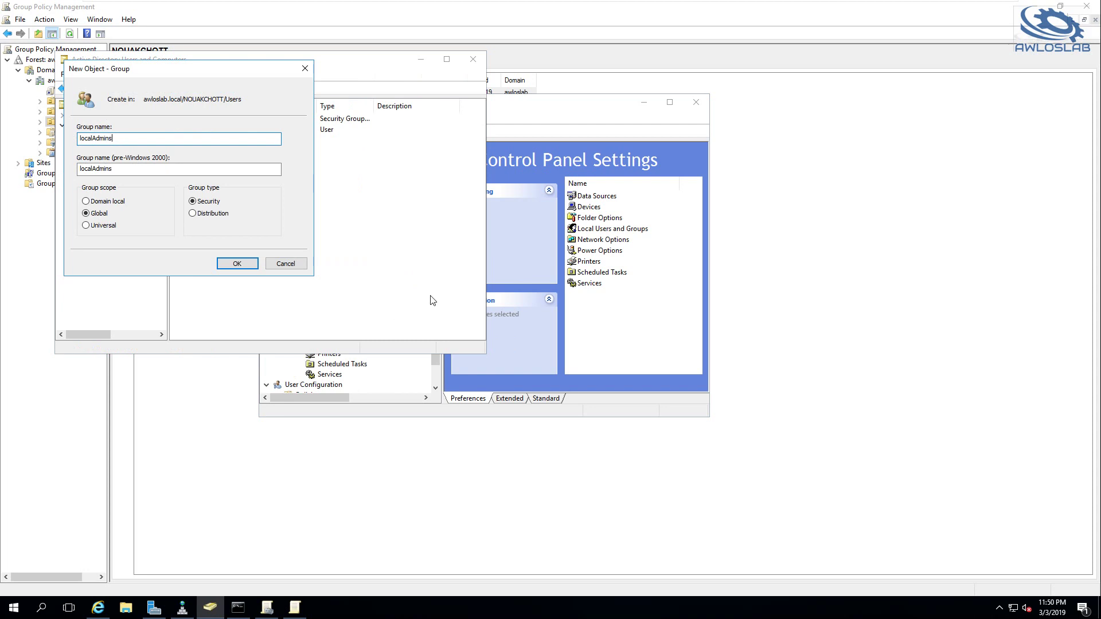
pyautogui.click(229, 264)
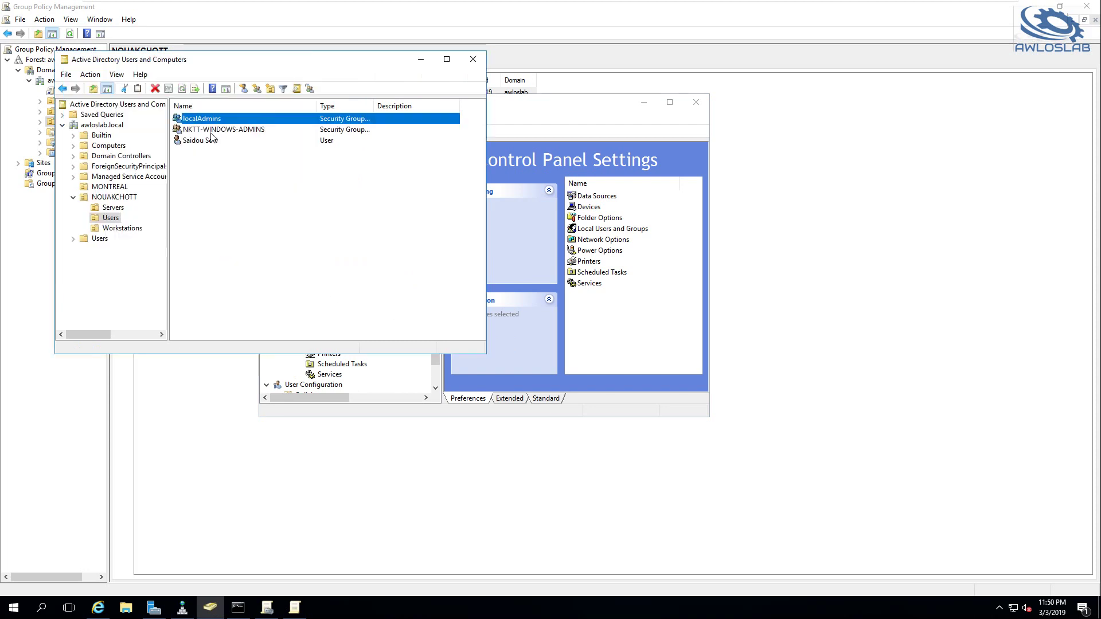
# Add NKTT-WINDOWS-ADMINS as a member of localAdmins, fixing a misspelled name, then return to the policy editor
pyautogui.doubleClick(213, 121)
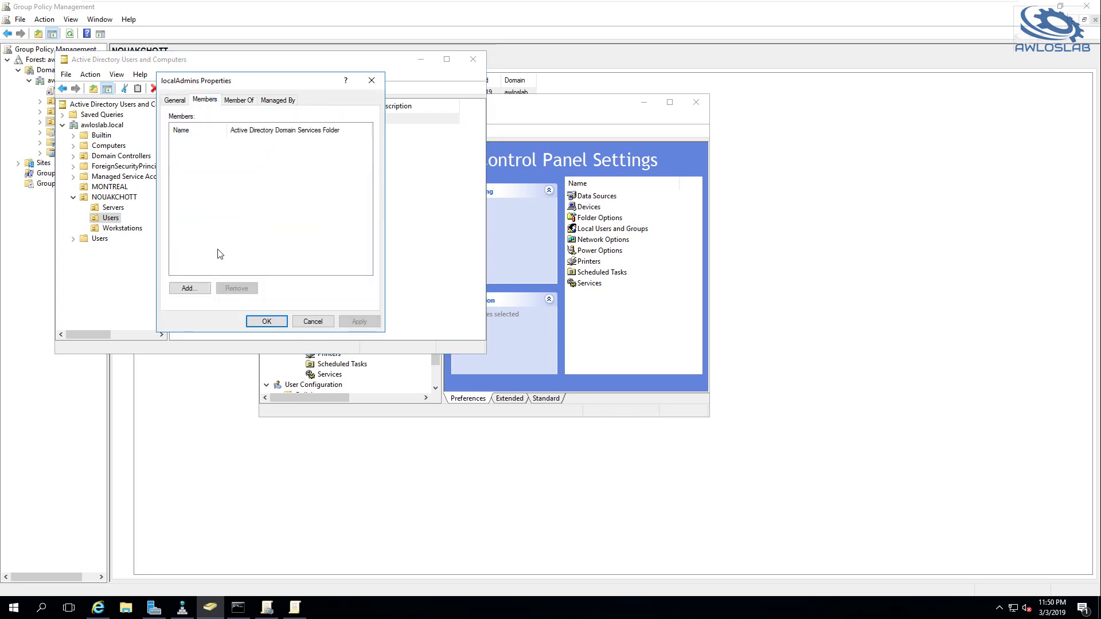
pyautogui.click(188, 289)
pyautogui.write('N')
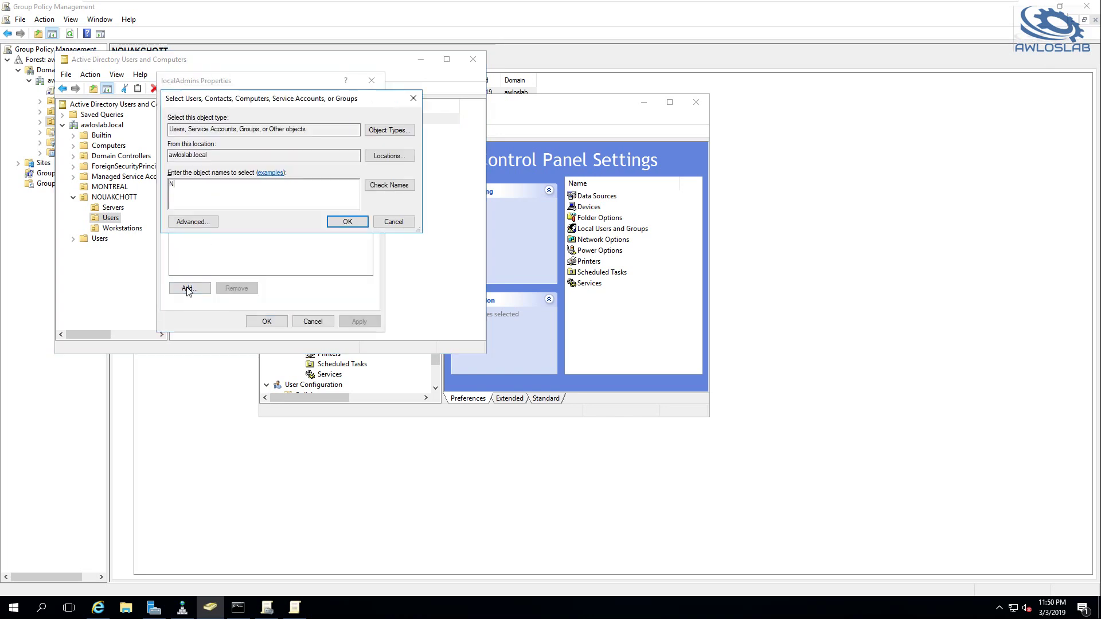
pyautogui.write('KTT-ADMIN')
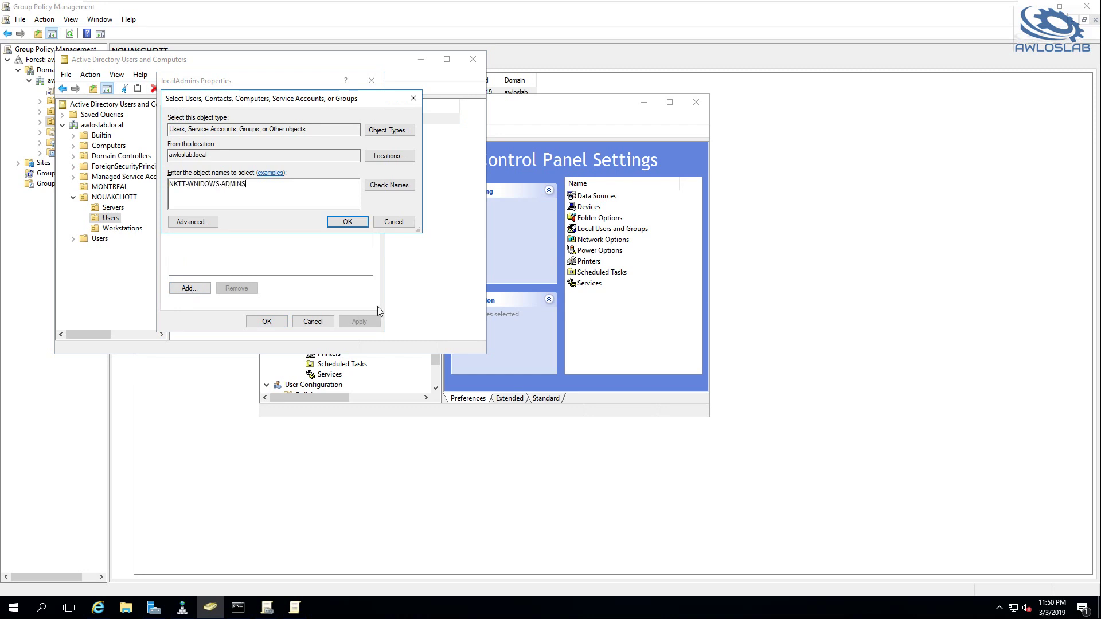
pyautogui.click(347, 222)
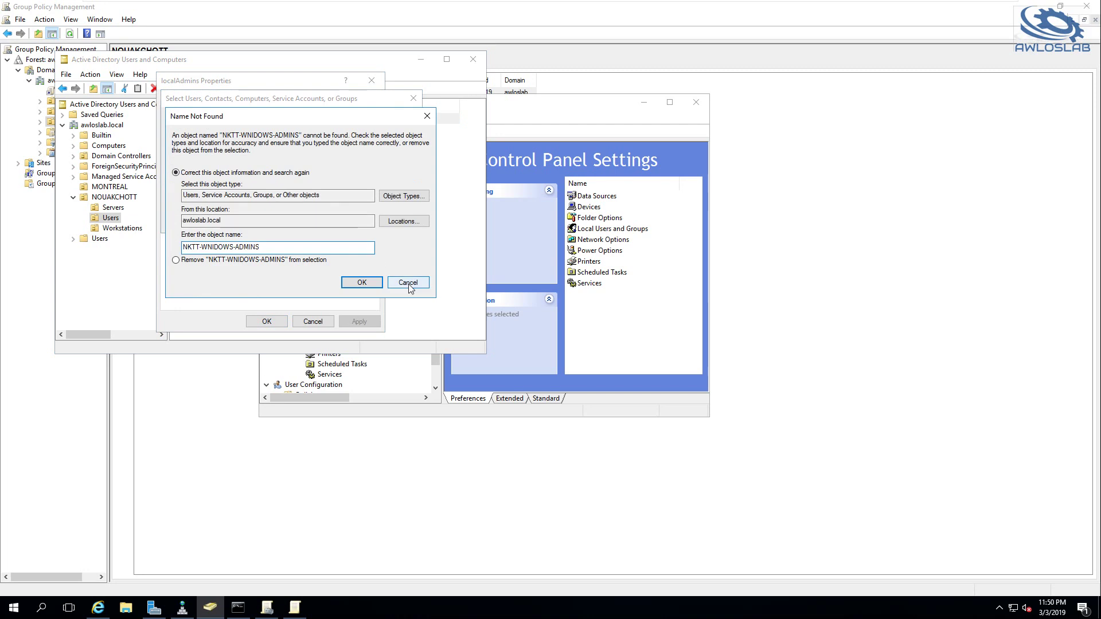
pyautogui.click(408, 284)
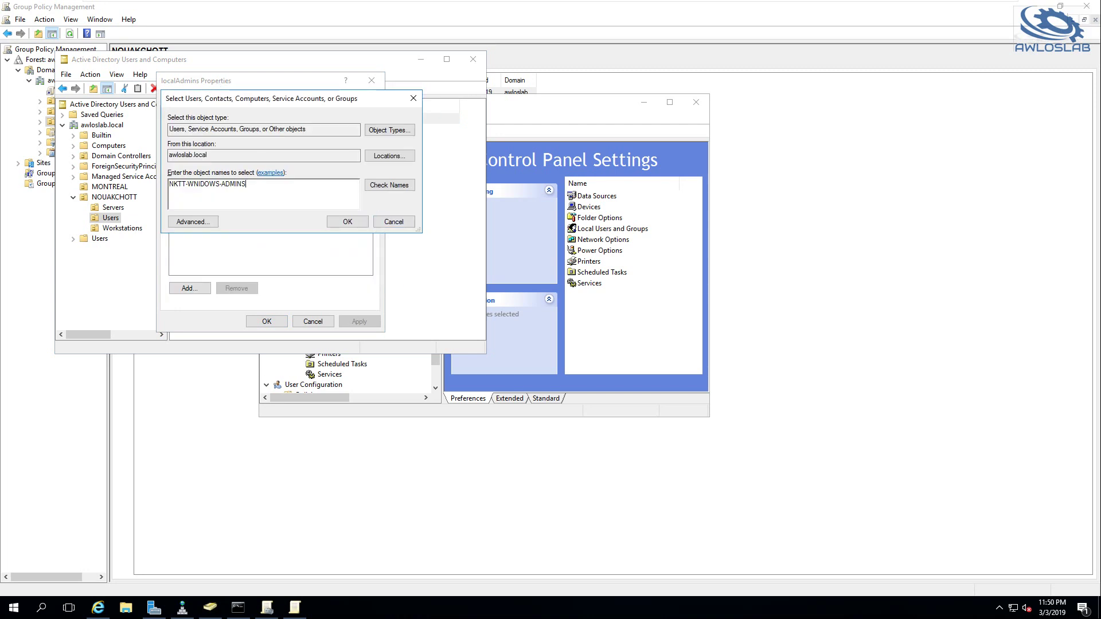
pyautogui.press('Left')
pyautogui.press('Left')
pyautogui.press('Left')
pyautogui.press('Left')
pyautogui.press('Left')
pyautogui.press('Left')
pyautogui.press('Left')
pyautogui.press('Left')
pyautogui.press('Left')
pyautogui.press('Left')
pyautogui.press('Left')
pyautogui.press('BackSpace')
pyautogui.press('BackSpace')
pyautogui.write('IN')
pyautogui.click(406, 192)
pyautogui.click(346, 223)
pyautogui.click(359, 321)
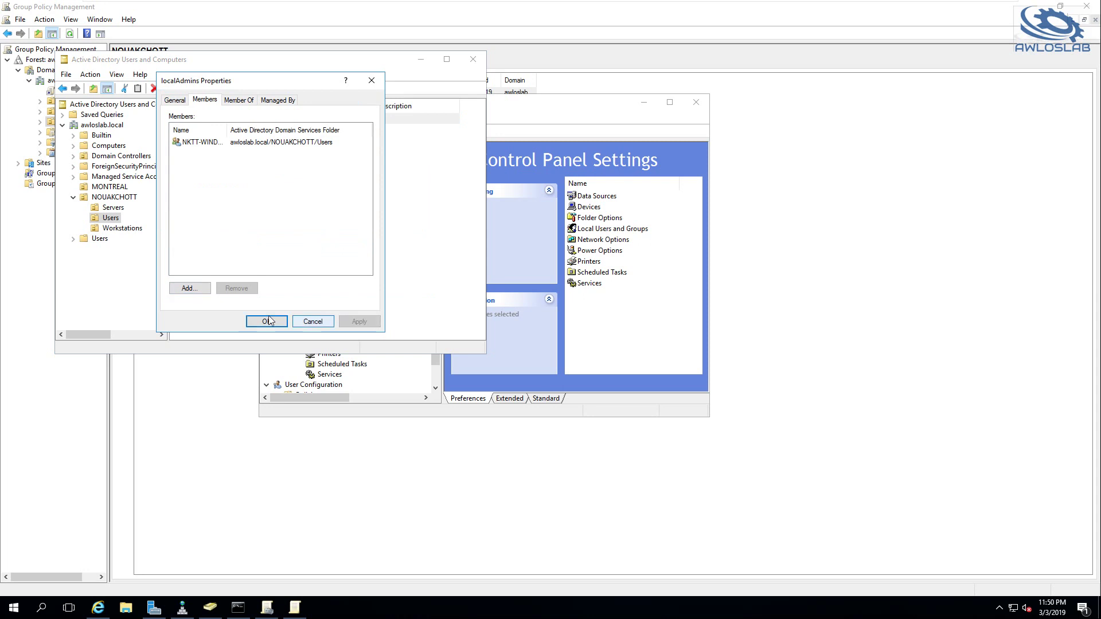
pyautogui.click(267, 321)
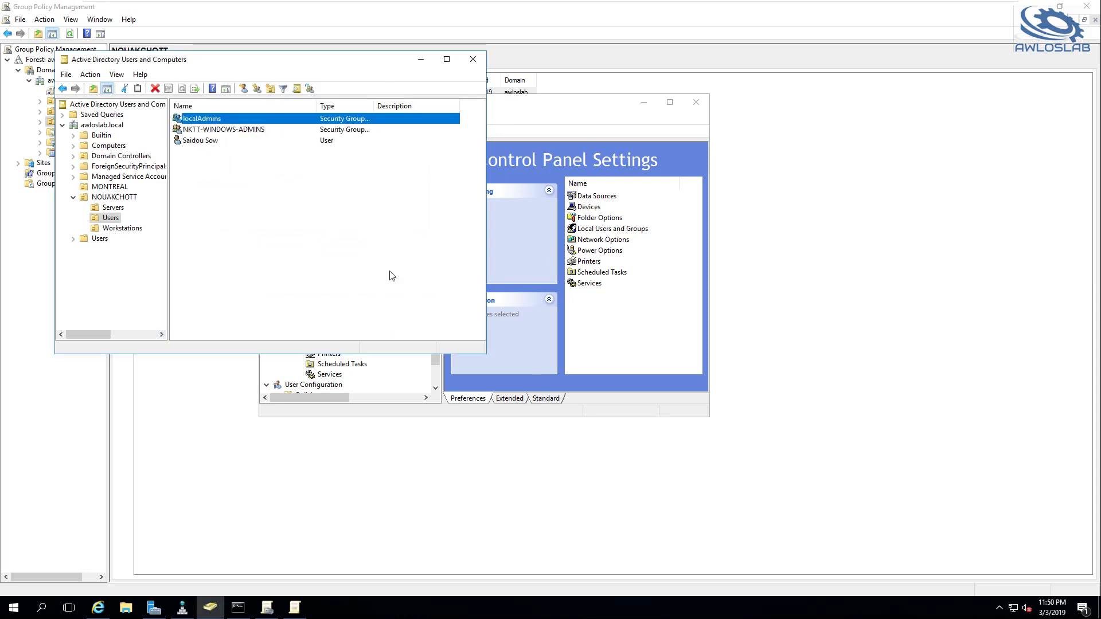
pyautogui.click(385, 410)
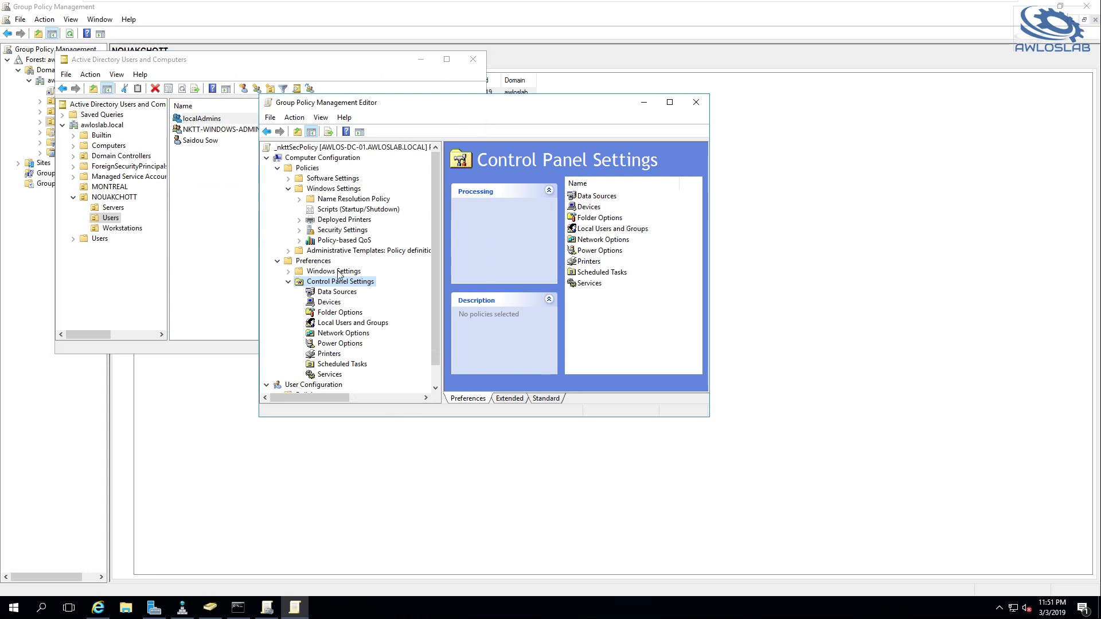
# Create a new Local Group preference under Local Users and Groups for the Administrators group
pyautogui.click(311, 261)
pyautogui.click(332, 282)
pyautogui.click(340, 323)
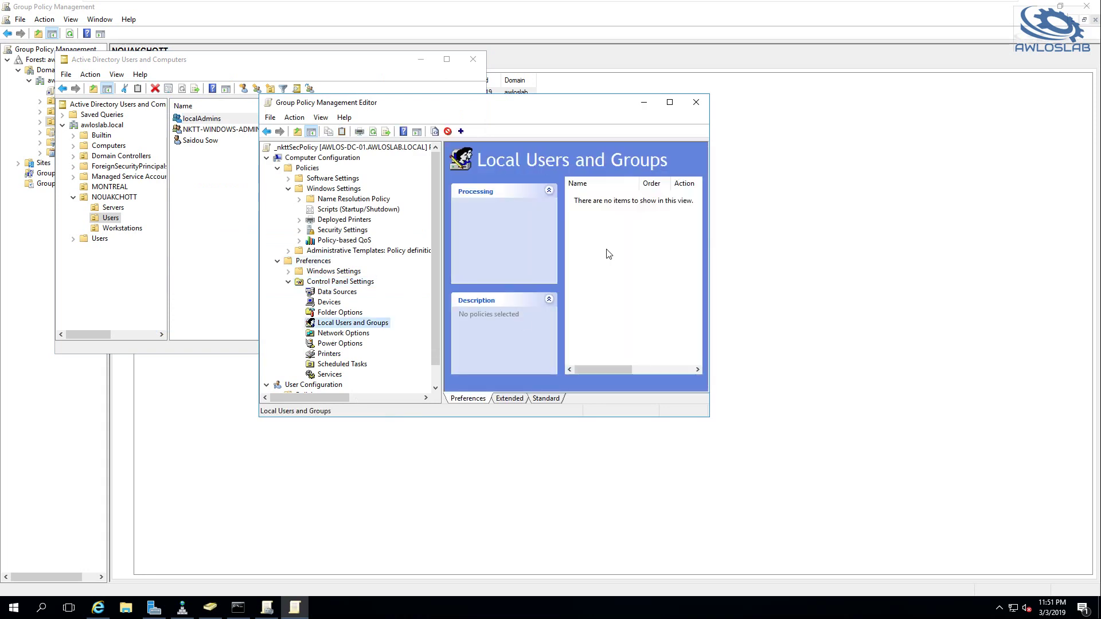
pyautogui.rightClick(587, 230)
pyautogui.moveTo(613, 241)
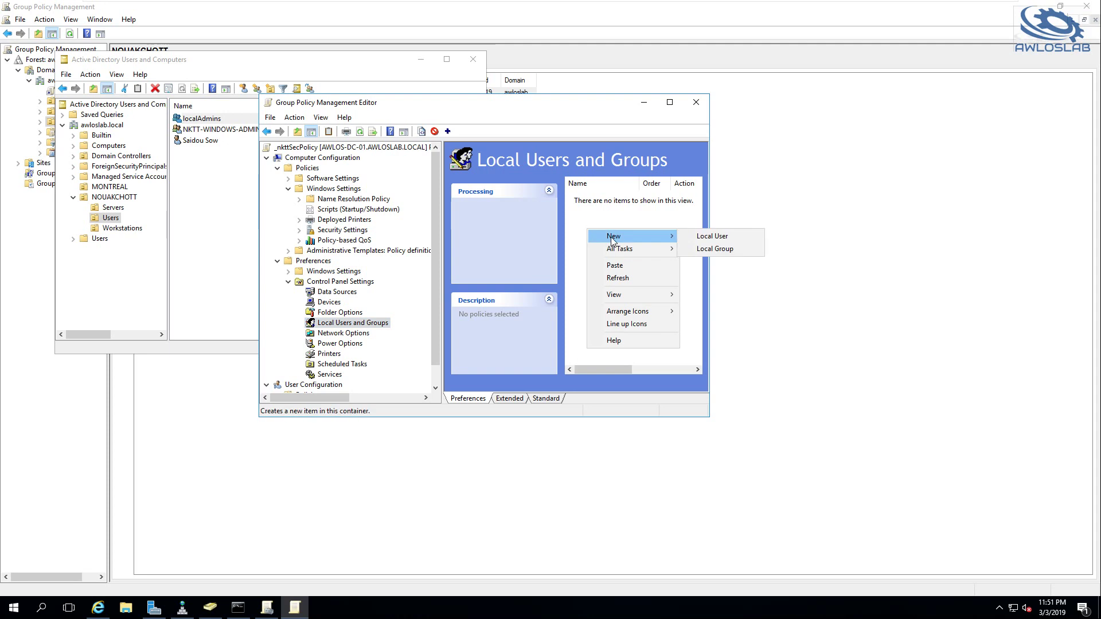
pyautogui.click(714, 249)
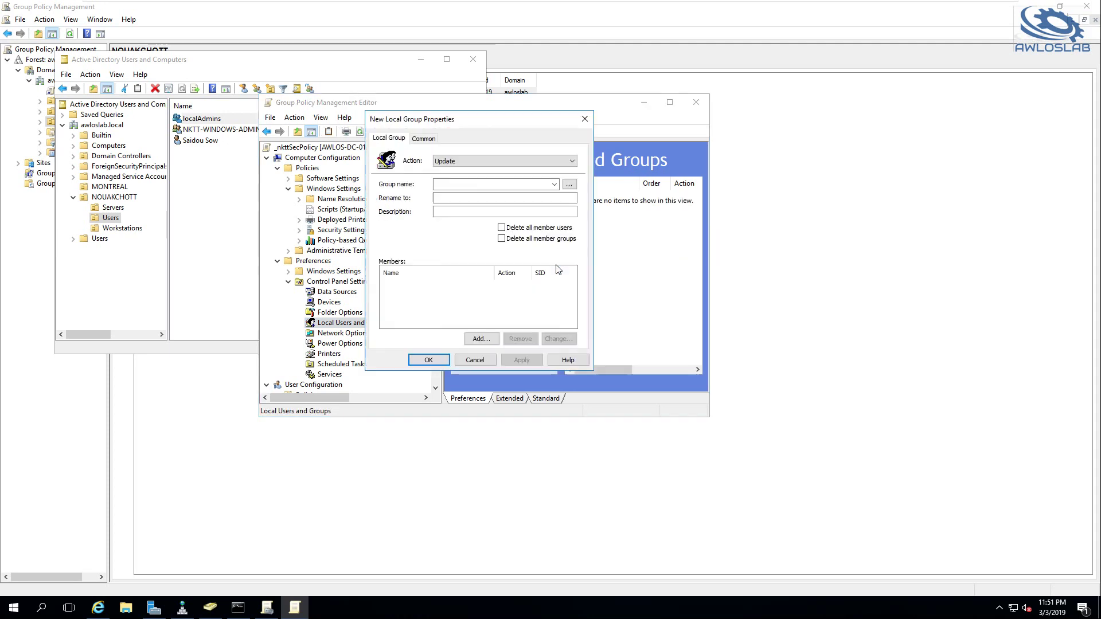
pyautogui.click(455, 184)
pyautogui.write('Administrators')
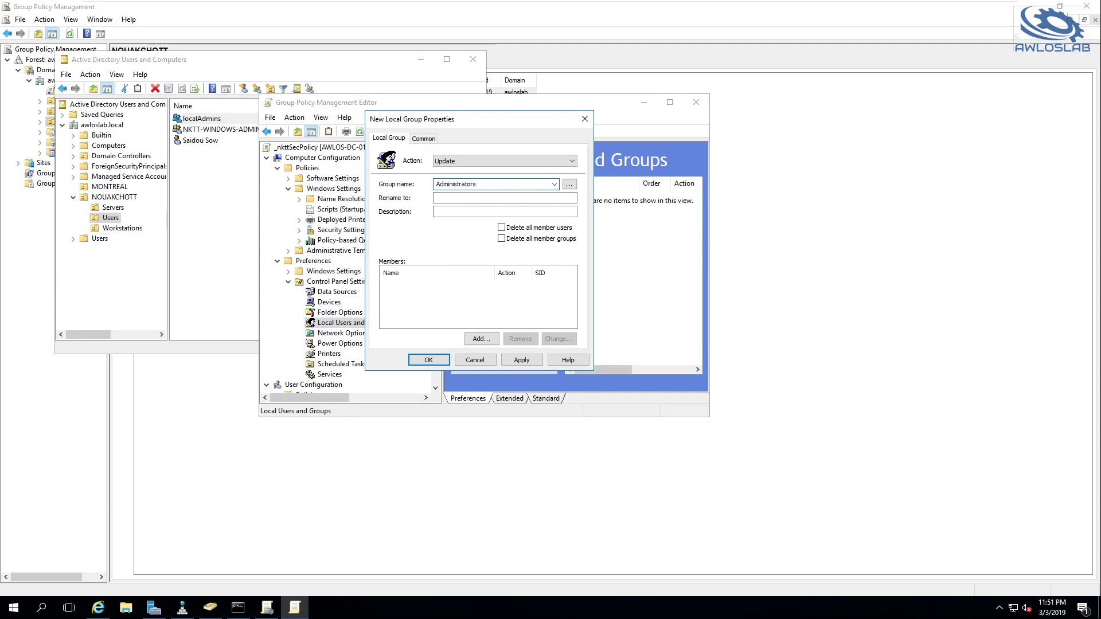
# Add AWLOSLAB\localAdmins as a member and save the Administrators preference
pyautogui.click(480, 339)
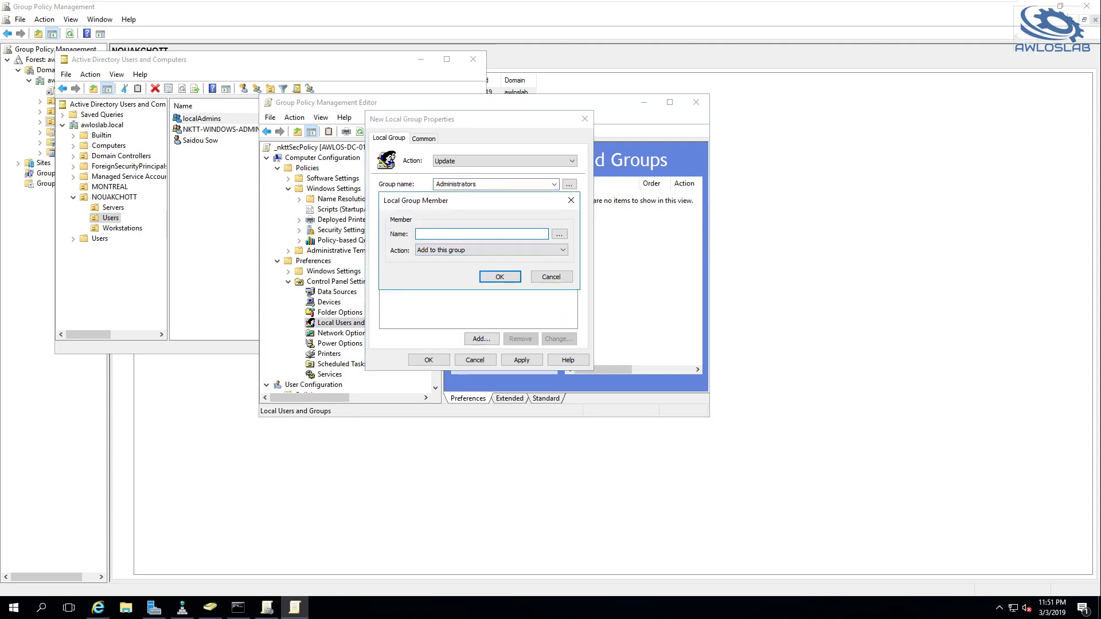
pyautogui.click(558, 236)
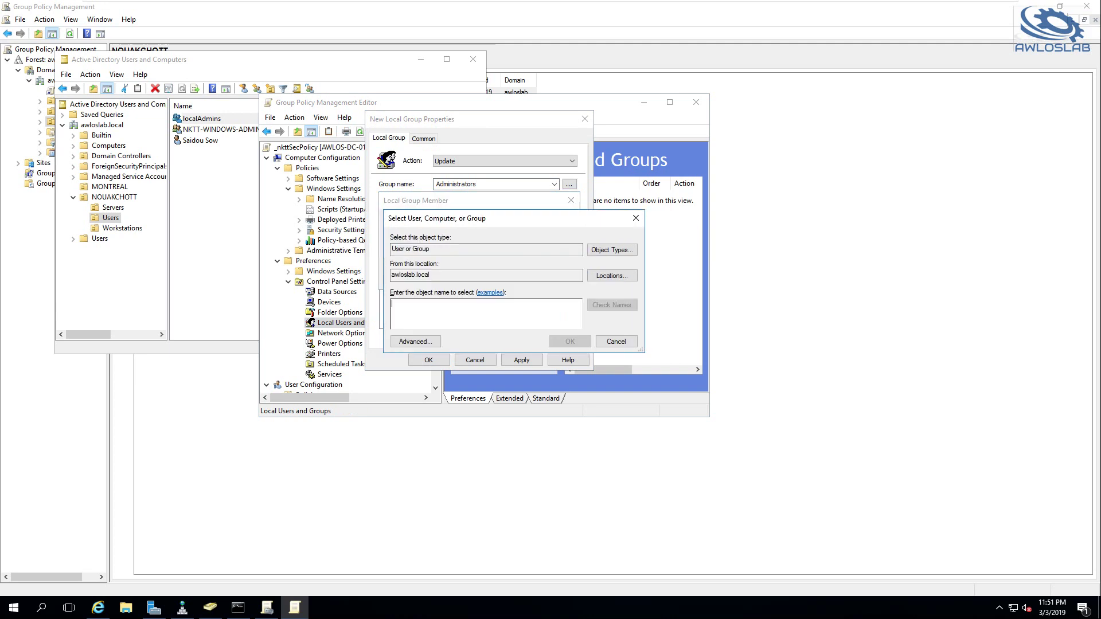
pyautogui.write('localAdmins')
pyautogui.click(612, 305)
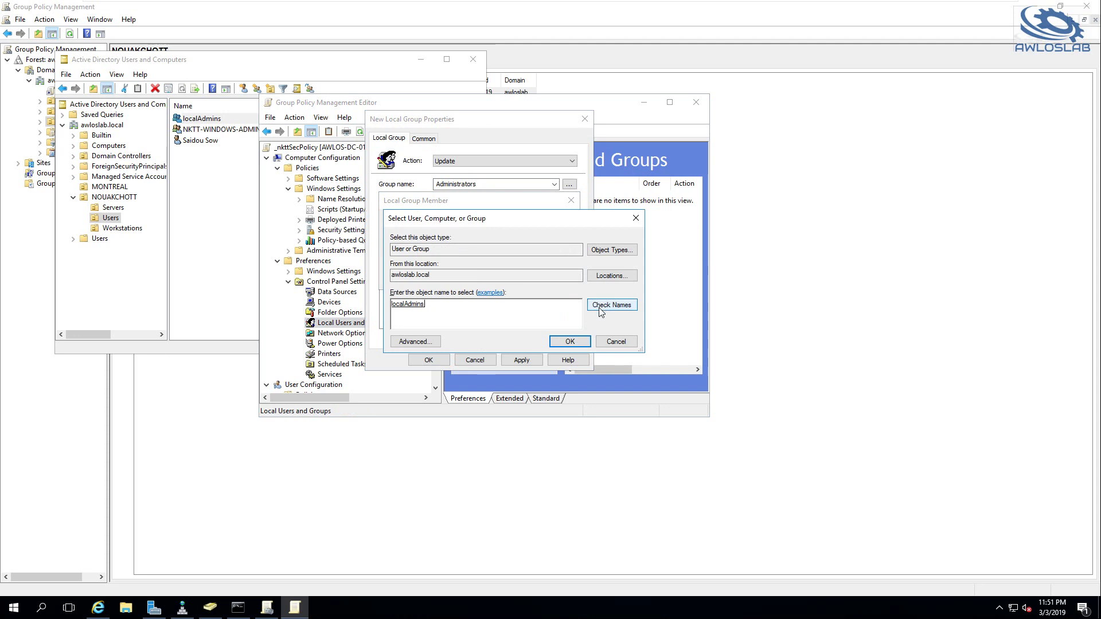
pyautogui.click(567, 343)
pyautogui.click(506, 279)
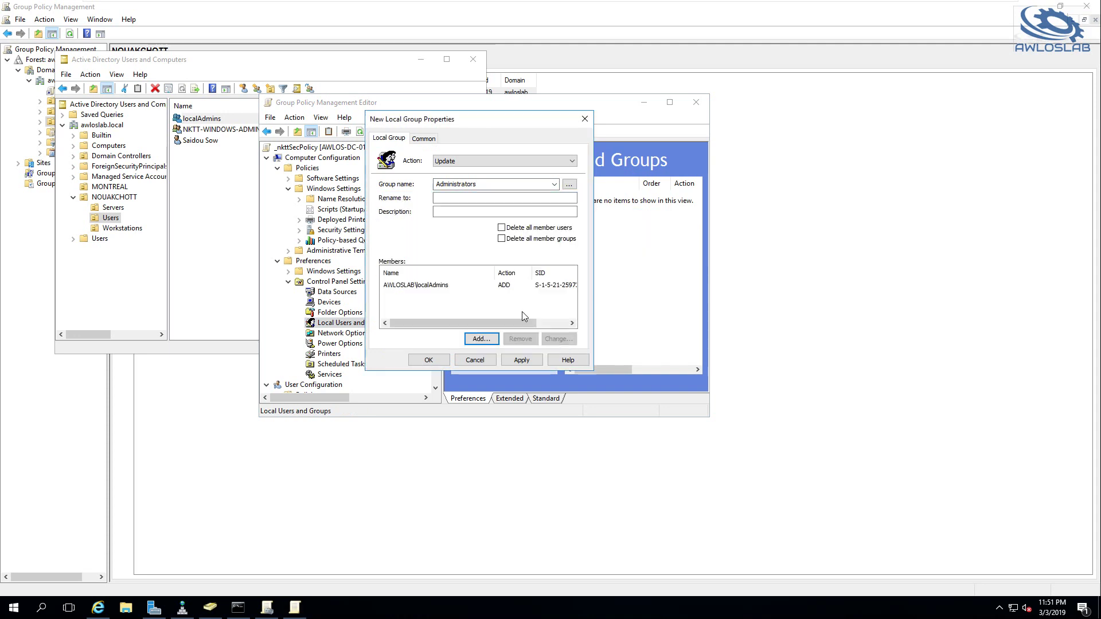
pyautogui.click(522, 362)
pyautogui.click(428, 360)
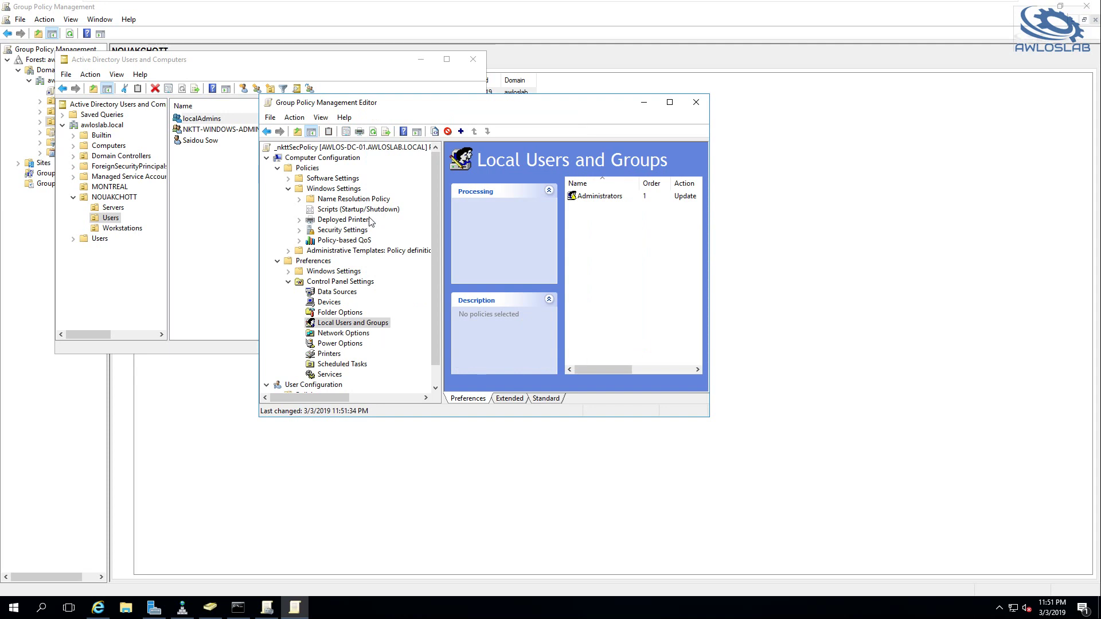
# Close the policy editor and ADUC, then confirm _nkttSecPolicy has precedence 1 over Default Domain Policy for NOUAKCHOTT
pyautogui.click(695, 102)
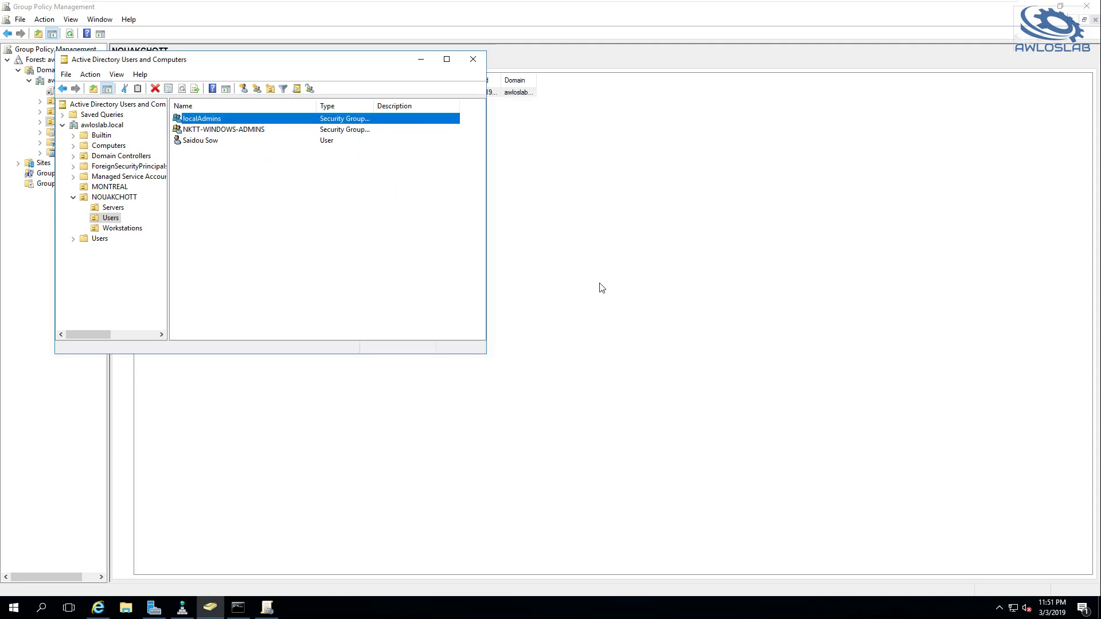
pyautogui.click(472, 61)
pyautogui.click(285, 118)
pyautogui.click(254, 94)
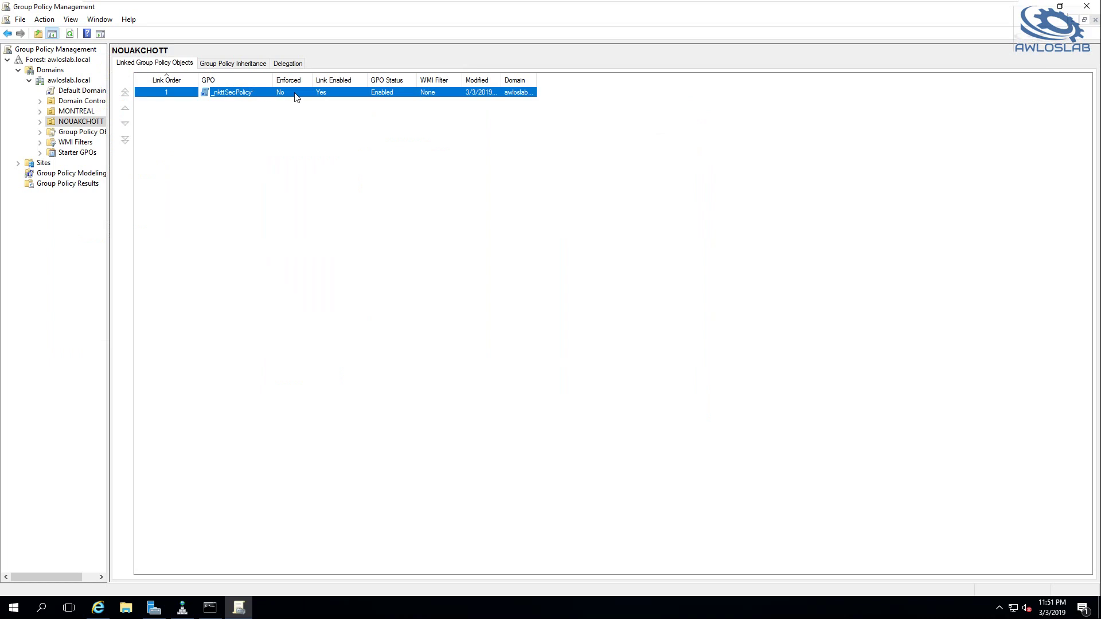
pyautogui.click(221, 65)
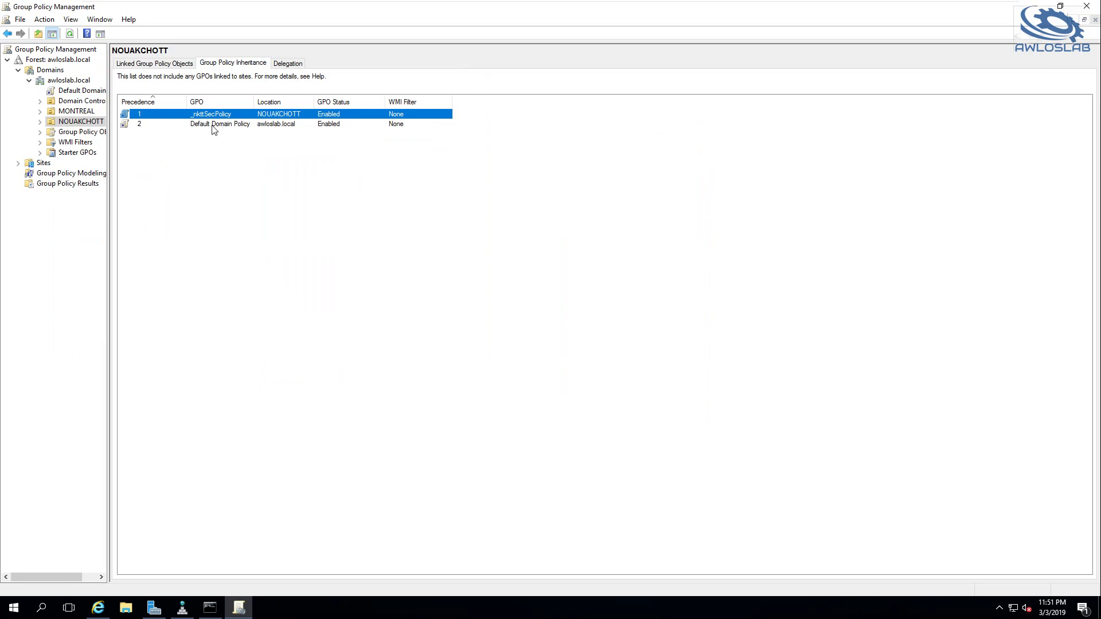
pyautogui.click(218, 126)
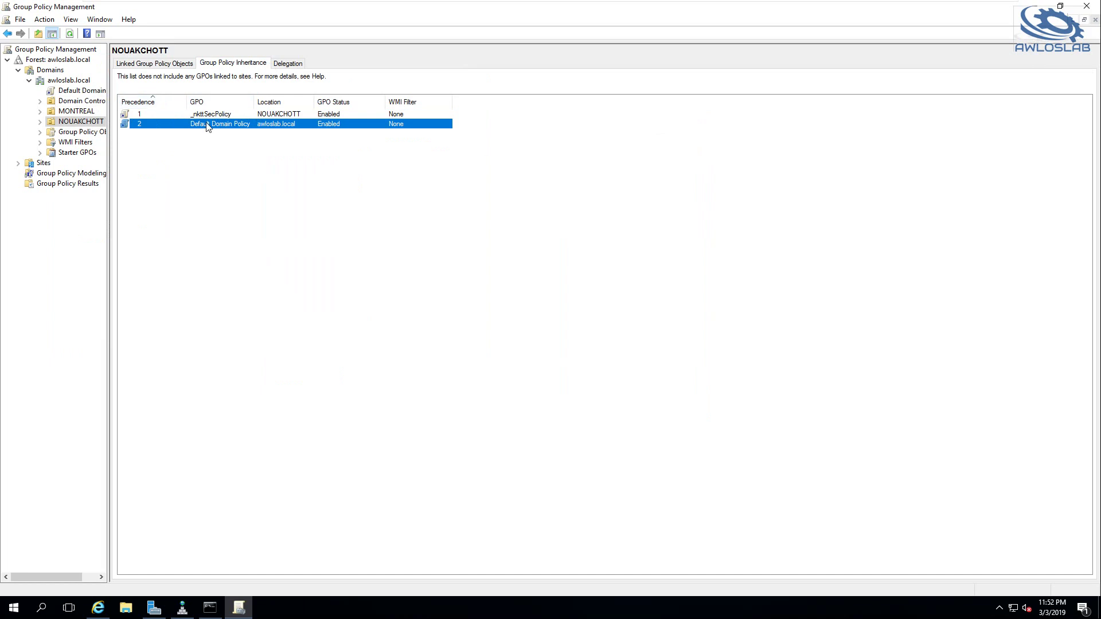
# Select the Default Domain Policy link and open its Settings report
pyautogui.click(82, 91)
pyautogui.click(633, 326)
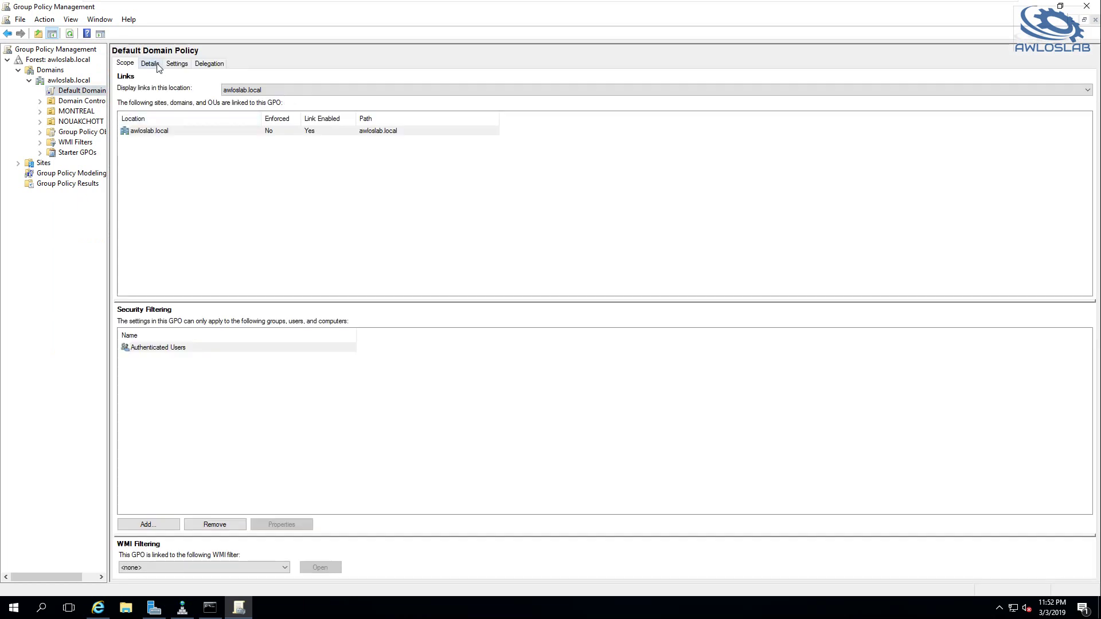
pyautogui.click(157, 65)
pyautogui.click(176, 64)
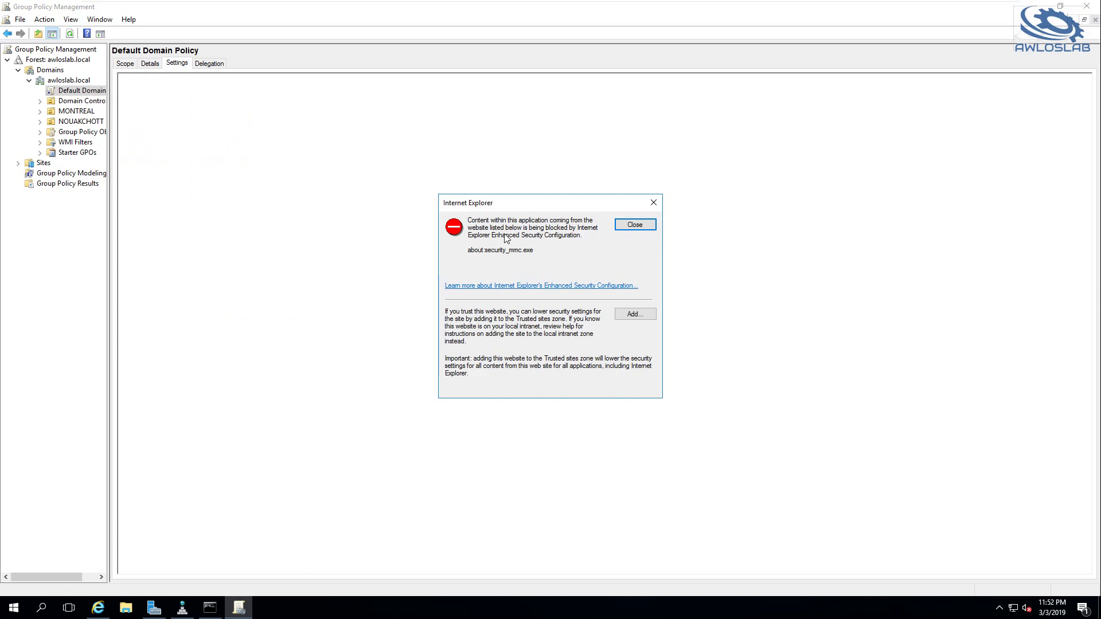
# Add the blocked report page to Trusted sites, then expand Security Settings and Password Policy
pyautogui.click(635, 314)
pyautogui.click(629, 276)
pyautogui.click(636, 382)
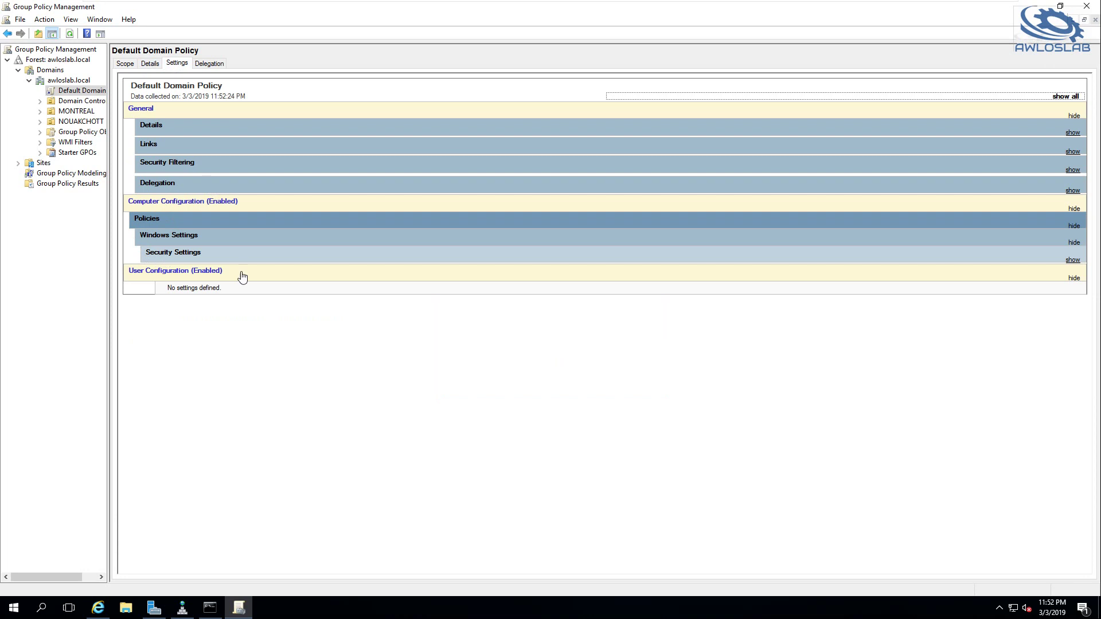
pyautogui.click(1072, 261)
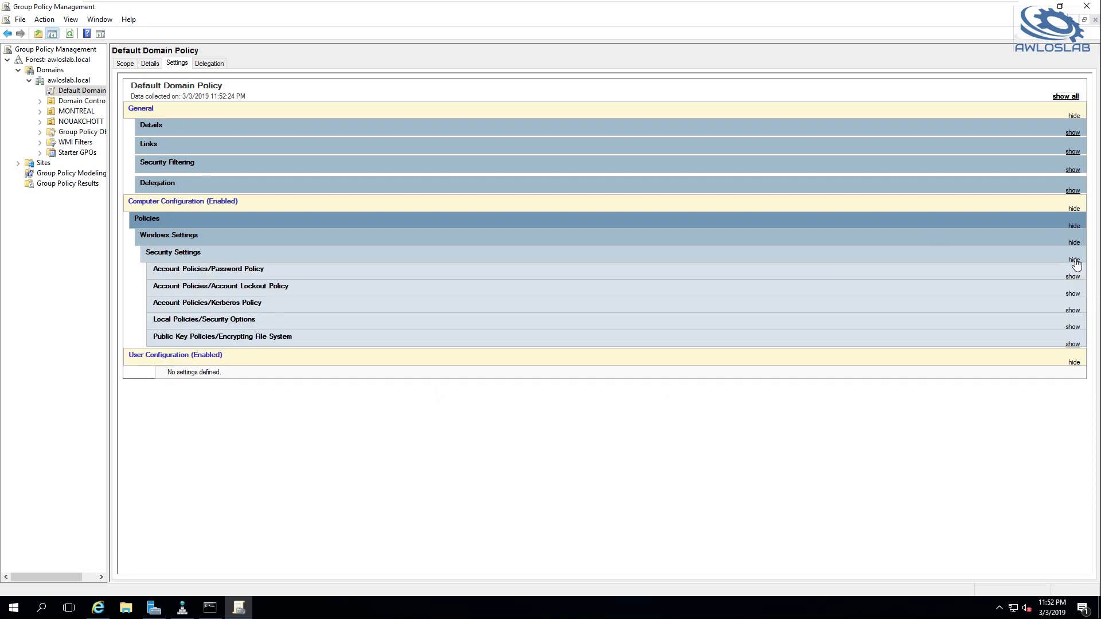
pyautogui.click(233, 270)
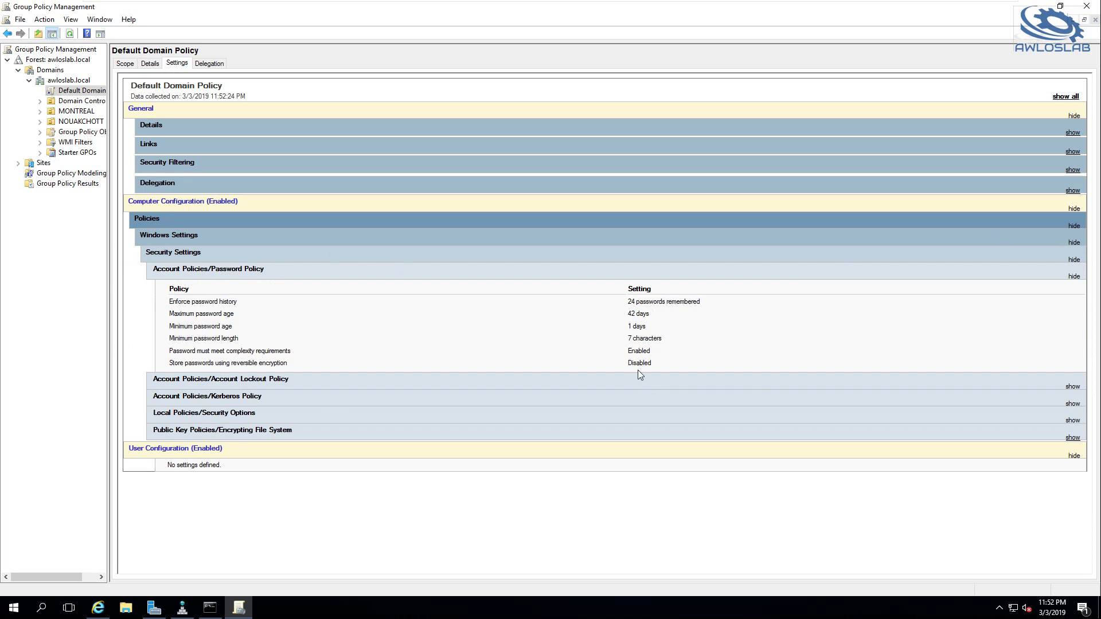
# Review _nkttSecPolicy's Password Policy settings, then show NOUAKCHOTT's Group Policy Inheritance list
pyautogui.click(40, 121)
pyautogui.click(72, 132)
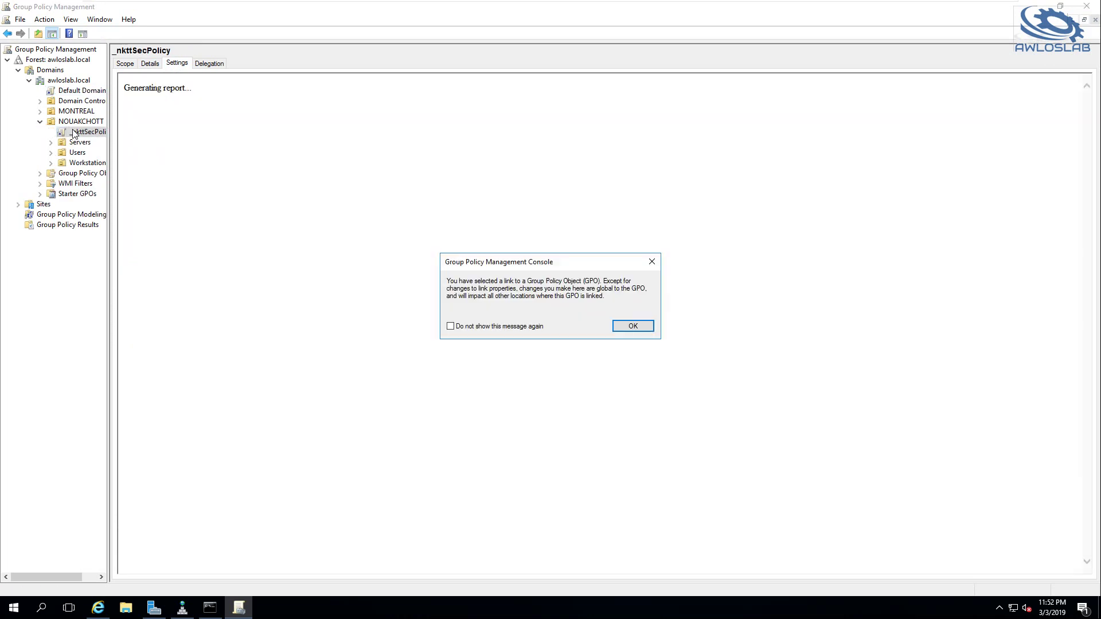
pyautogui.click(648, 326)
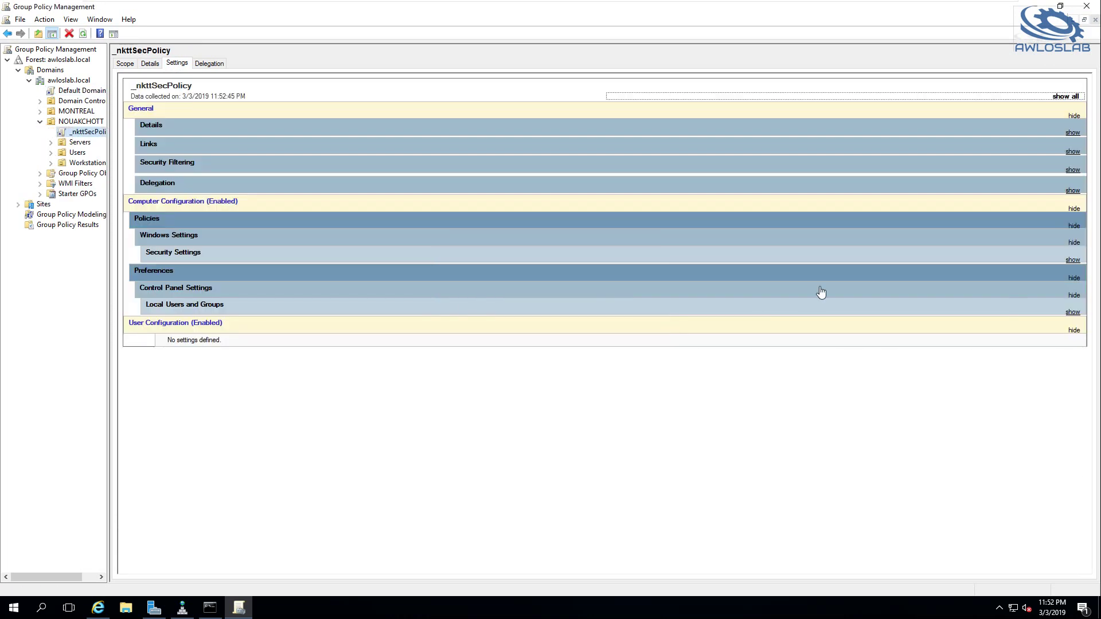
pyautogui.click(1071, 262)
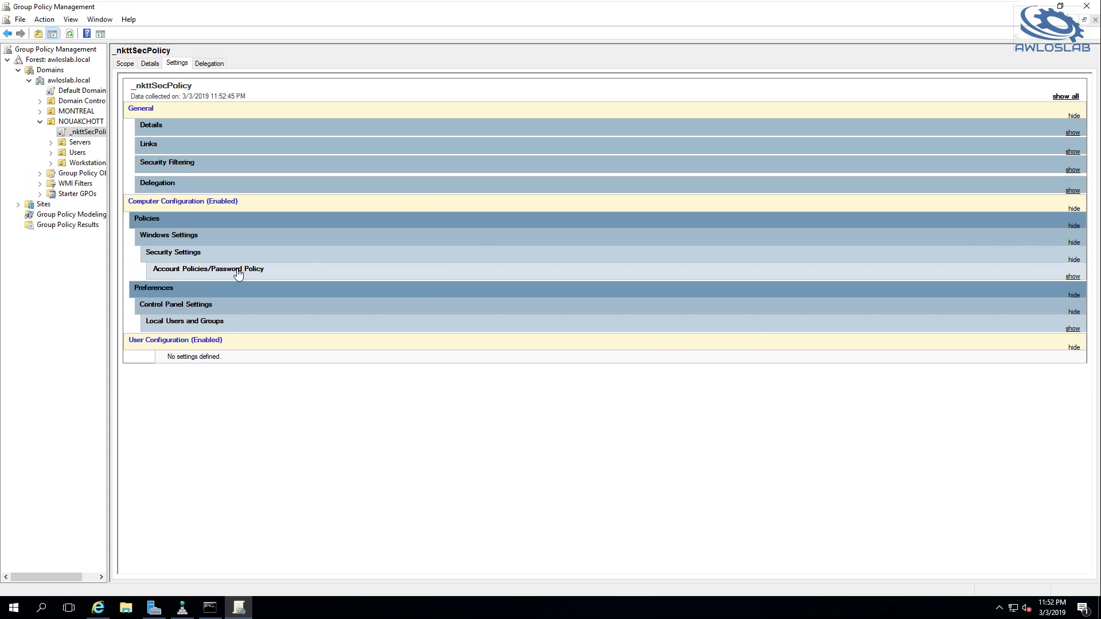
pyautogui.click(236, 276)
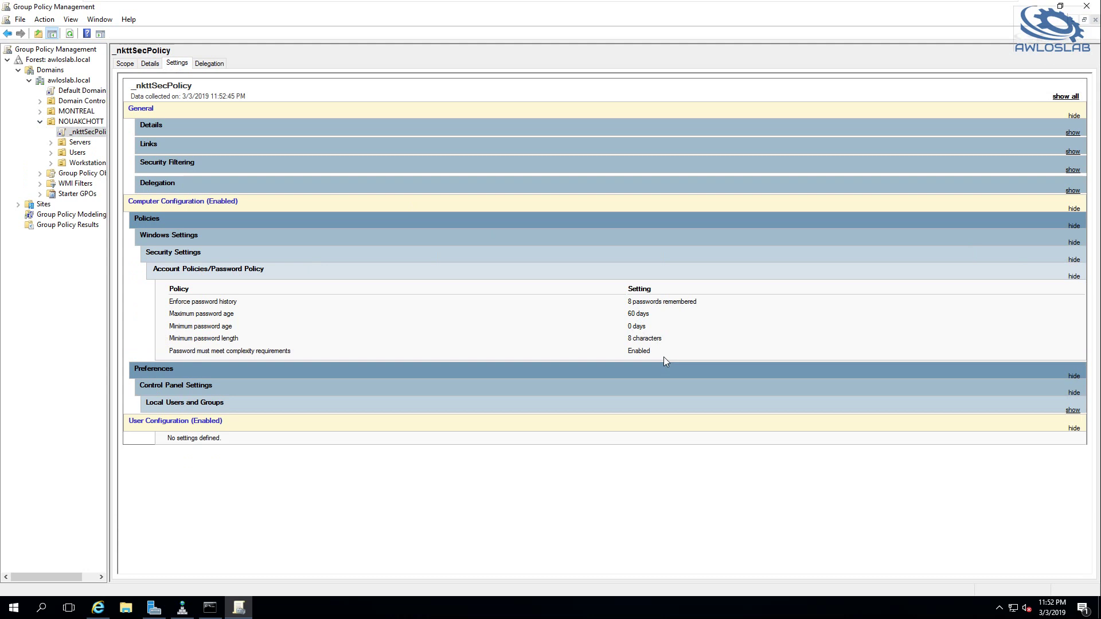
pyautogui.click(72, 122)
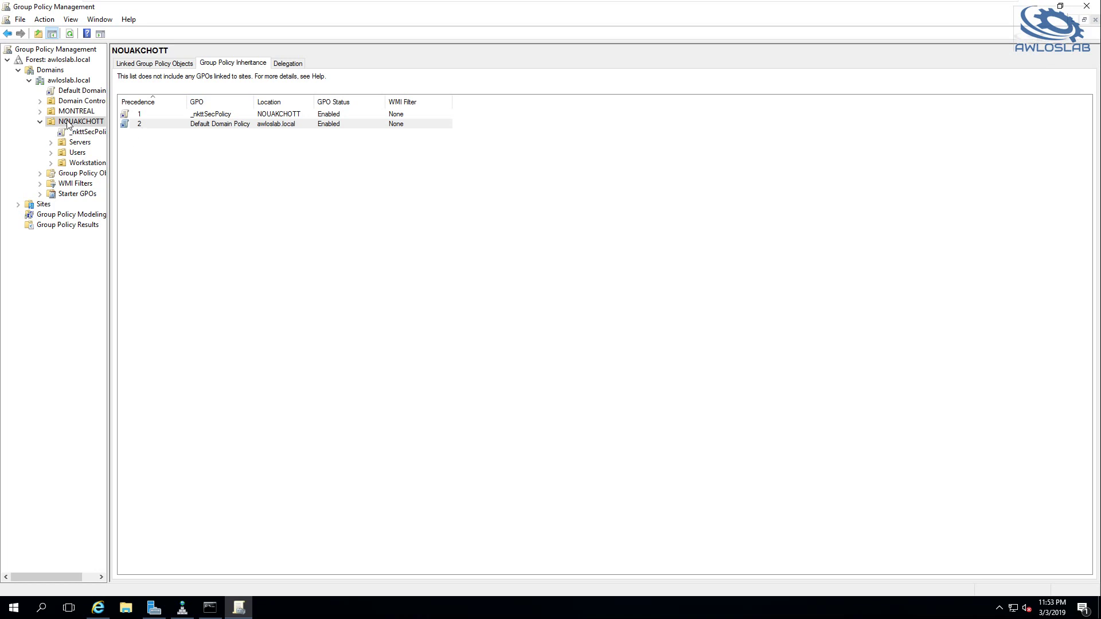
pyautogui.moveTo(750, 4)
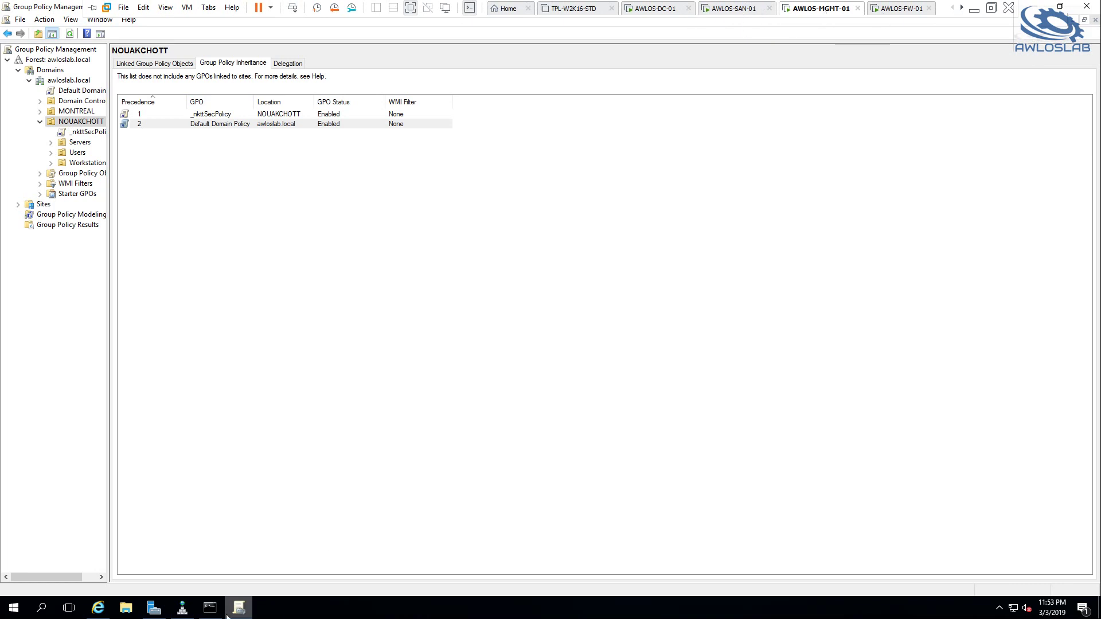
# Force a Group Policy refresh with gpupdate /force and launch rsop.msc
pyautogui.click(187, 612)
pyautogui.click(210, 608)
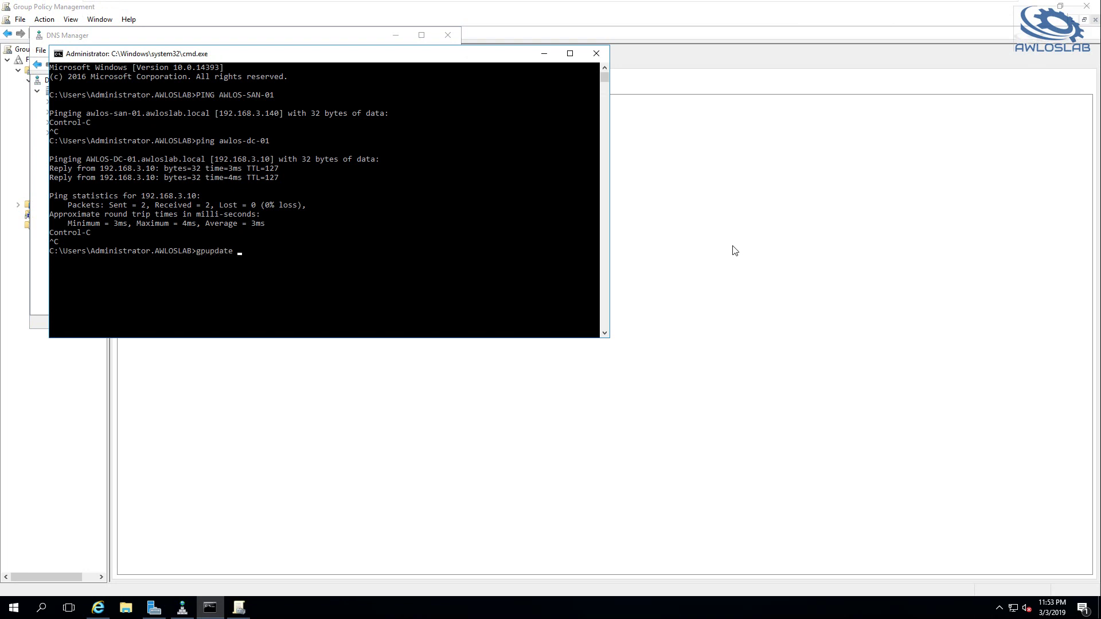
pyautogui.write('gpupdate /force')
pyautogui.press('Return')
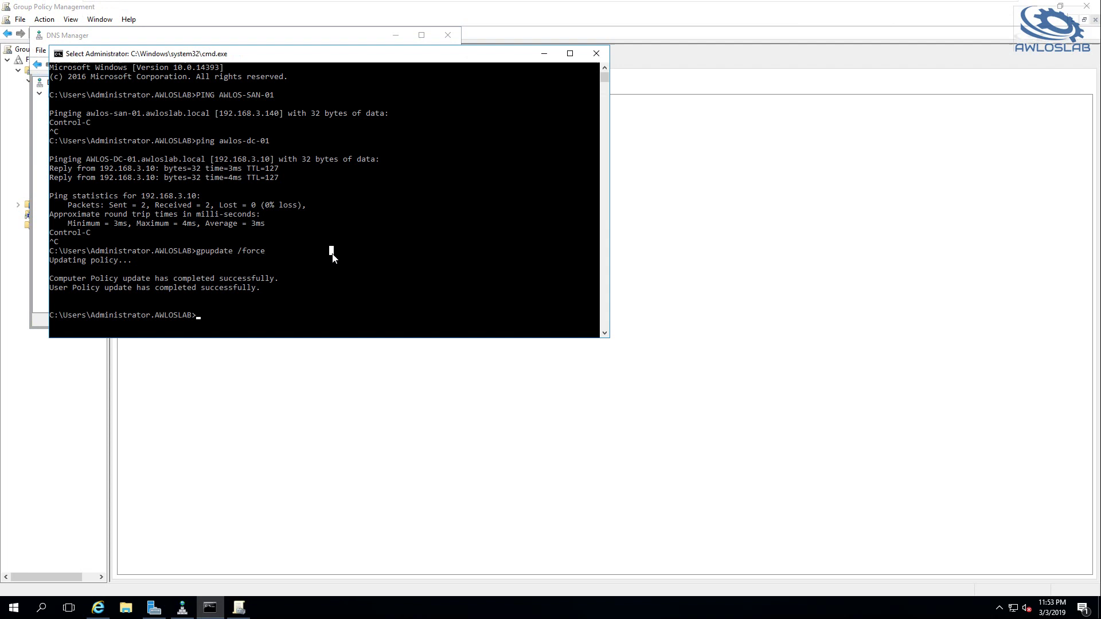
pyautogui.write('rsop')
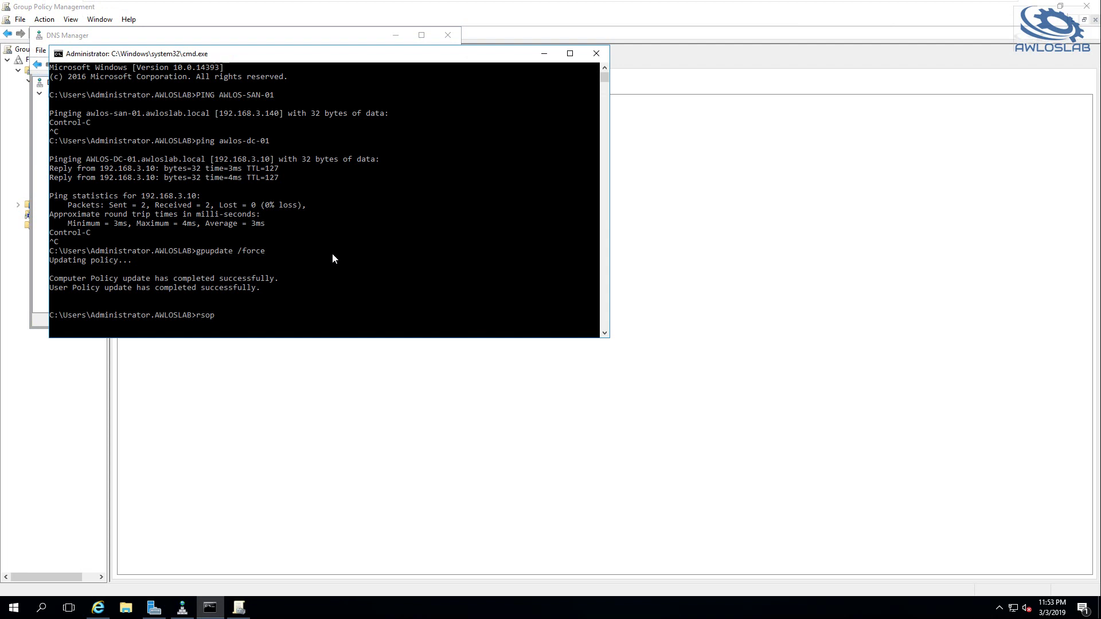
pyautogui.write('.msc')
pyautogui.press('Return')
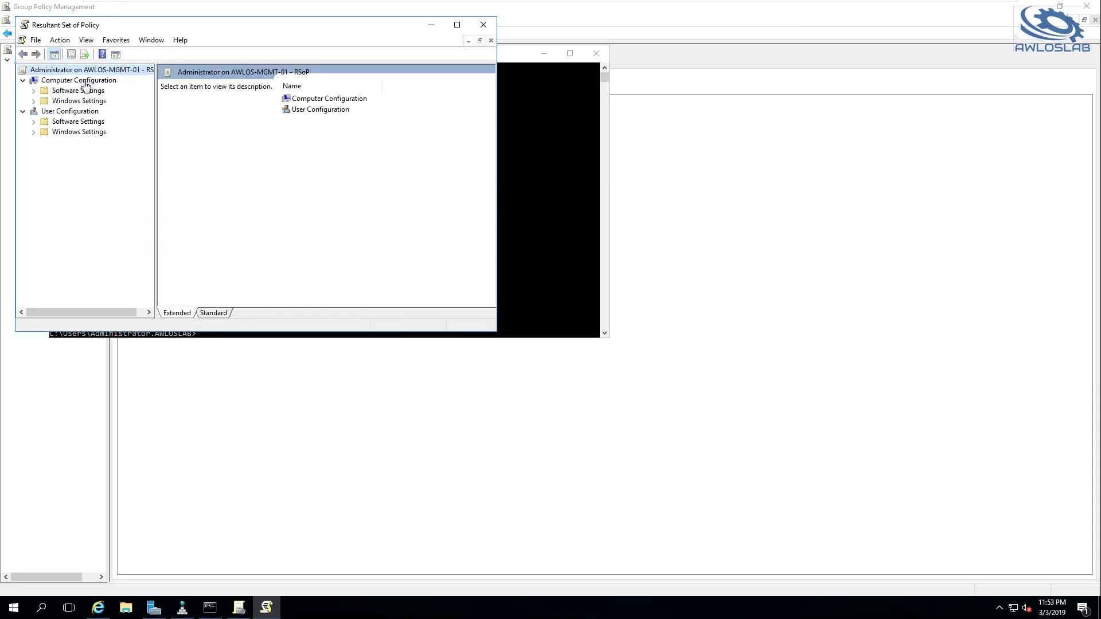
# Check the applied Password Policy (24 remembered passwords, 7-character minimum), then close RSoP without saving
pyautogui.doubleClick(44, 103)
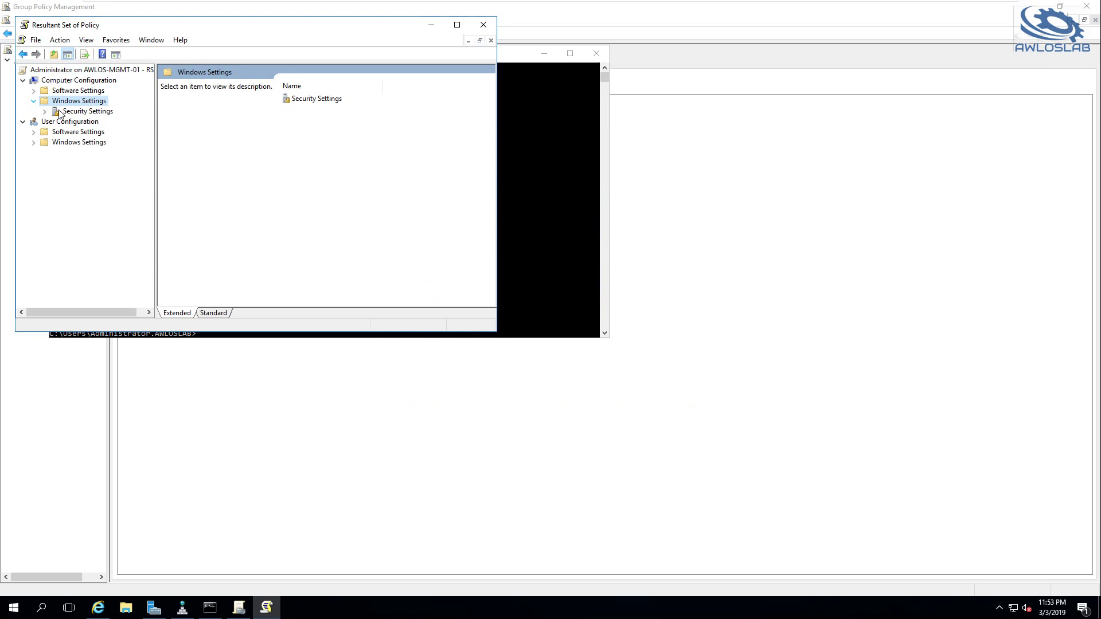
pyautogui.click(71, 111)
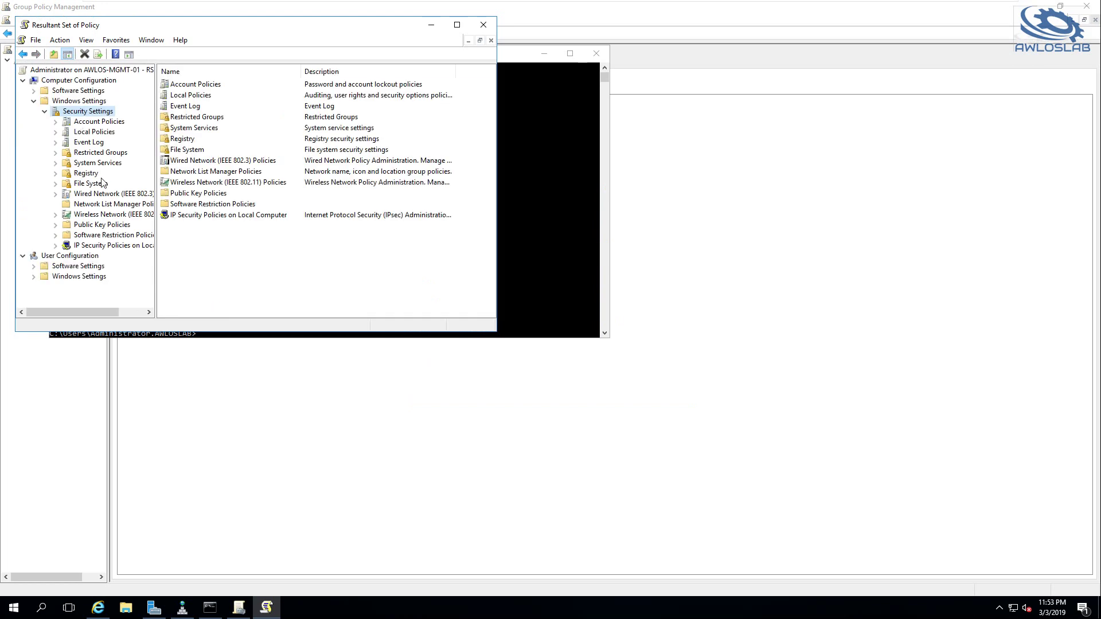
pyautogui.click(87, 132)
pyautogui.click(55, 132)
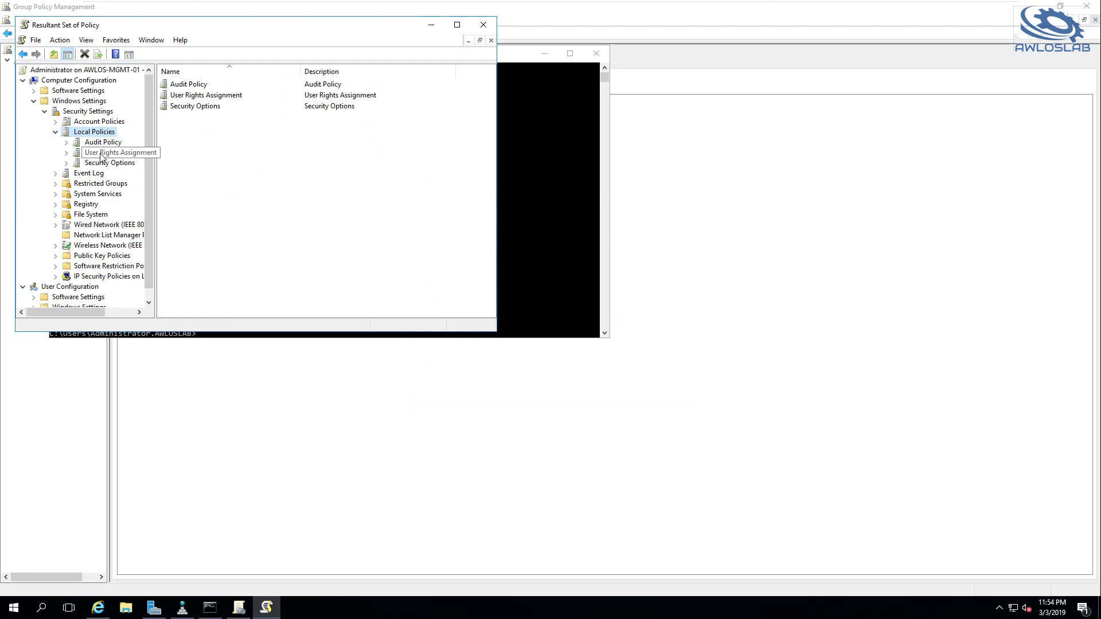
pyautogui.click(61, 123)
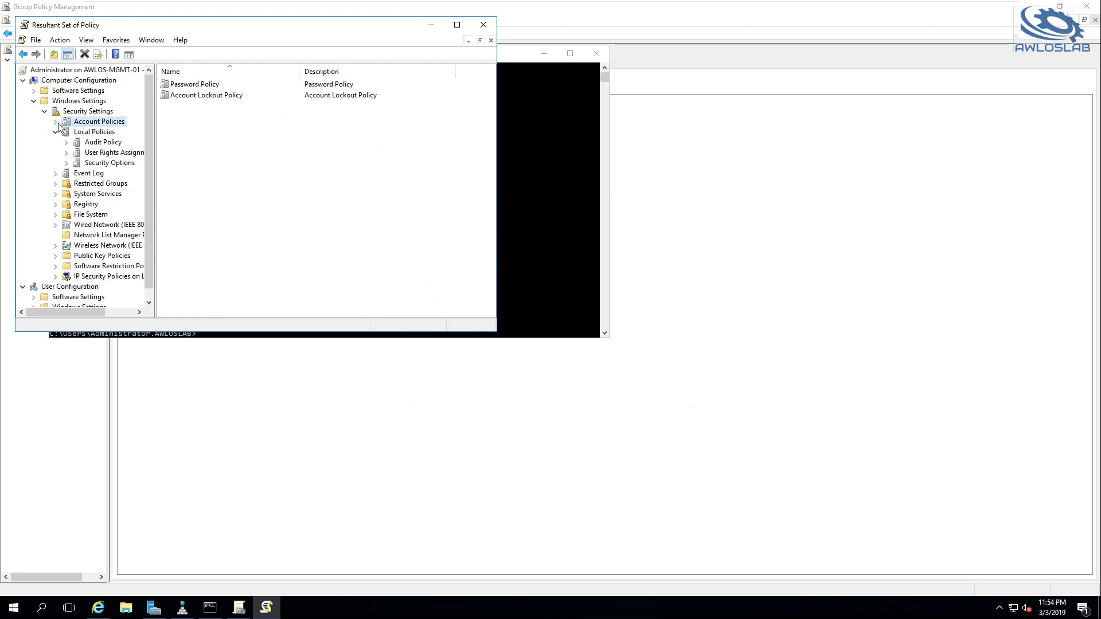
pyautogui.click(55, 122)
pyautogui.click(92, 132)
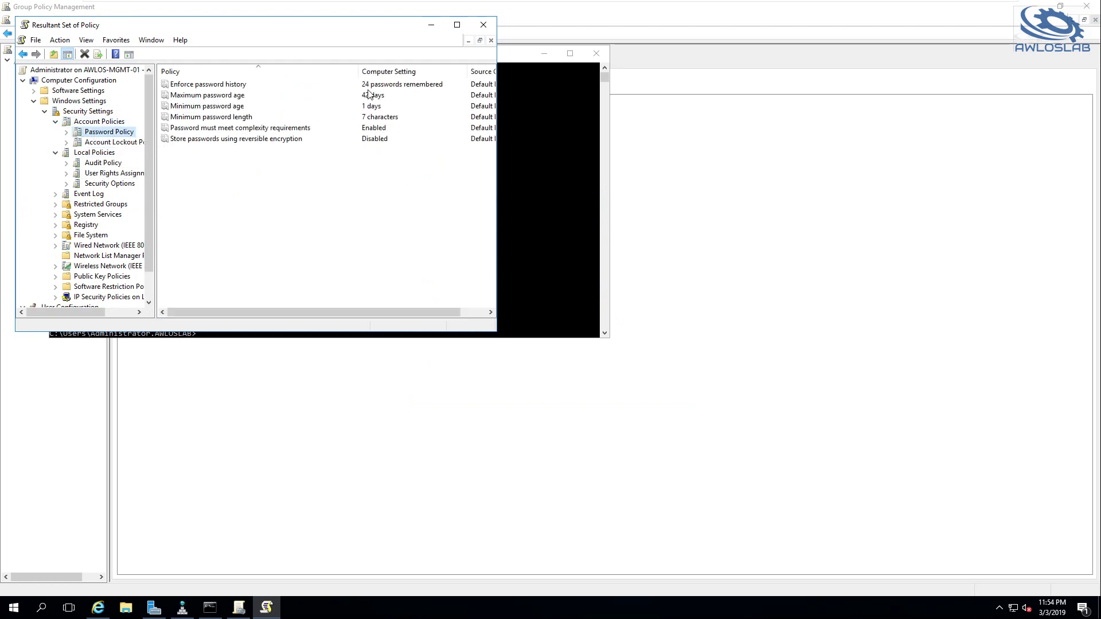
pyautogui.click(486, 29)
pyautogui.click(261, 212)
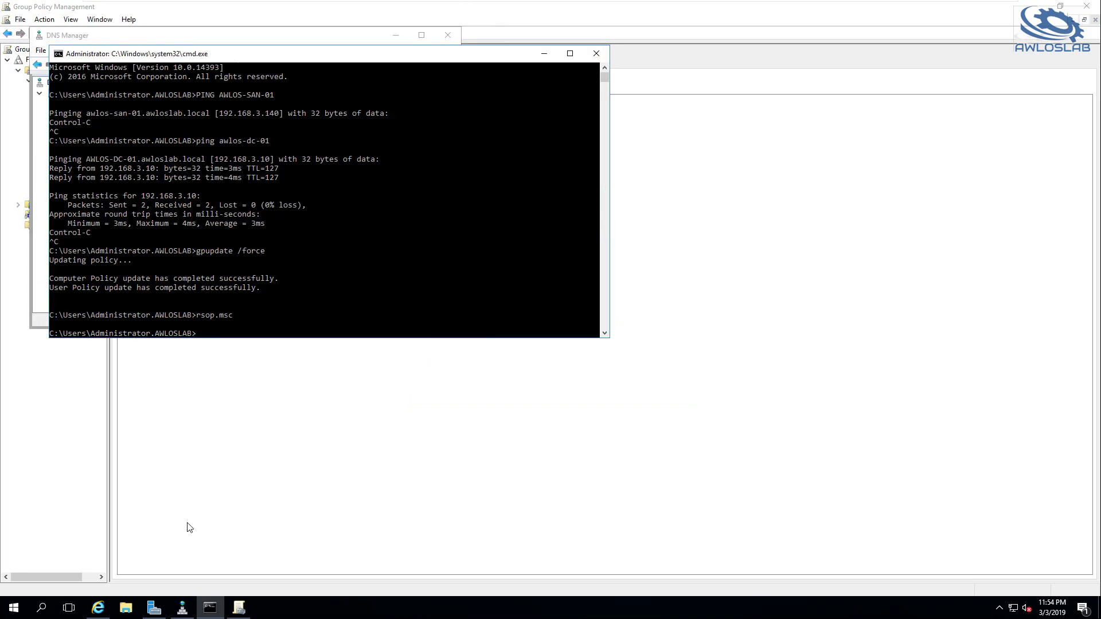
# Launch Active Directory Users and Computers from Windows Administrative Tools
pyautogui.click(182, 608)
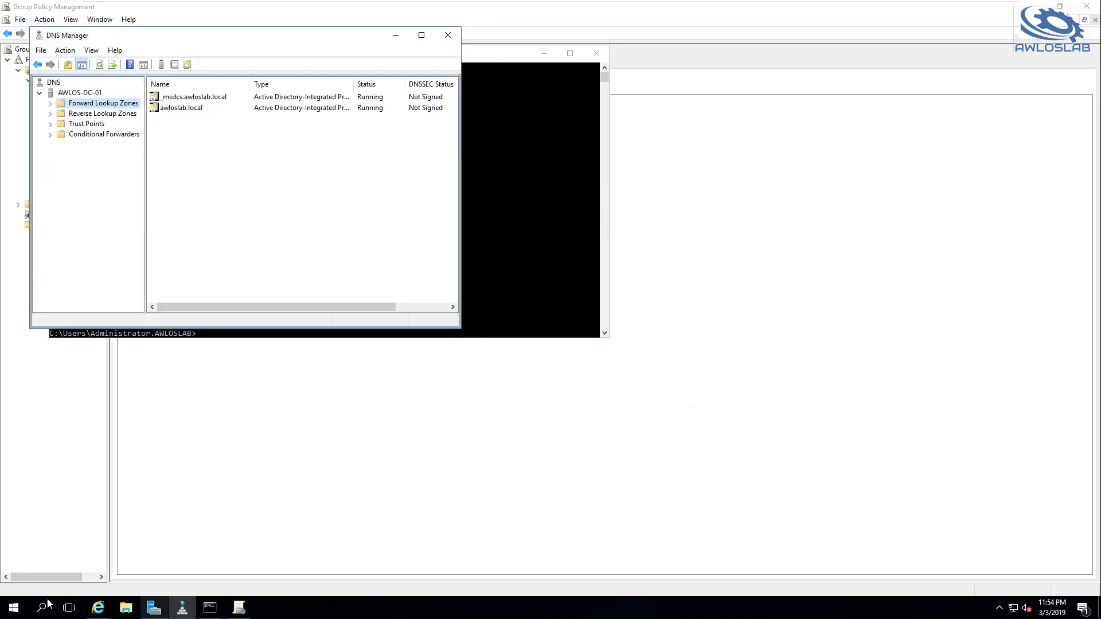
pyautogui.click(19, 612)
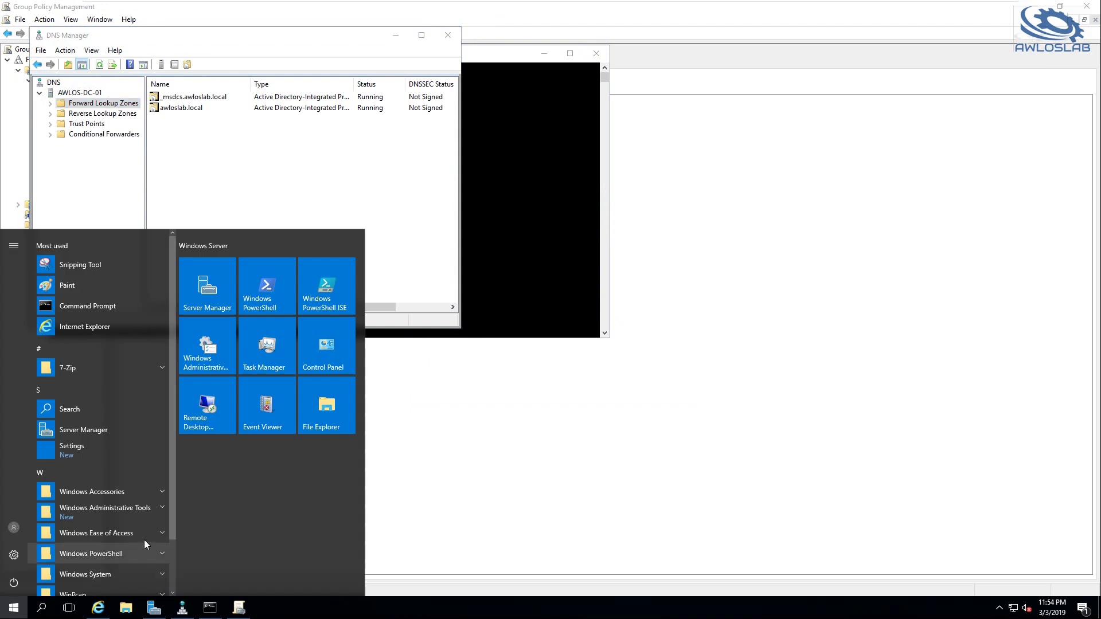
pyautogui.click(155, 511)
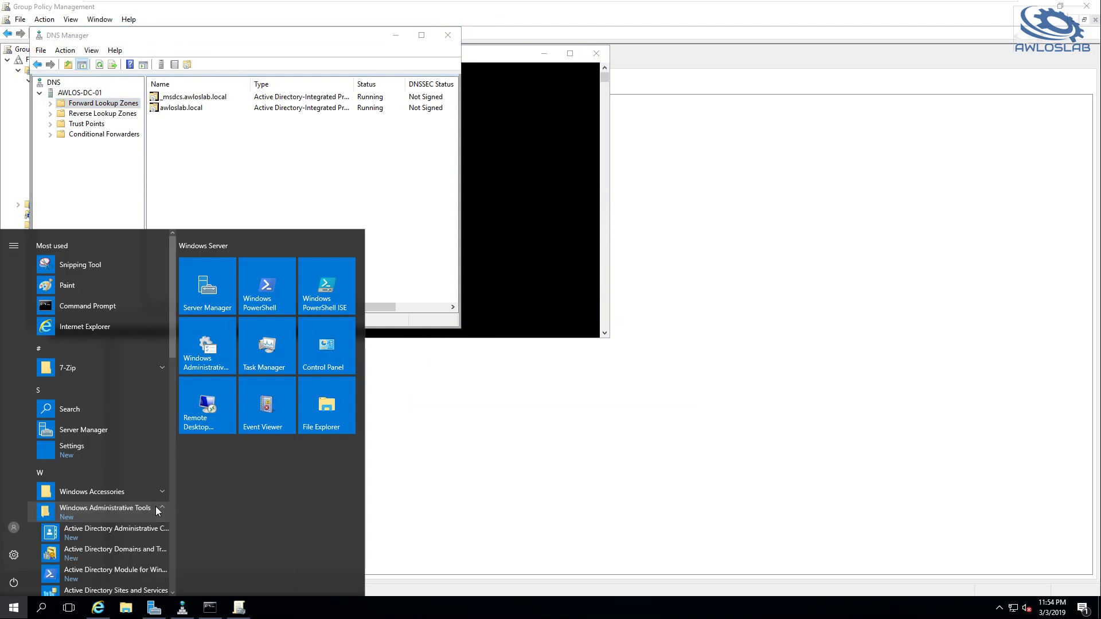
pyautogui.scroll(-2, 122, 497)
pyautogui.scroll(-2, 123, 493)
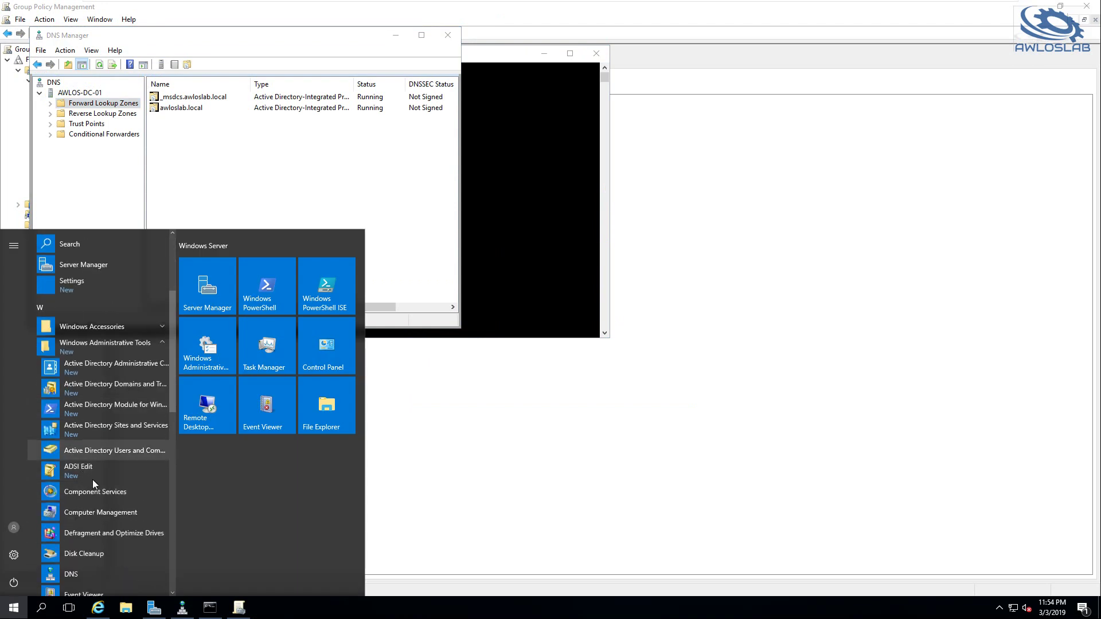
pyautogui.click(102, 453)
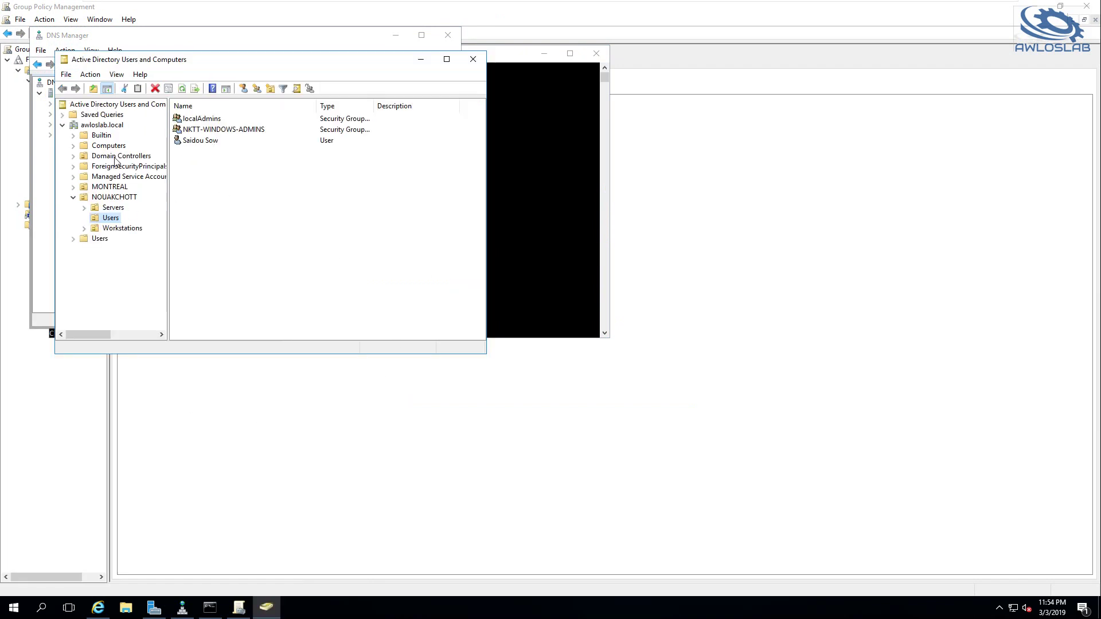
# Move AWLOS-MGMT-01 from Computers into the NOUAKCHOTT Servers OU and view it there
pyautogui.click(109, 146)
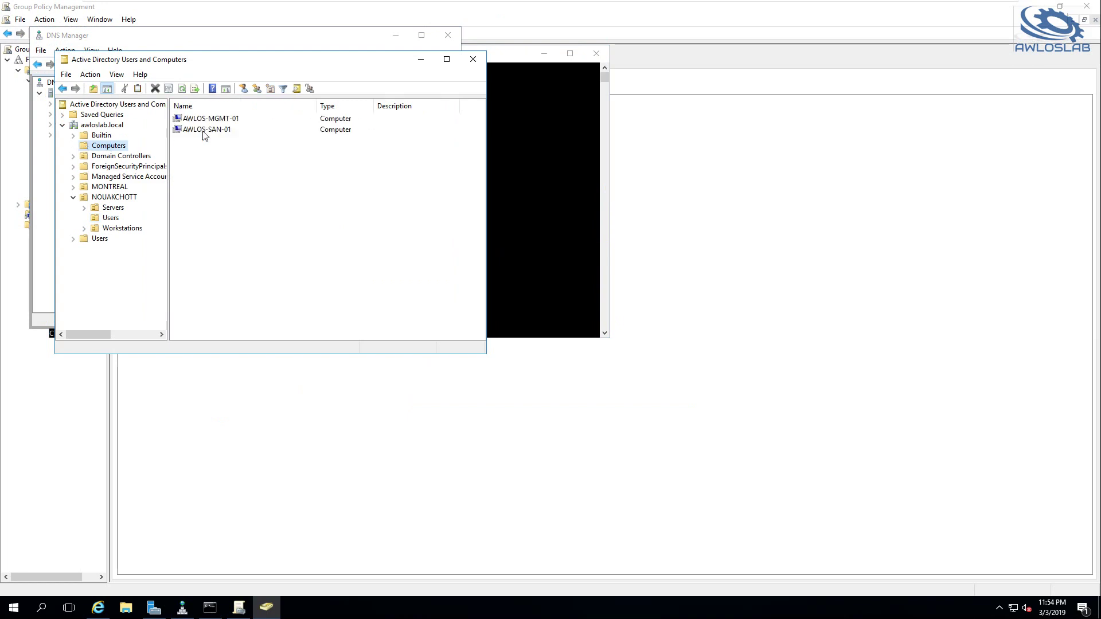
pyautogui.click(209, 120)
pyautogui.rightClick(209, 122)
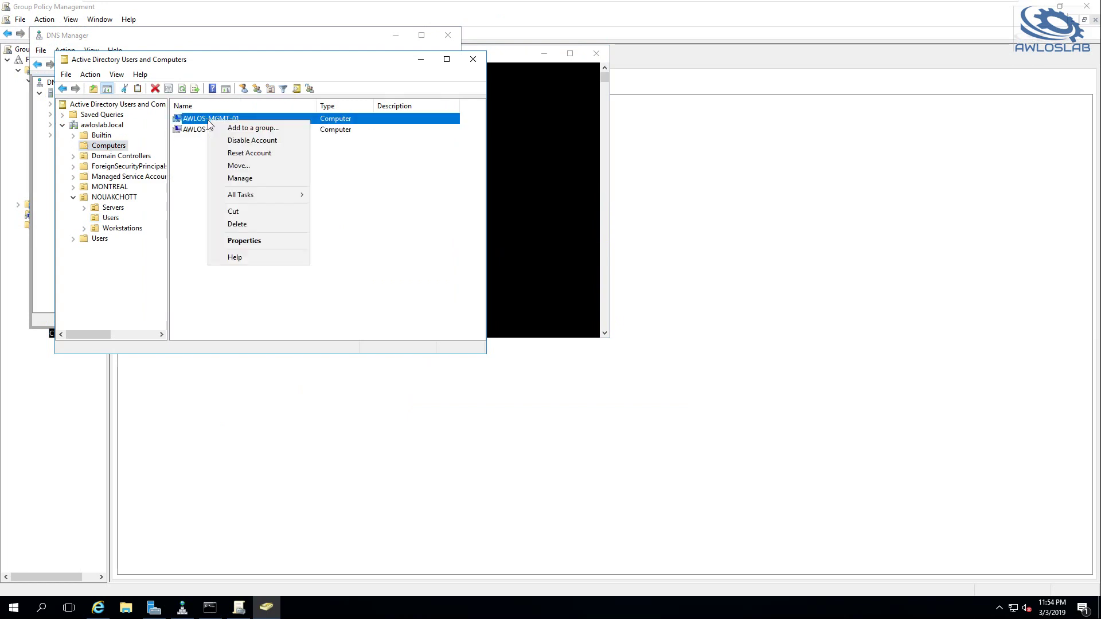
pyautogui.click(336, 198)
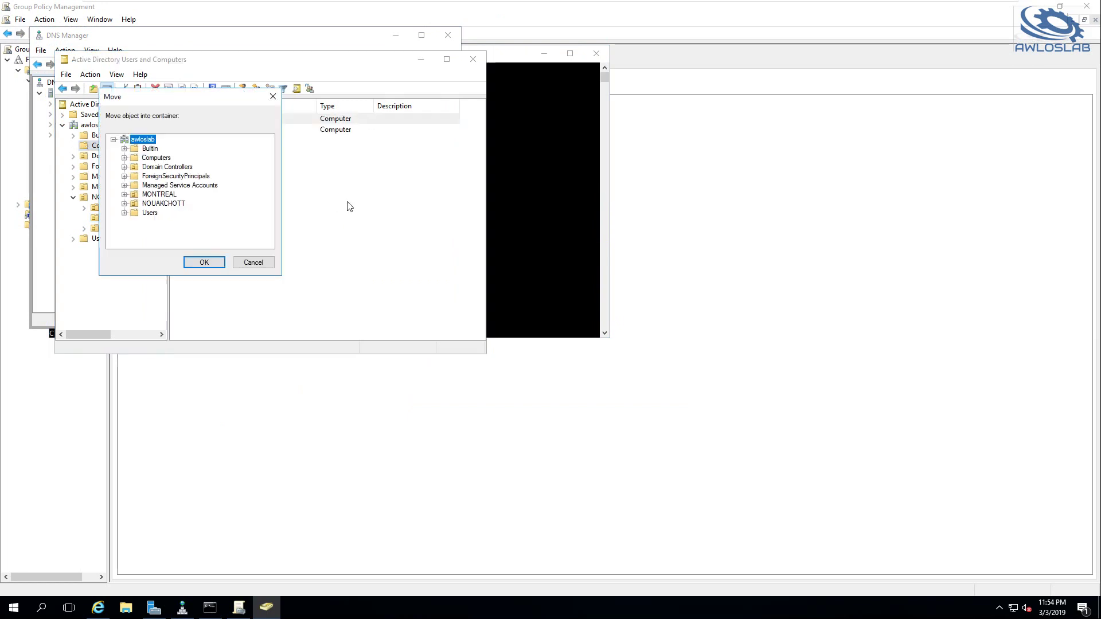
pyautogui.click(157, 204)
pyautogui.click(124, 204)
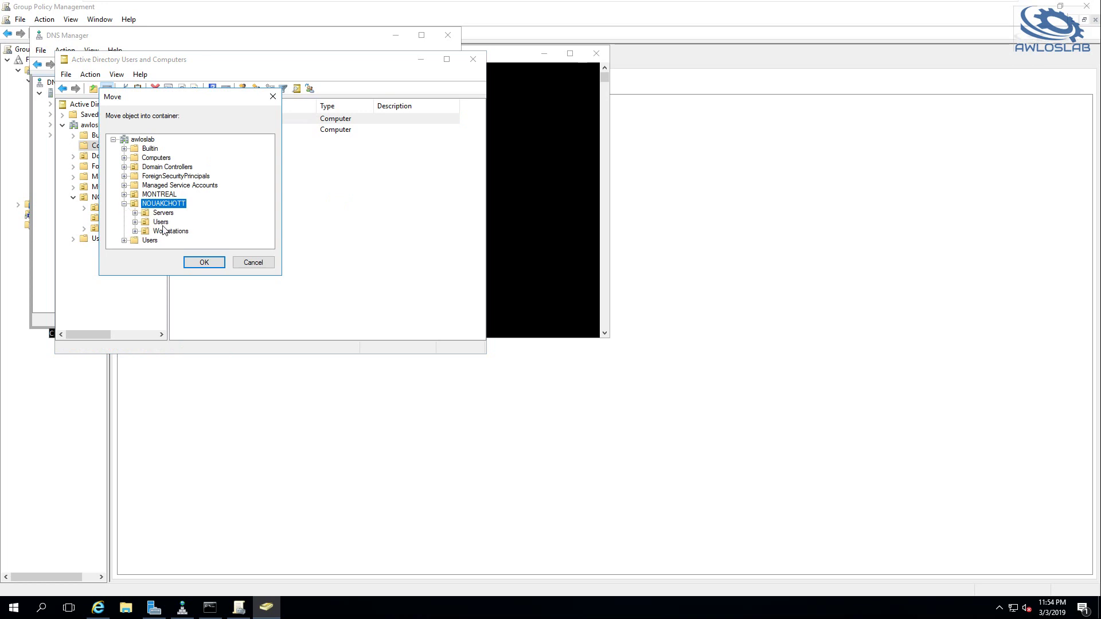
pyautogui.click(163, 212)
pyautogui.click(203, 263)
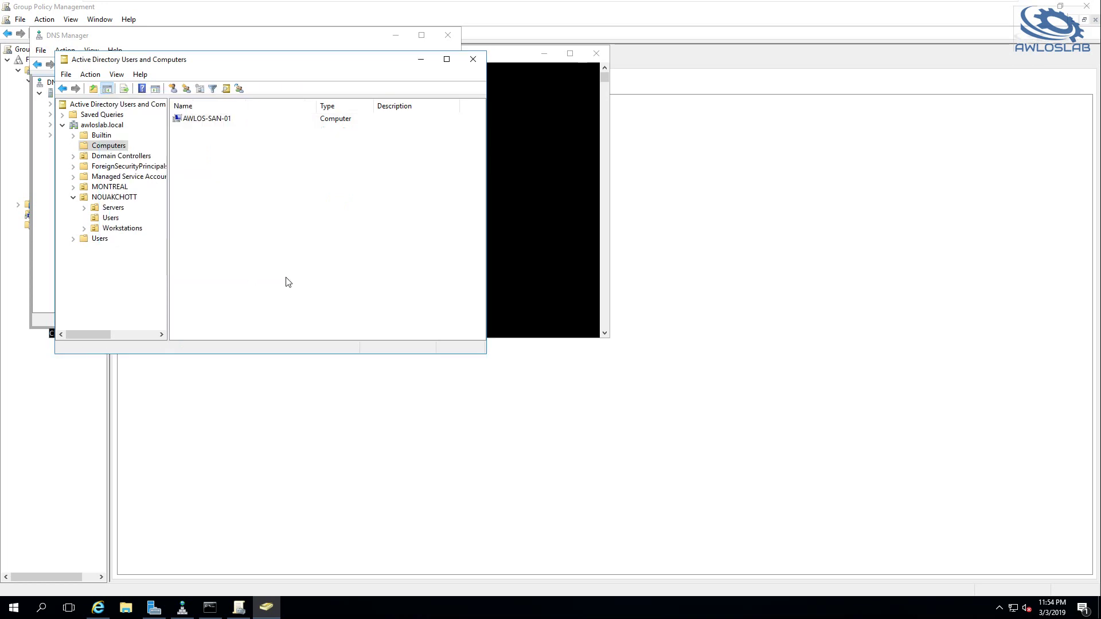
pyautogui.click(110, 203)
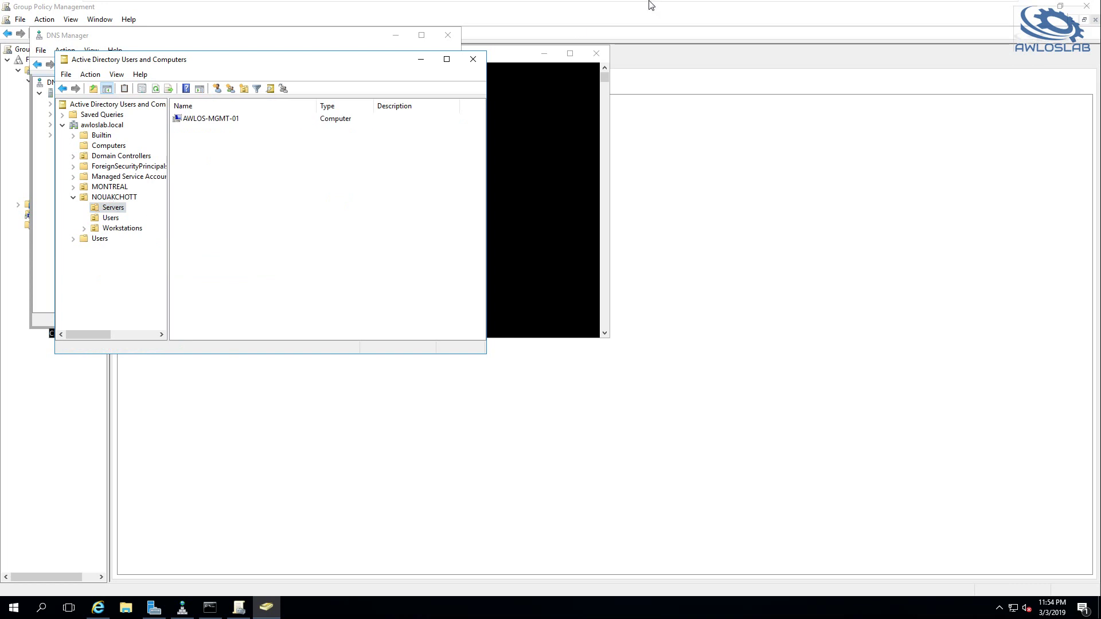
pyautogui.moveTo(652, 3)
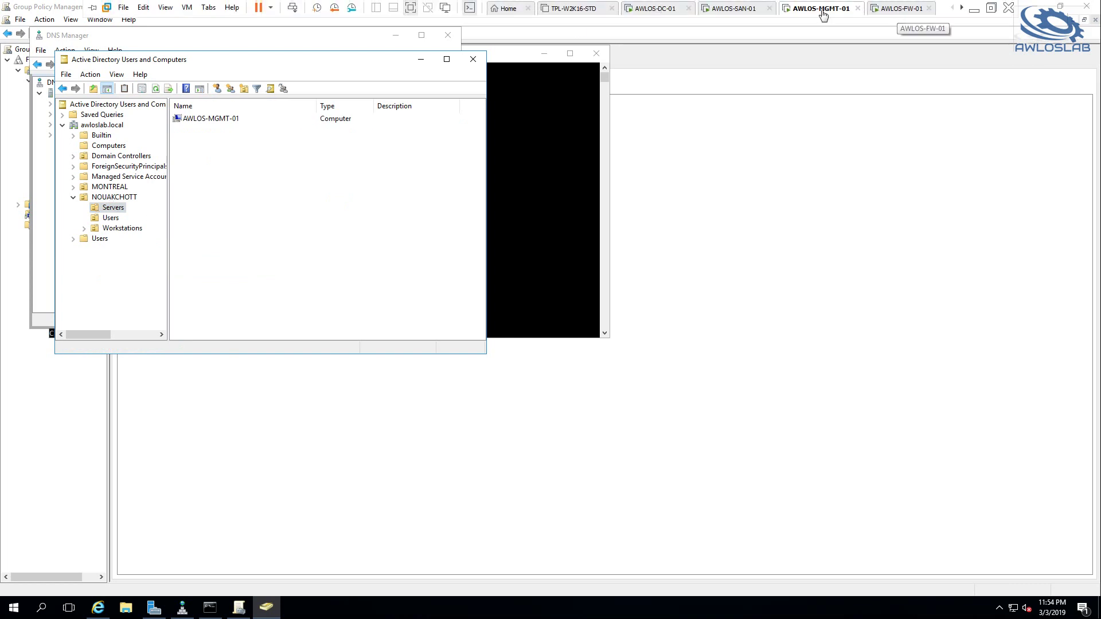
# Rerun gpupdate /force and relaunch rsop.msc from the command history
pyautogui.click(559, 309)
pyautogui.press('Up')
pyautogui.press('Up')
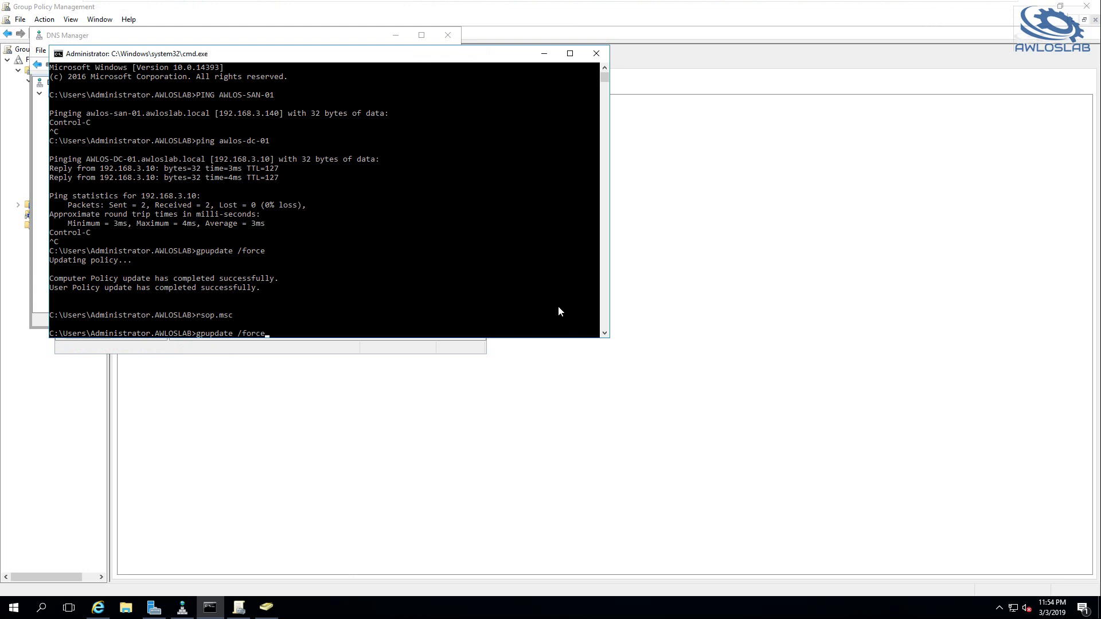
pyautogui.press('Return')
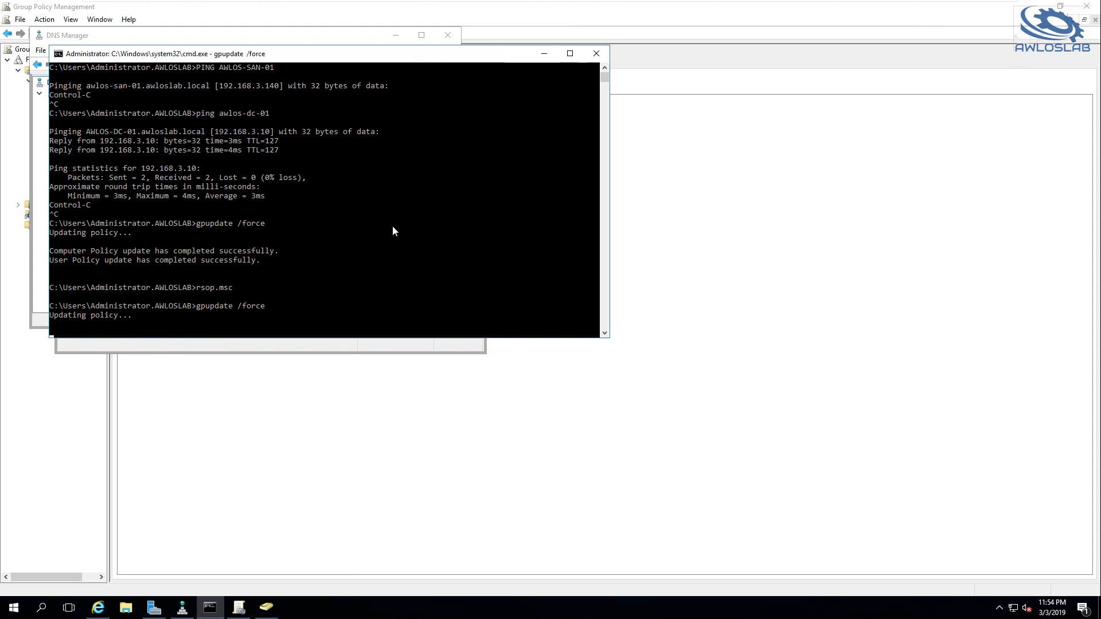
pyautogui.click(401, 287)
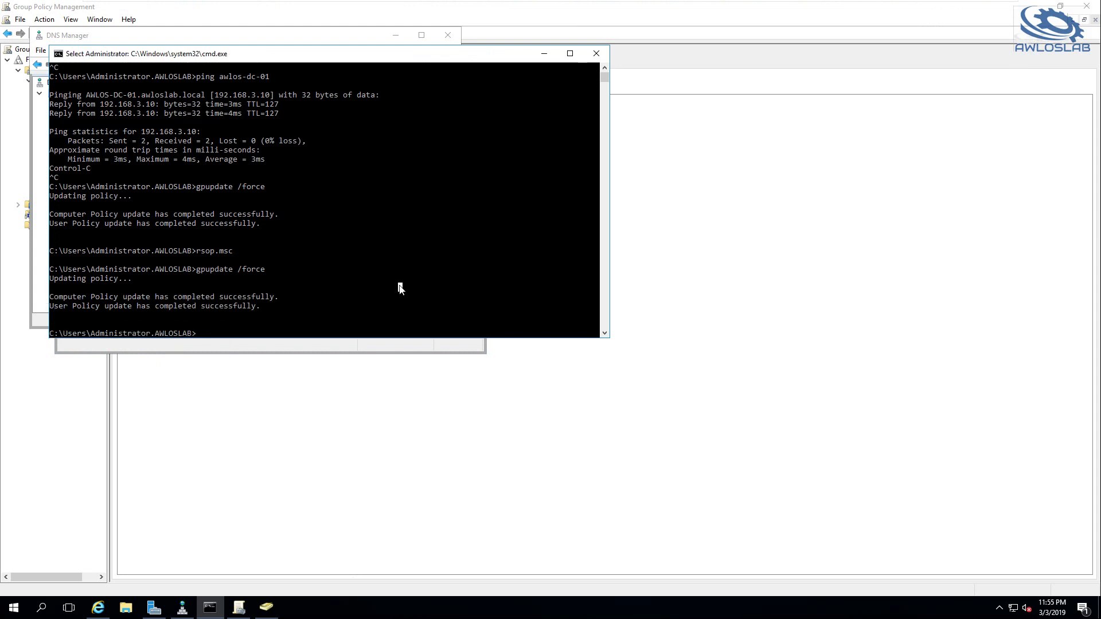
pyautogui.write('PING AWLOS-SAN-01')
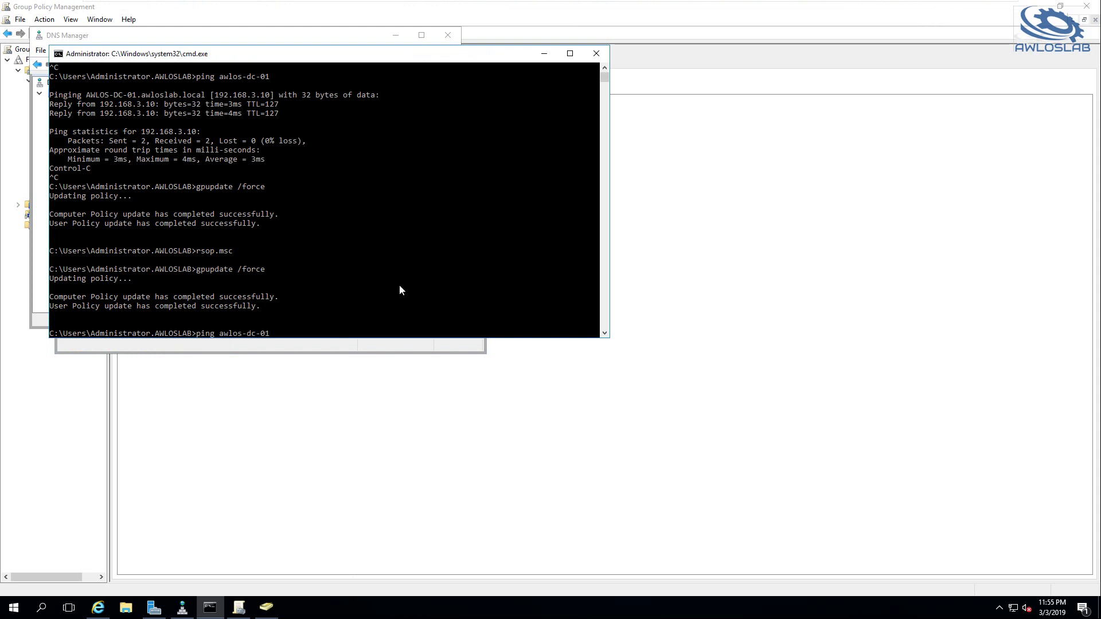
pyautogui.press('Down')
pyautogui.press('Down')
pyautogui.press('Down')
pyautogui.press('Down')
pyautogui.press('Up')
pyautogui.press('Return')
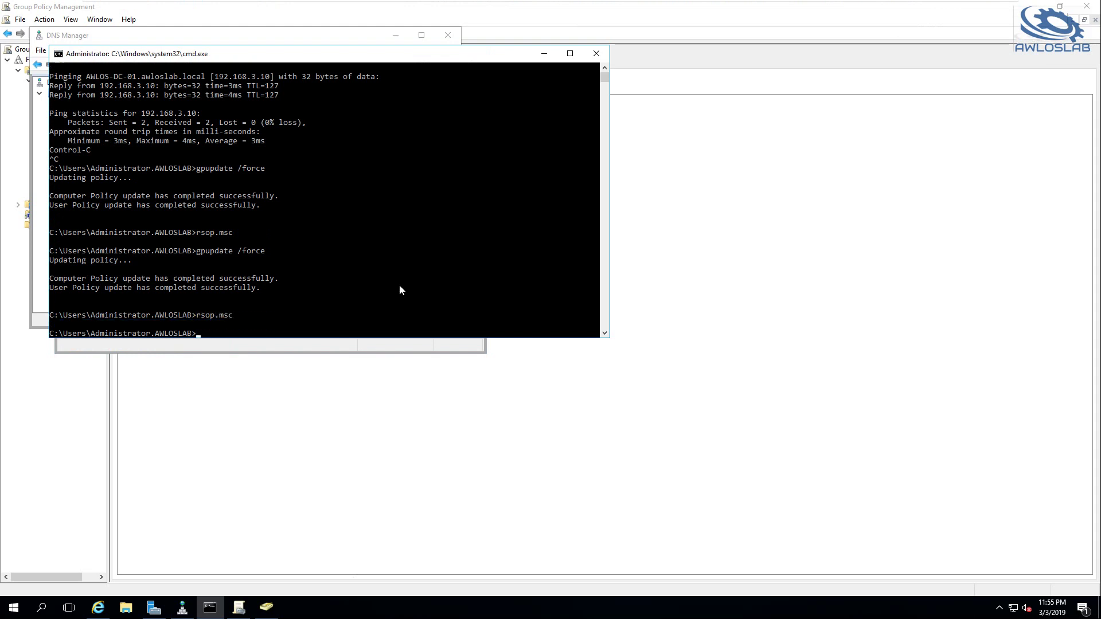
# Show Password Policy from _nkttSecPolicy: 8 remembered passwords, 60-day maximum age, 8-character minimum
pyautogui.click(74, 101)
pyautogui.click(34, 101)
pyautogui.click(46, 113)
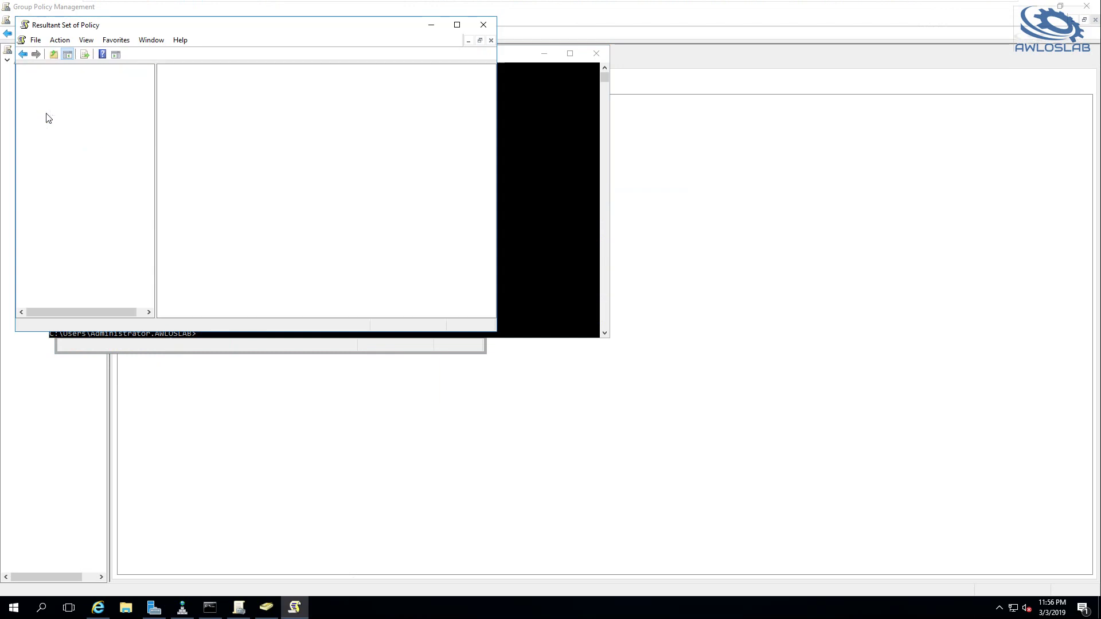
pyautogui.click(99, 121)
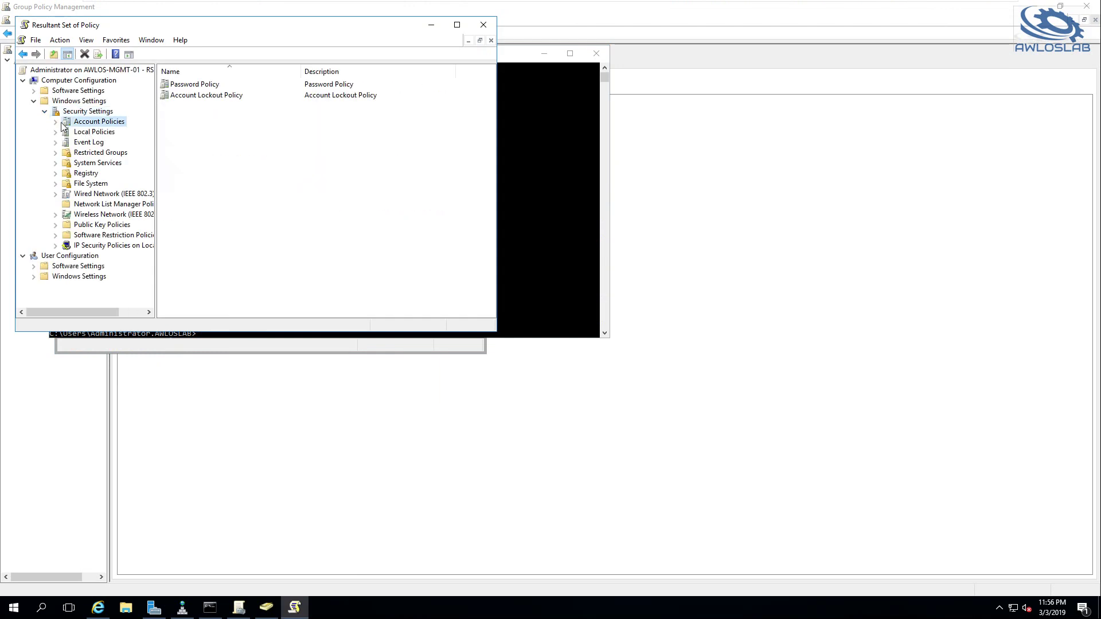
pyautogui.click(56, 123)
pyautogui.click(78, 132)
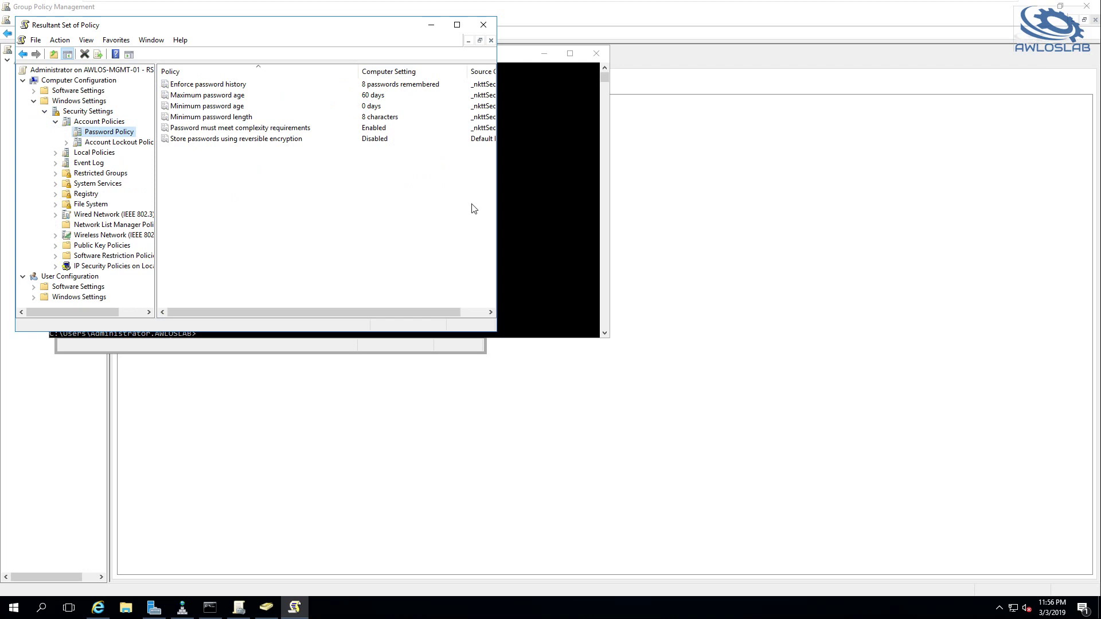
pyautogui.moveTo(408, 316); pyautogui.dragTo(435, 316)
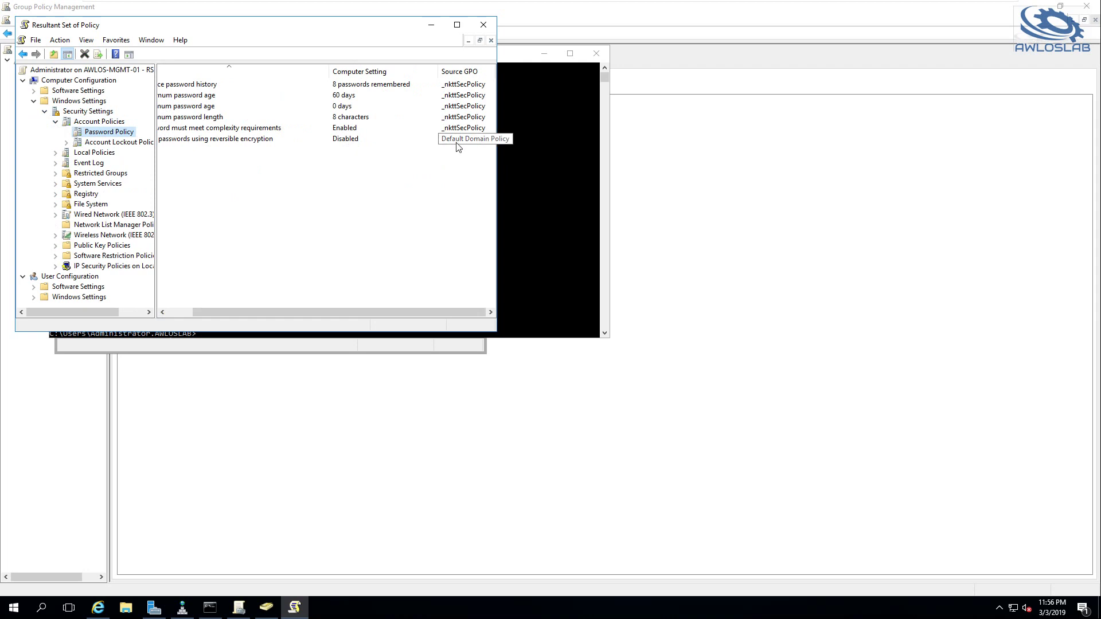
# Launch Computer Management from Server Manager's Tools menu
pyautogui.click(1039, 9)
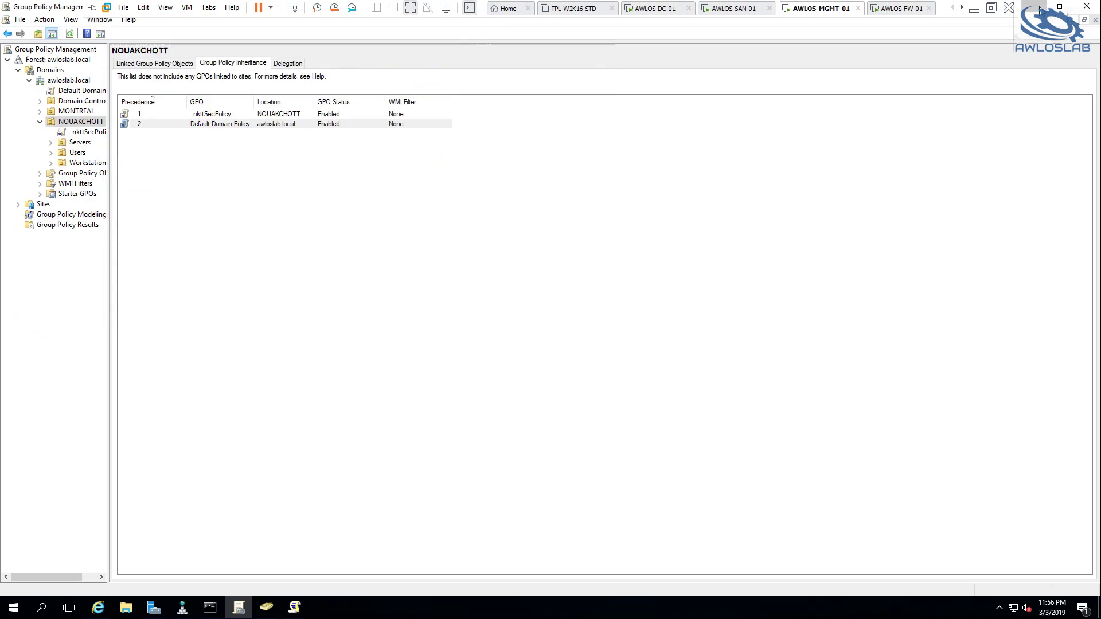
pyautogui.click(1016, 31)
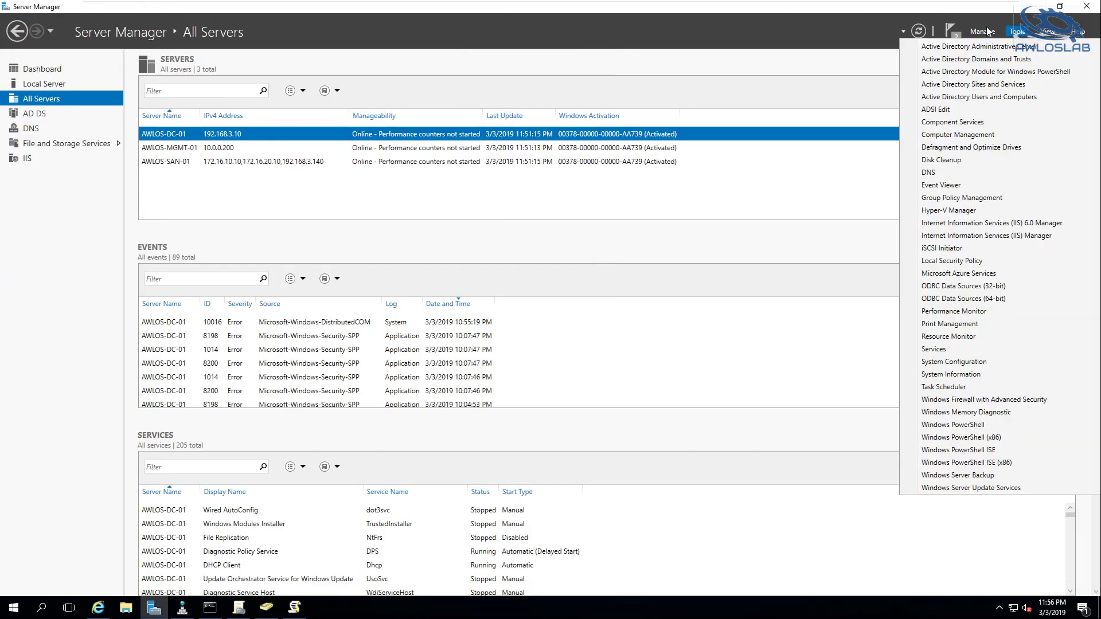
pyautogui.click(964, 135)
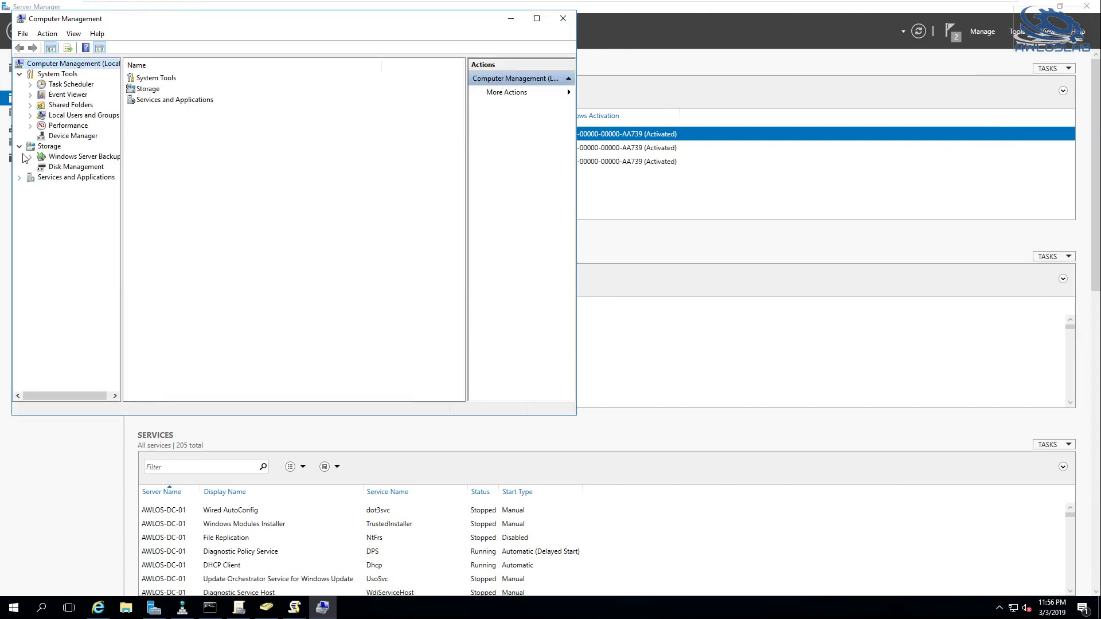
# Open the local Administrators group's properties and select the AWLOSLAB\localAdmins member
pyautogui.click(60, 117)
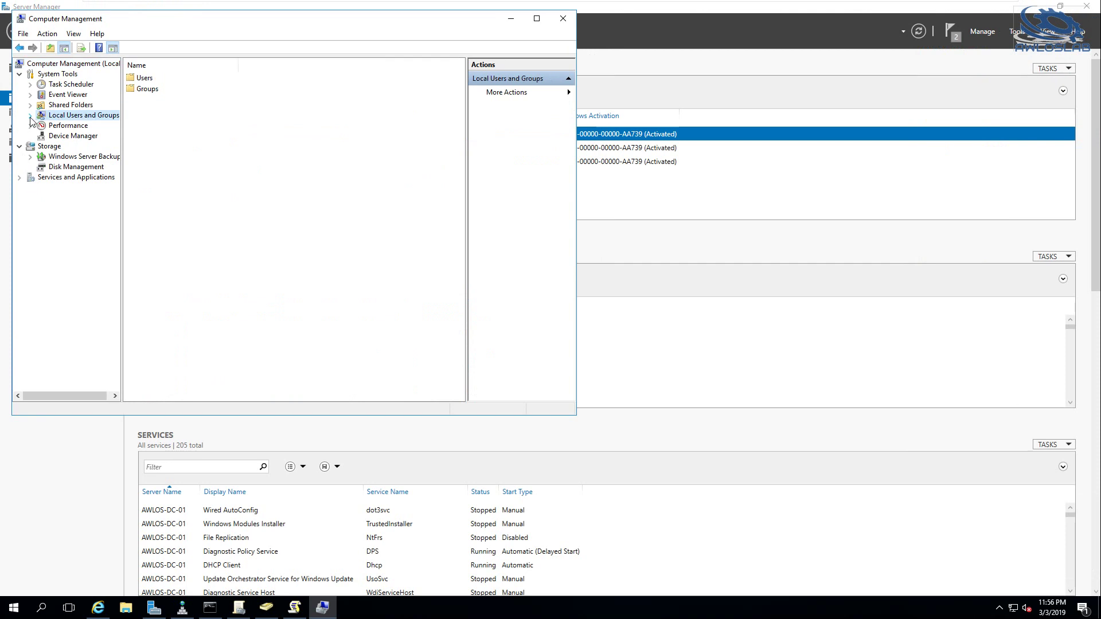
pyautogui.click(31, 115)
pyautogui.click(68, 126)
pyautogui.click(70, 136)
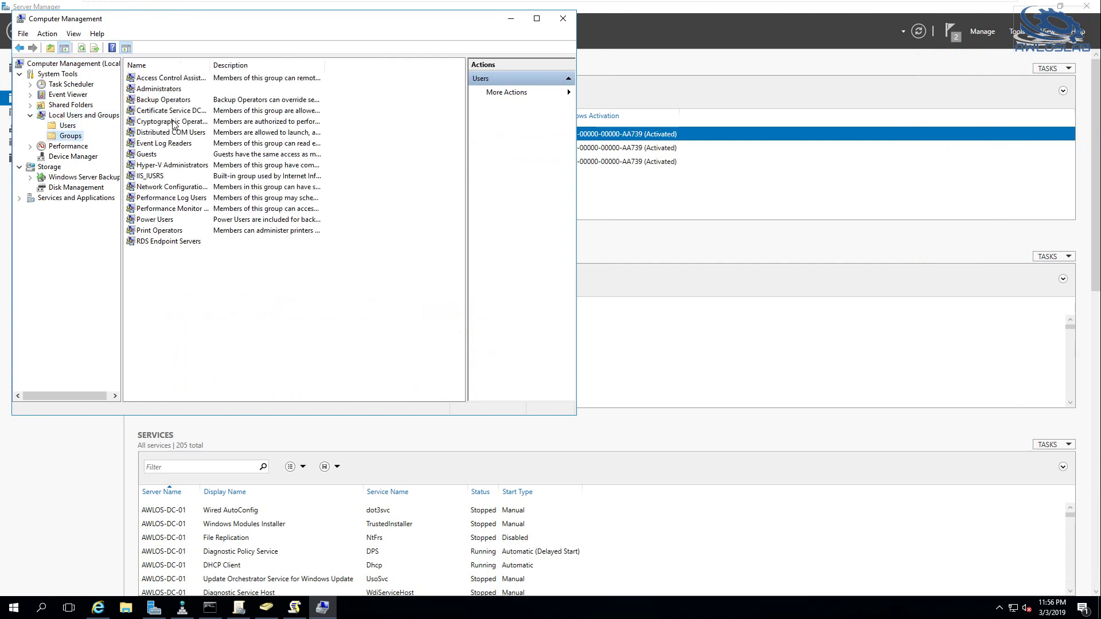
pyautogui.doubleClick(183, 91)
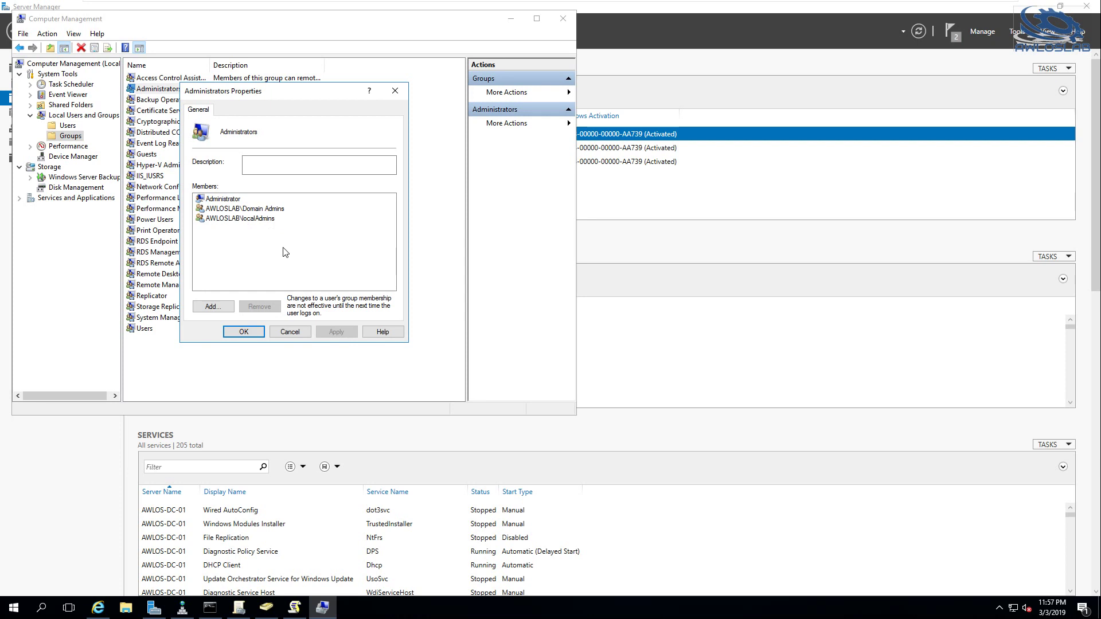
pyautogui.click(261, 223)
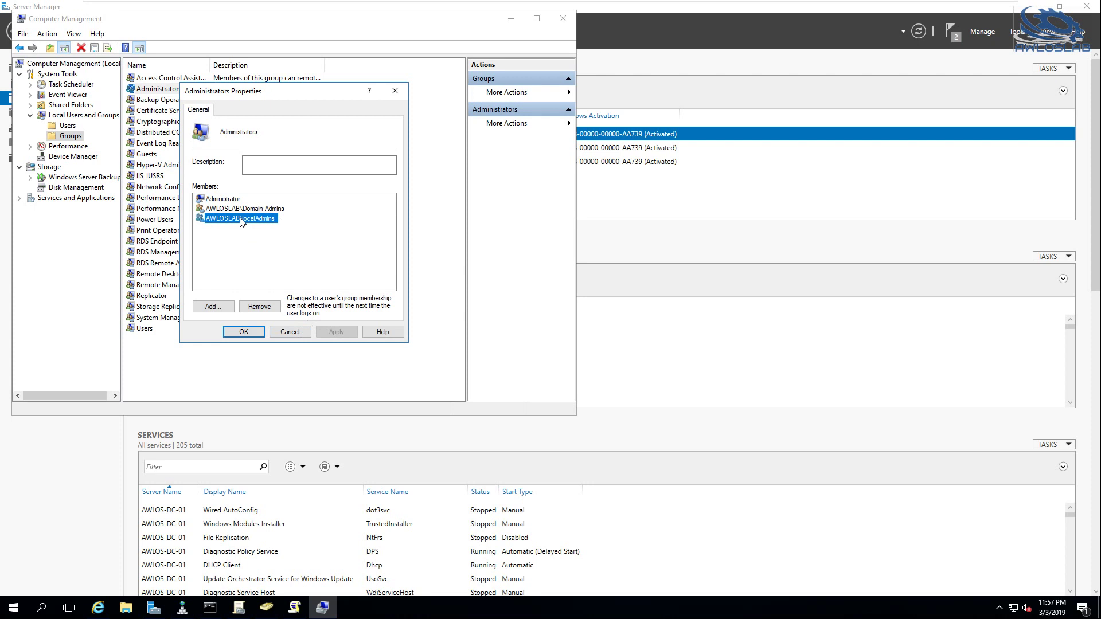
# In ADUC, view the NOUAKCHOTT Users OU and select the NKTT-WINDOWS-ADMINS group and user account
pyautogui.click(267, 607)
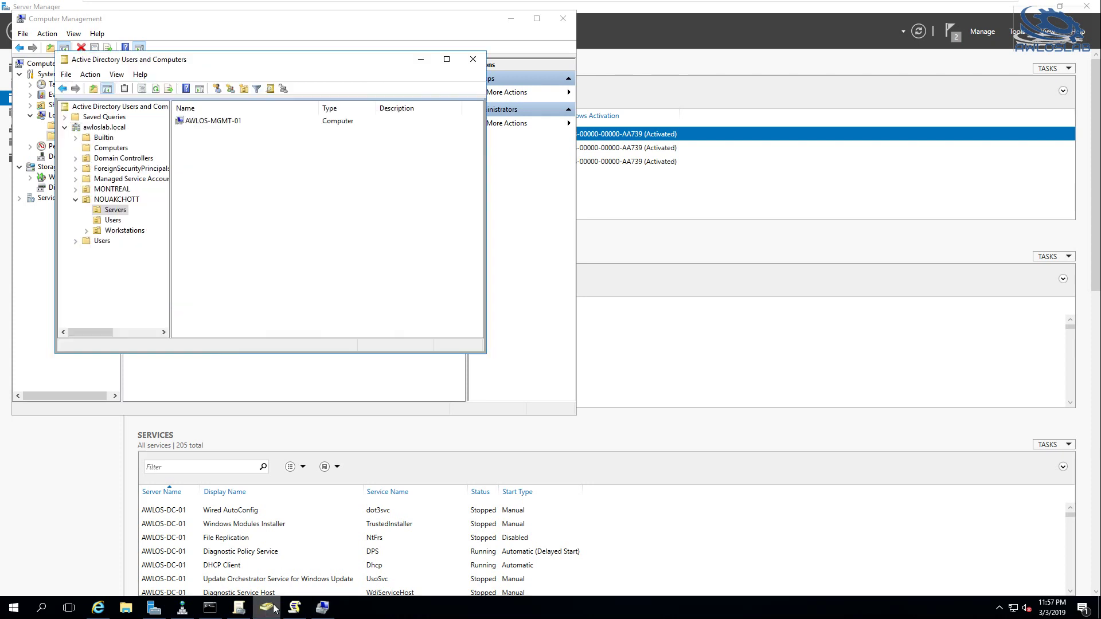
pyautogui.click(113, 221)
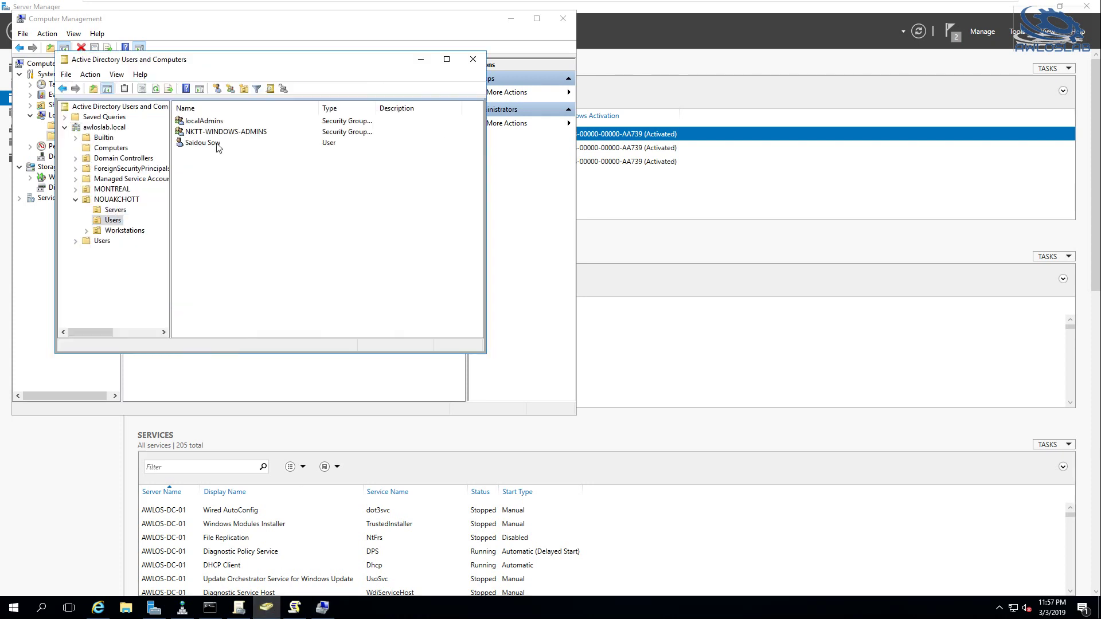
pyautogui.click(214, 135)
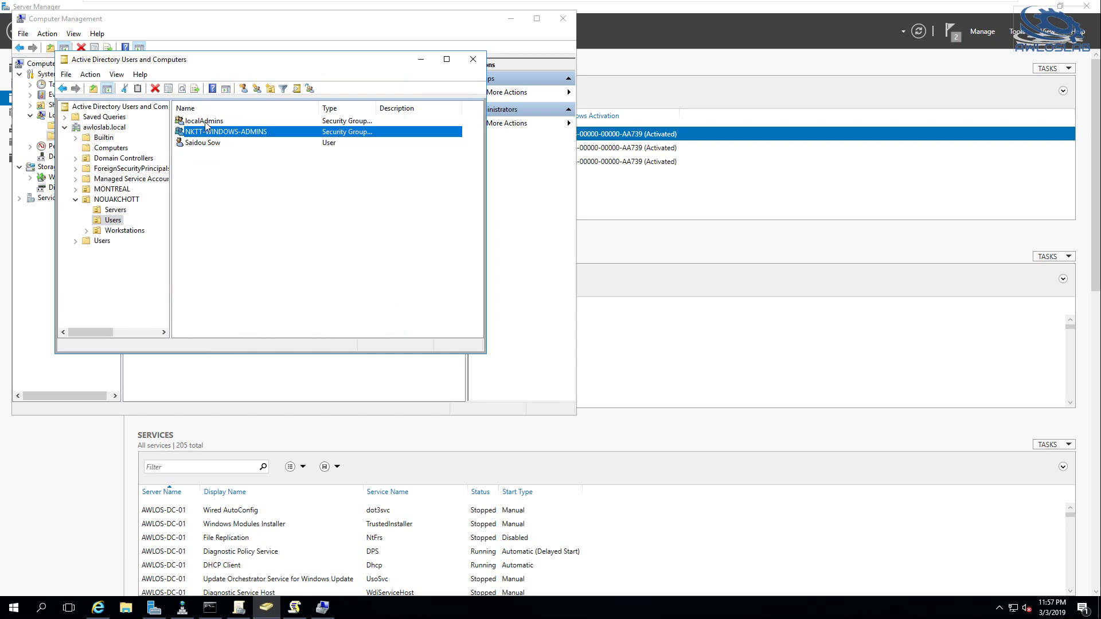
pyautogui.click(205, 144)
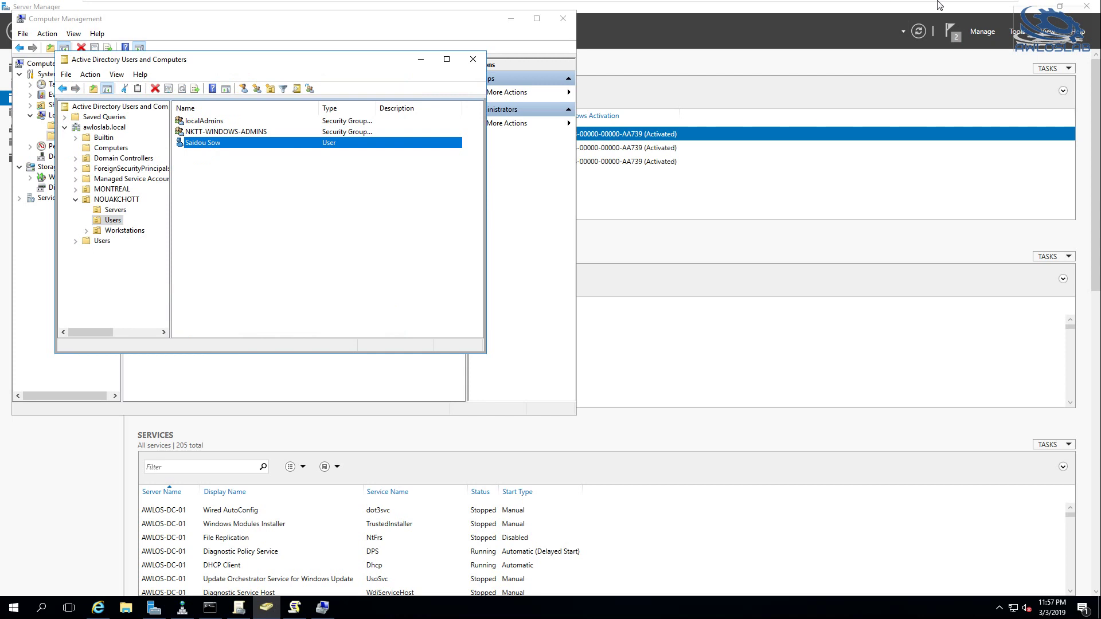
pyautogui.moveTo(904, 5)
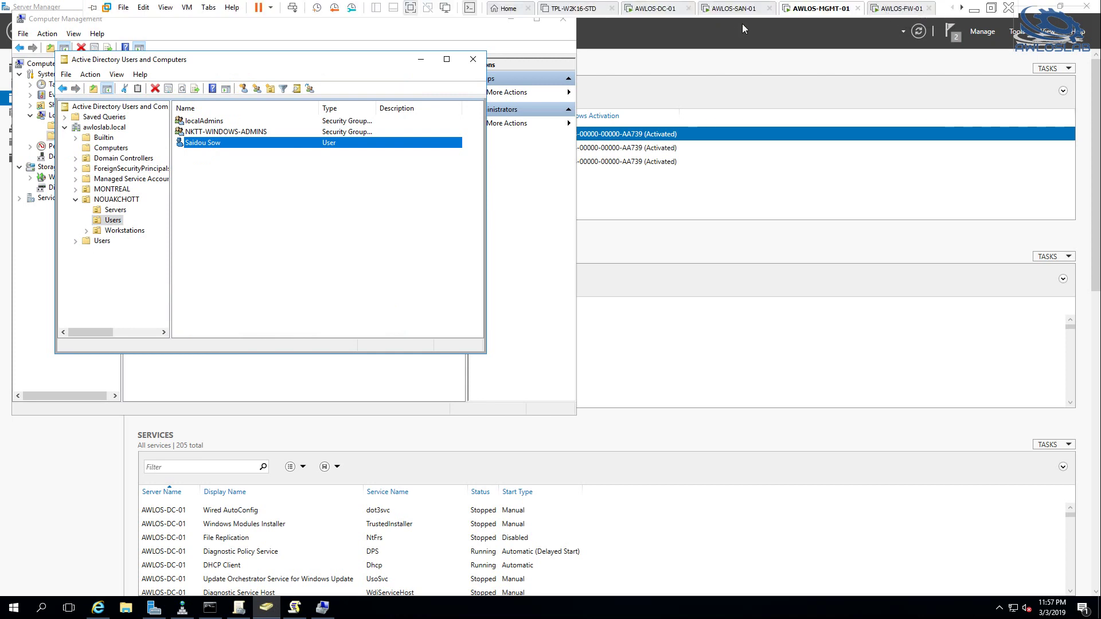
# Switch to the AWLOS-SAN-01 VM and then back to AWLOS-MGMT-01
pyautogui.moveTo(836, 6)
pyautogui.click(719, 9)
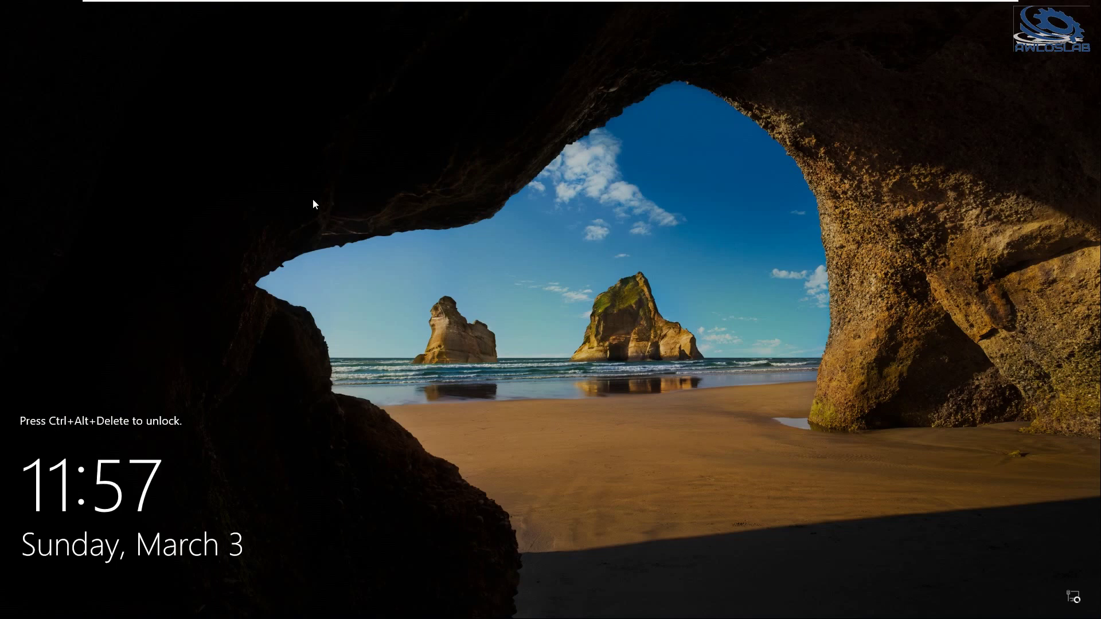
pyautogui.moveTo(255, 4)
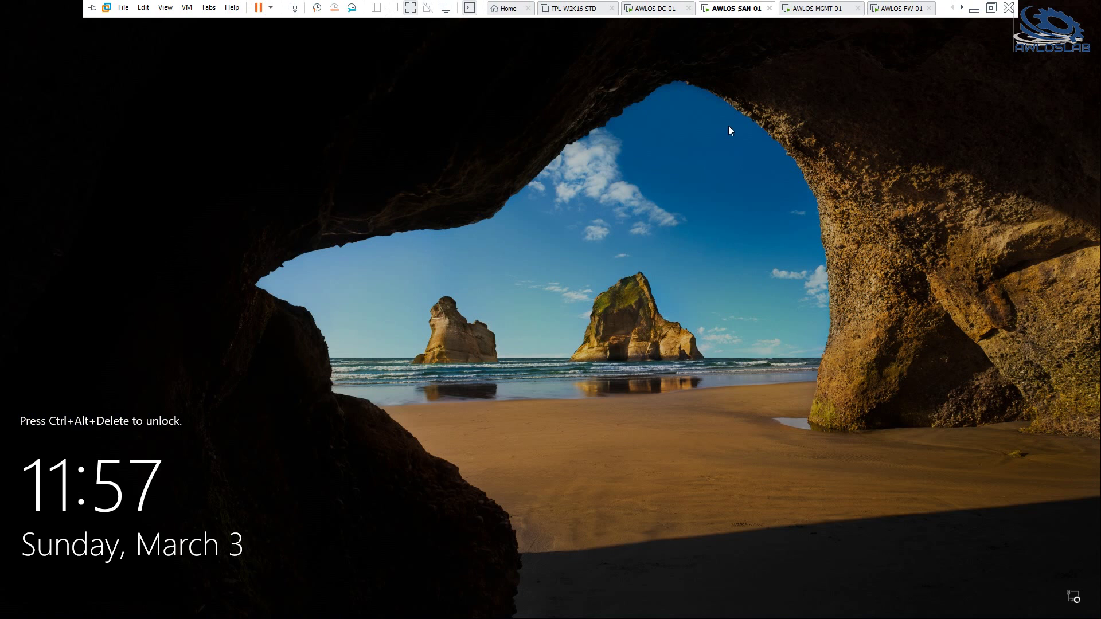
pyautogui.moveTo(986, 3)
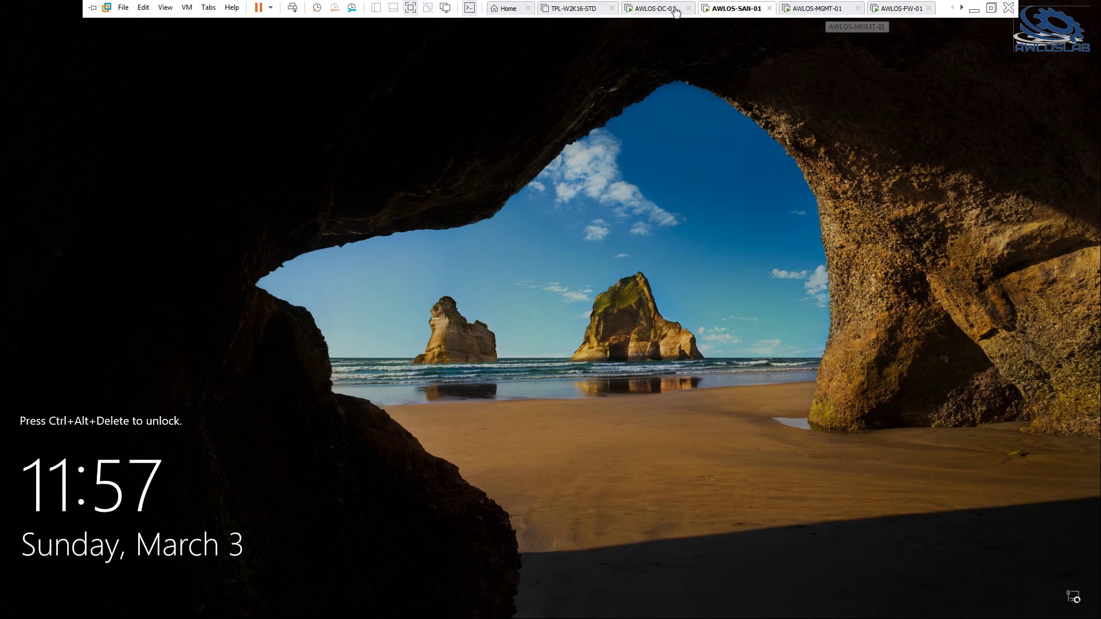
pyautogui.click(817, 9)
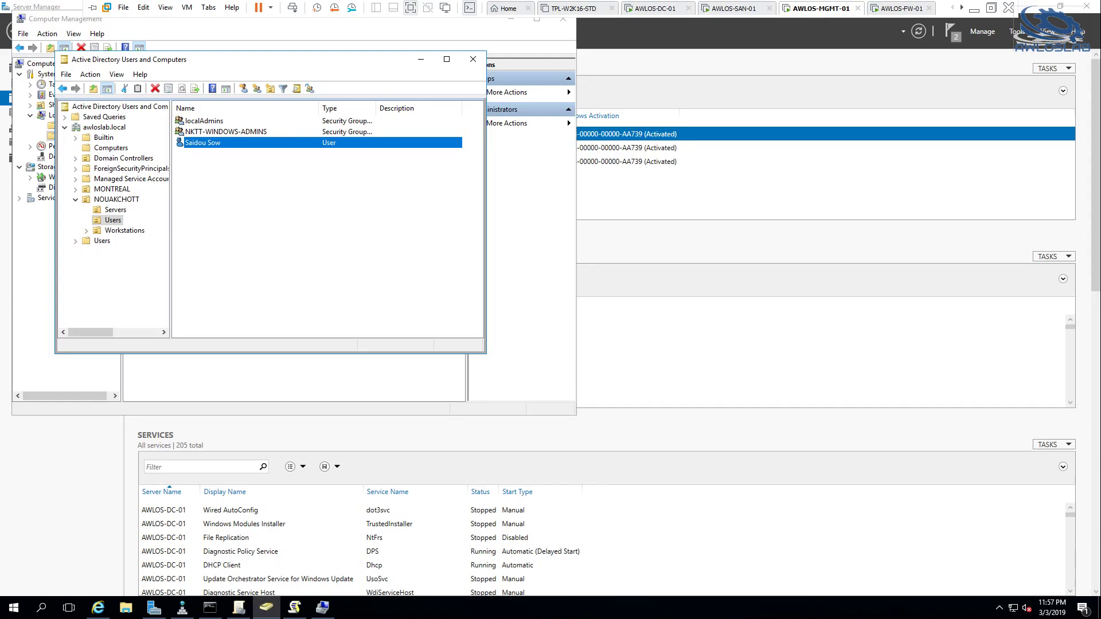
# View the LAN firewall rules on the pfSense web page
pyautogui.moveTo(109, 610)
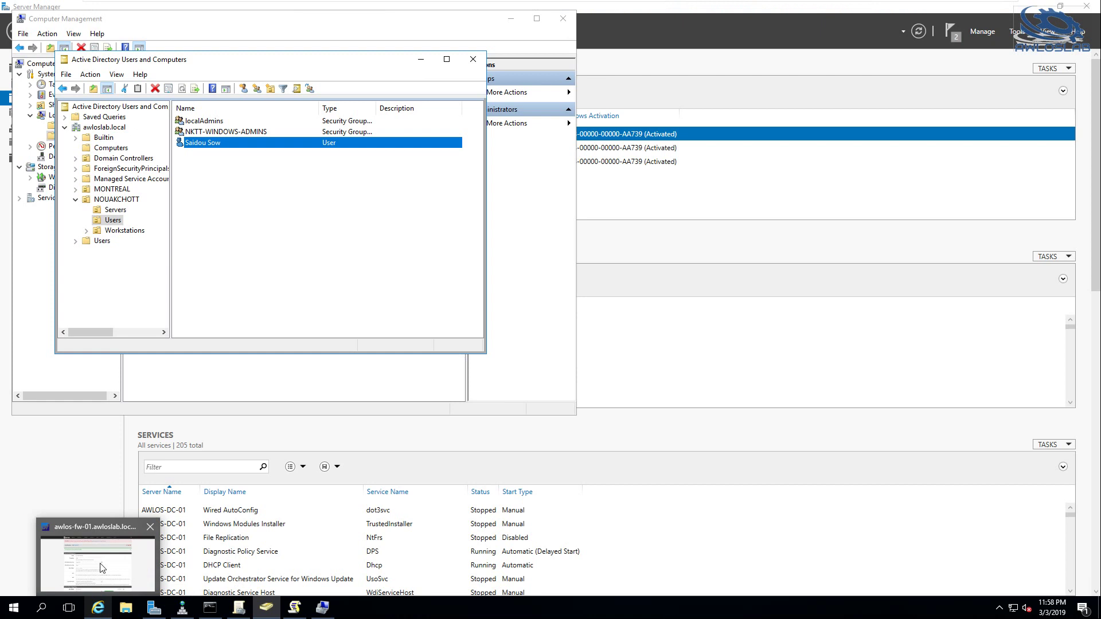
pyautogui.click(98, 554)
pyautogui.click(440, 55)
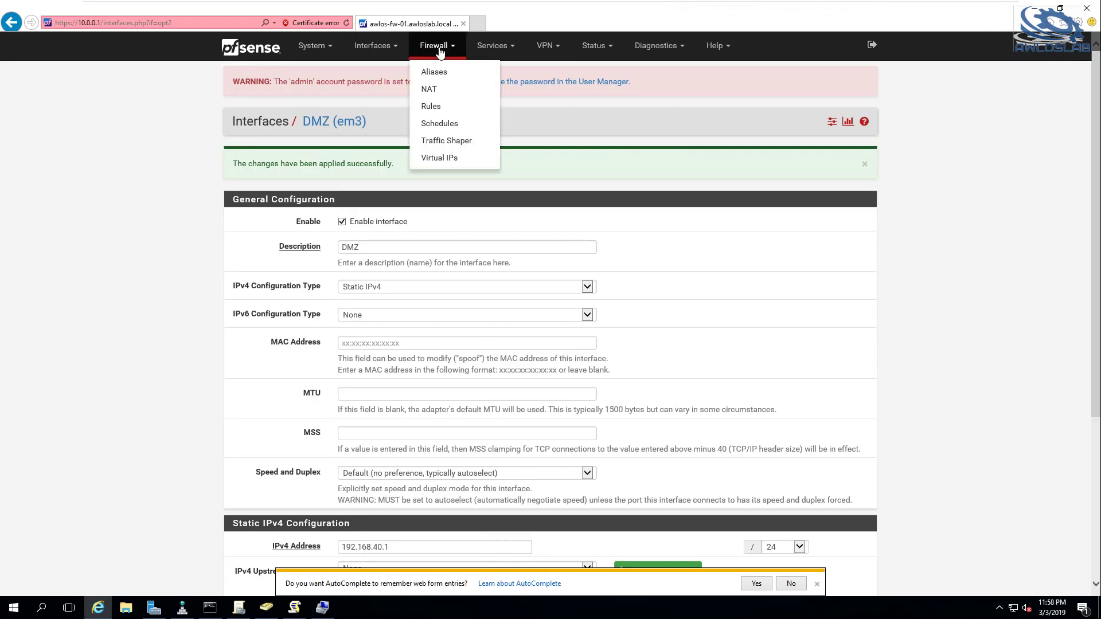
pyautogui.click(435, 107)
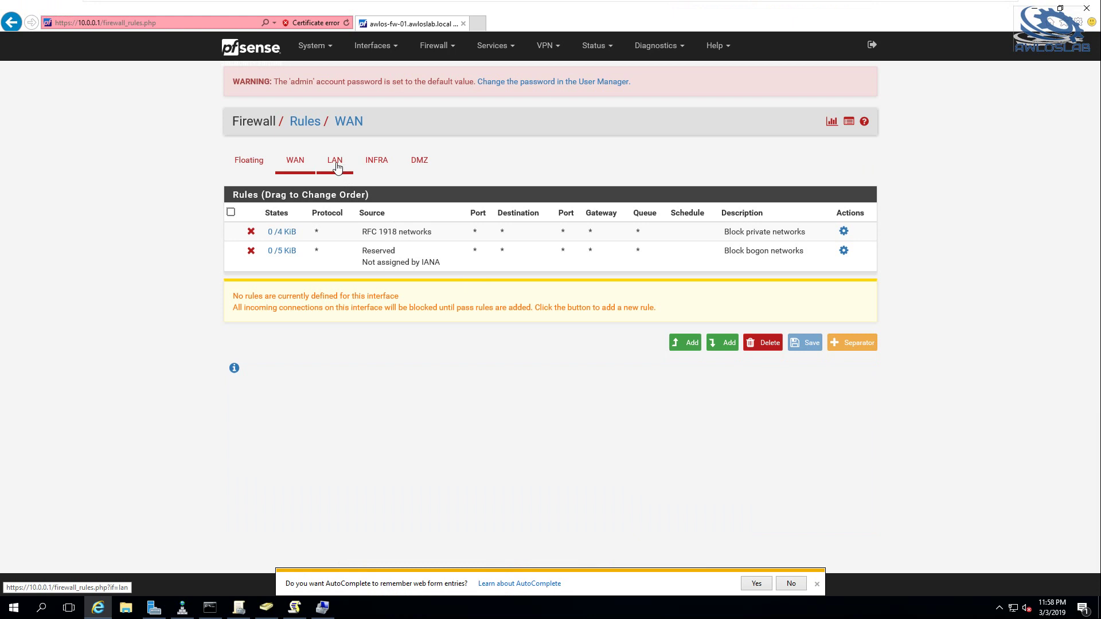
pyautogui.click(334, 164)
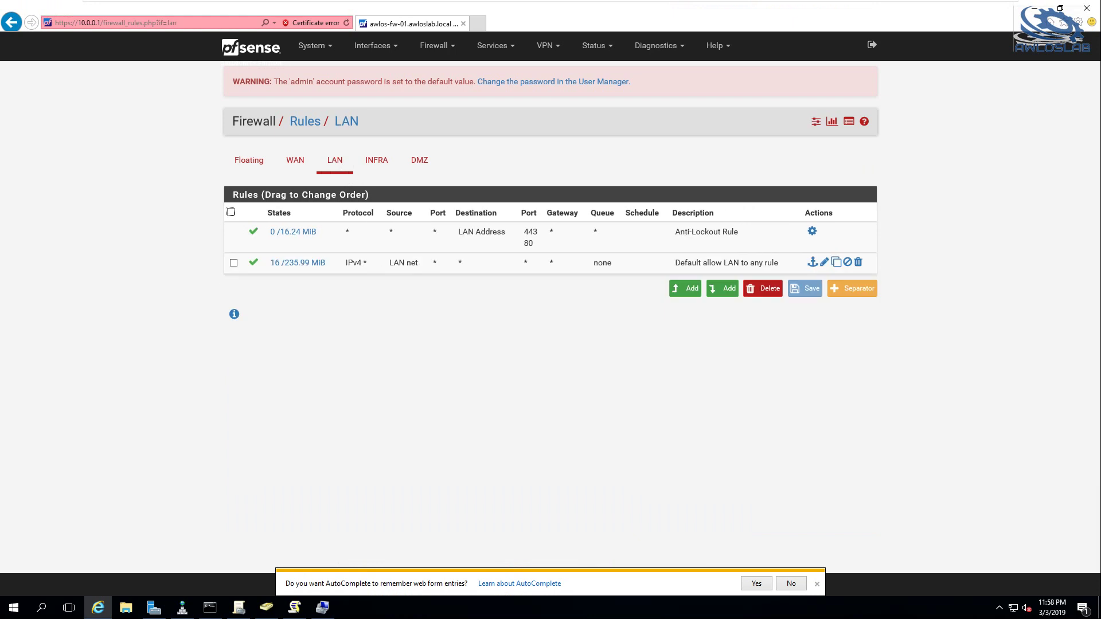
# Run telnet to 10.0.0.200 on port 3389, then bring up the Run box
pyautogui.click(211, 606)
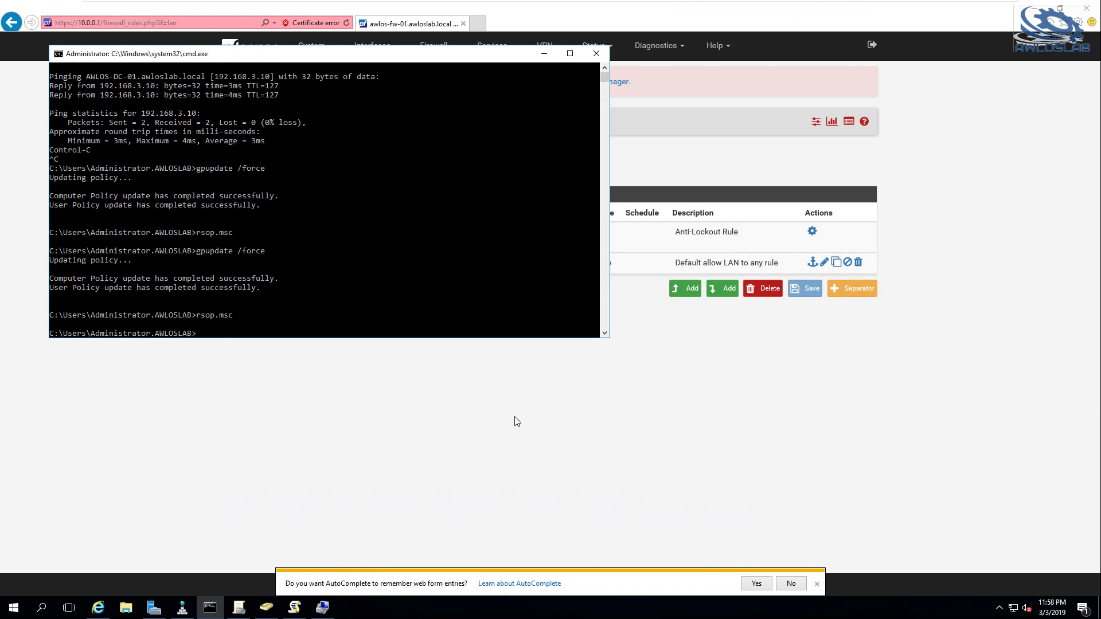
pyautogui.write('telnet ')
pyautogui.write('192')
pyautogui.write('10.0.0.2')
pyautogui.write('00 3389')
pyautogui.press('Return')
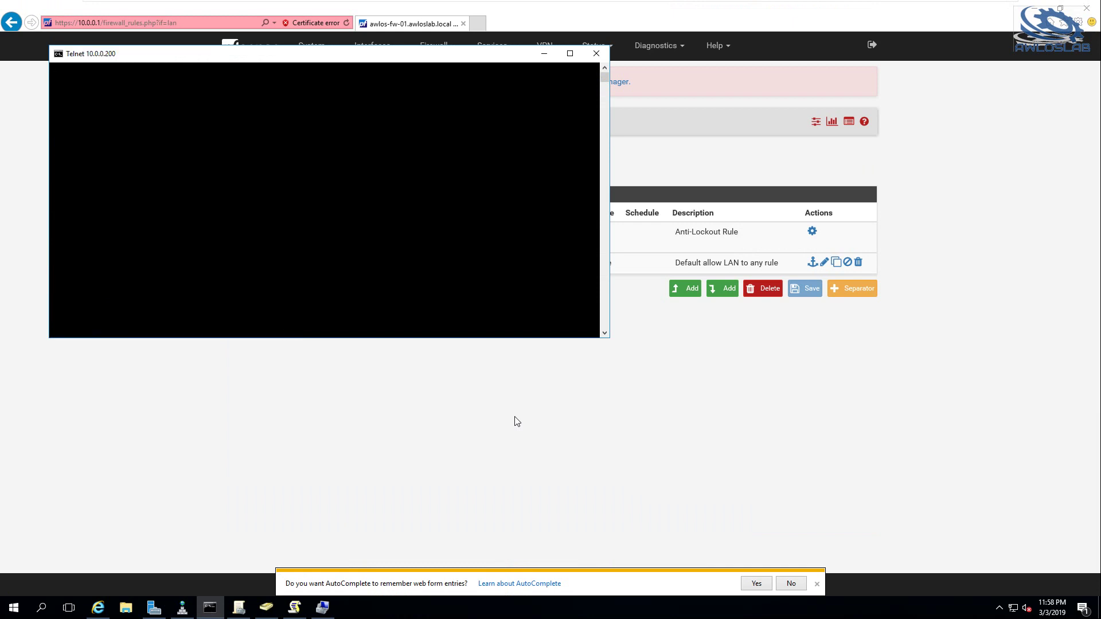
pyautogui.press('super+r')
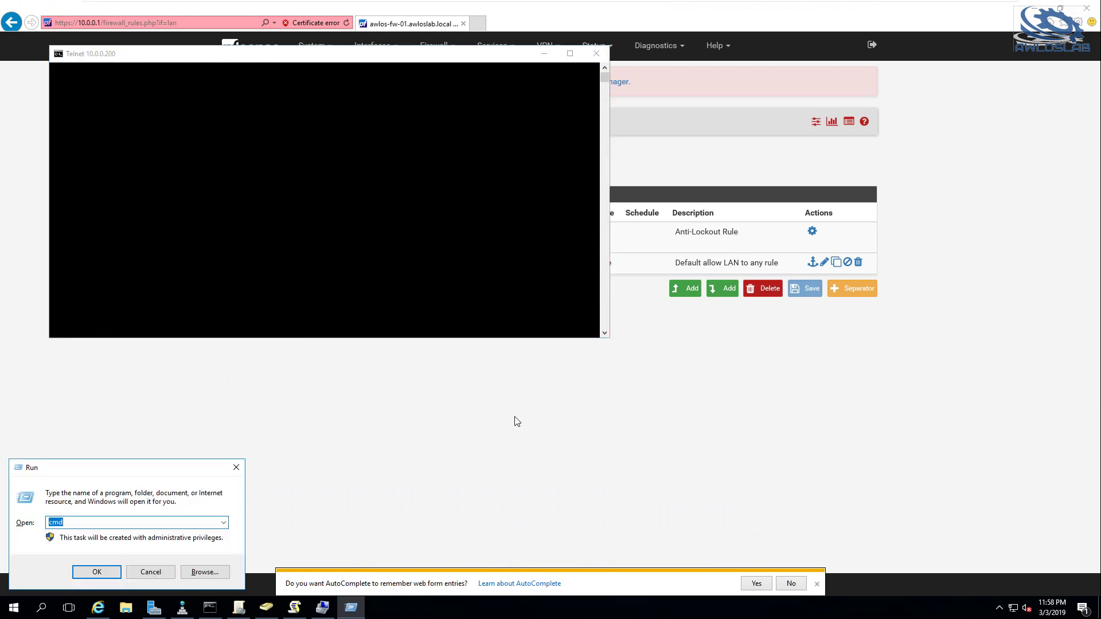
# Start mstsc and connect to awlos-mgmt-01
pyautogui.write('mstsc')
pyautogui.press('Return')
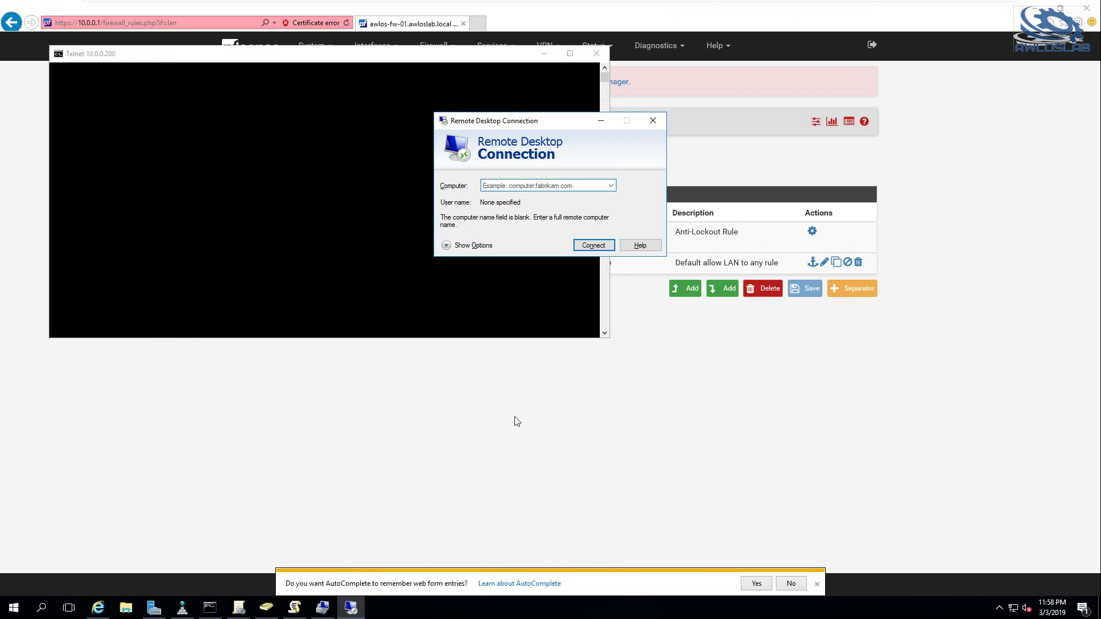
pyautogui.write('awlos')
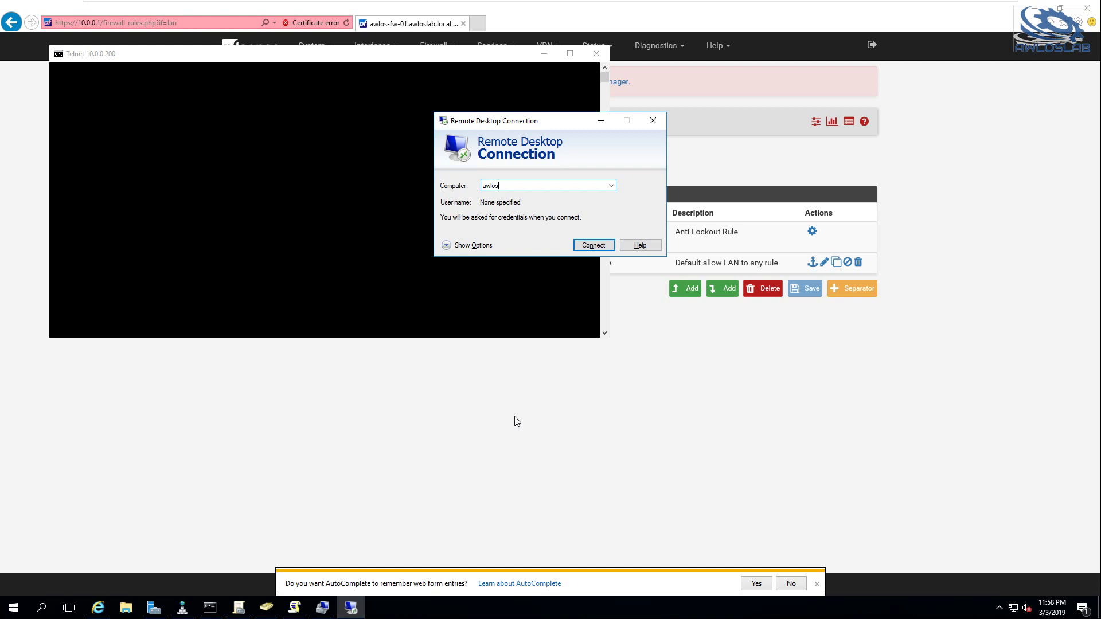
pyautogui.write('-mgmt-01')
pyautogui.press('Return')
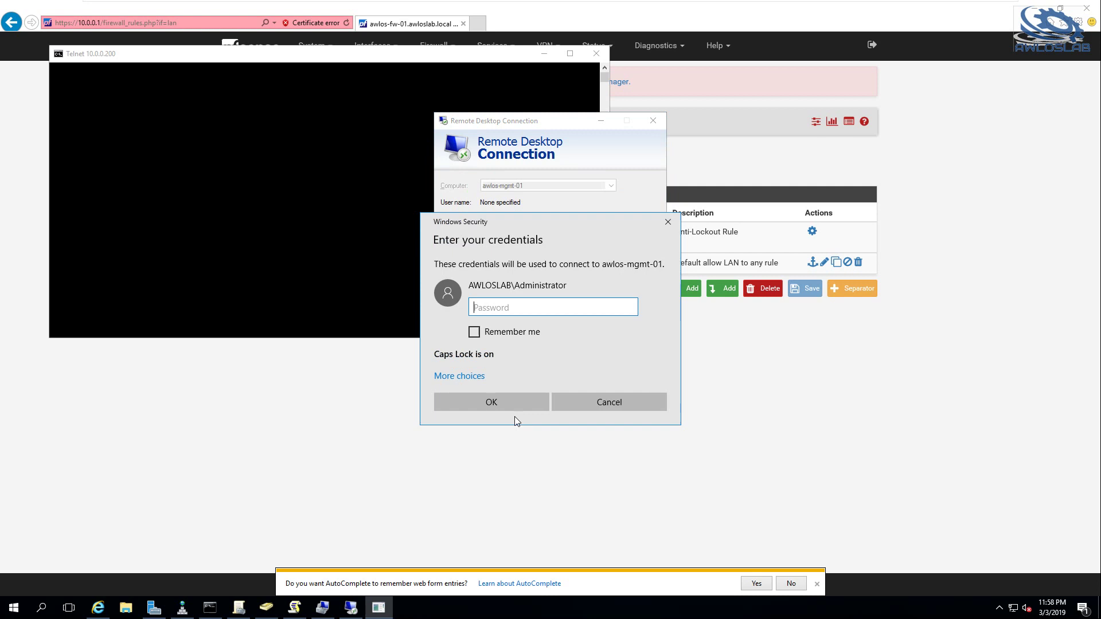
# Sign in with a different AWLOSLAB domain account and its password
pyautogui.click(463, 378)
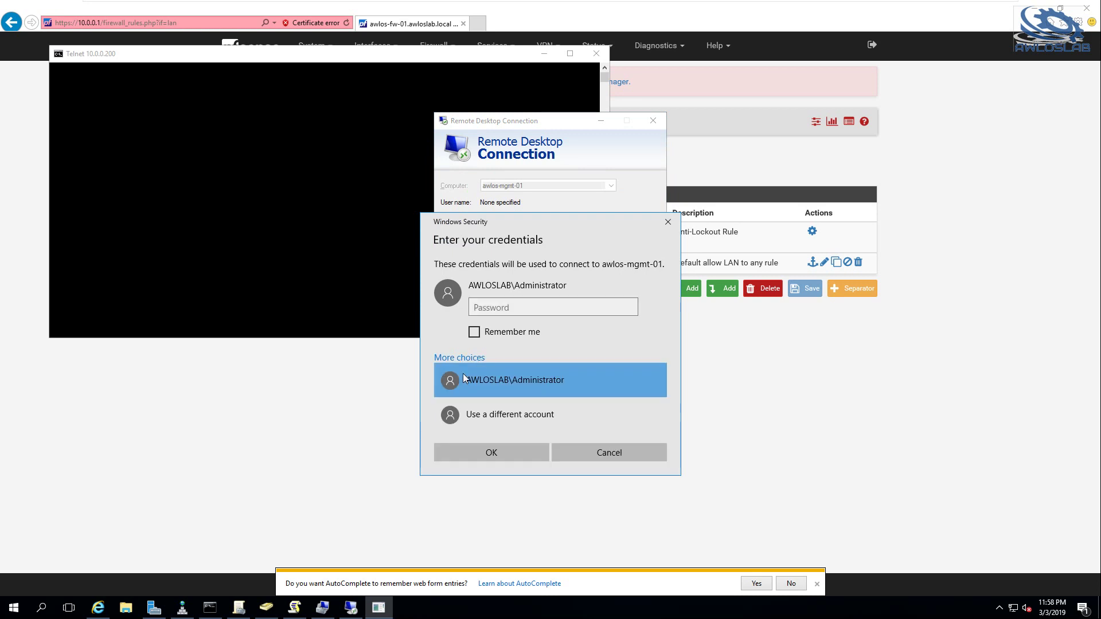
pyautogui.click(510, 414)
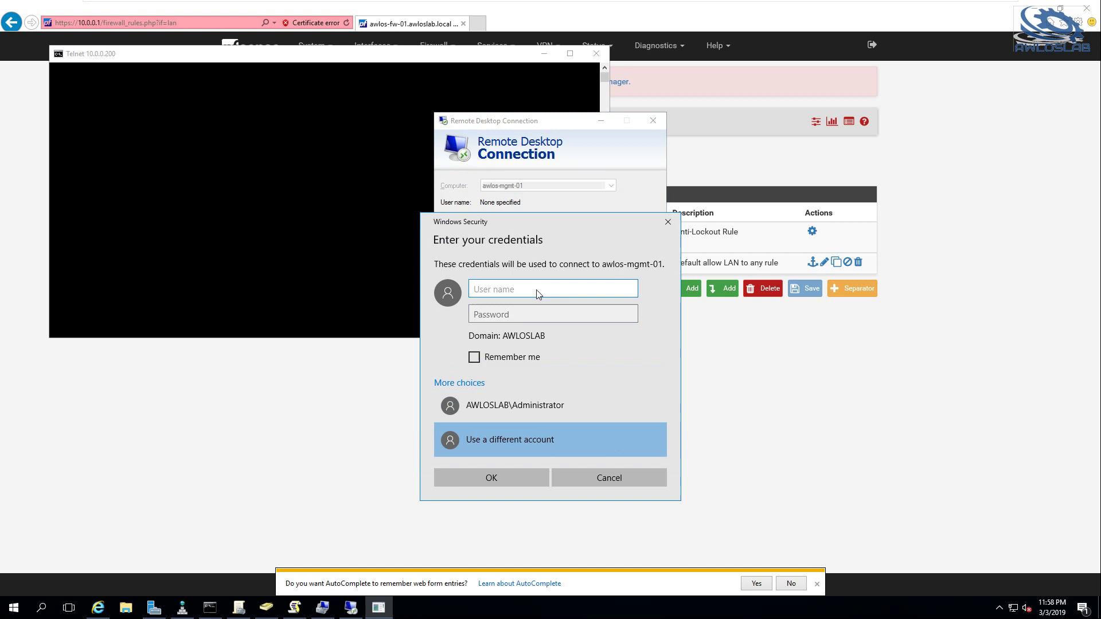
pyautogui.press('Tab')
pyautogui.write('*********')
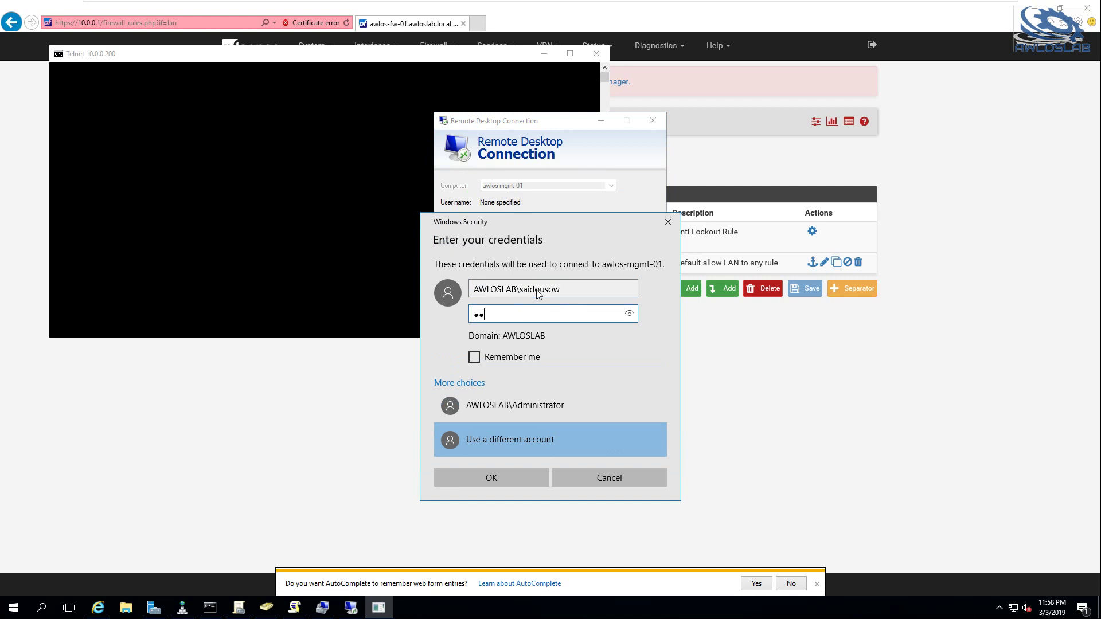
pyautogui.press('Return')
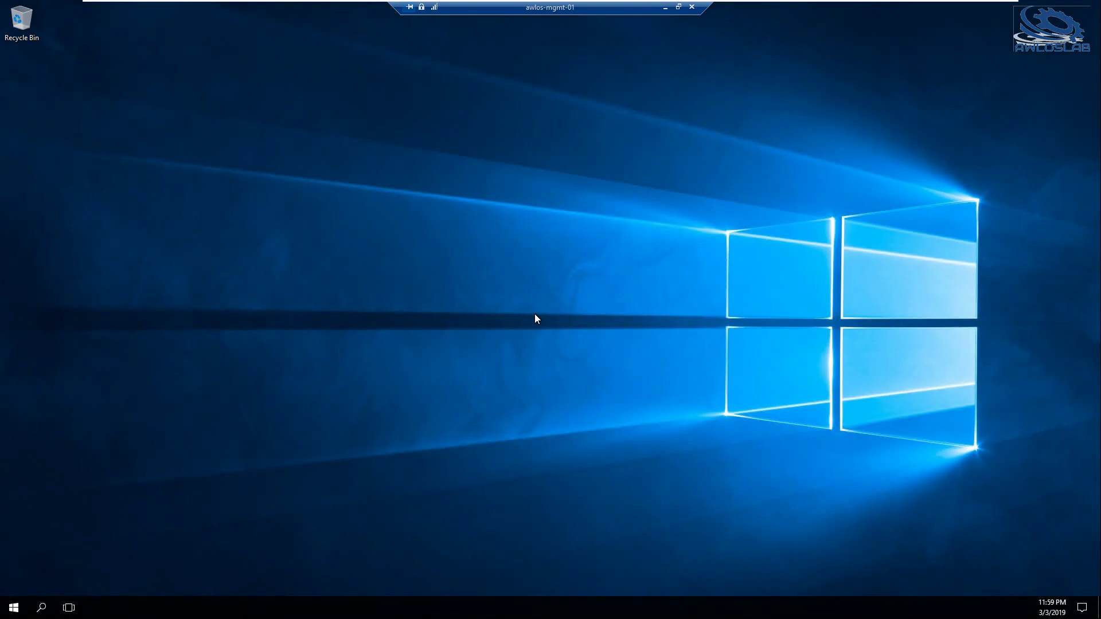
# Run whoami in a command prompt opened from Run, then close it
pyautogui.press('super+r')
pyautogui.write('cmd')
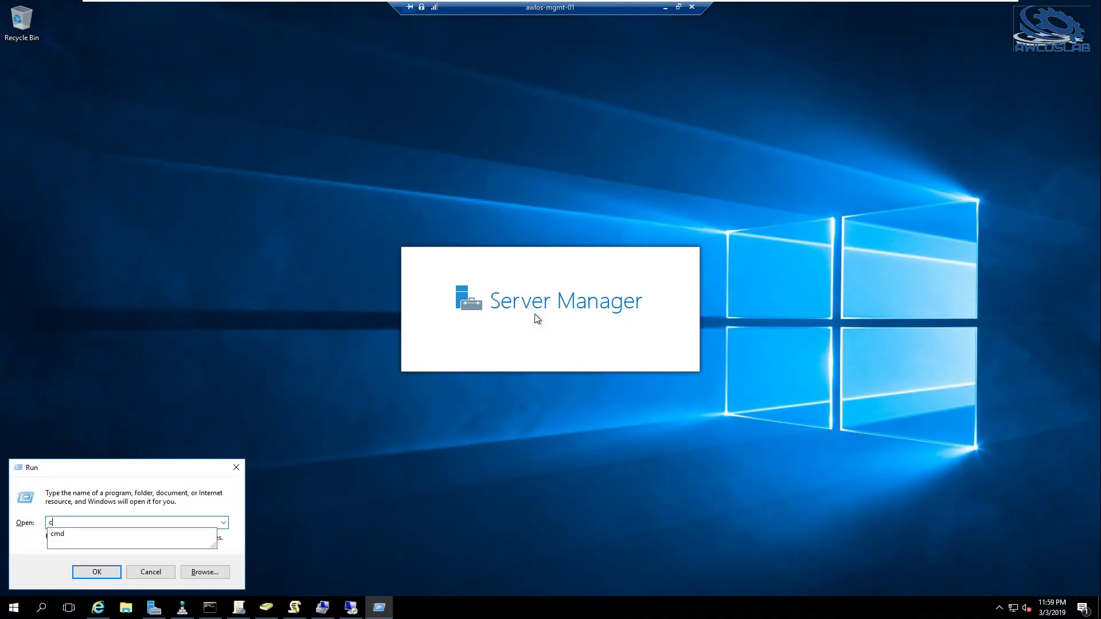
pyautogui.press('Return')
pyautogui.write('wh')
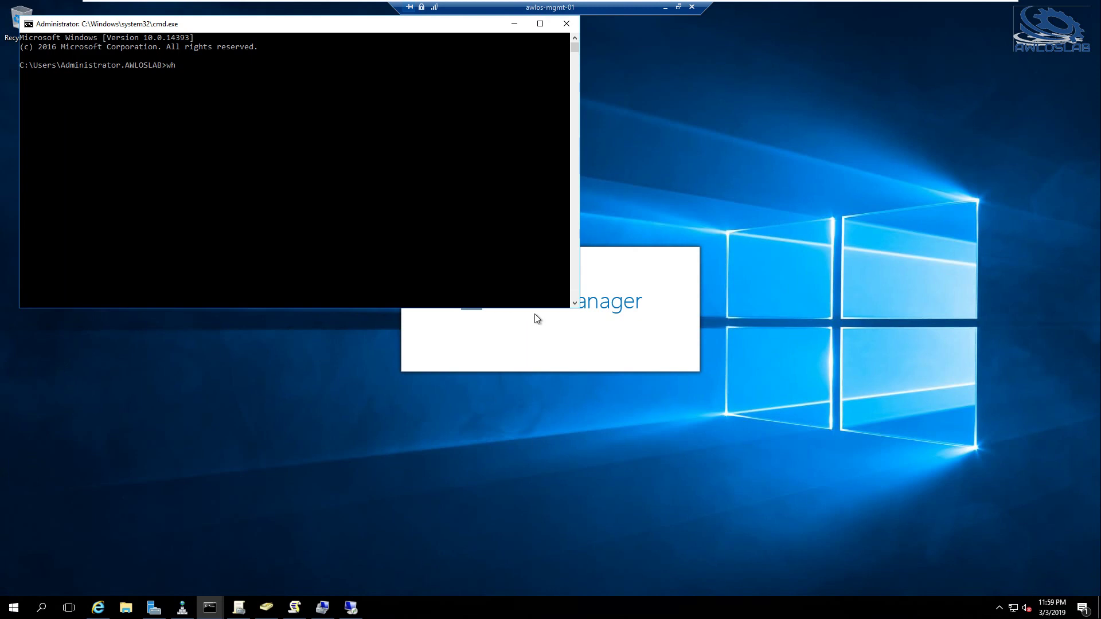
pyautogui.write('oami')
pyautogui.press('Return')
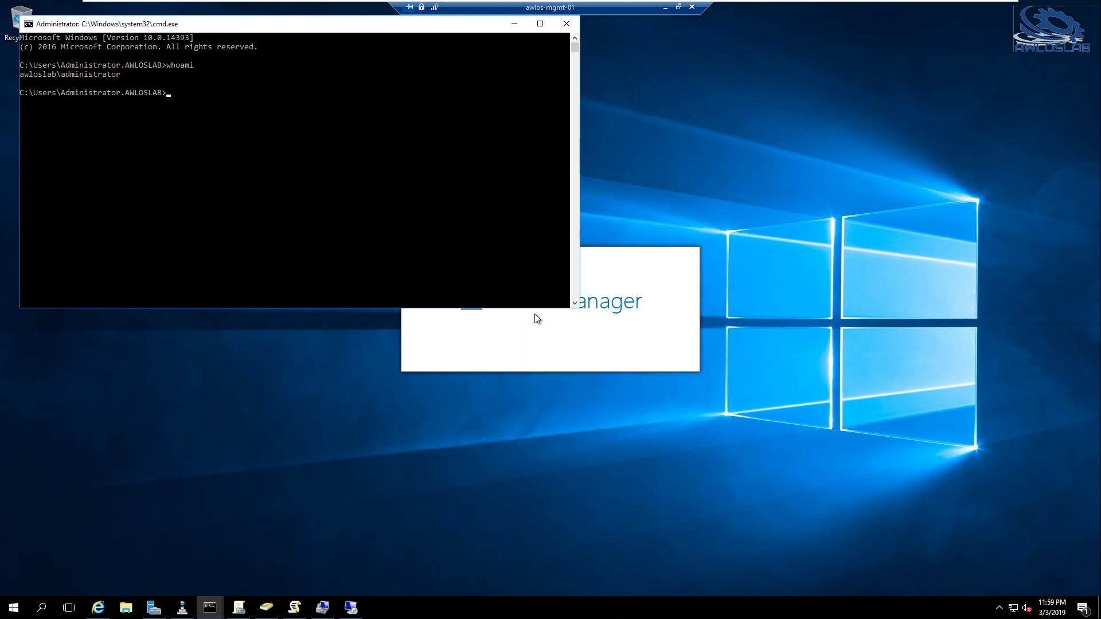
pyautogui.hotkey('alt', 'F4')
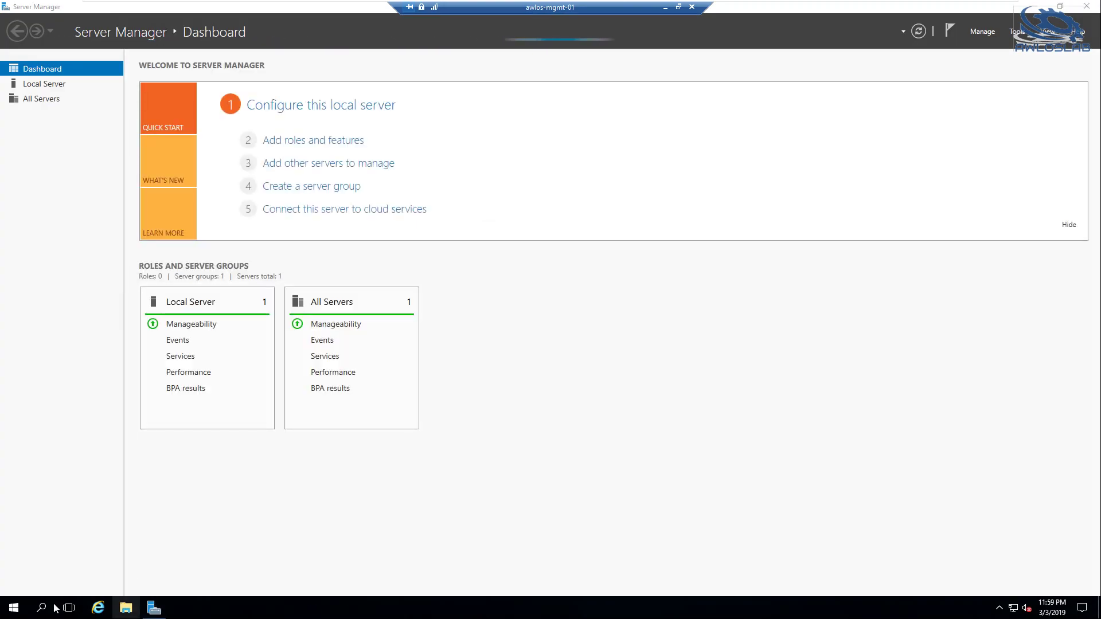
# Open a command prompt via Start search and run whoami again to confirm the domain account
pyautogui.click(12, 608)
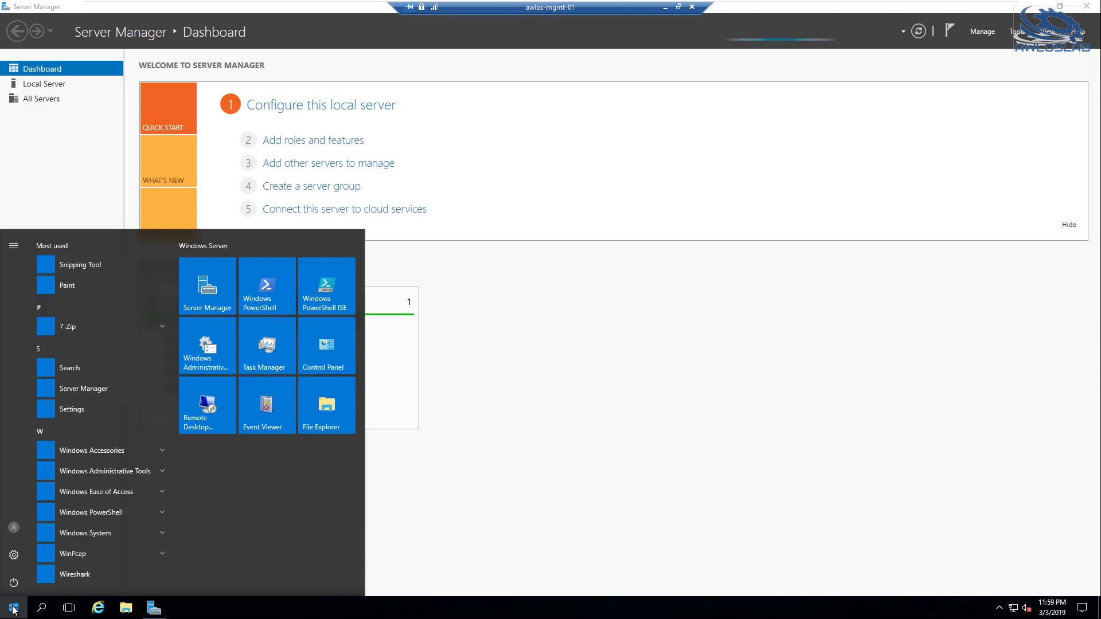
pyautogui.click(13, 608)
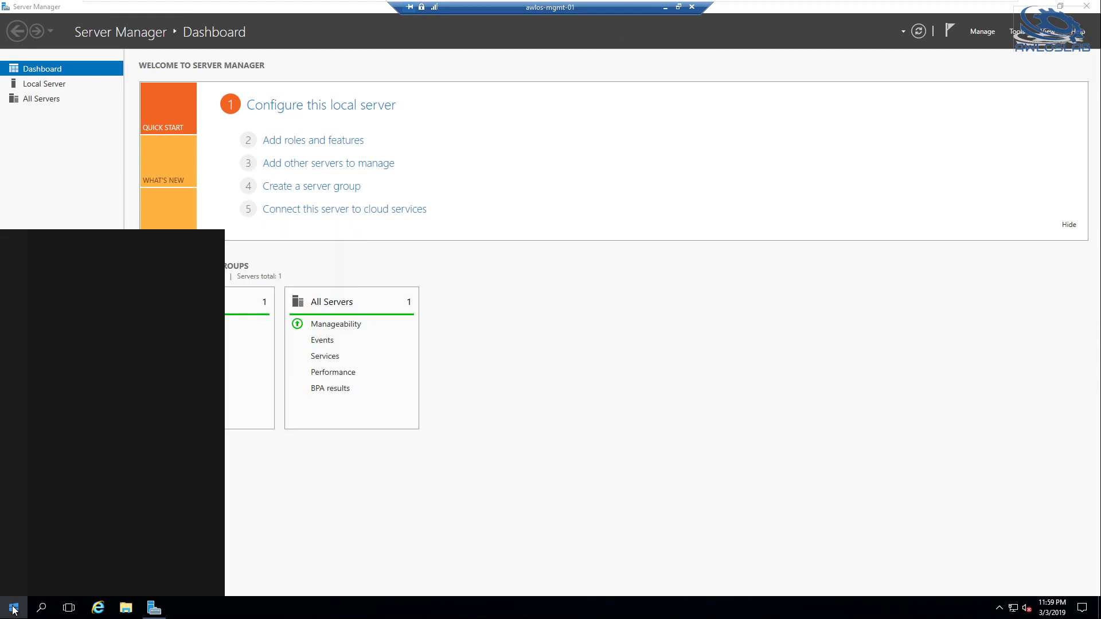
pyautogui.write('cm')
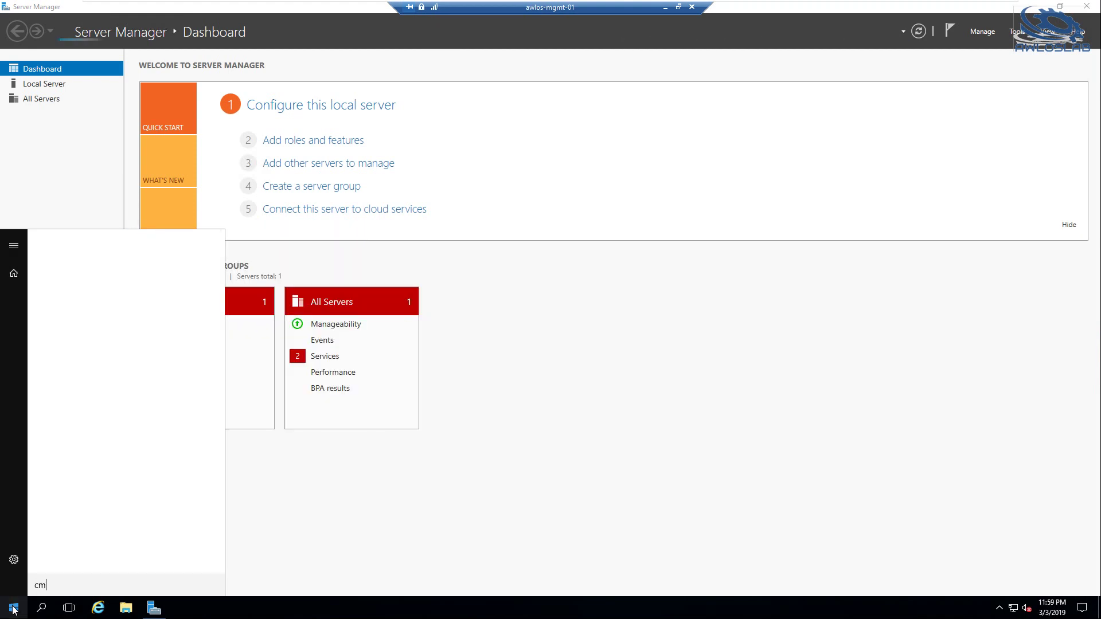
pyautogui.write('d')
pyautogui.press('Return')
pyautogui.write('whoami')
pyautogui.press('Return')
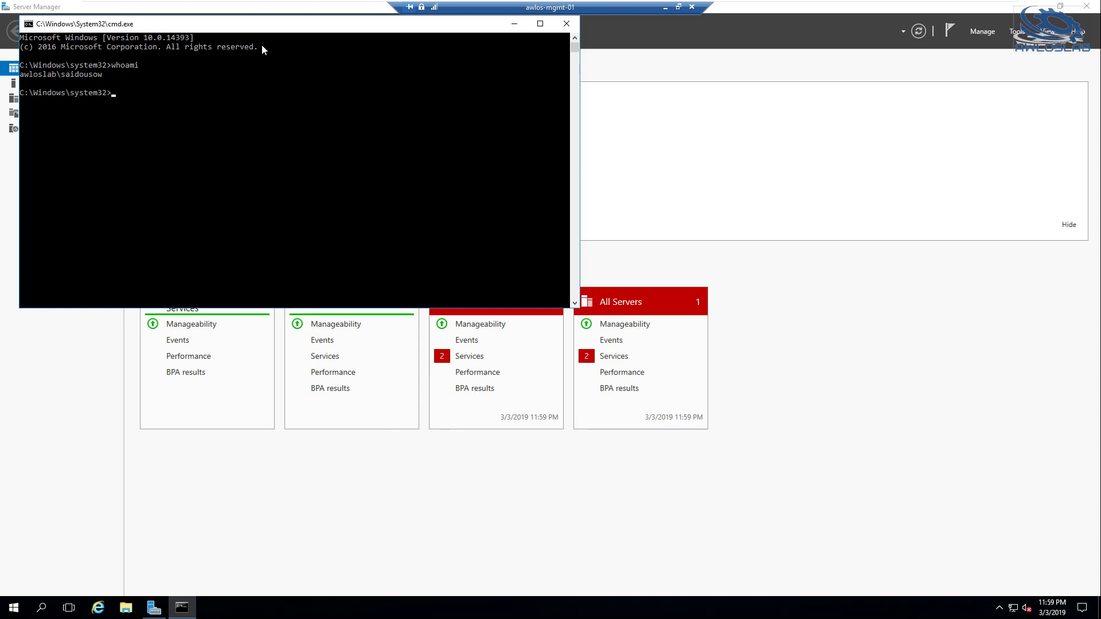
# Set the console font to Lucida Console at size 18
pyautogui.rightClick(240, 28)
pyautogui.click(267, 134)
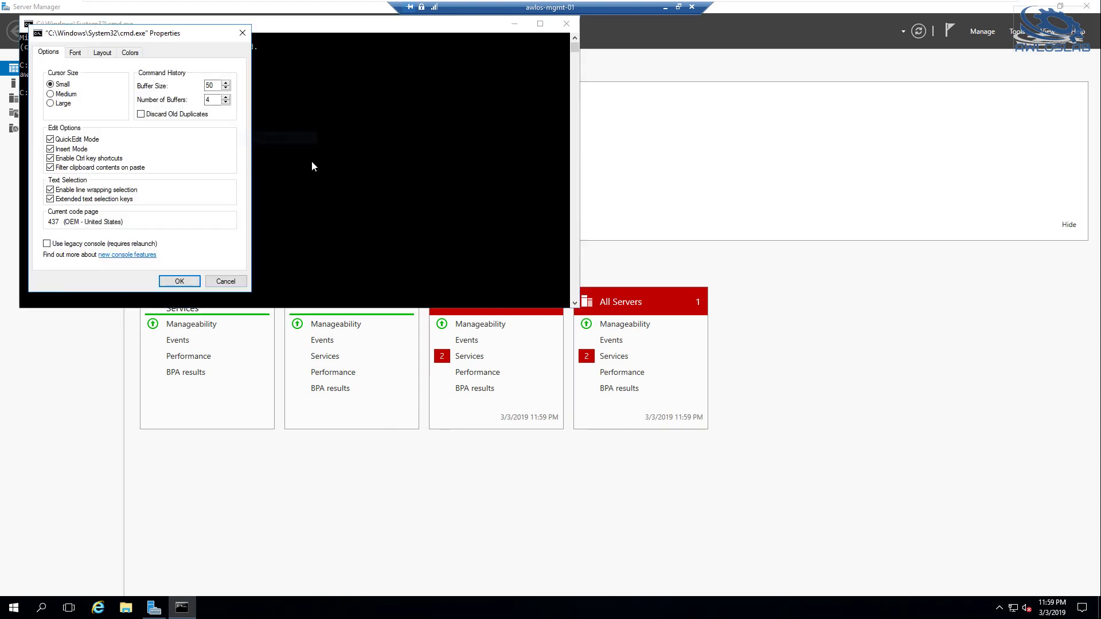
pyautogui.click(75, 52)
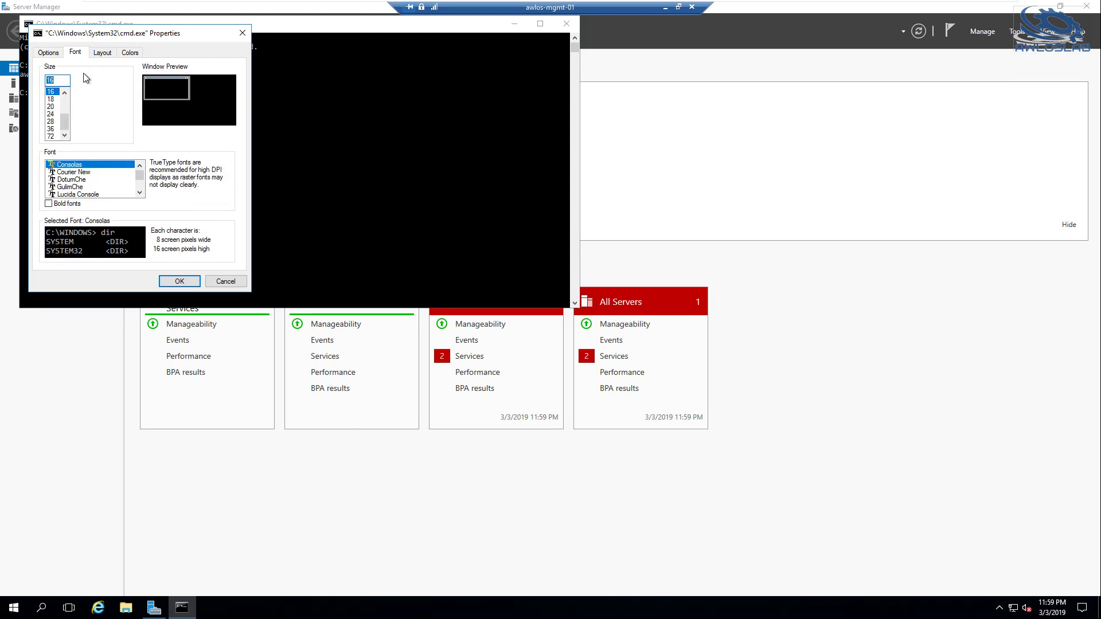
pyautogui.click(51, 99)
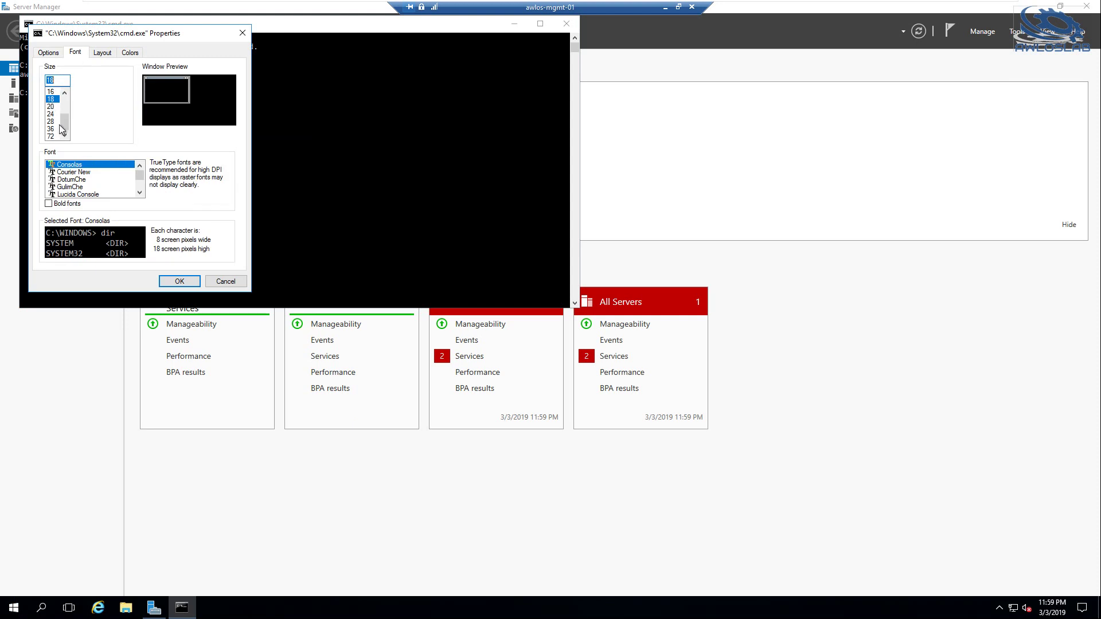
pyautogui.click(75, 194)
pyautogui.click(180, 282)
# List the domain account's details with net user /domain
pyautogui.click(240, 173)
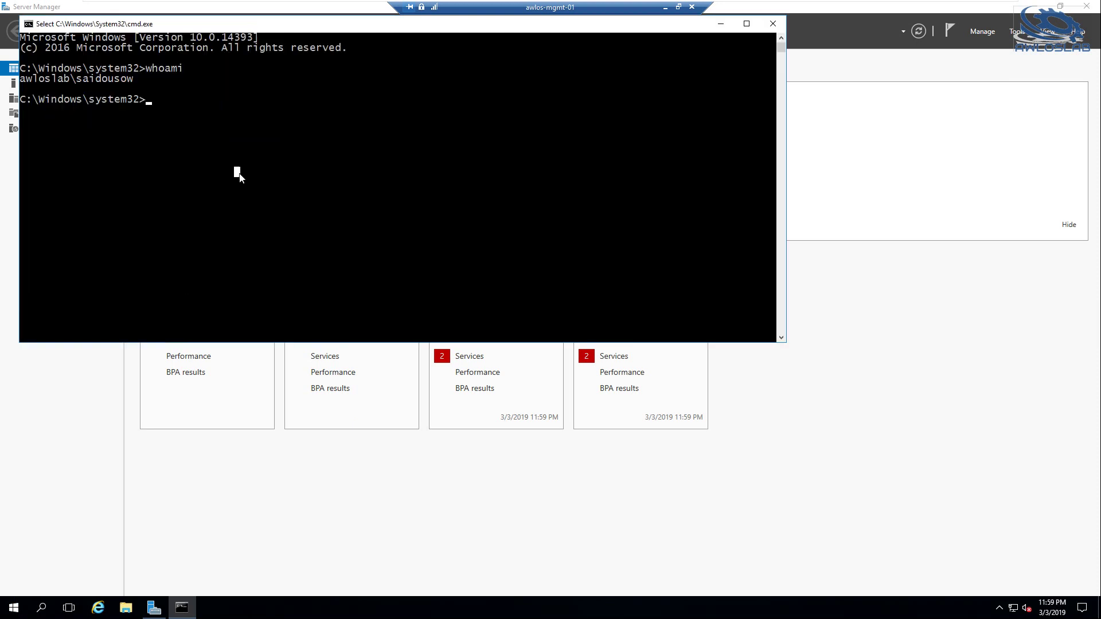
pyautogui.write('net user ')
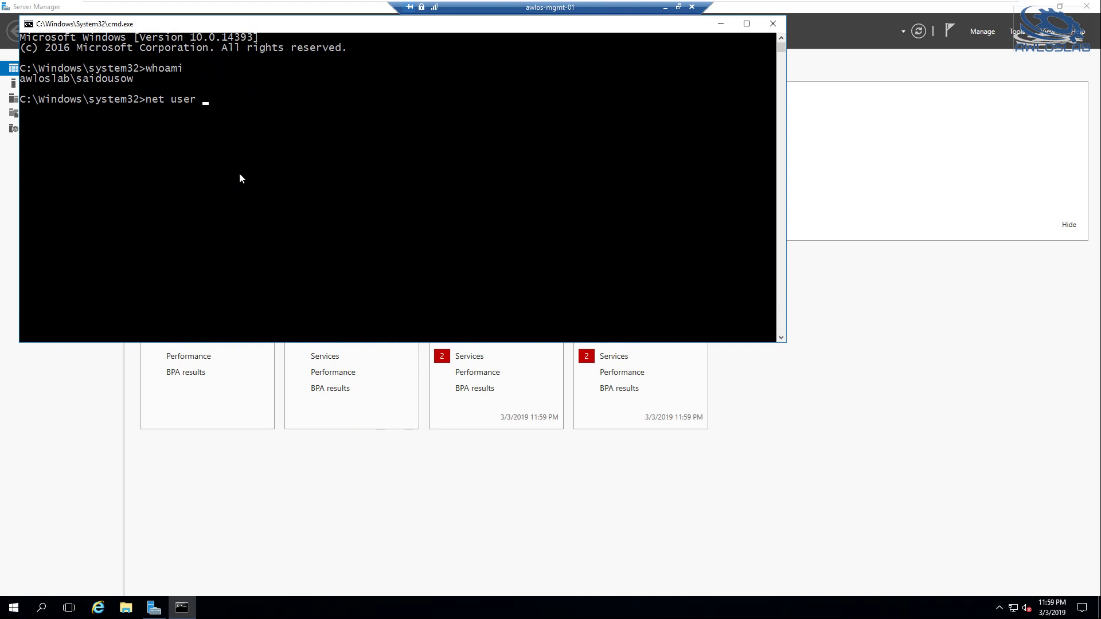
pyautogui.press('Return')
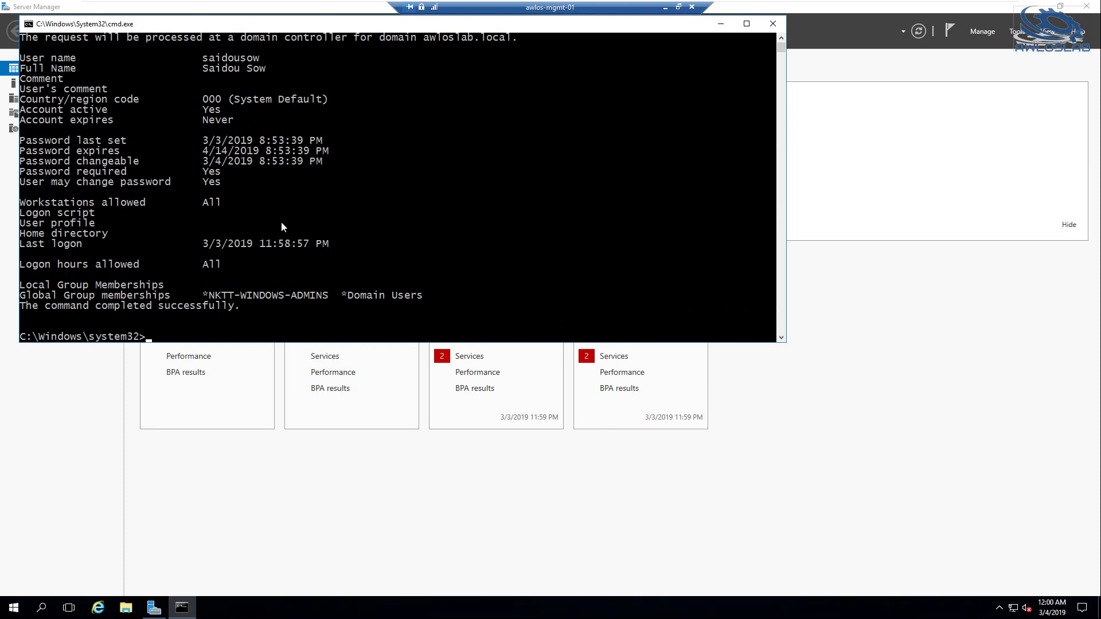
pyautogui.scroll(-3, 281, 227)
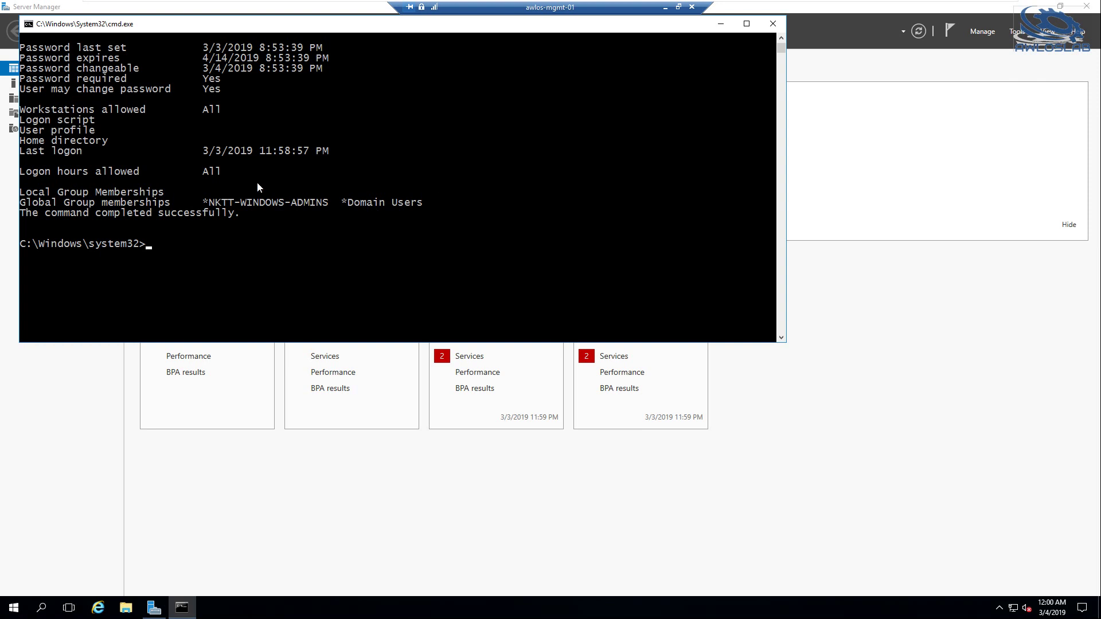
# Sign out of the remote session with logoff
pyautogui.click(192, 250)
pyautogui.write('ex')
pyautogui.press('BackSpace')
pyautogui.press('BackSpace')
pyautogui.write('logoff')
pyautogui.press('Return')
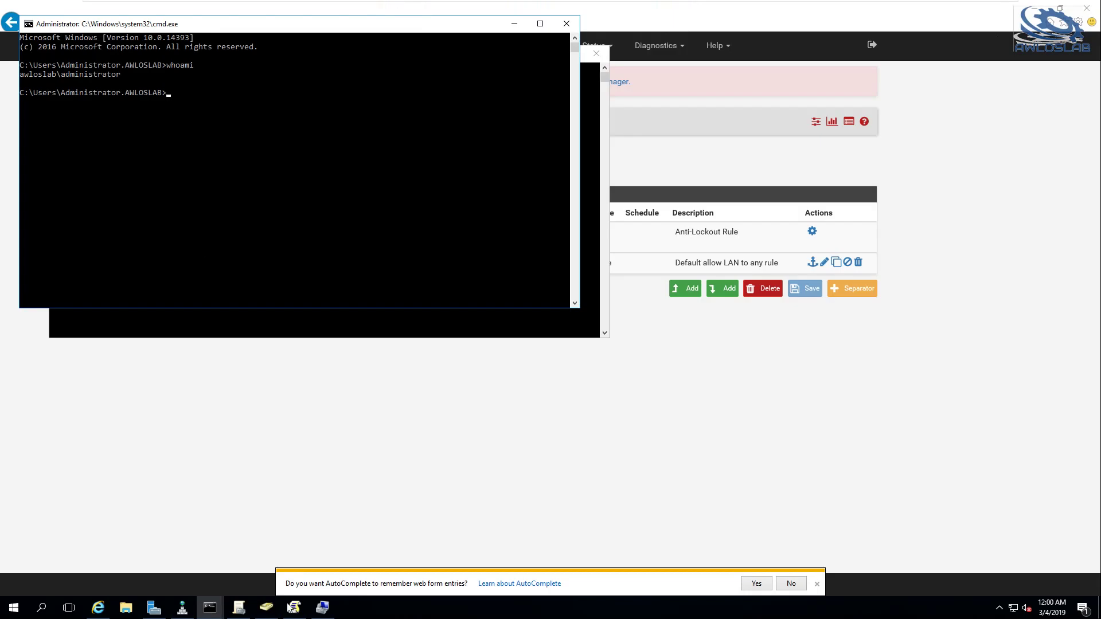
# Close the Resultant Set of Policy console without saving, and close the extra command prompt
pyautogui.click(295, 607)
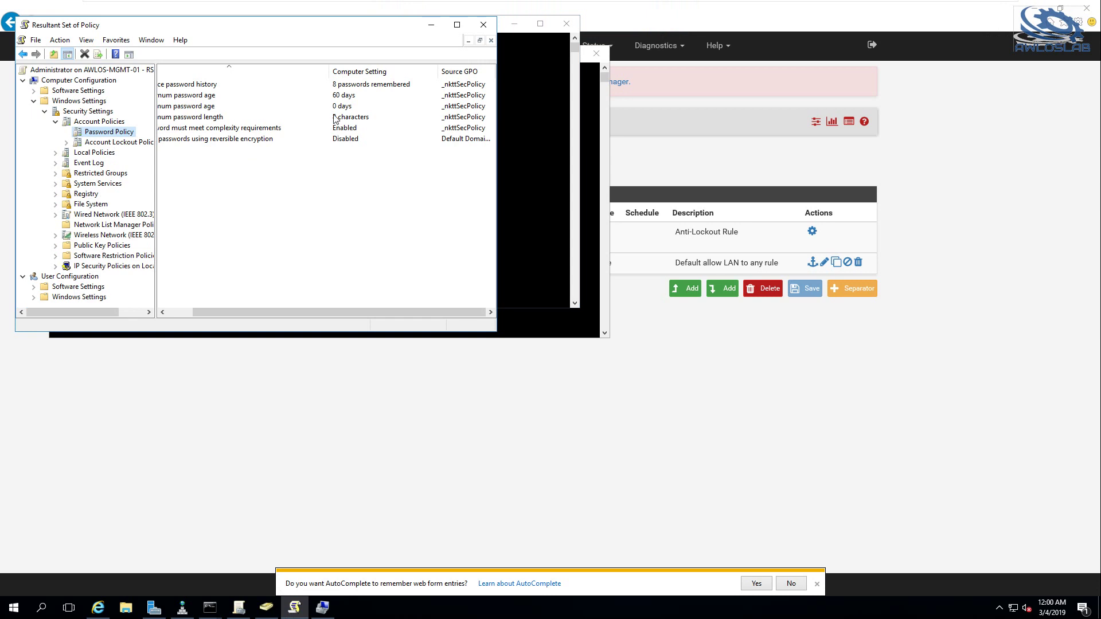
pyautogui.click(484, 25)
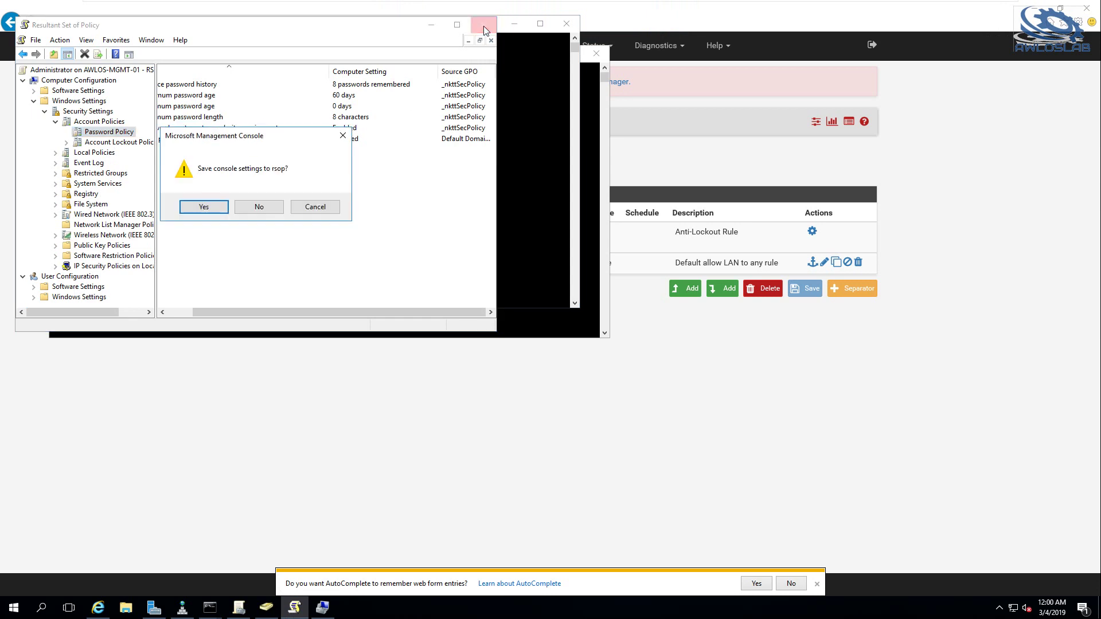
pyautogui.click(256, 207)
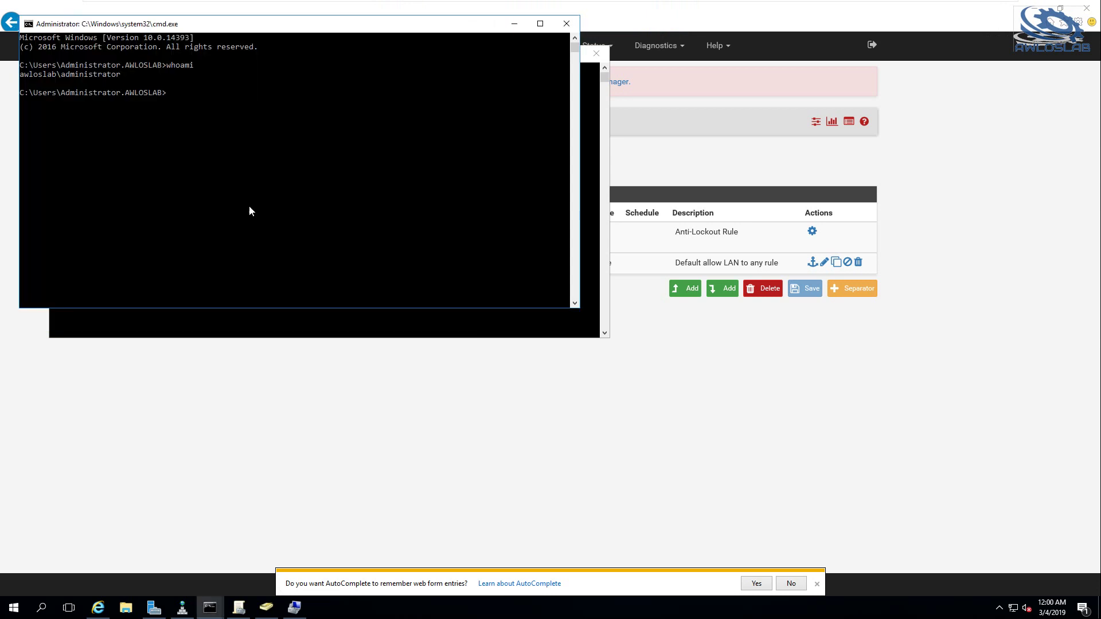
pyautogui.click(566, 24)
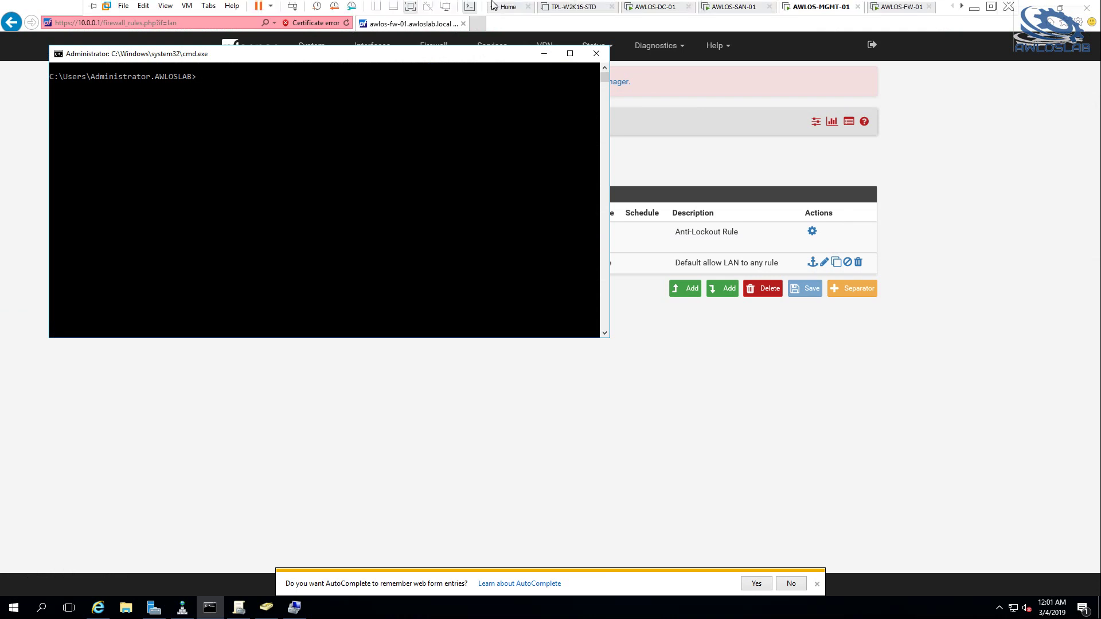
# Stage nslookup awloslab.com at the prompt and bring up Wireshark's launch options in Start
pyautogui.write('nslookup awlos')
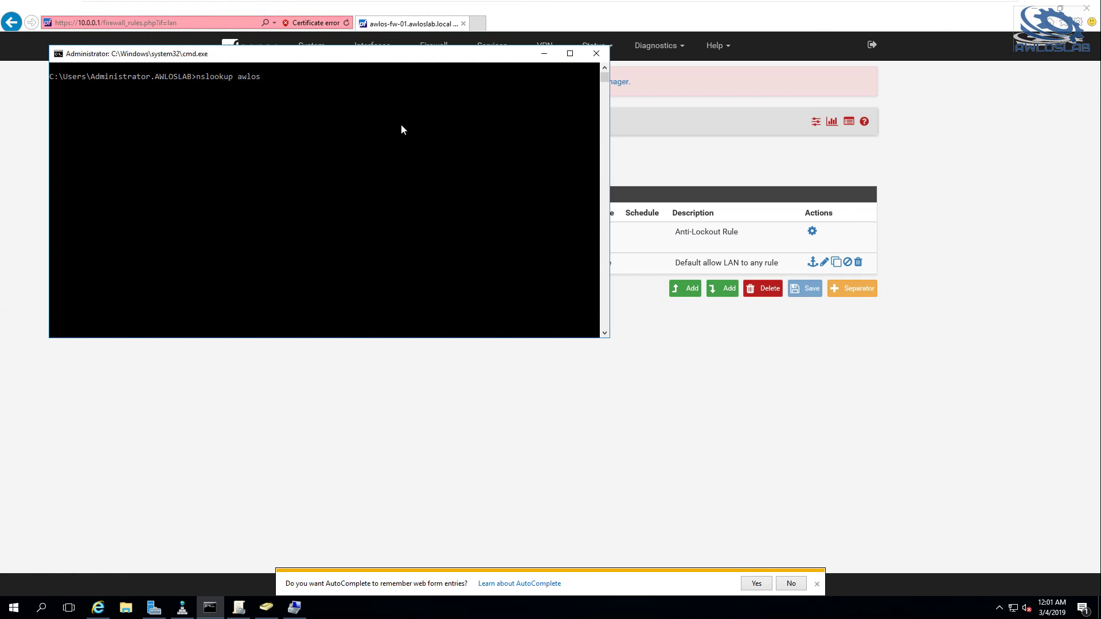
pyautogui.write('lab.com')
pyautogui.click(13, 608)
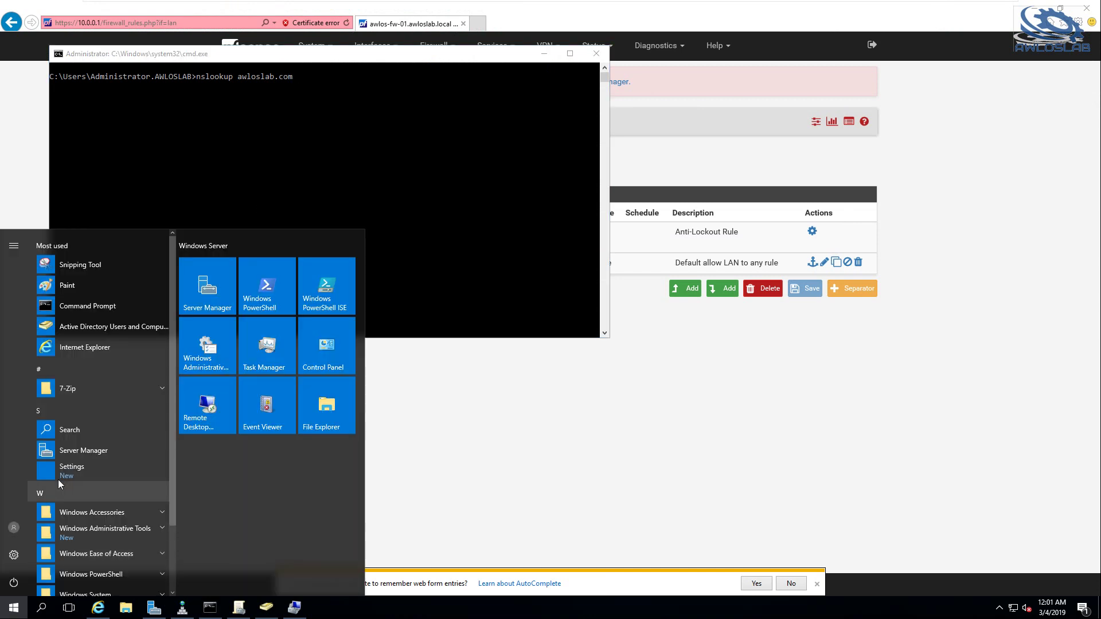
pyautogui.scroll(-3, 108, 525)
pyautogui.rightClick(71, 555)
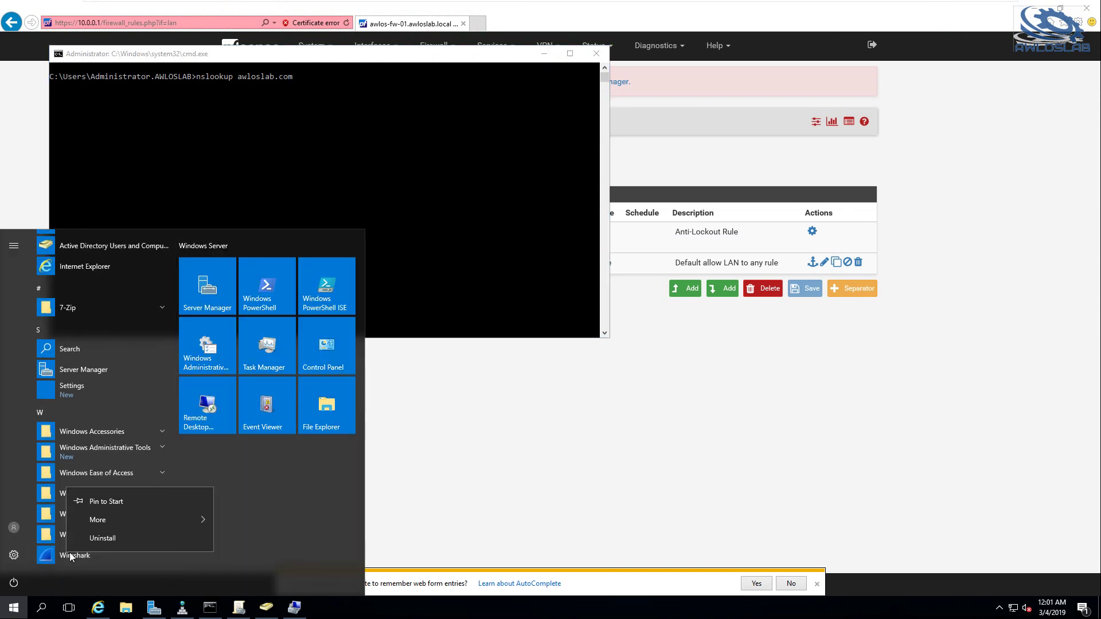
pyautogui.moveTo(203, 520)
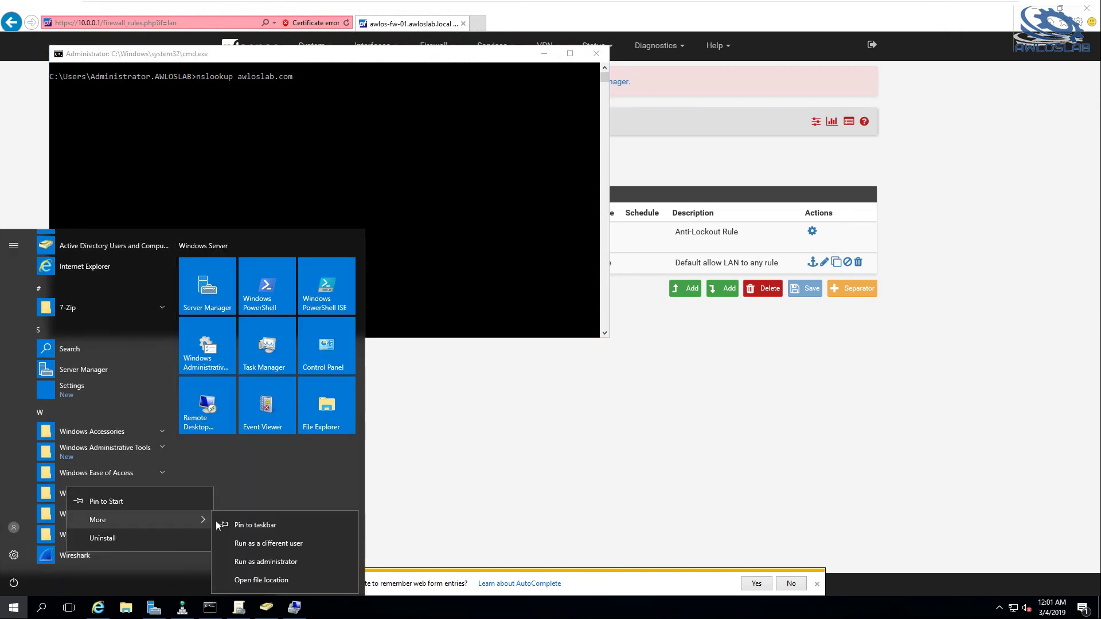
# Launch Wireshark as administrator, then switch to the AWLOS-DC-01 VM
pyautogui.click(259, 562)
pyautogui.moveTo(704, 6)
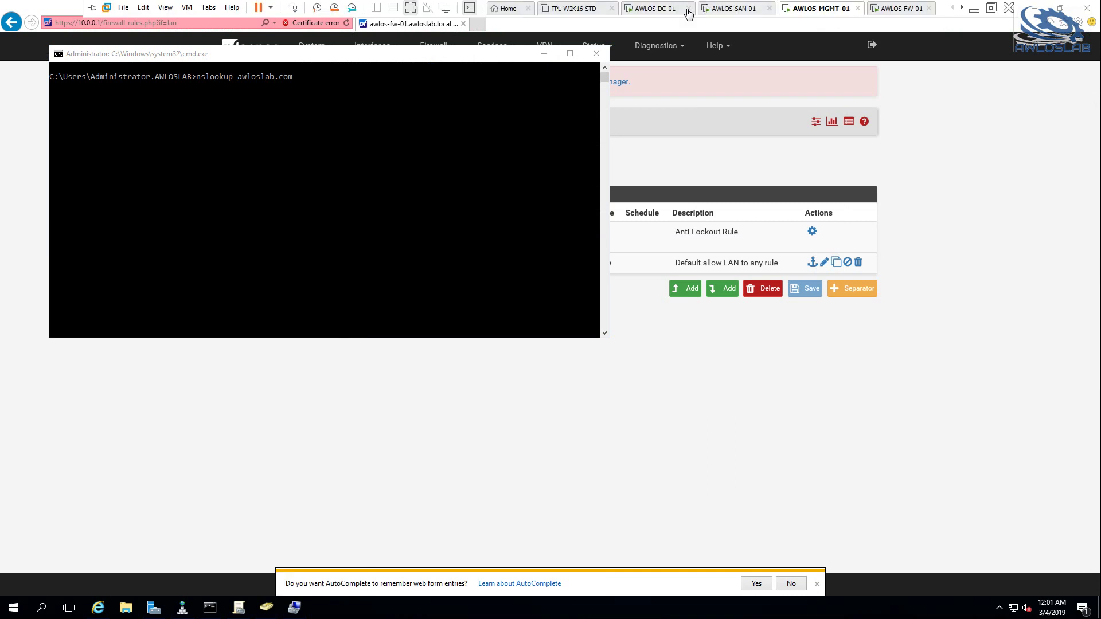
pyautogui.click(655, 11)
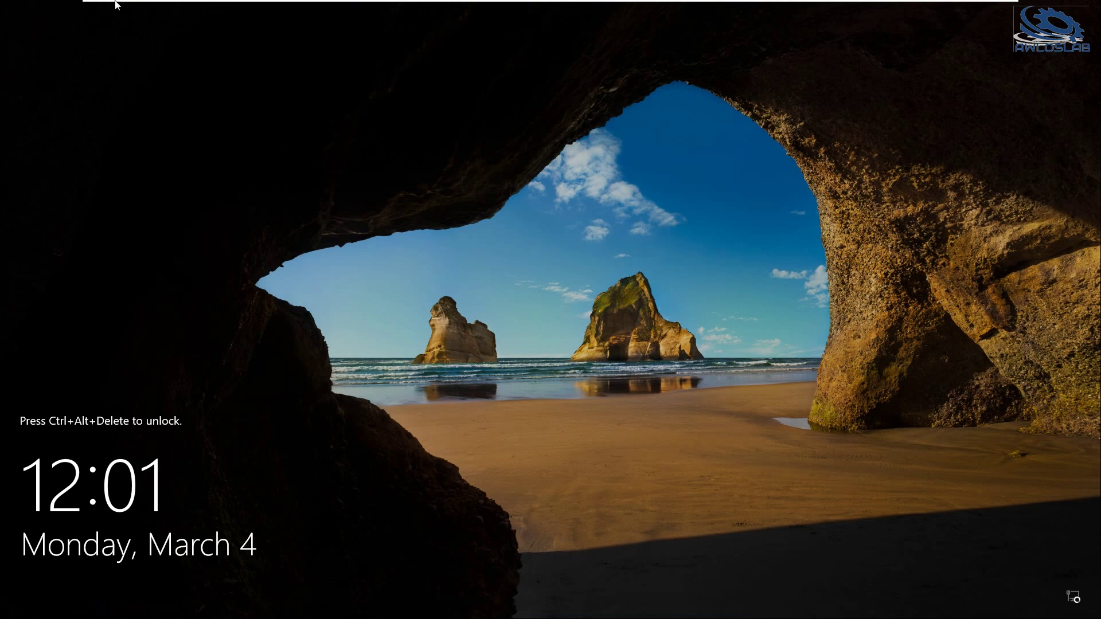
# Sign back in via Ctrl+Alt+Del and the password, then close Group Policy Management and Server Manager
pyautogui.moveTo(115, 4)
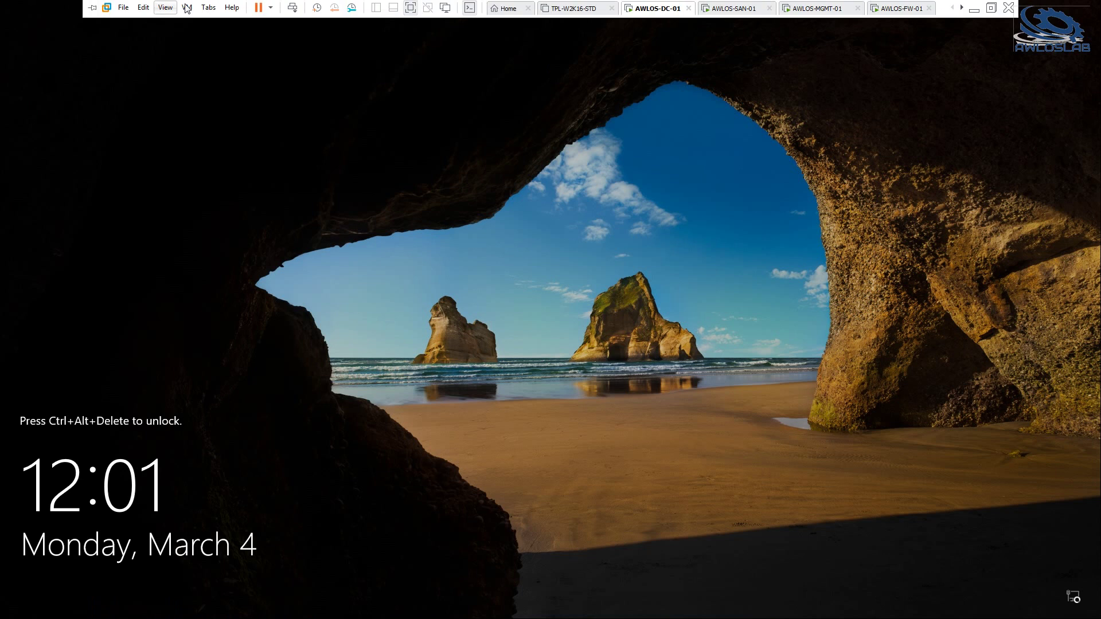
pyautogui.click(187, 7)
pyautogui.click(218, 65)
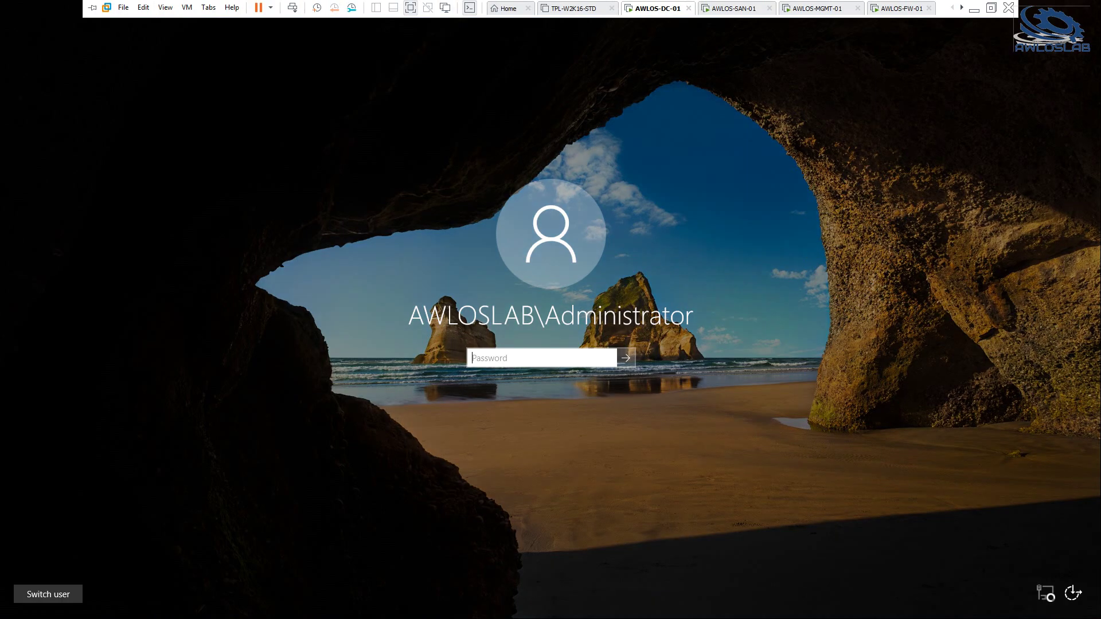
pyautogui.write('****')
pyautogui.write('*****')
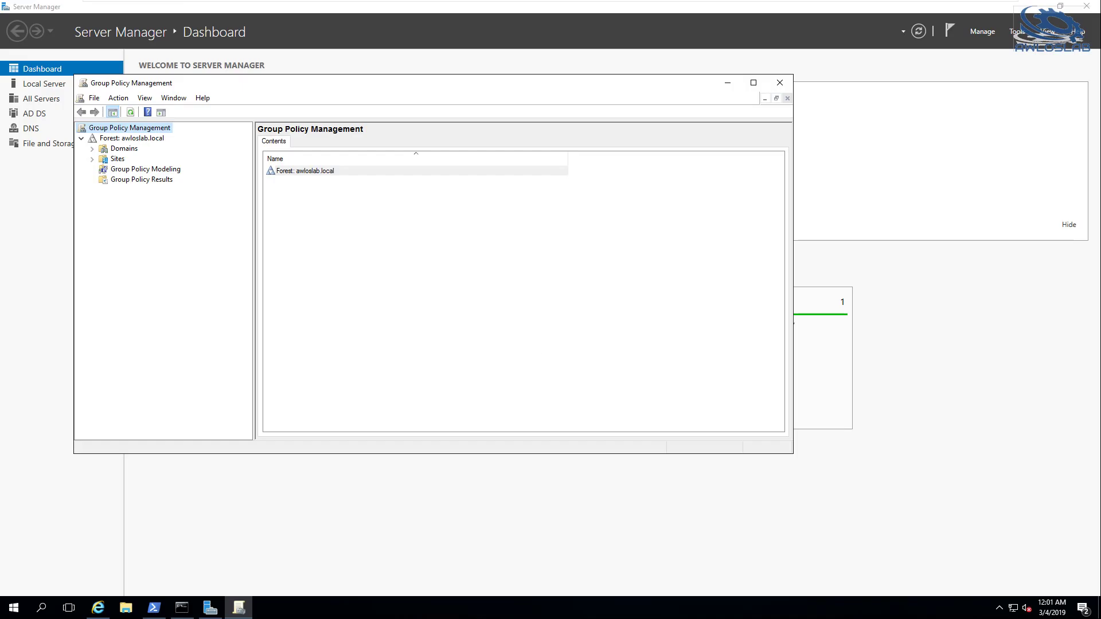
pyautogui.click(780, 84)
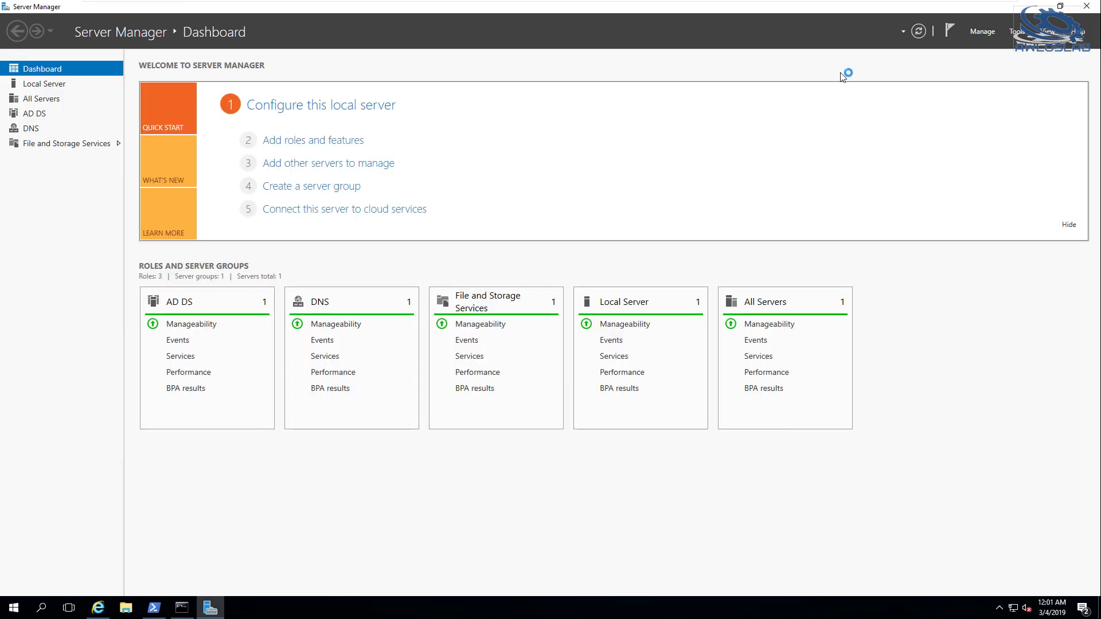
pyautogui.click(1082, 8)
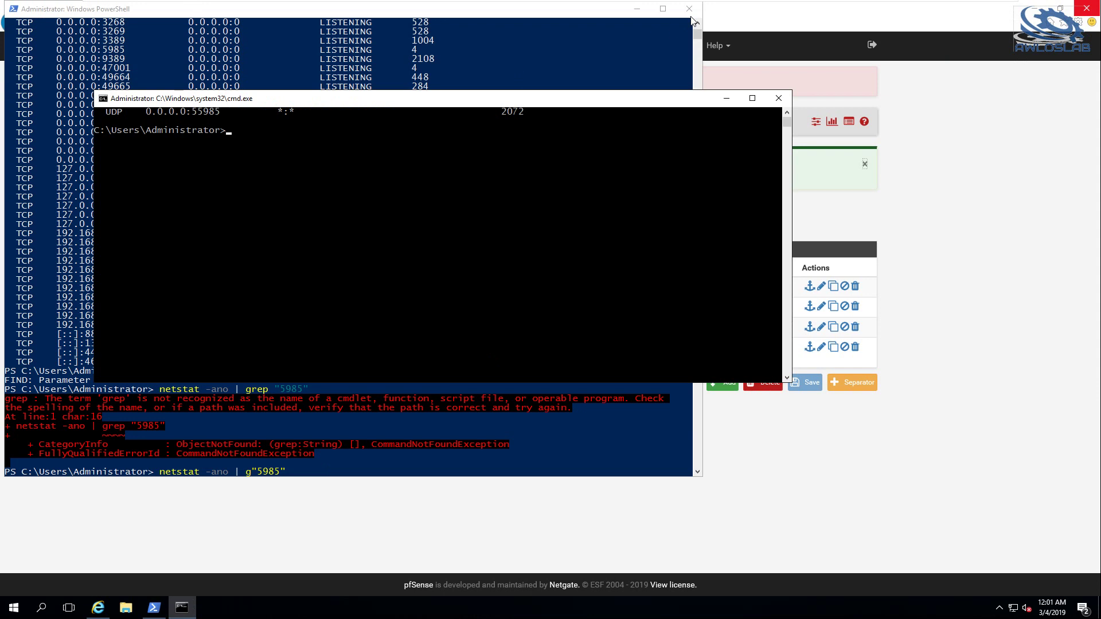
# Close PowerShell, run Wireshark as administrator, capture on LAN, and postpone the update
pyautogui.click(689, 8)
pyautogui.click(11, 612)
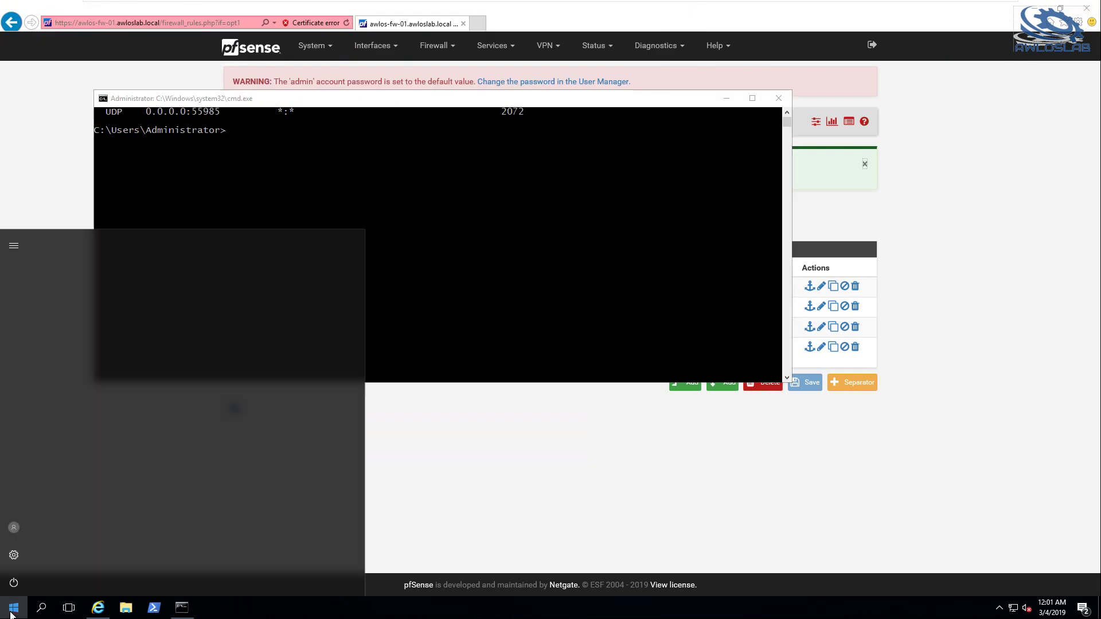
pyautogui.scroll(-1, 83, 529)
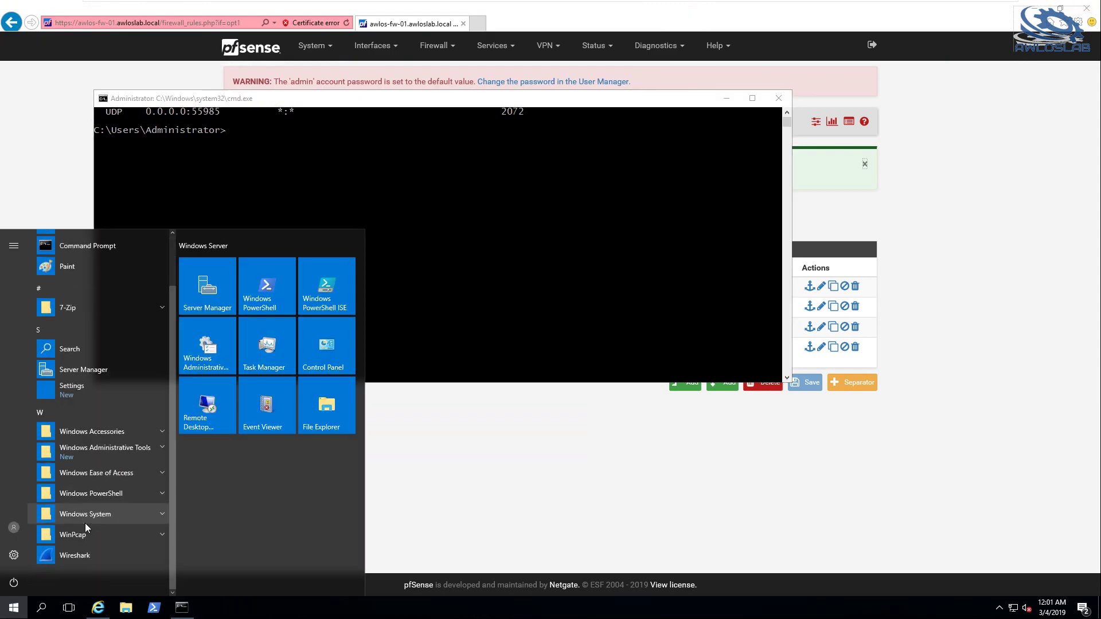
pyautogui.rightClick(57, 556)
pyautogui.moveTo(109, 521)
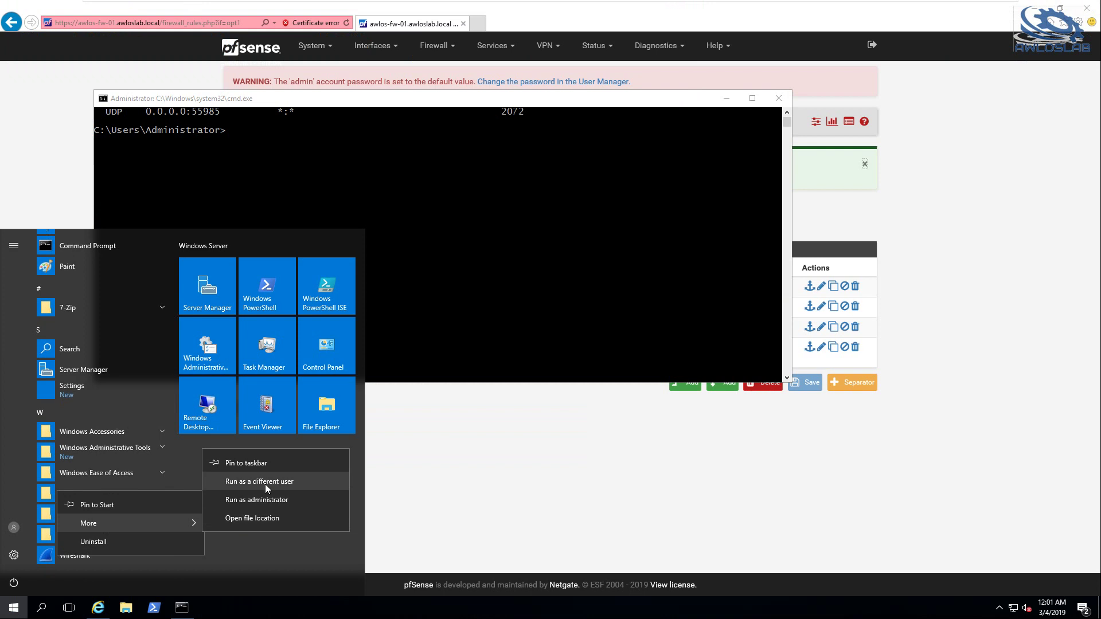
pyautogui.click(253, 499)
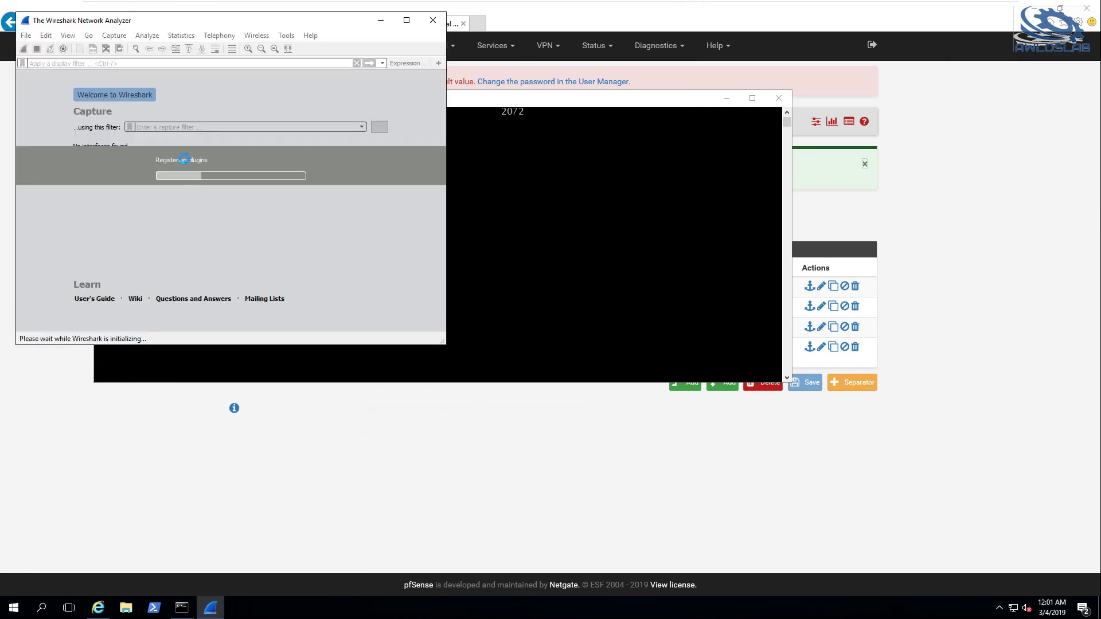
pyautogui.doubleClick(108, 149)
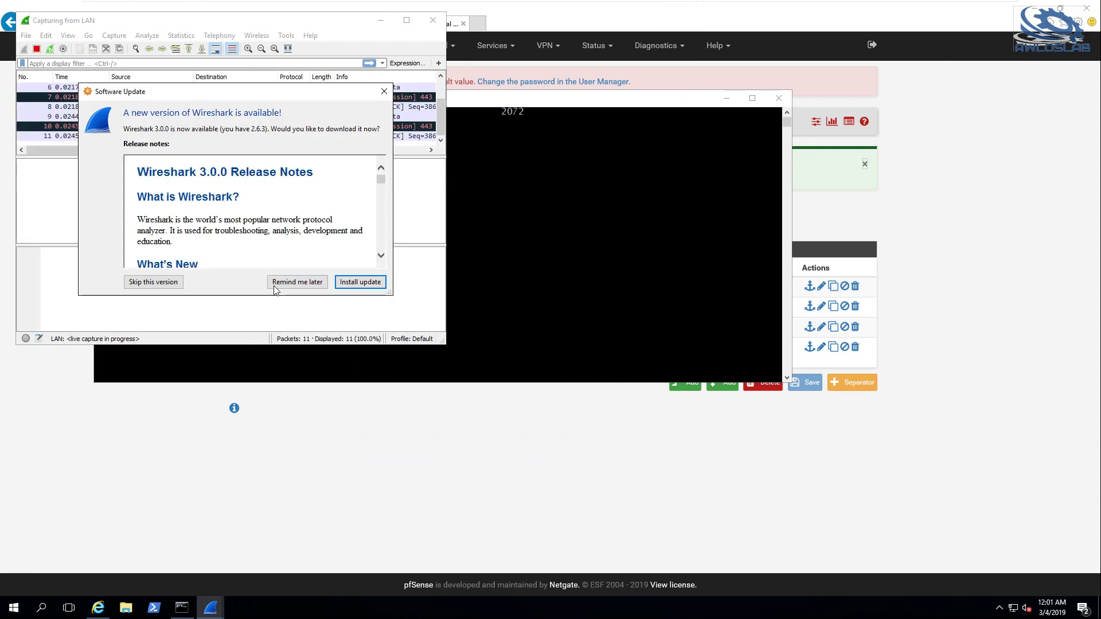
pyautogui.click(295, 282)
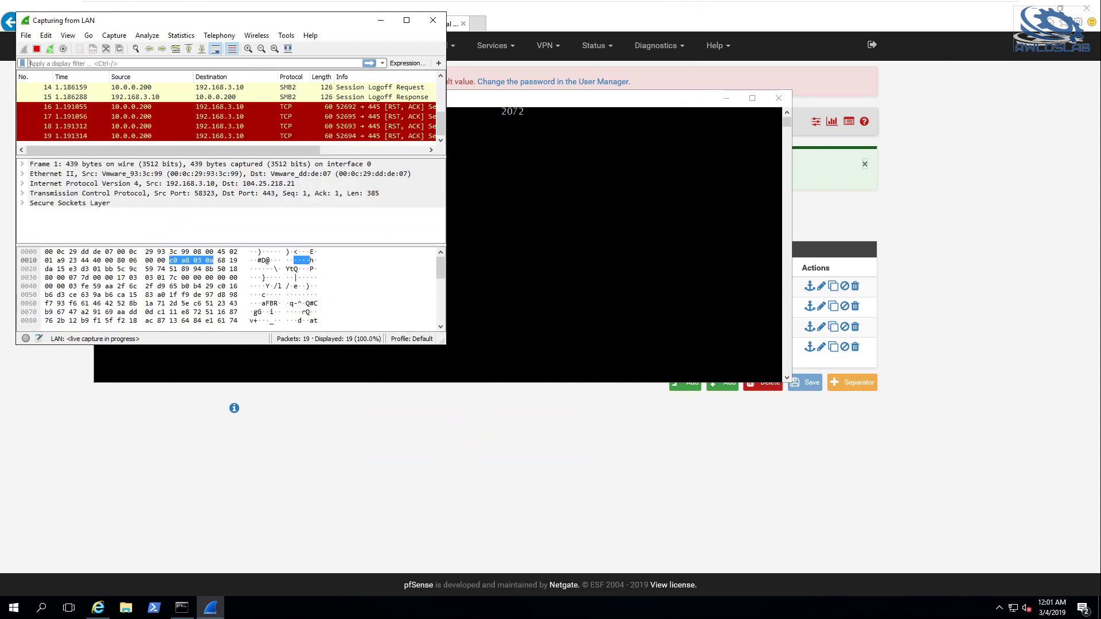
# Apply the display filter (tcp.port == 53 || udp.port == 53) && ip.src == 192.168.3.10
pyautogui.write('tcp')
pyautogui.press('Down')
pyautogui.press('Return')
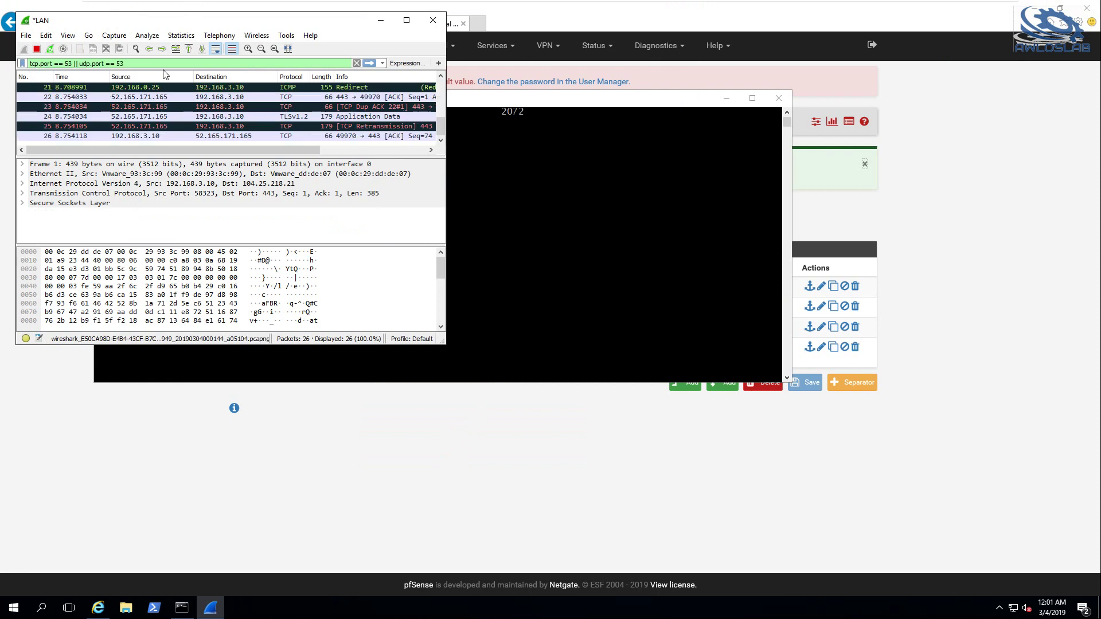
pyautogui.press('Home')
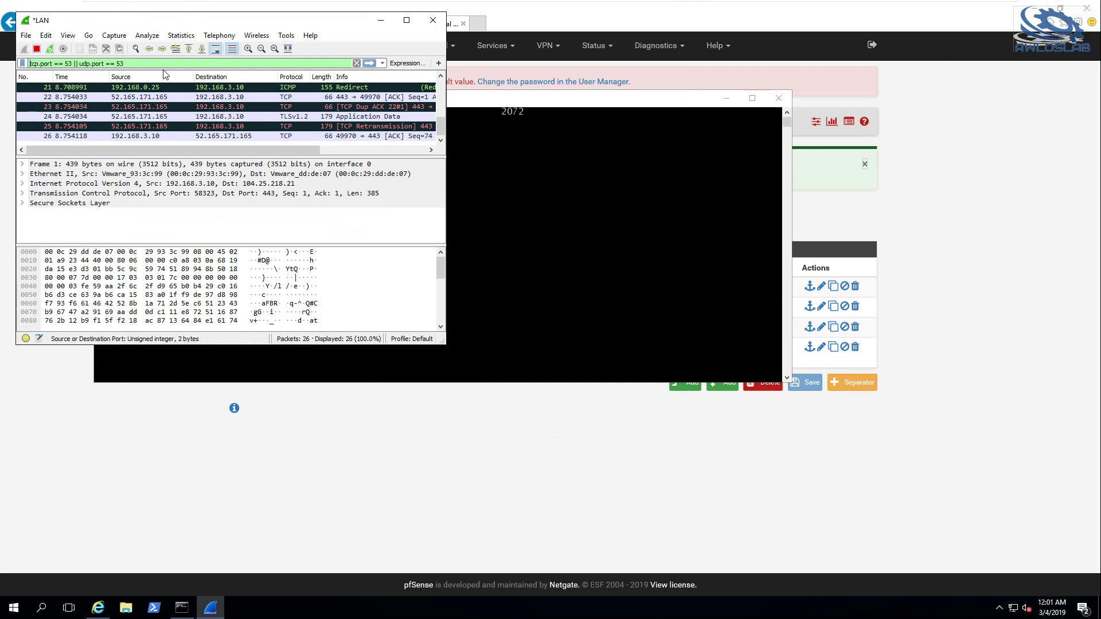
pyautogui.write('(')
pyautogui.write(')')
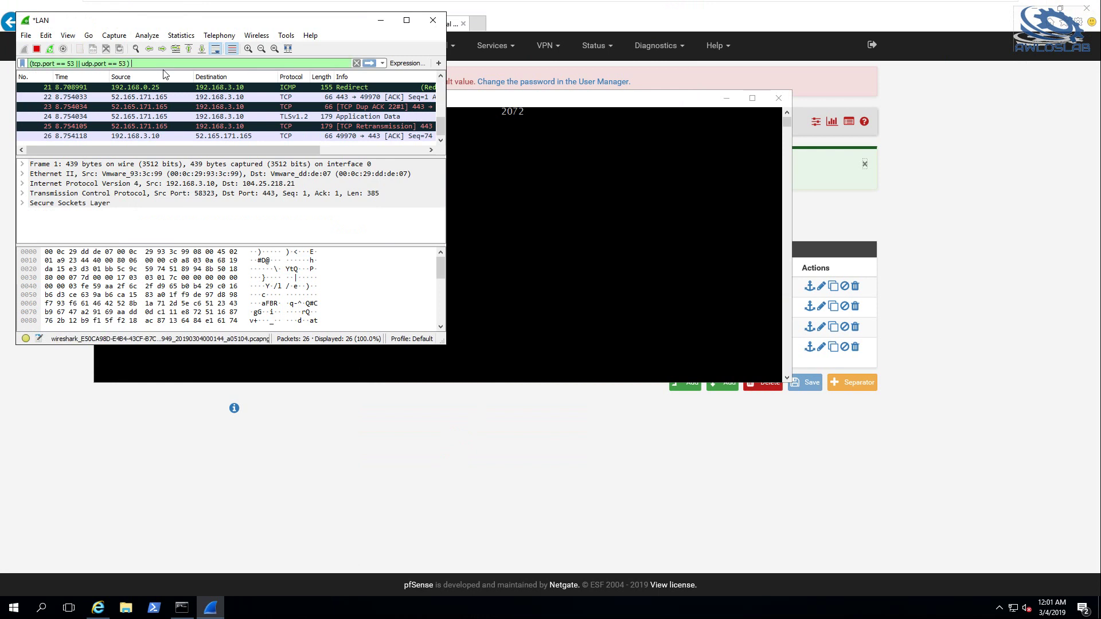
pyautogui.write(' && ')
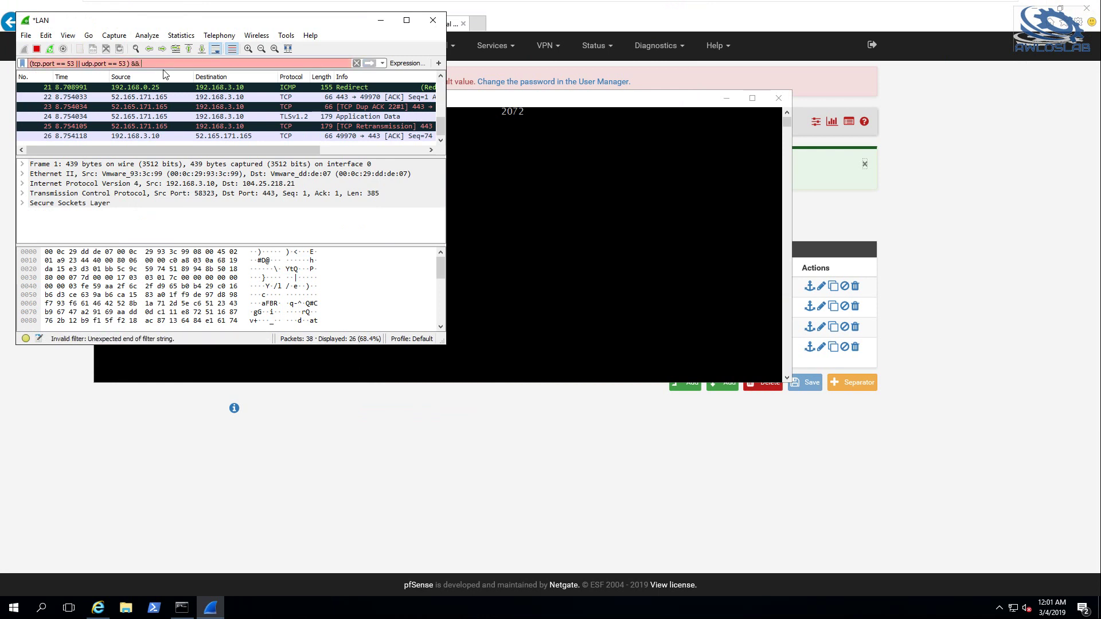
pyautogui.write('ip.src == 192.168')
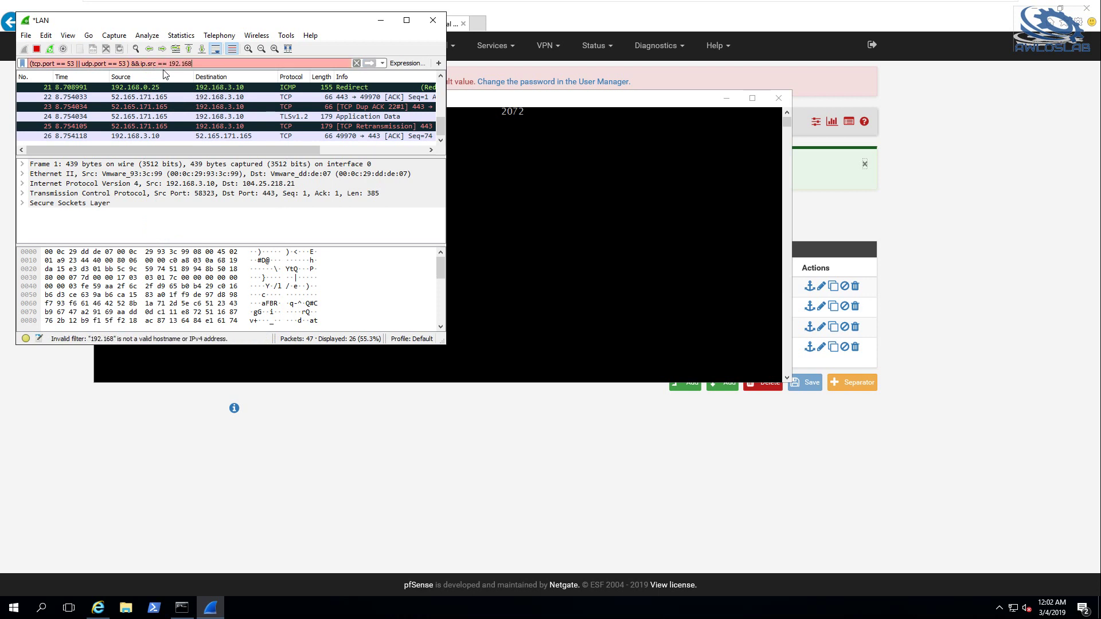
pyautogui.write('.3.10')
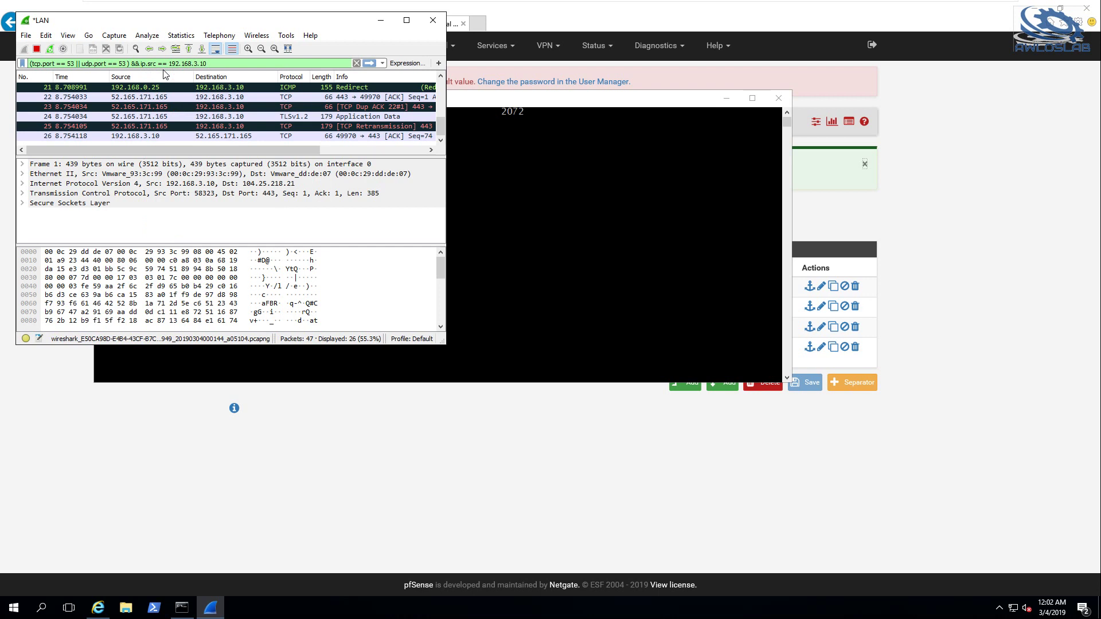
pyautogui.press('Return')
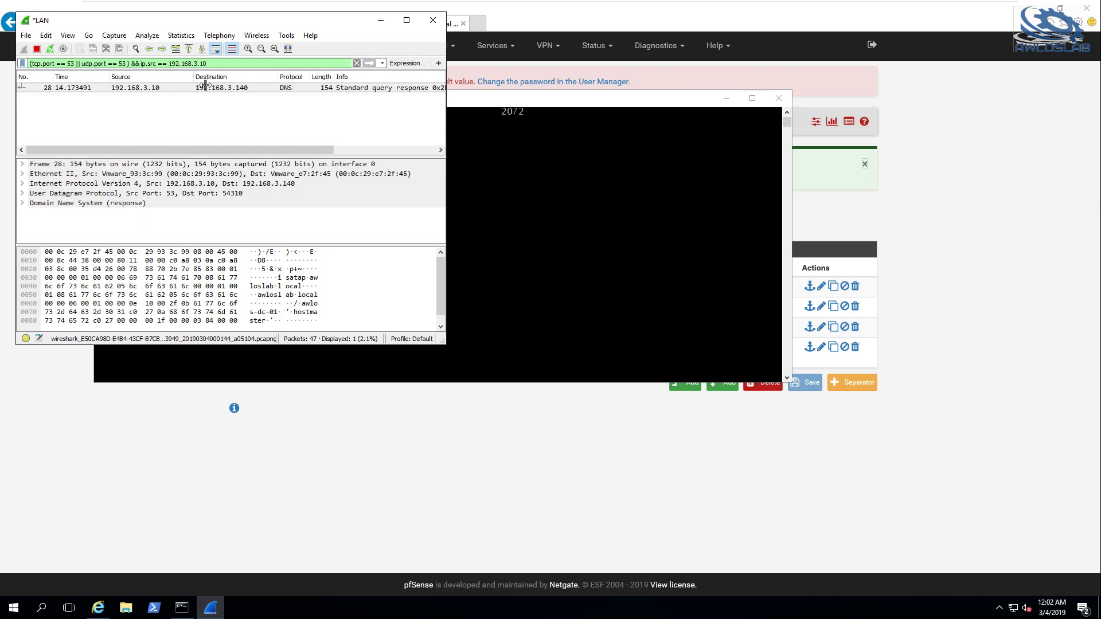
# Switch to the AWLOS-MGMT-01 VM and start capturing on its LAN interface
pyautogui.moveTo(580, 29)
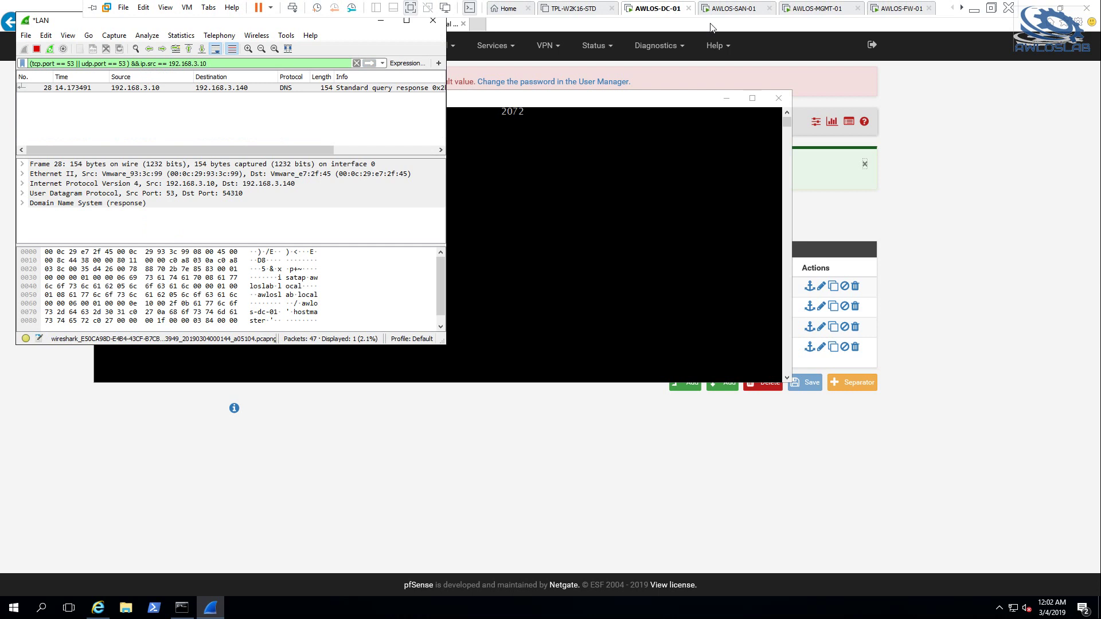
pyautogui.click(827, 12)
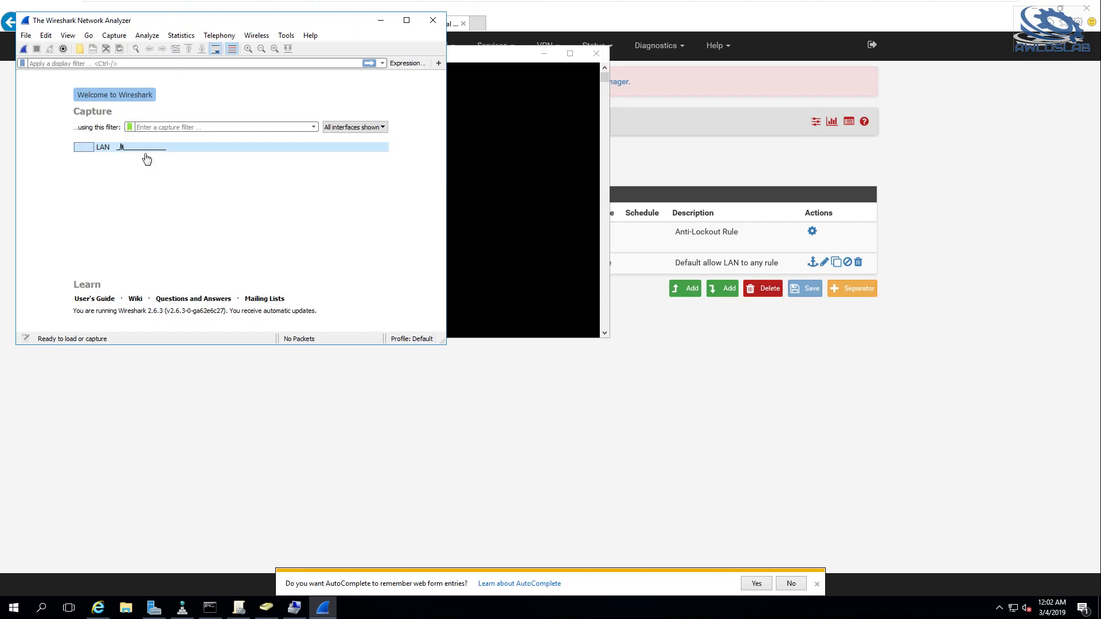
pyautogui.doubleClick(128, 148)
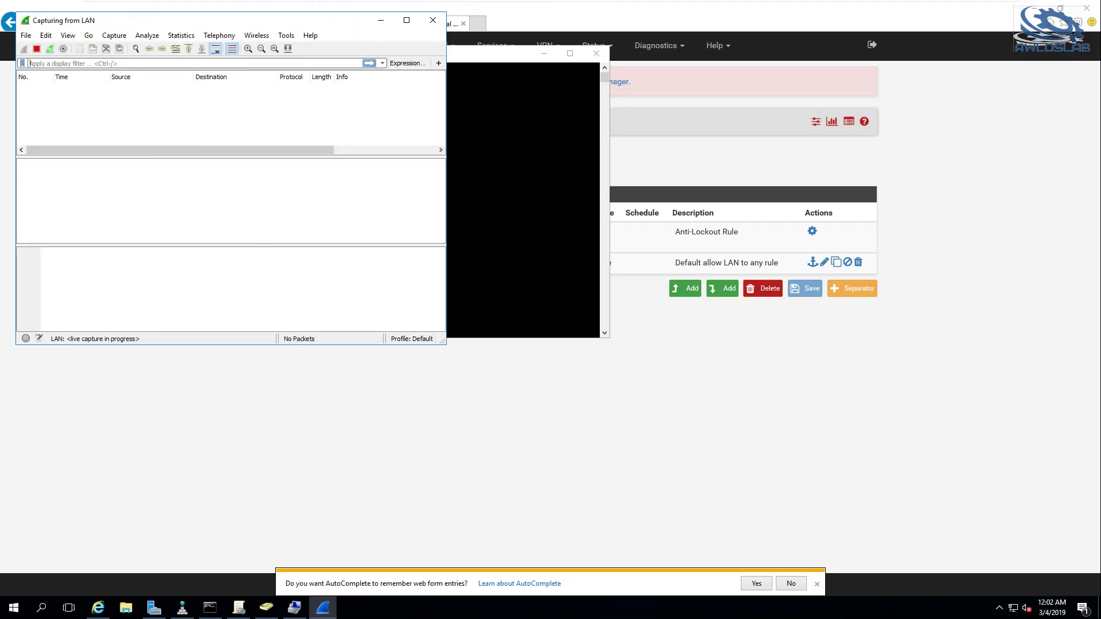
# Apply the display filter tcp.port == 53 || udp.port == 53
pyautogui.write('tcp')
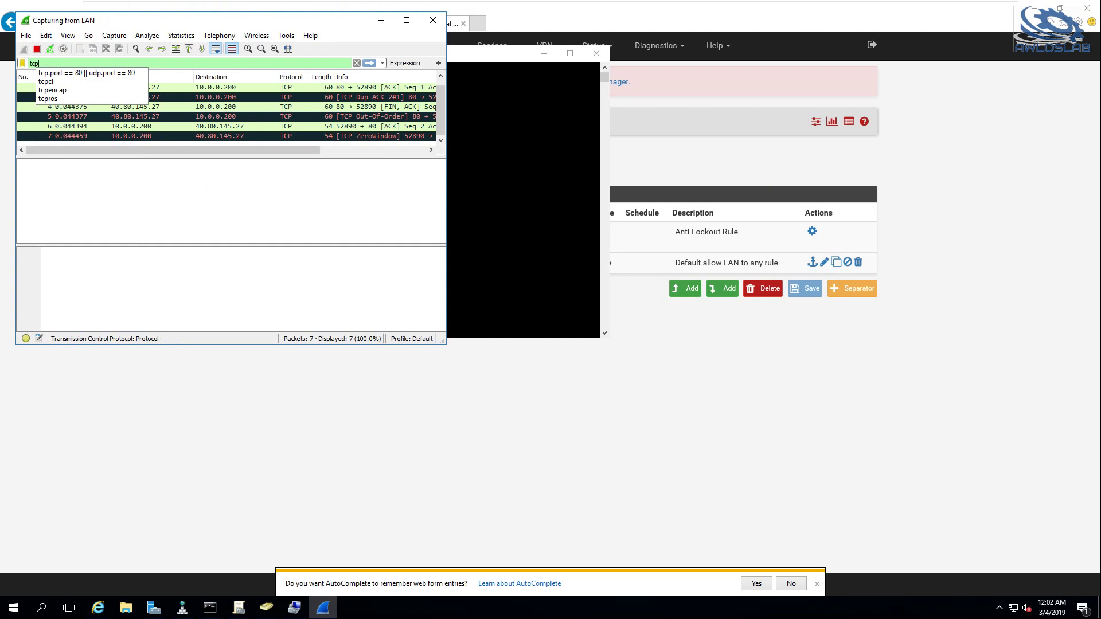
pyautogui.press('Down')
pyautogui.press('Return')
pyautogui.press('Return')
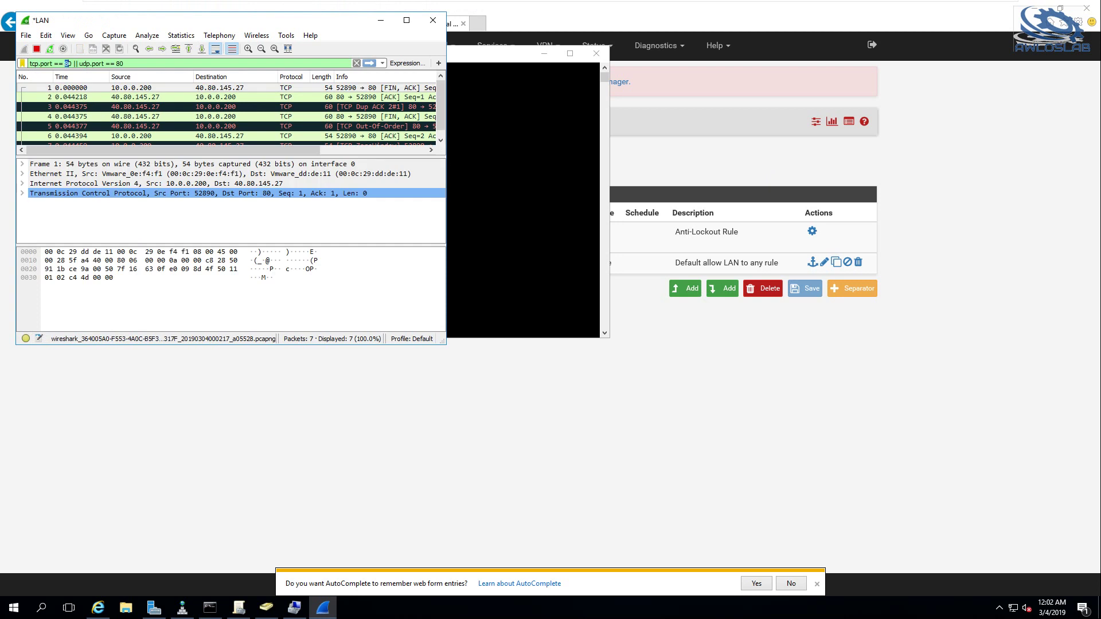
pyautogui.write('3')
pyautogui.press('End')
pyautogui.press('BackSpace')
pyautogui.press('BackSpace')
pyautogui.write('53')
pyautogui.press('Return')
# Place the command prompt beside Wireshark and run nslookup awloslab.com
pyautogui.click(559, 272)
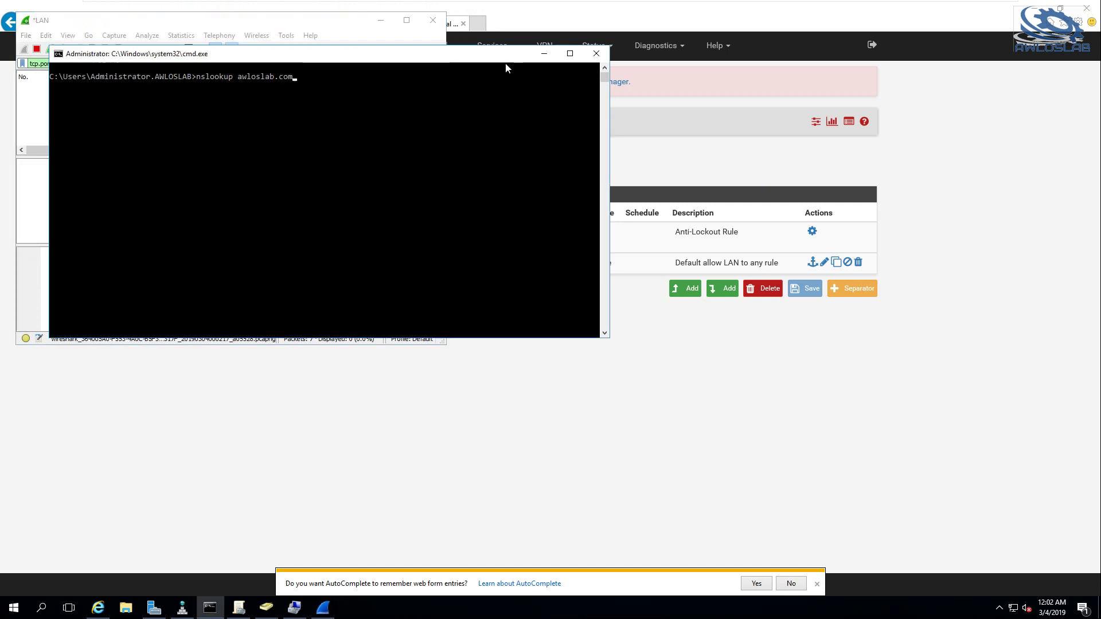
pyautogui.moveTo(516, 62); pyautogui.dragTo(889, 73)
pyautogui.click(769, 98)
pyautogui.press('Return')
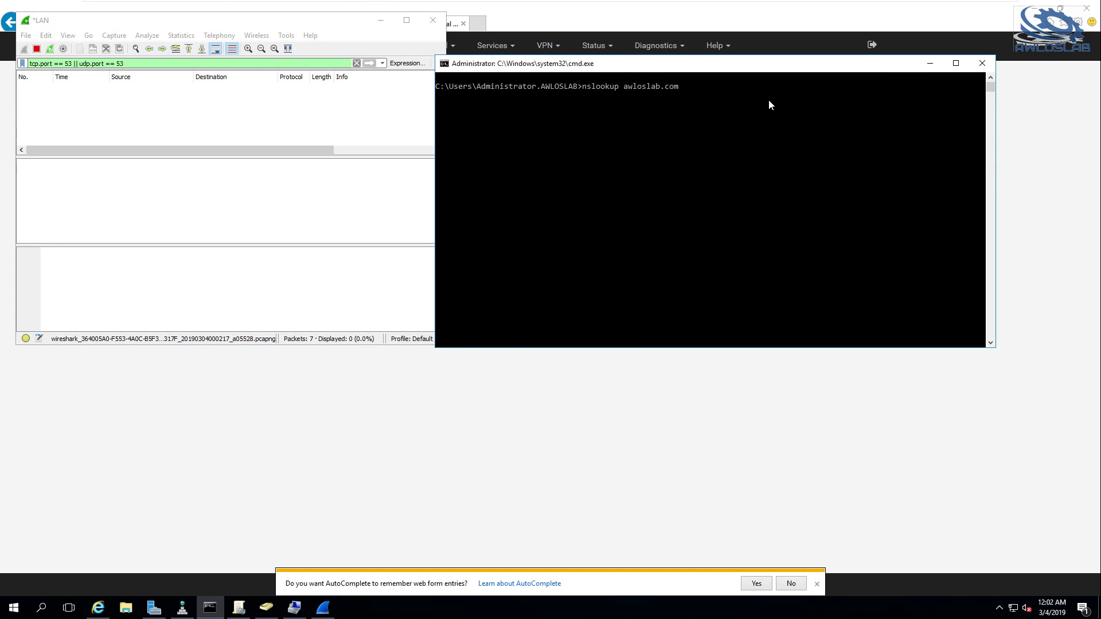
pyautogui.press('Return')
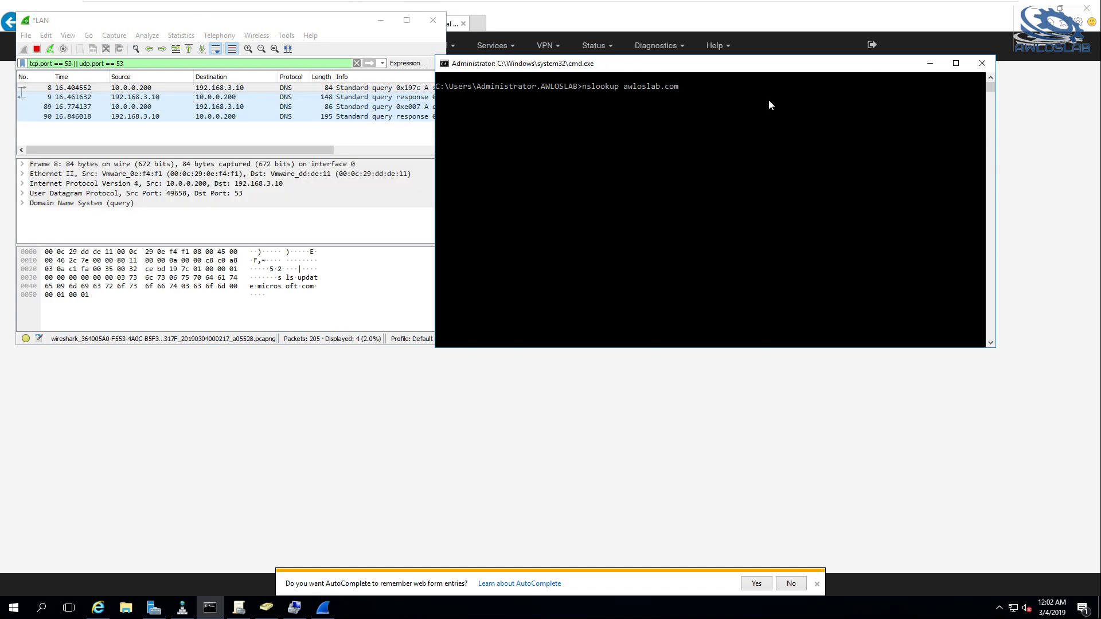
# Maximize Wireshark, rerun nslookup awloslab.com, and select the awloslab.com.awloslab.local query packet
pyautogui.click(276, 146)
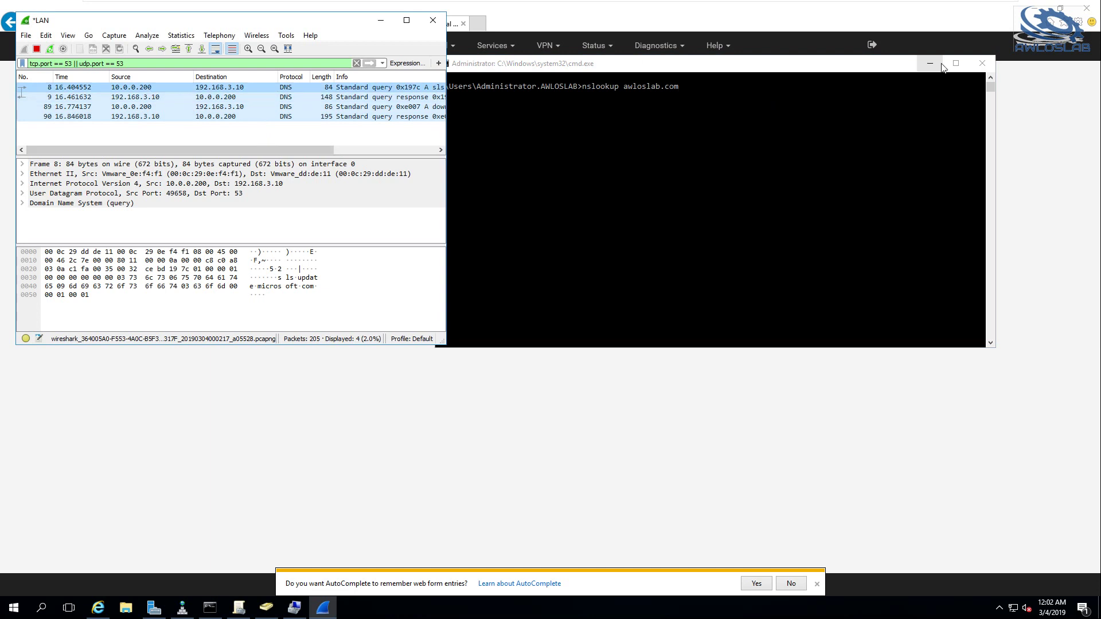
pyautogui.click(931, 65)
pyautogui.click(408, 24)
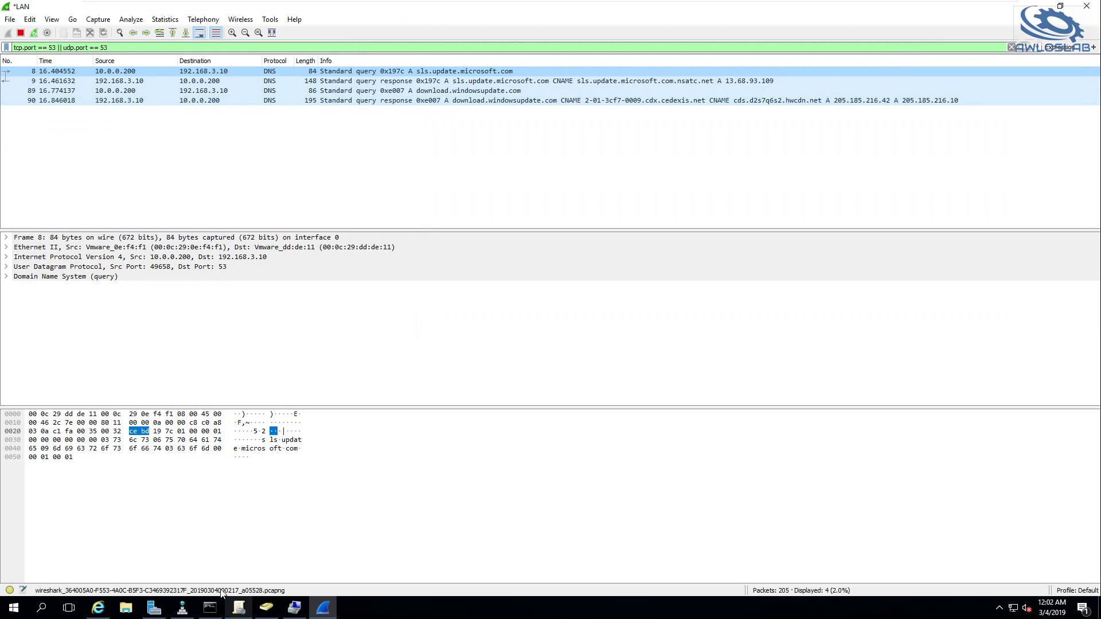
pyautogui.click(210, 608)
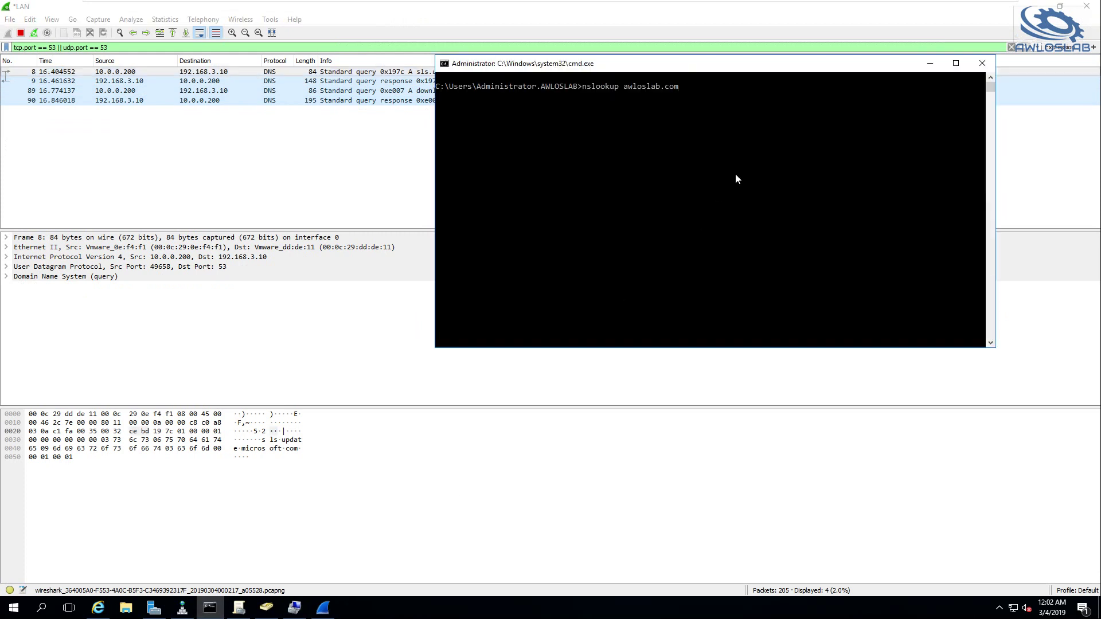
pyautogui.press('Return')
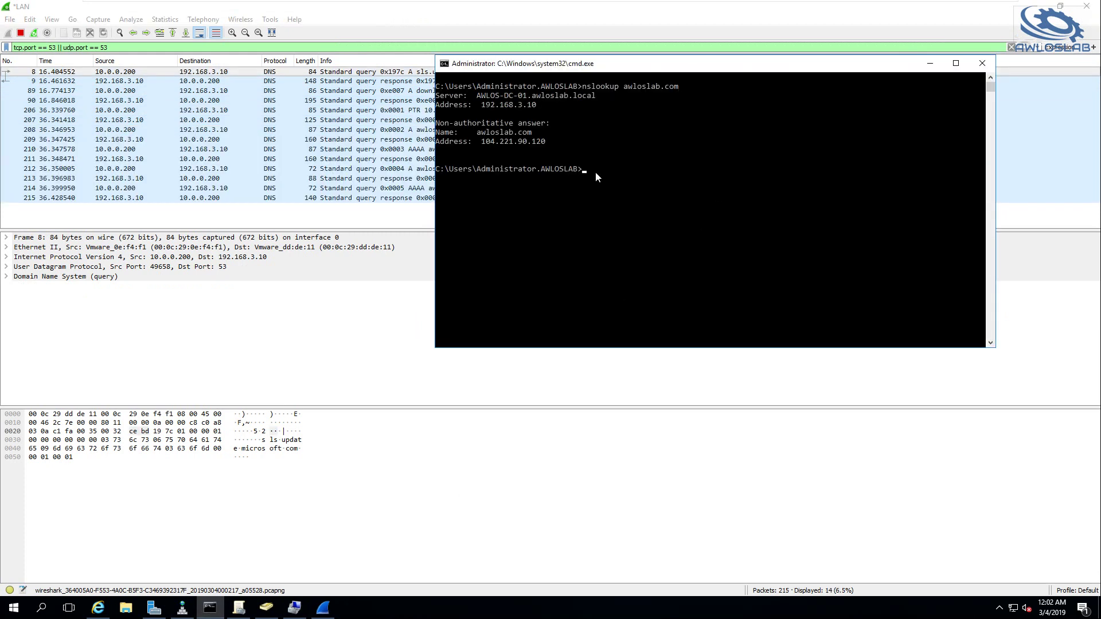
pyautogui.click(152, 129)
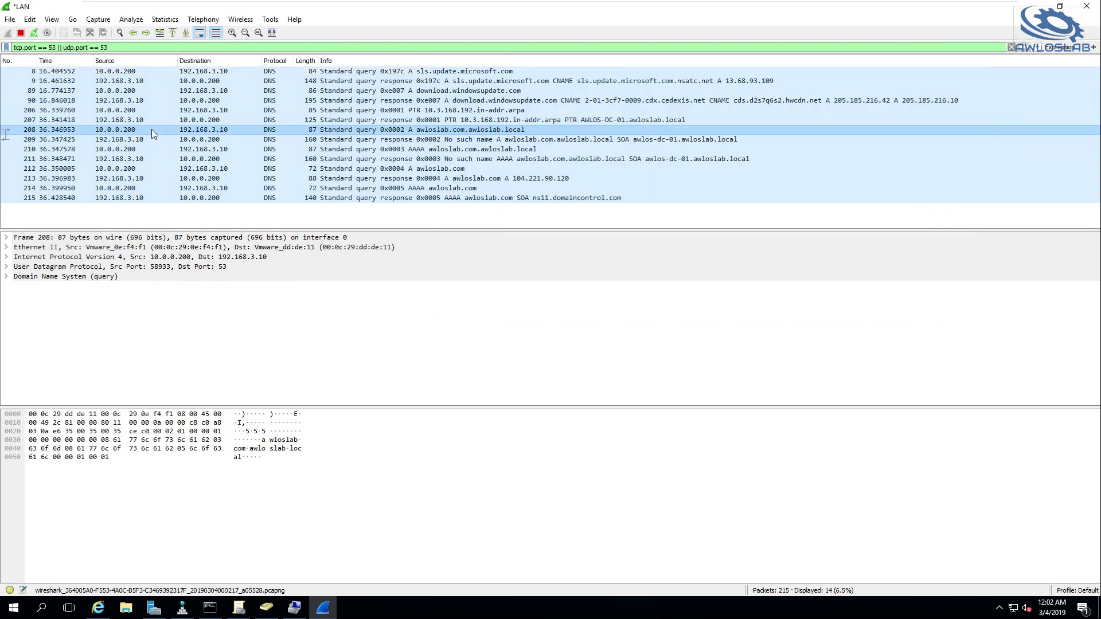
# Compare the PTR reply, awloslab.com.awloslab.local queries, and the reply returning 104.221.90.120
pyautogui.click(495, 120)
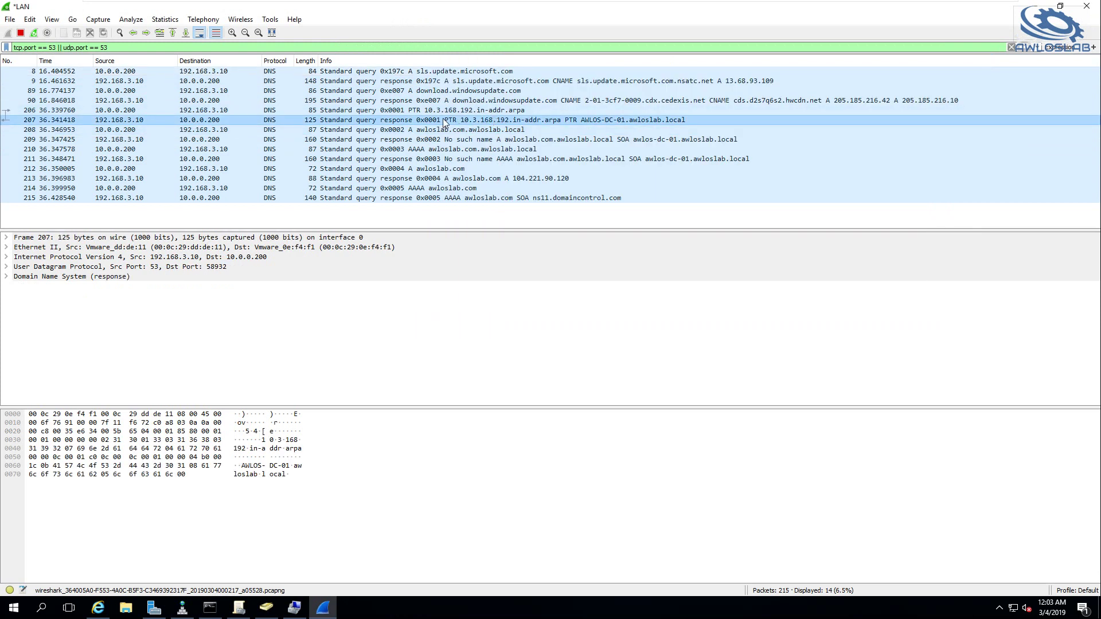
pyautogui.click(425, 129)
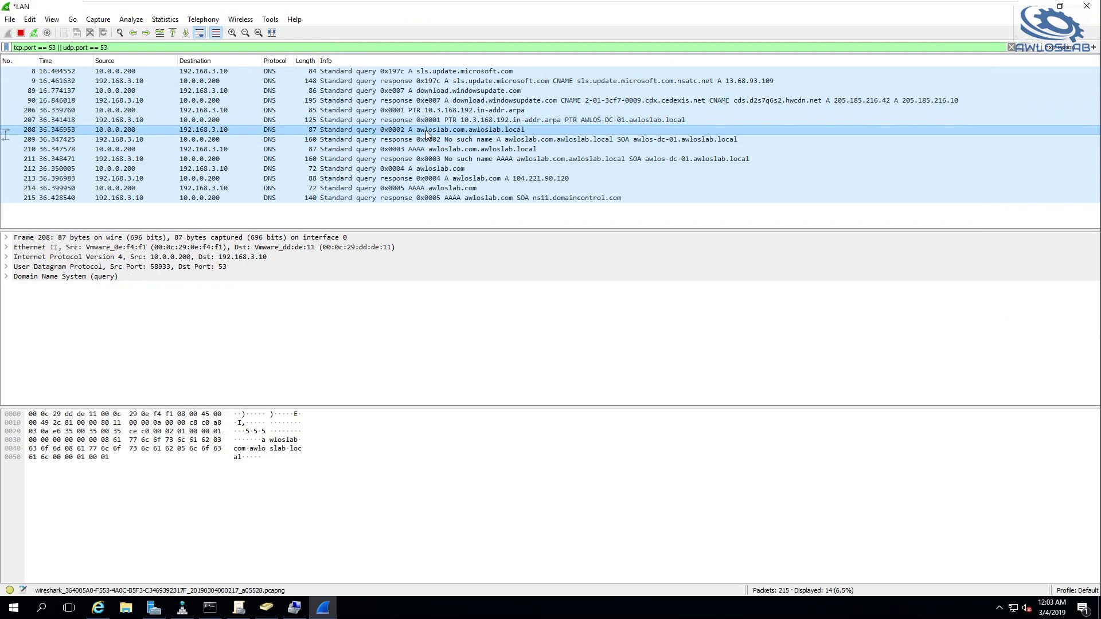
pyautogui.click(482, 150)
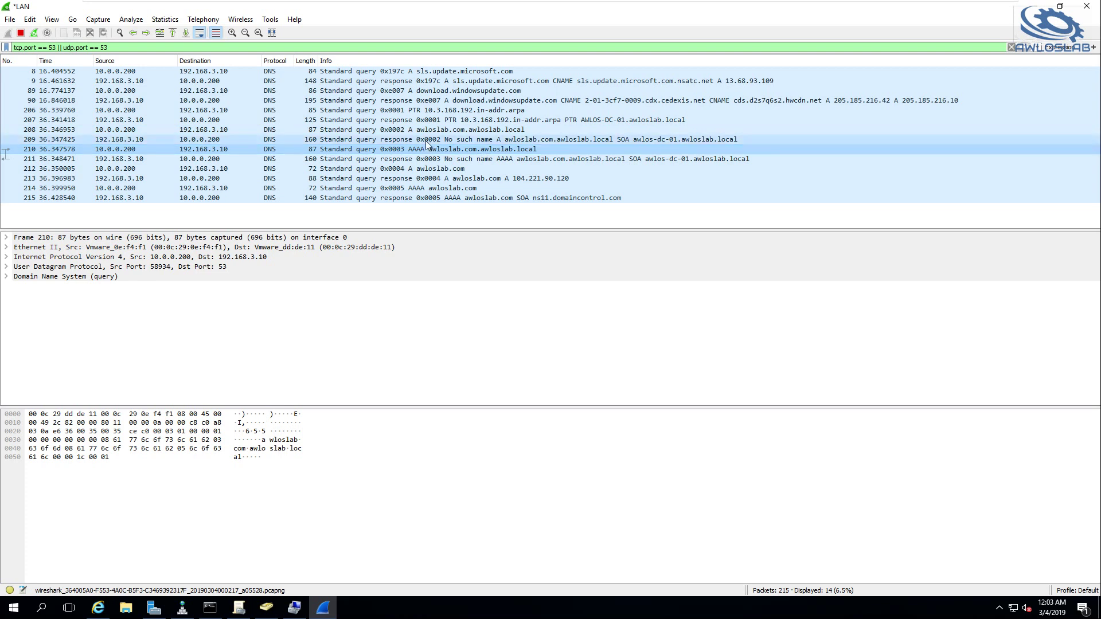
pyautogui.click(471, 179)
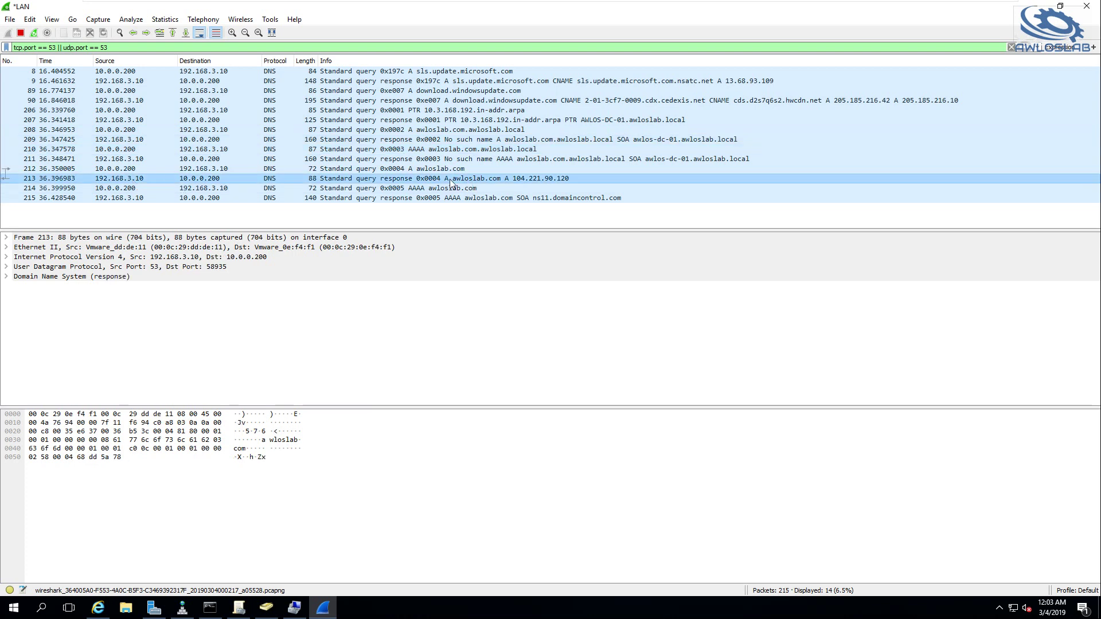
pyautogui.press('Up')
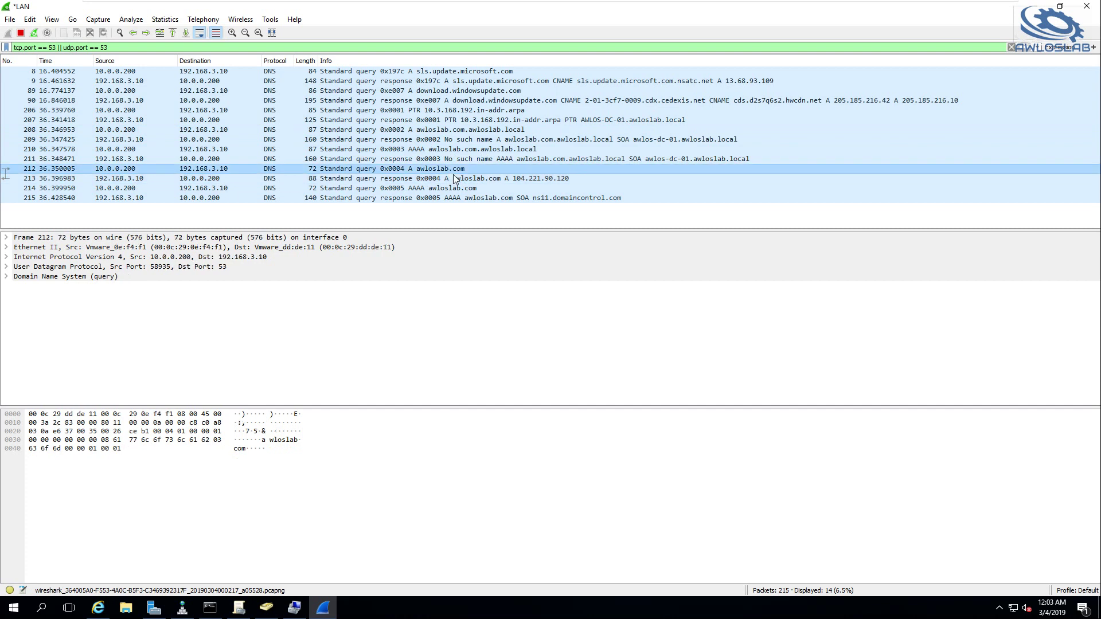
pyautogui.press('Down')
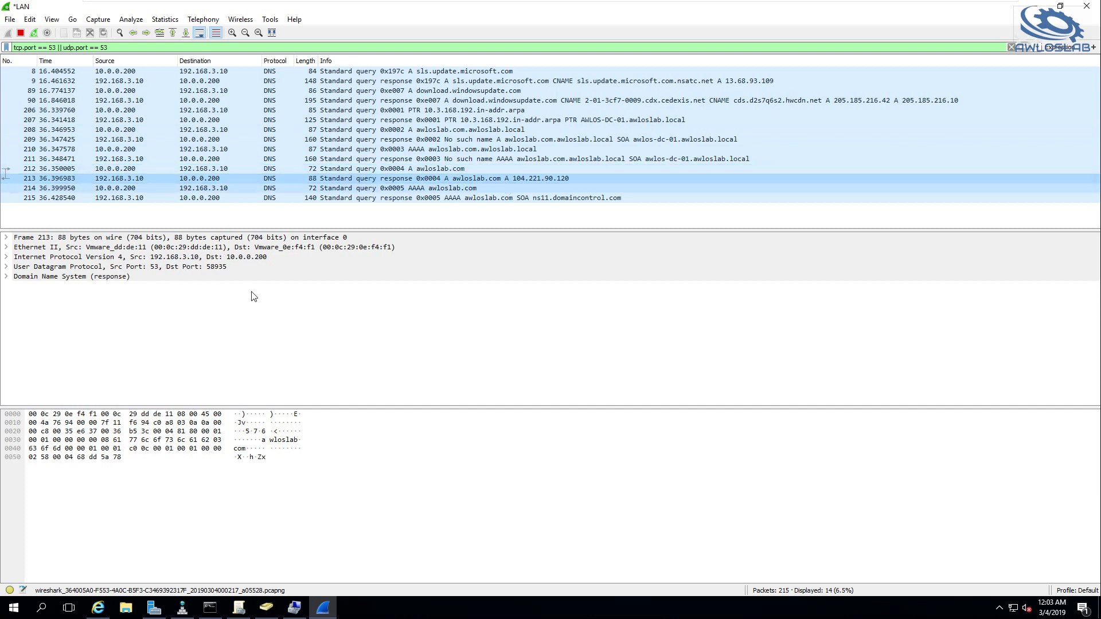
# On AWLOS-DC-01, maximize Wireshark and select the awloslab.com query sent to 192.35.51.30
pyautogui.moveTo(505, 2)
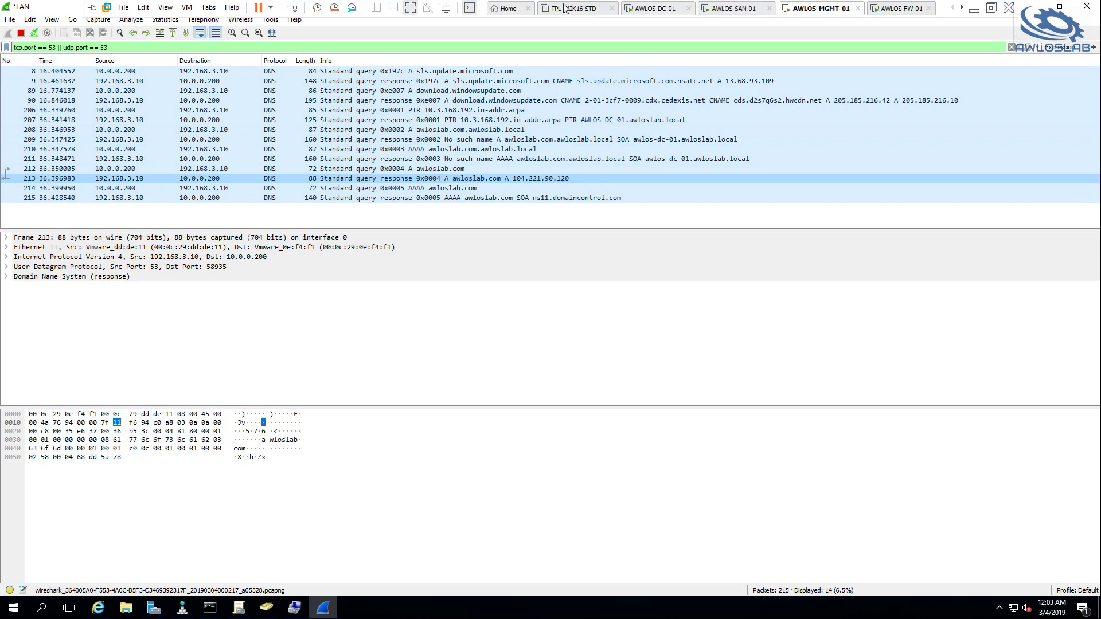
pyautogui.click(657, 8)
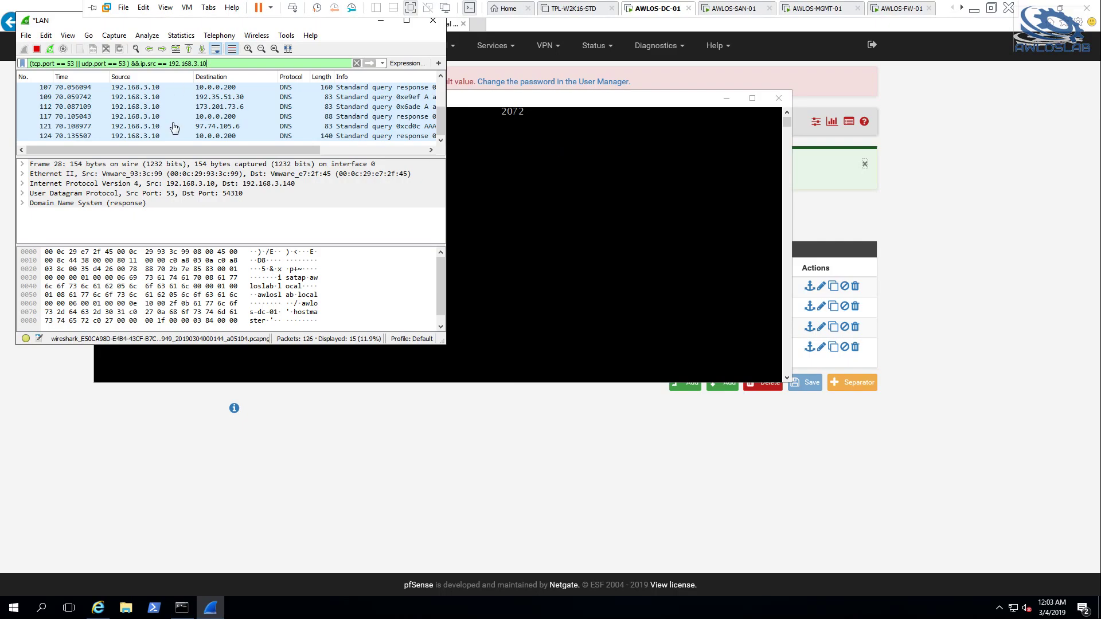
pyautogui.click(407, 22)
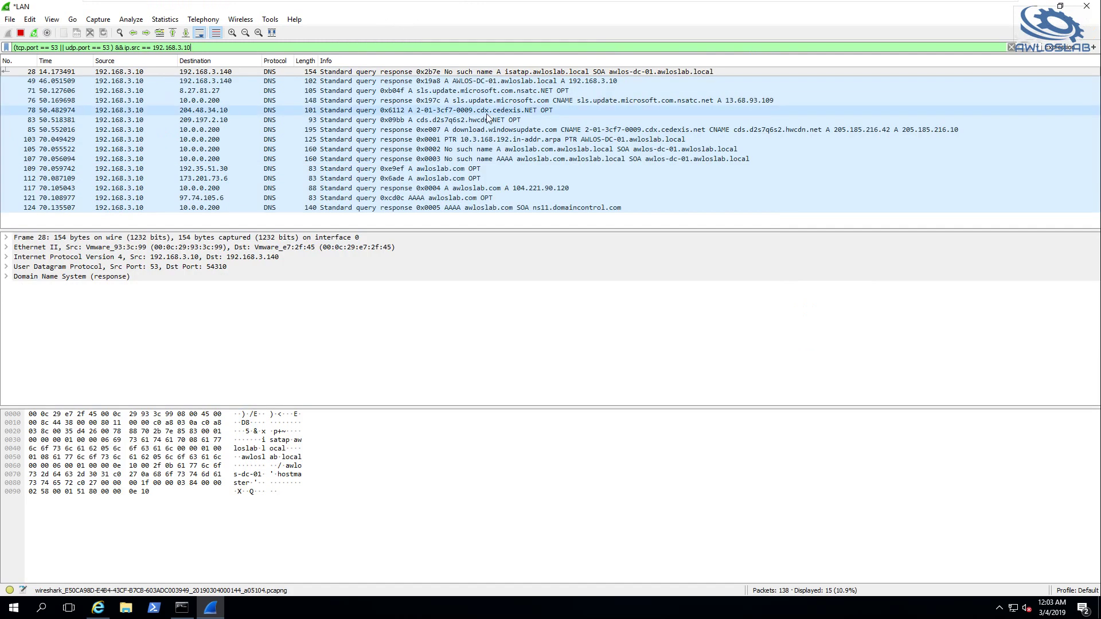
pyautogui.click(446, 170)
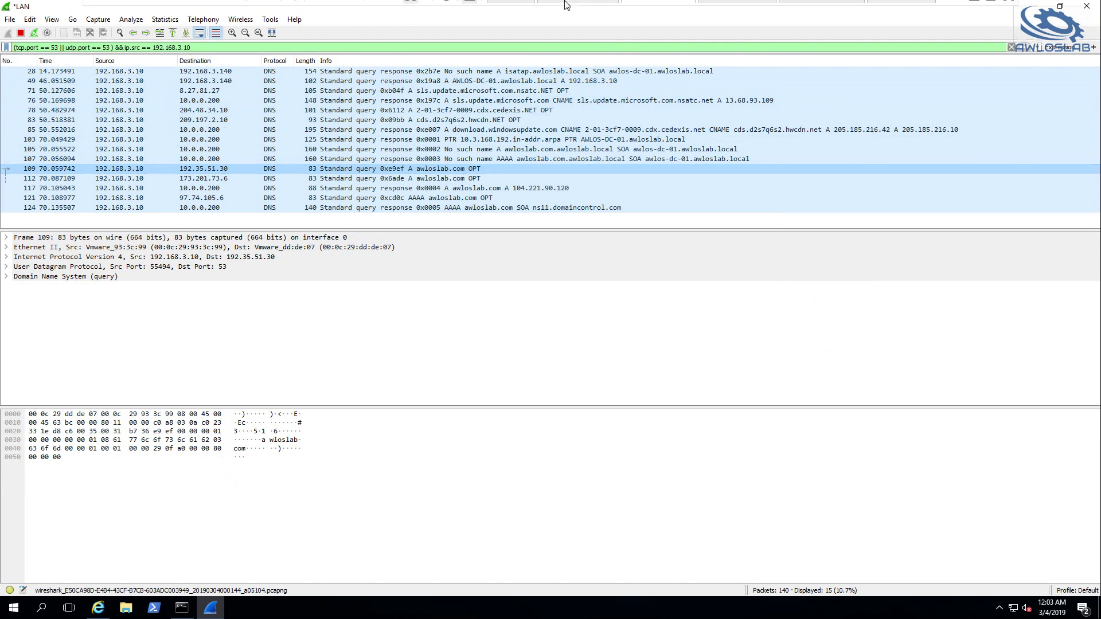
pyautogui.moveTo(567, 14)
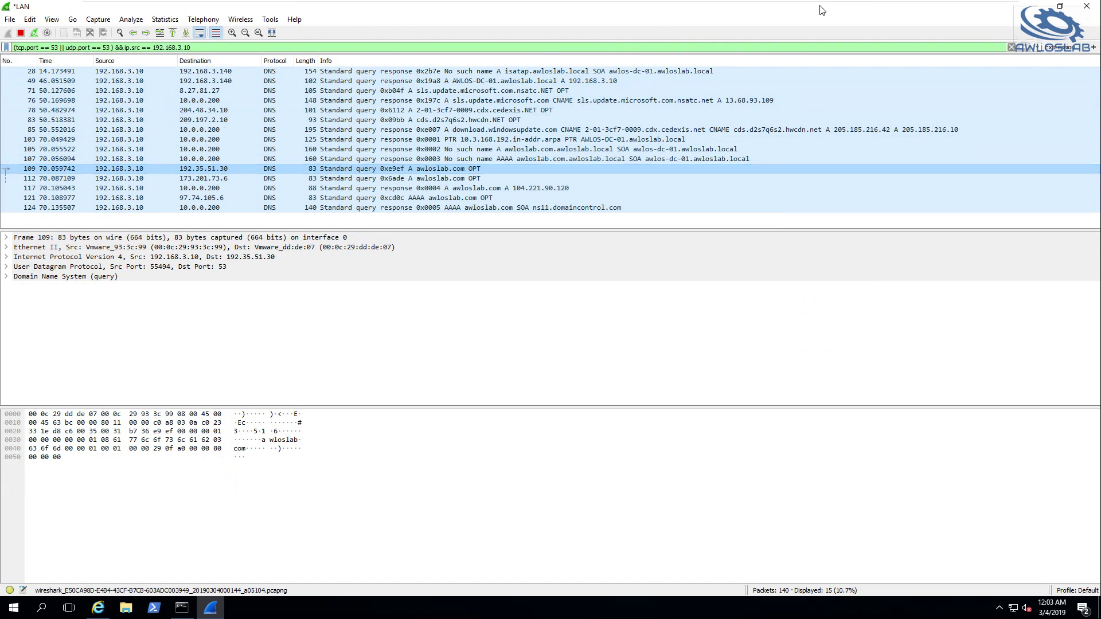
# On the MGMT VM, open DNS Manager and bring up server AWLOS-DC-01's Properties
pyautogui.click(812, 8)
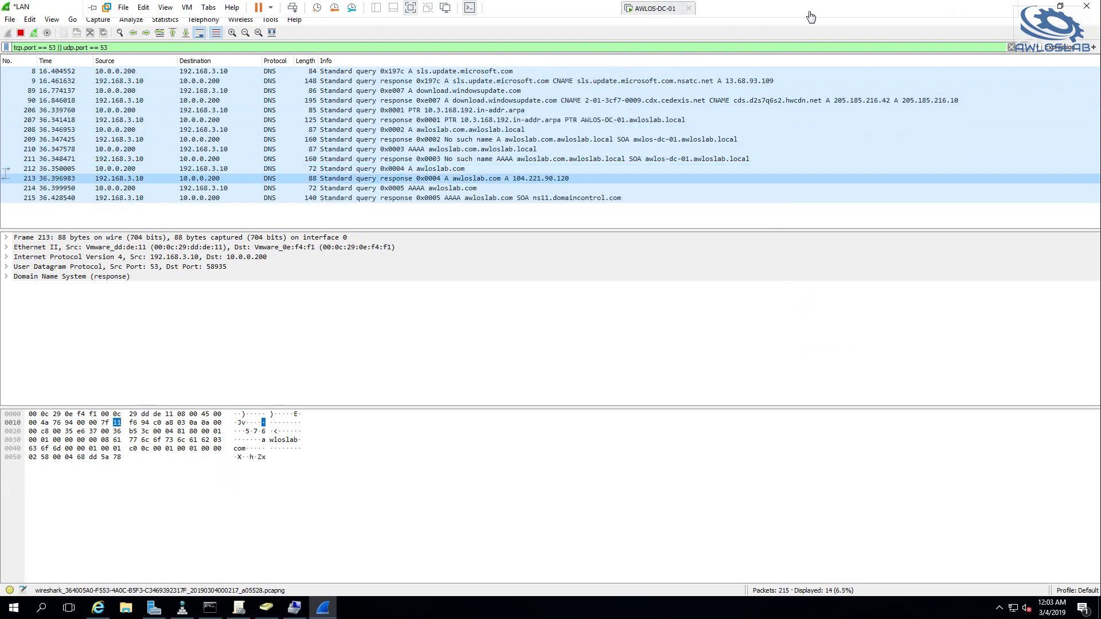
pyautogui.click(183, 608)
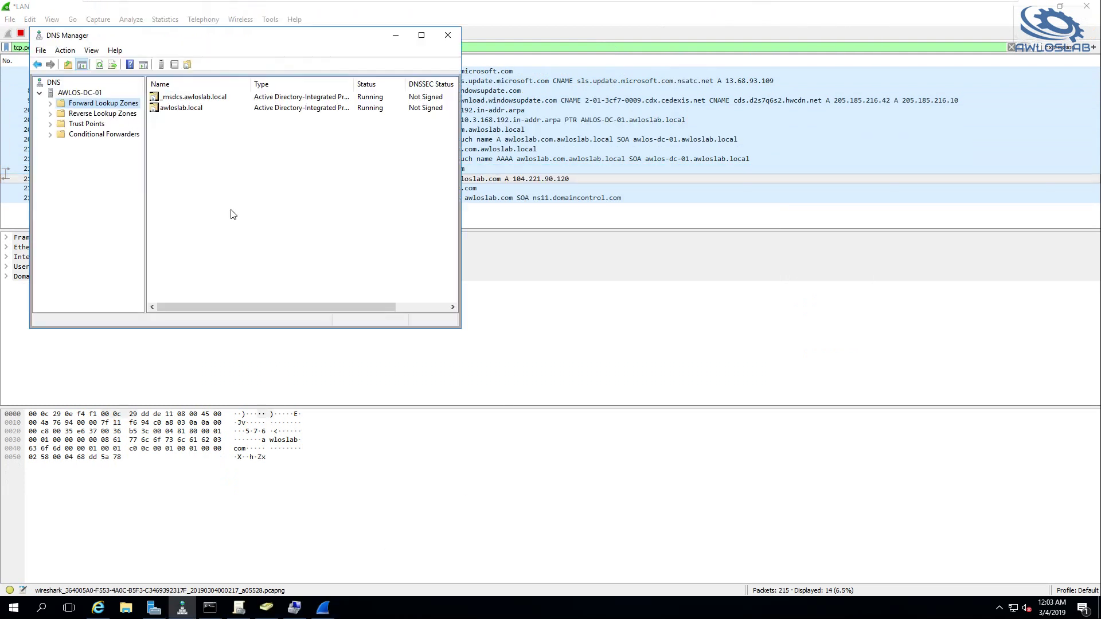
pyautogui.click(75, 93)
pyautogui.rightClick(75, 94)
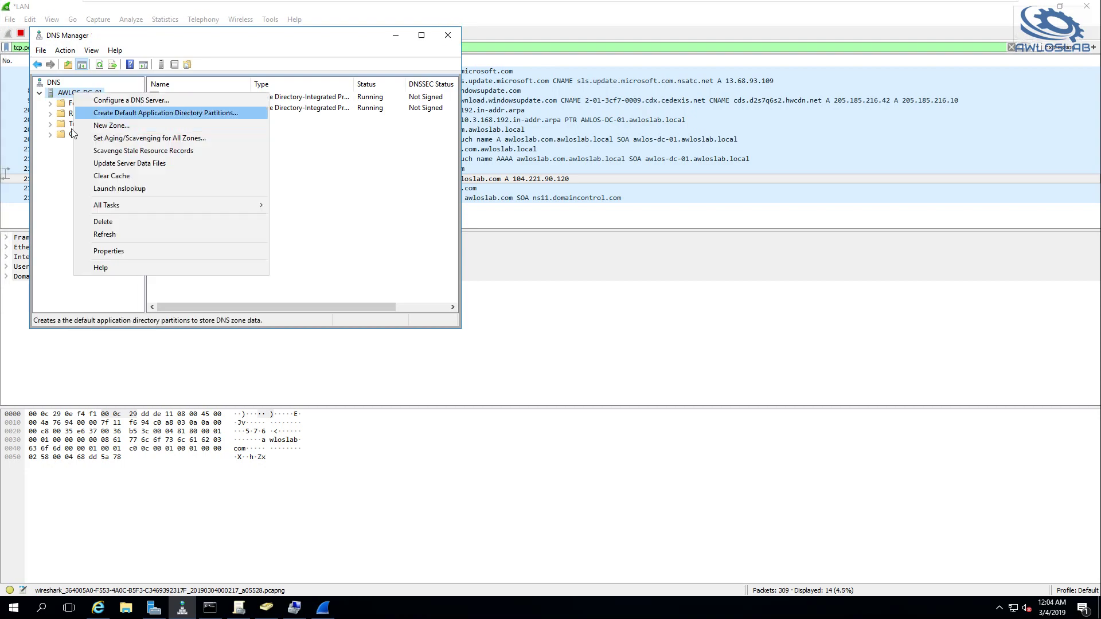
pyautogui.click(114, 252)
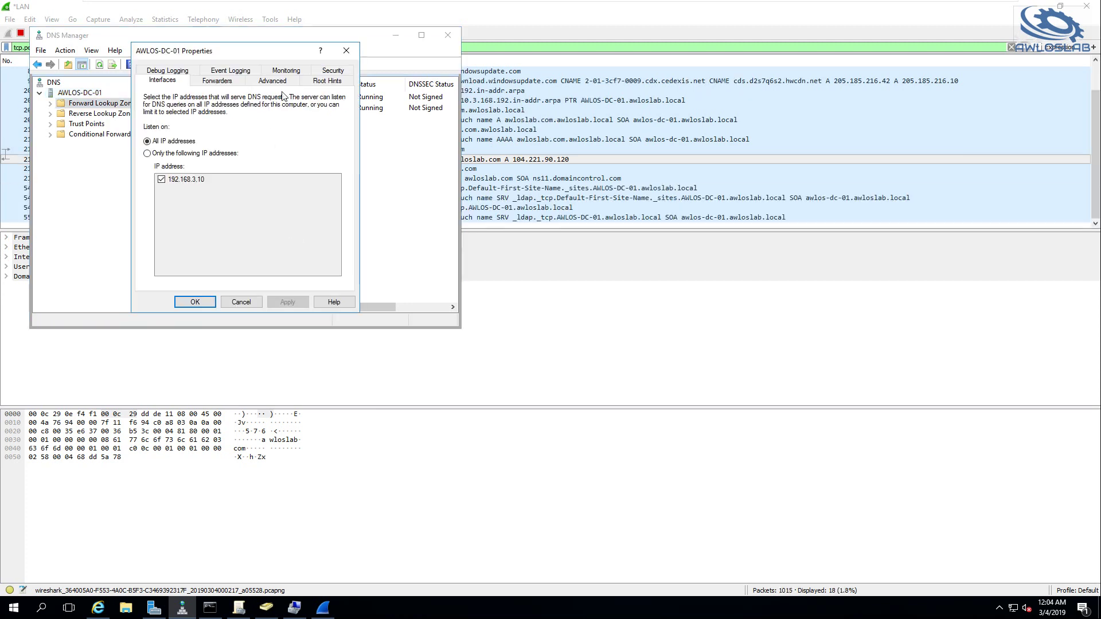
# Review the root hints, then confirm AWLOS-DC-01 has no forwarders configured, cancelling Edit Forwarders
pyautogui.click(323, 82)
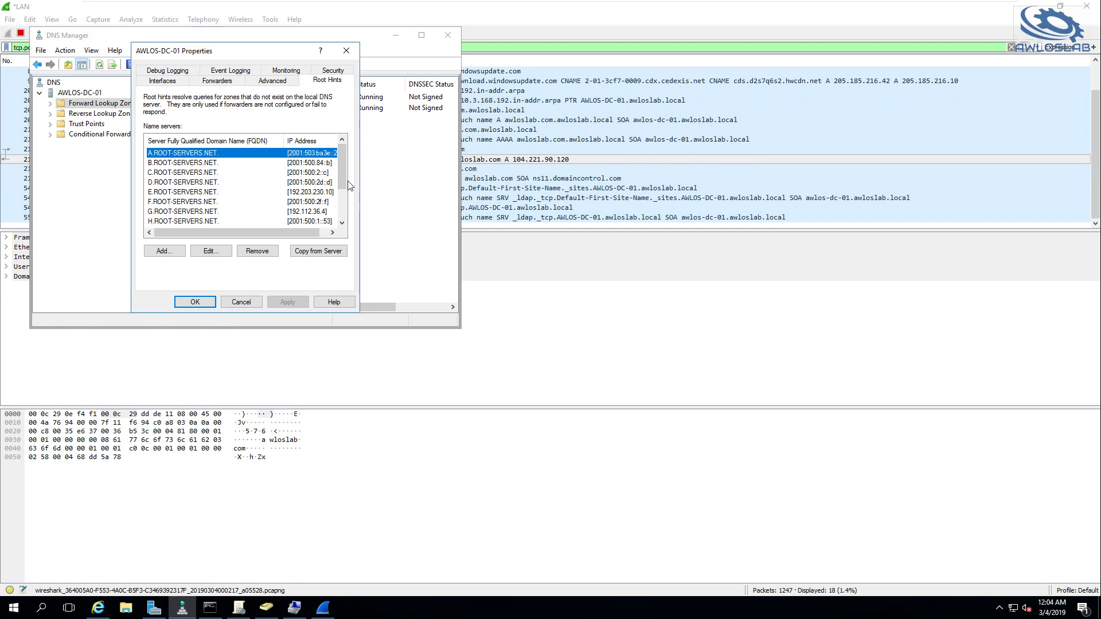
pyautogui.click(207, 84)
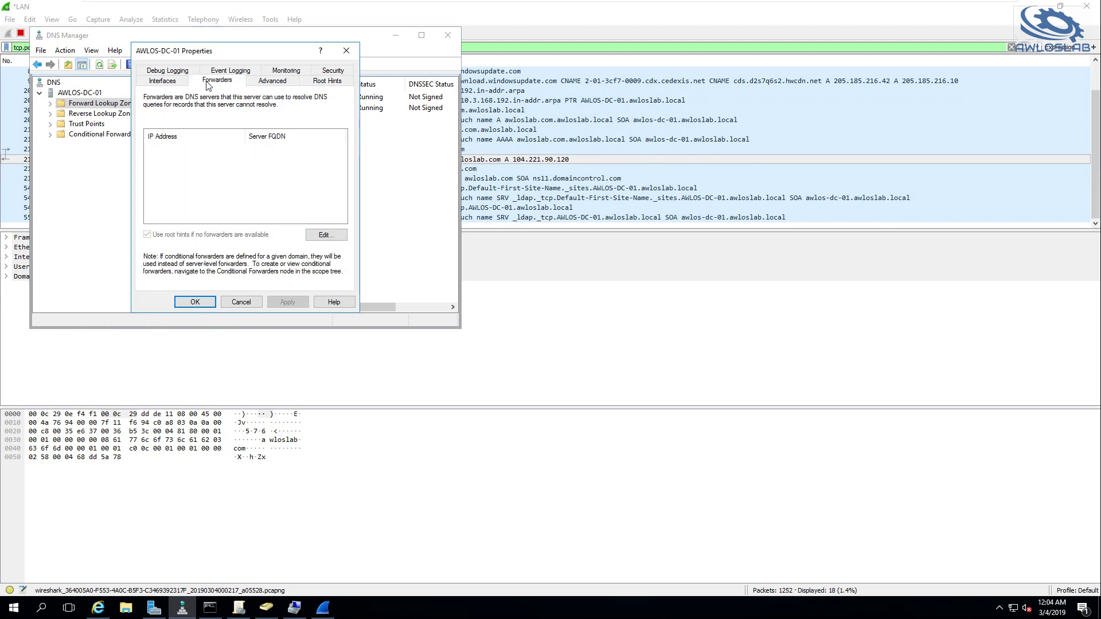
pyautogui.click(325, 236)
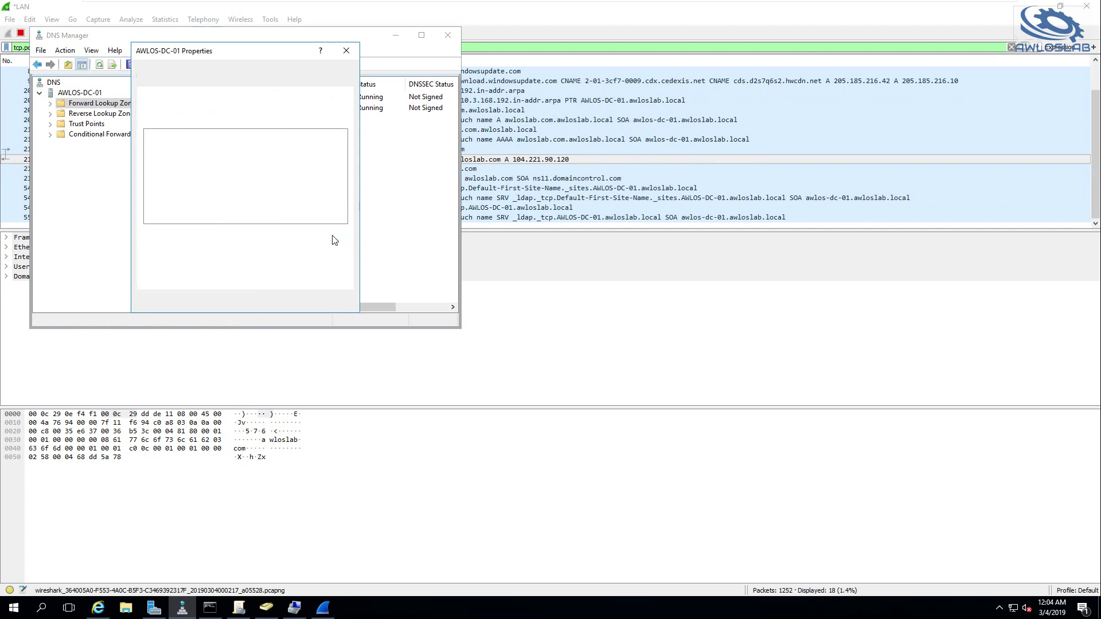
pyautogui.click(364, 293)
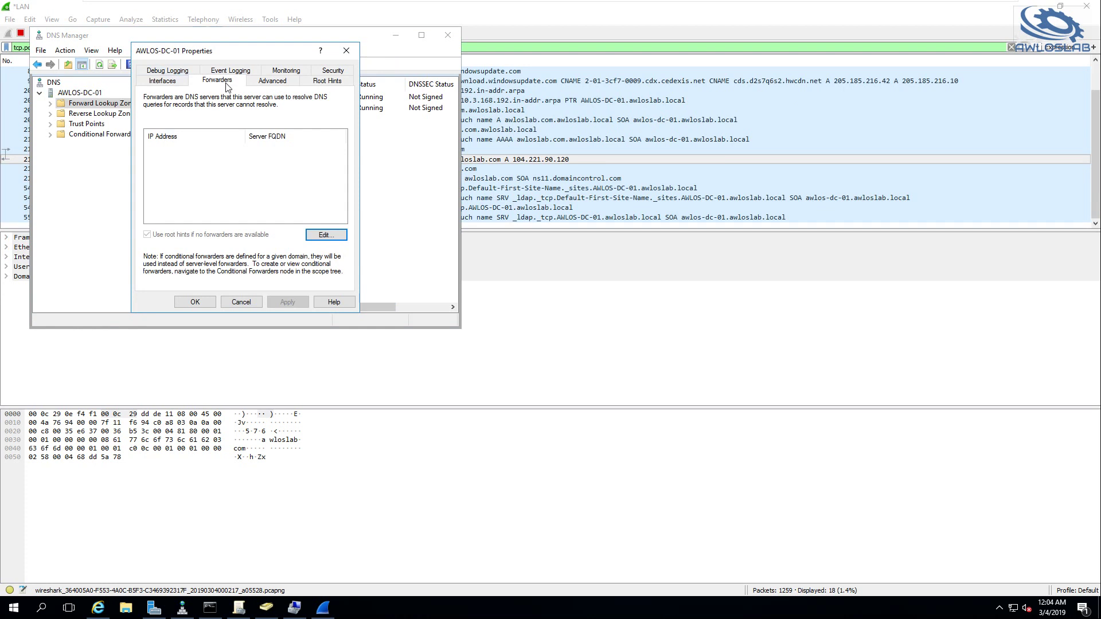
# Add 192.168.3.1 as the DC's DNS forwarder, then apply and close the server properties
pyautogui.click(325, 235)
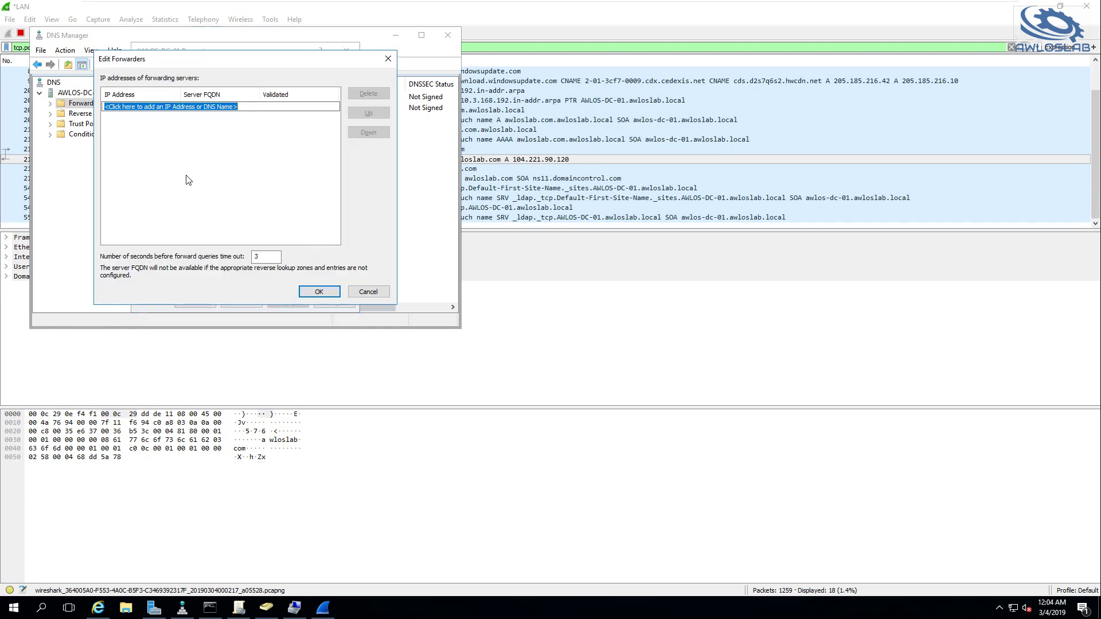
pyautogui.write('192')
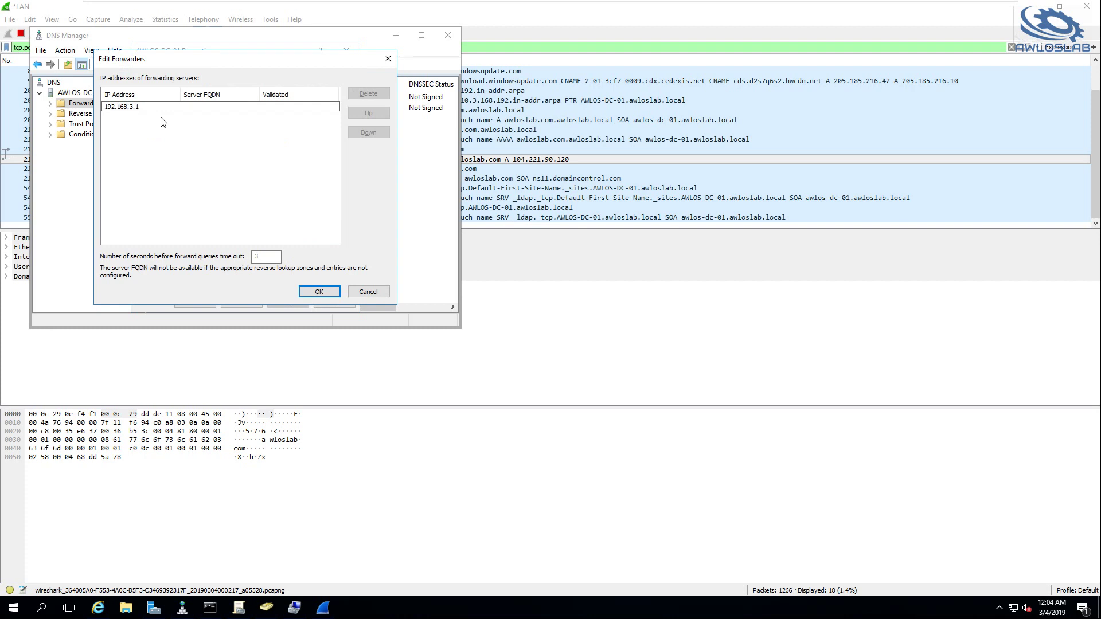
pyautogui.write('.168.3.1')
pyautogui.press('Return')
pyautogui.click(319, 292)
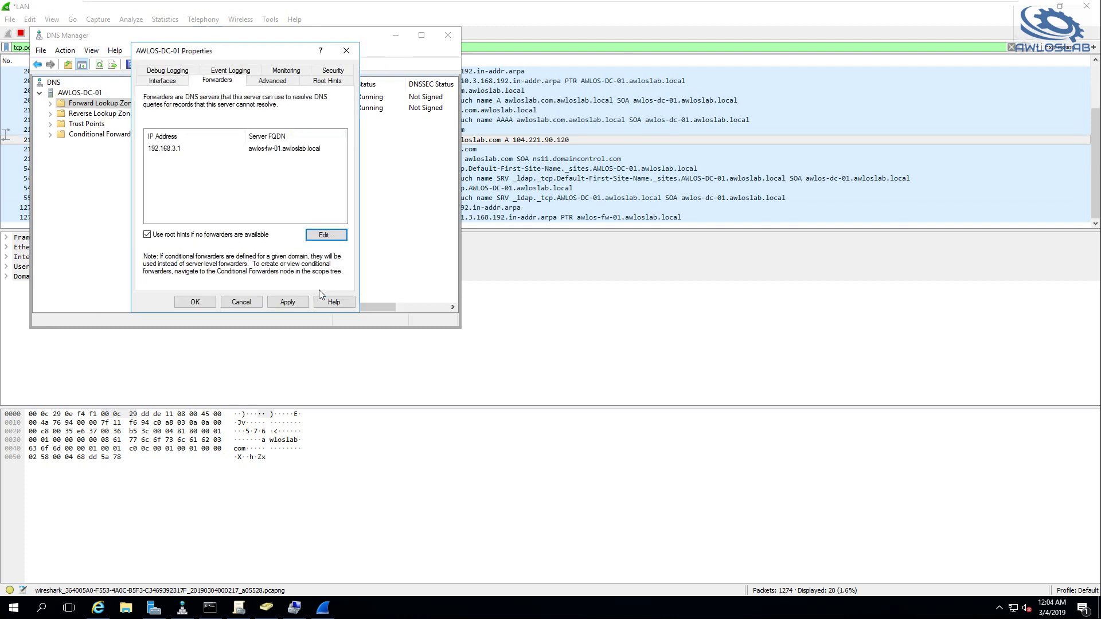
pyautogui.click(287, 301)
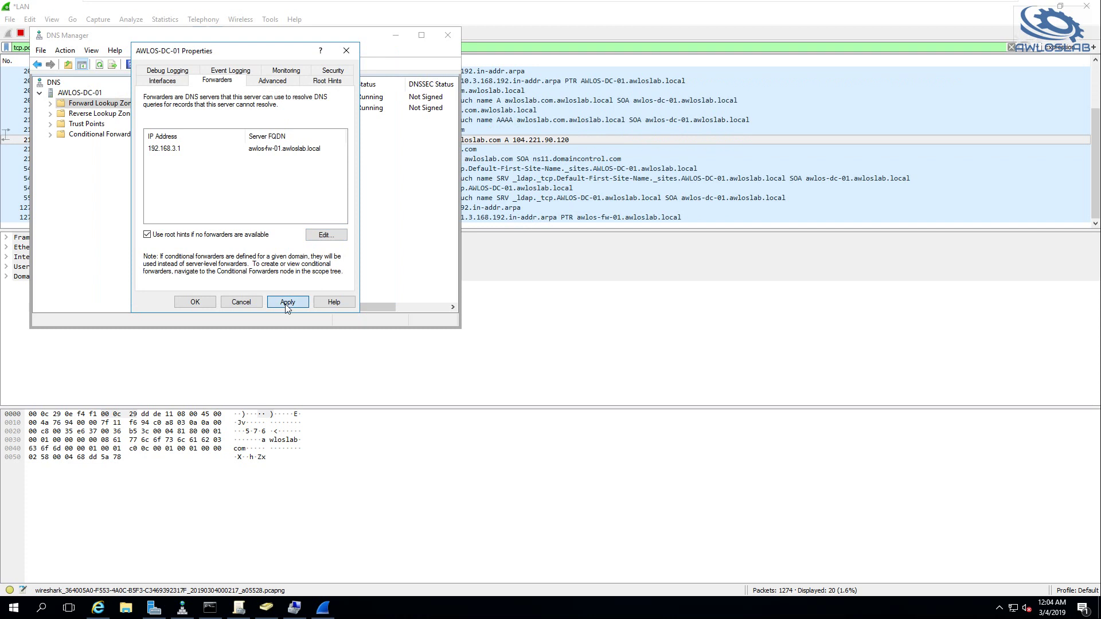
pyautogui.click(195, 301)
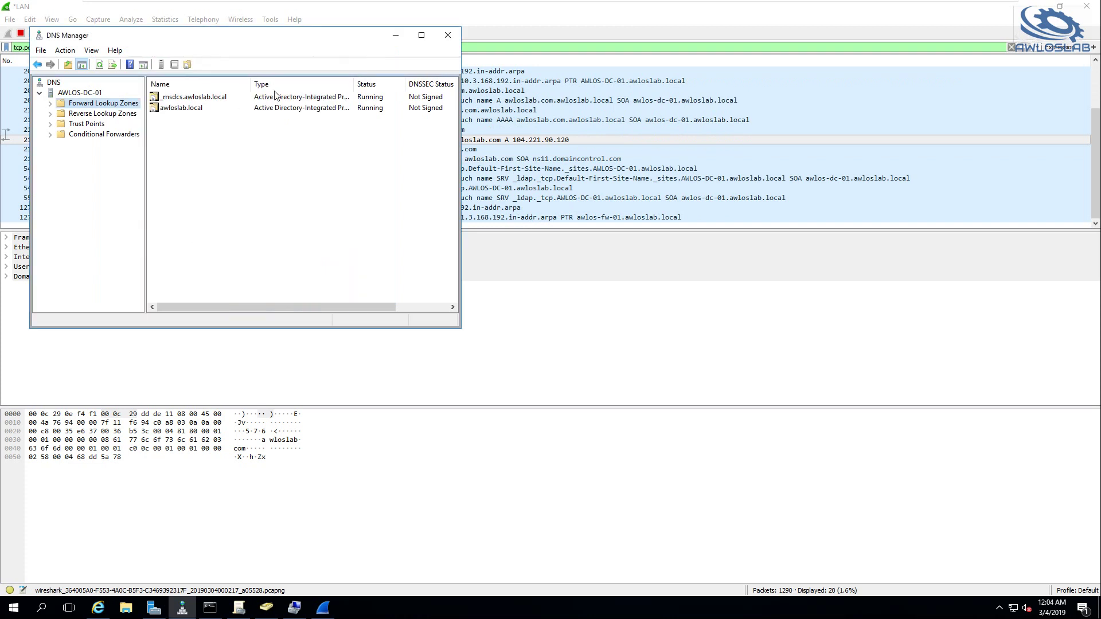
# Stop the MGMT VM's Wireshark capture and edit its display filter
pyautogui.click(683, 157)
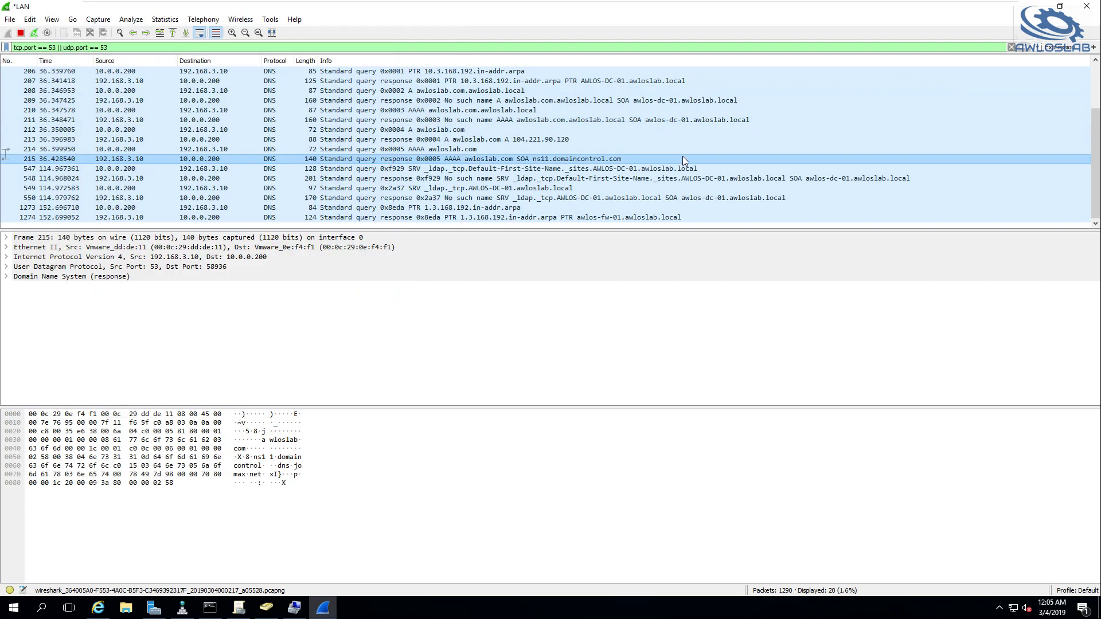
pyautogui.click(20, 35)
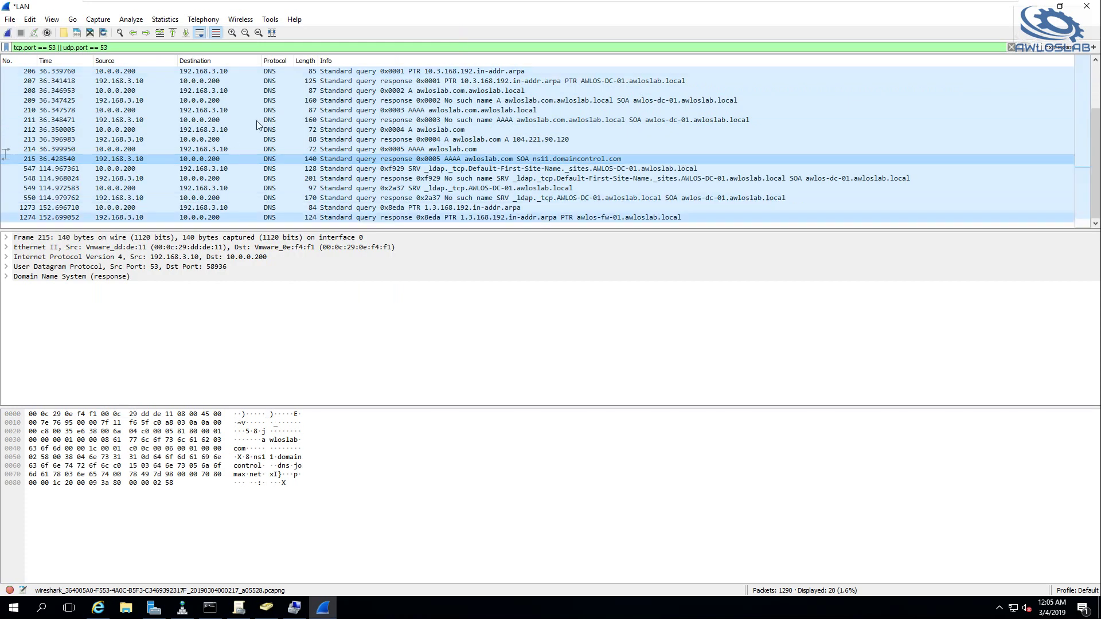
pyautogui.click(108, 47)
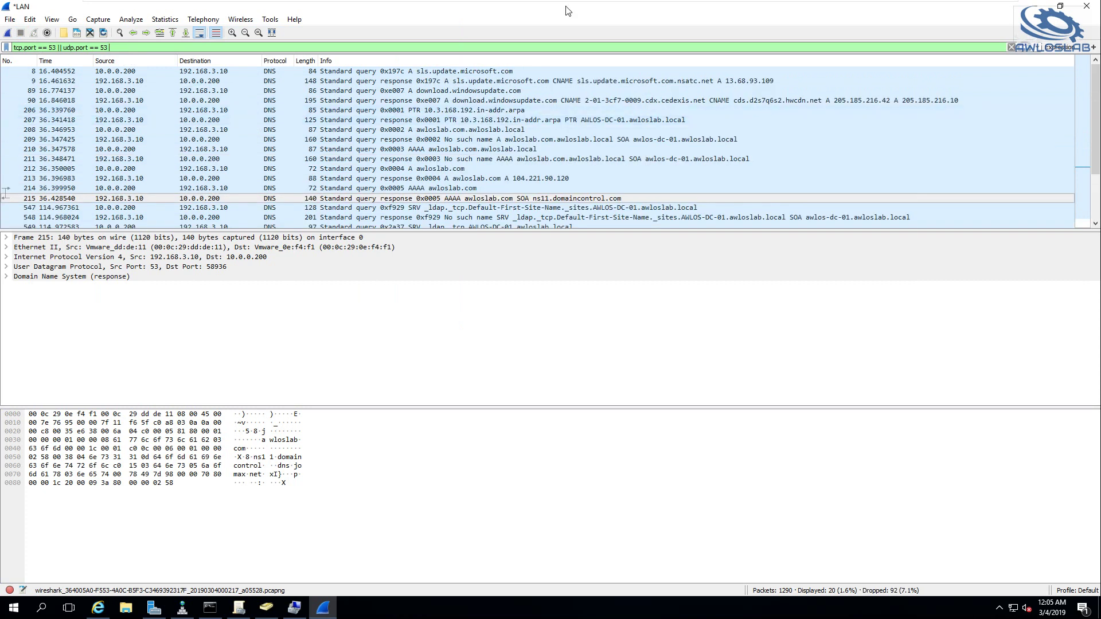
# On the DC VM, stop the capture, reapply the DNS display filter and start a fresh capture
pyautogui.moveTo(765, 5)
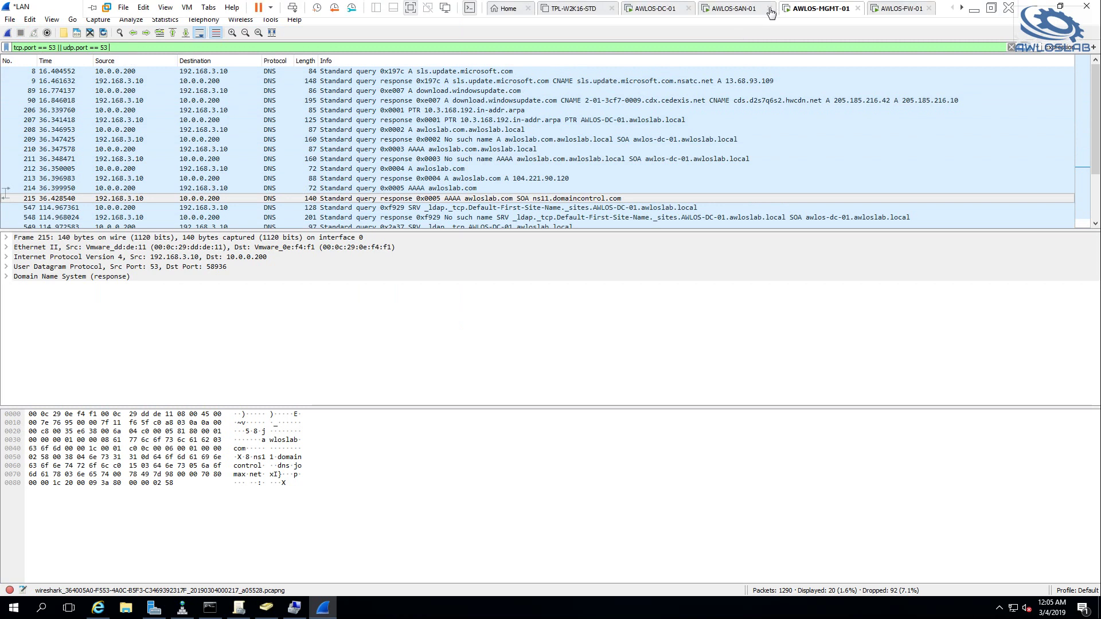
pyautogui.click(671, 12)
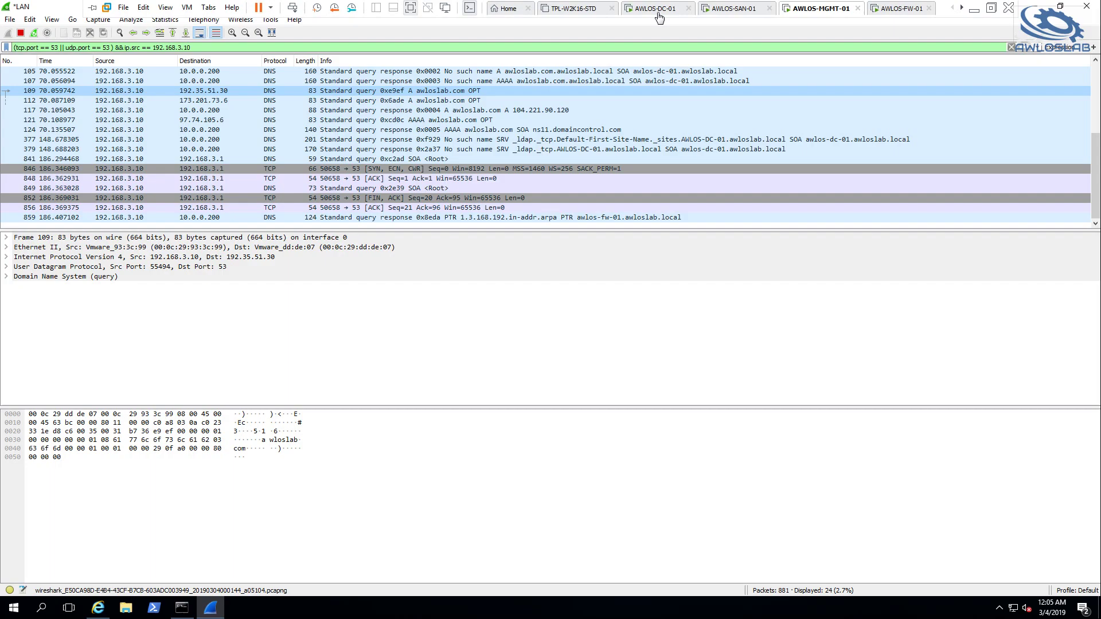
pyautogui.click(21, 33)
pyautogui.click(219, 49)
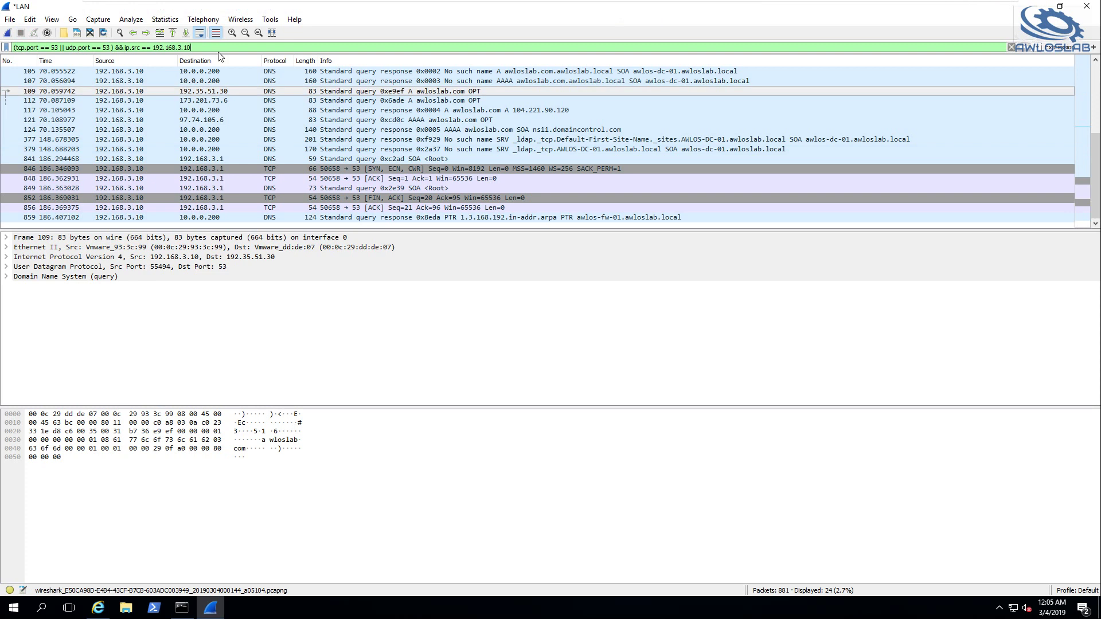
pyautogui.press('Return')
pyautogui.click(8, 33)
pyautogui.click(586, 318)
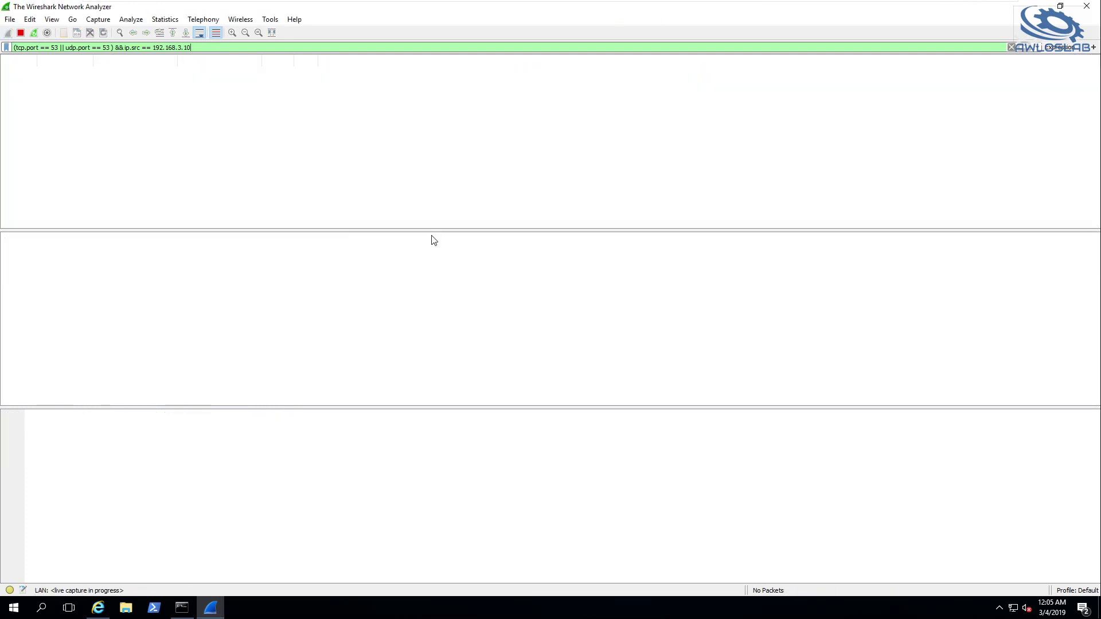
# Restart the MGMT VM's Wireshark capture, continuing without saving the old packets
pyautogui.moveTo(744, 4)
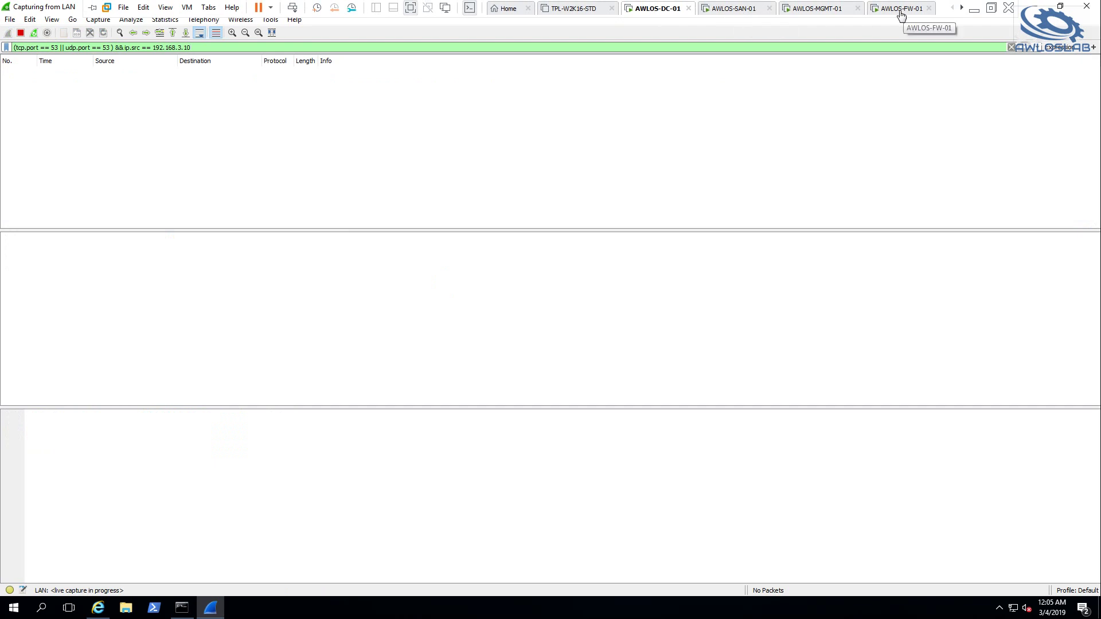
pyautogui.click(826, 12)
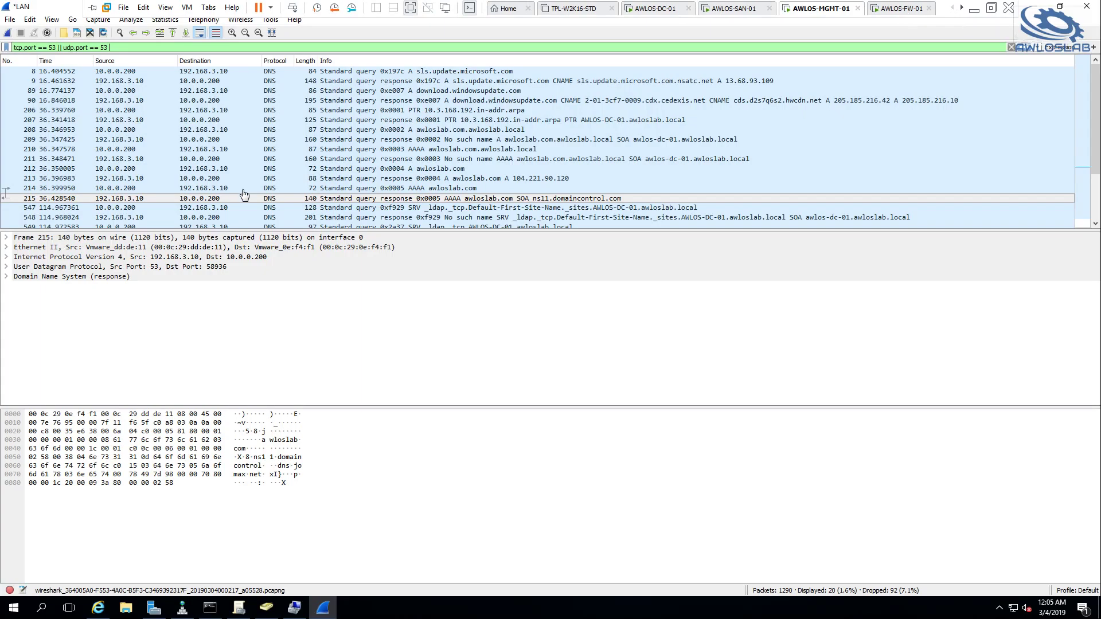
pyautogui.click(8, 33)
pyautogui.click(580, 320)
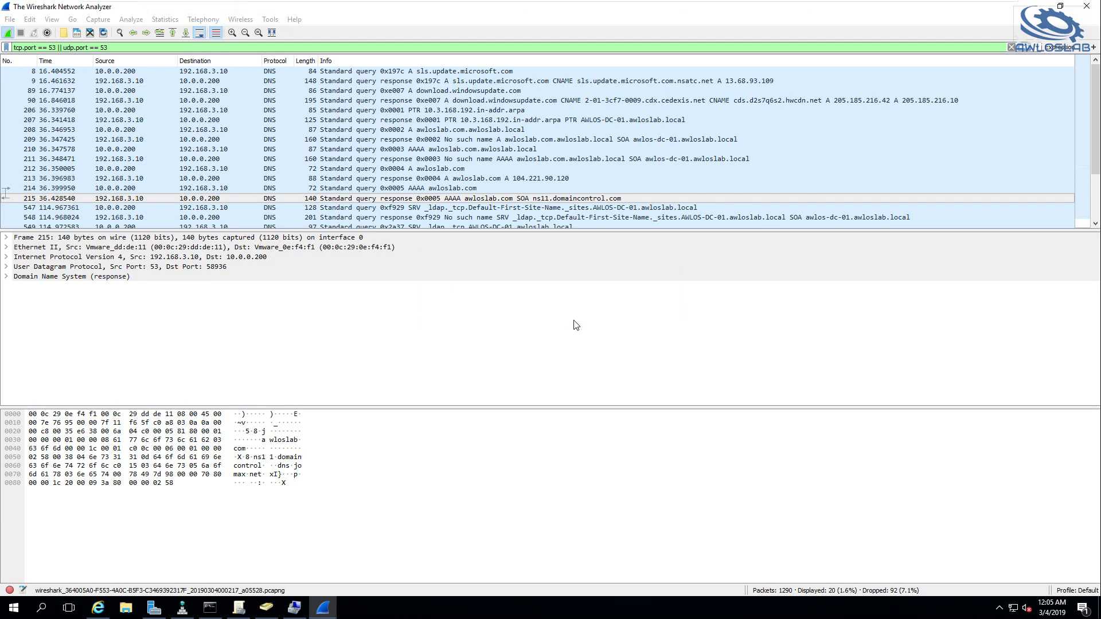
# Rerun nslookup awloslab.com on MGMT and inspect the first captured DNS query
pyautogui.click(210, 608)
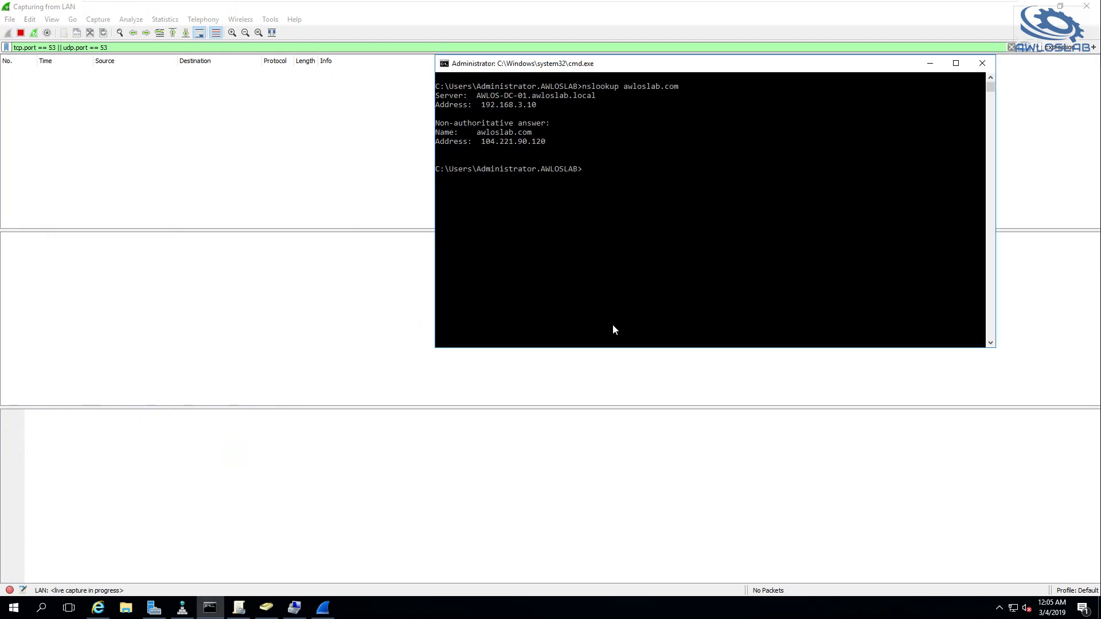
pyautogui.press('Up')
pyautogui.press('Return')
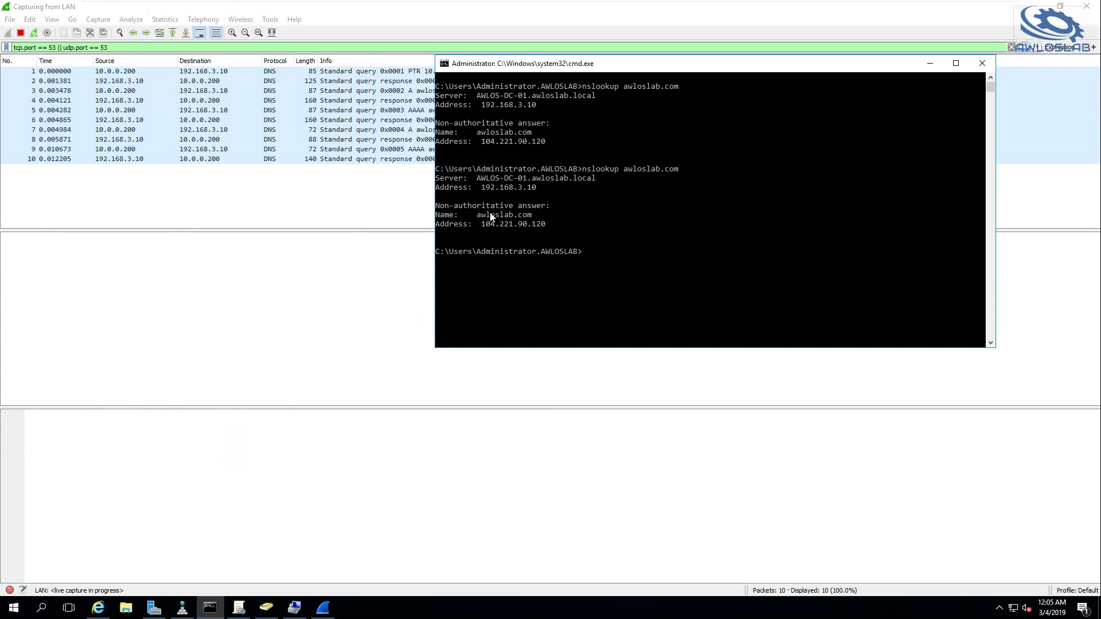
pyautogui.click(214, 189)
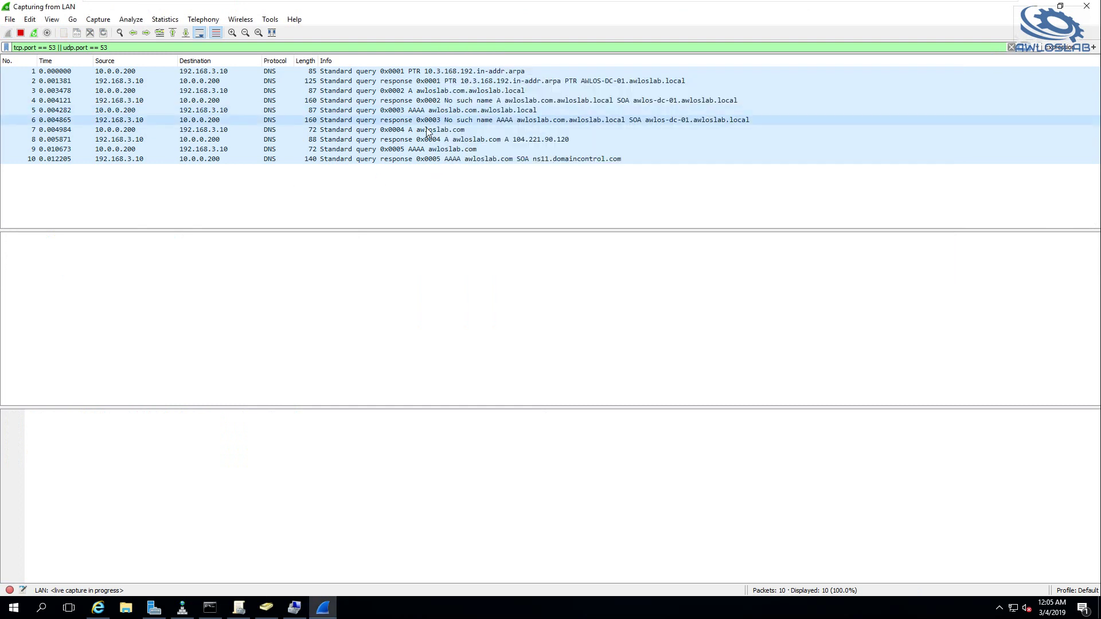
pyautogui.click(184, 71)
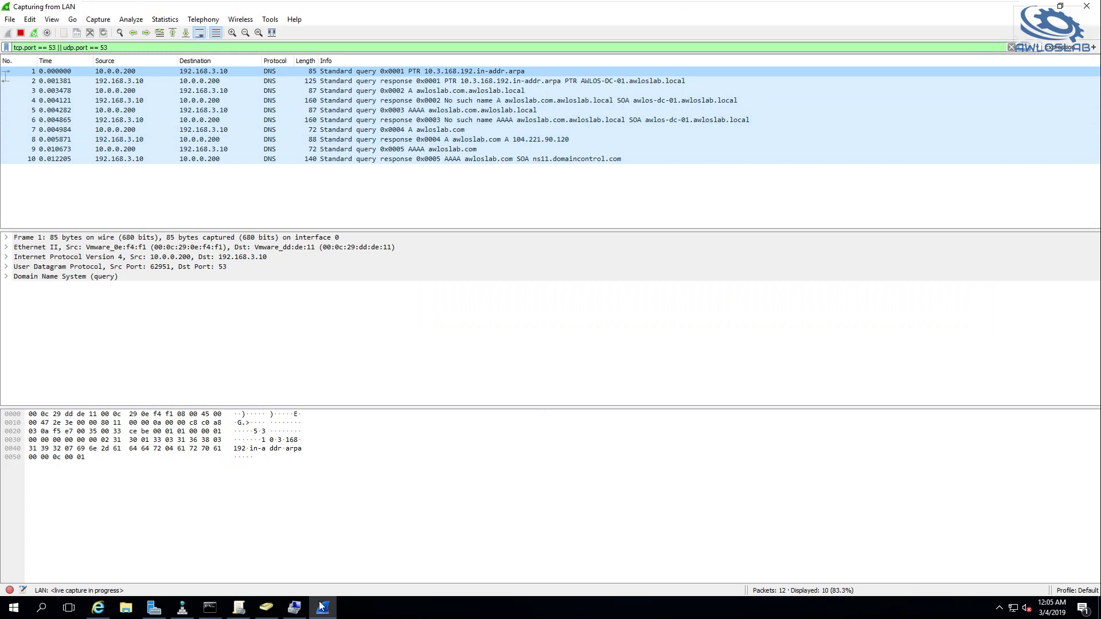
# Remove '&& ip.src == 192.168.3.10' from the DC's Wireshark display filter to show all DNS traffic
pyautogui.moveTo(517, 8)
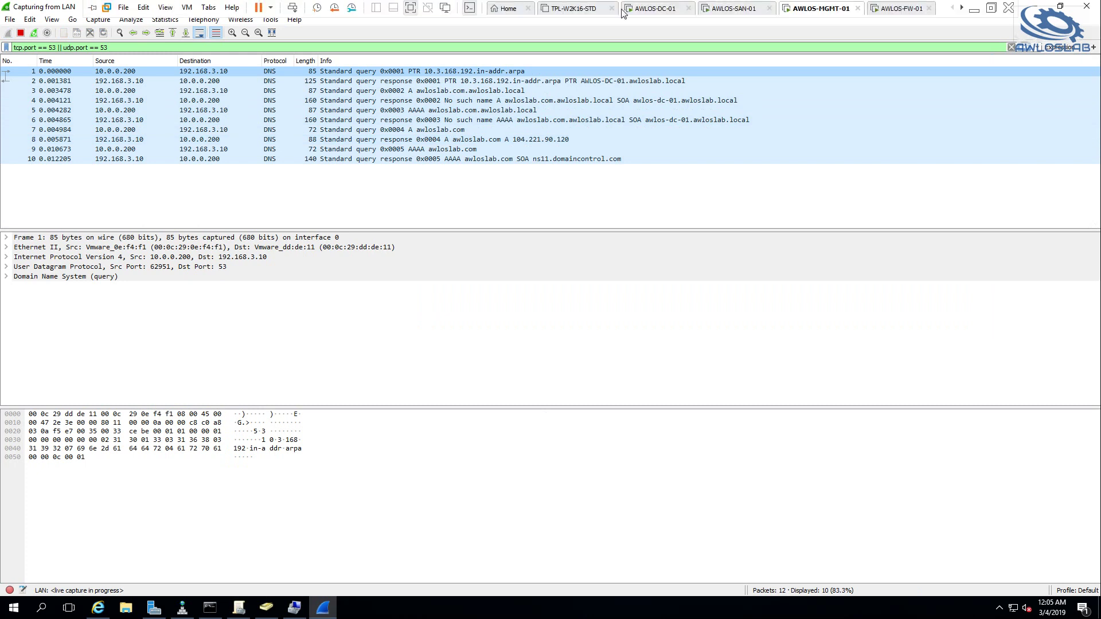
pyautogui.click(656, 8)
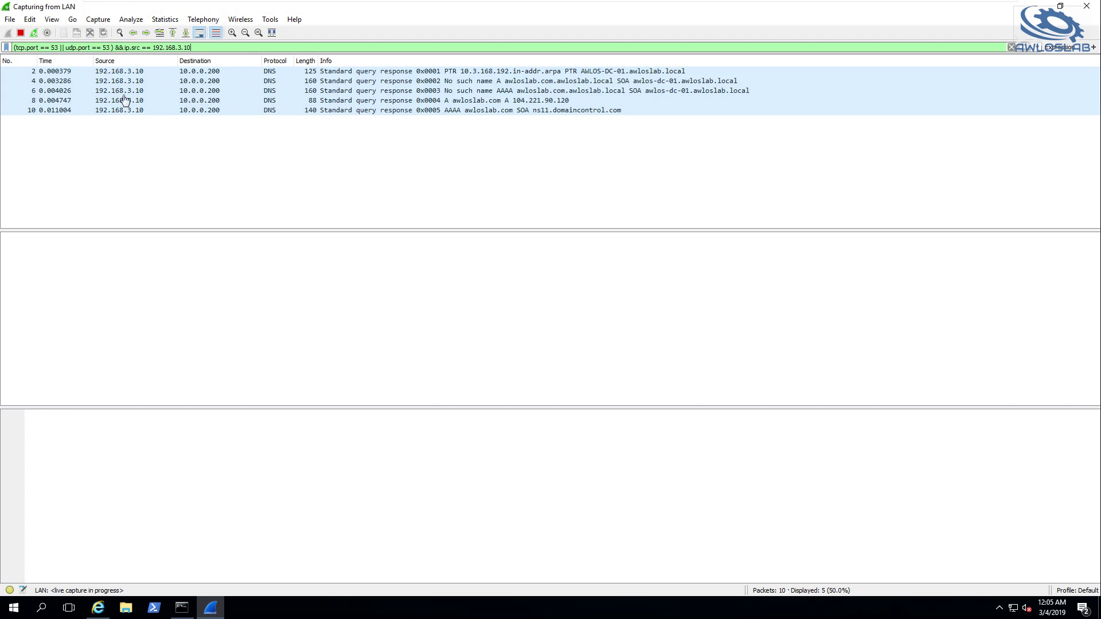
pyautogui.click(192, 47)
pyautogui.press('Return')
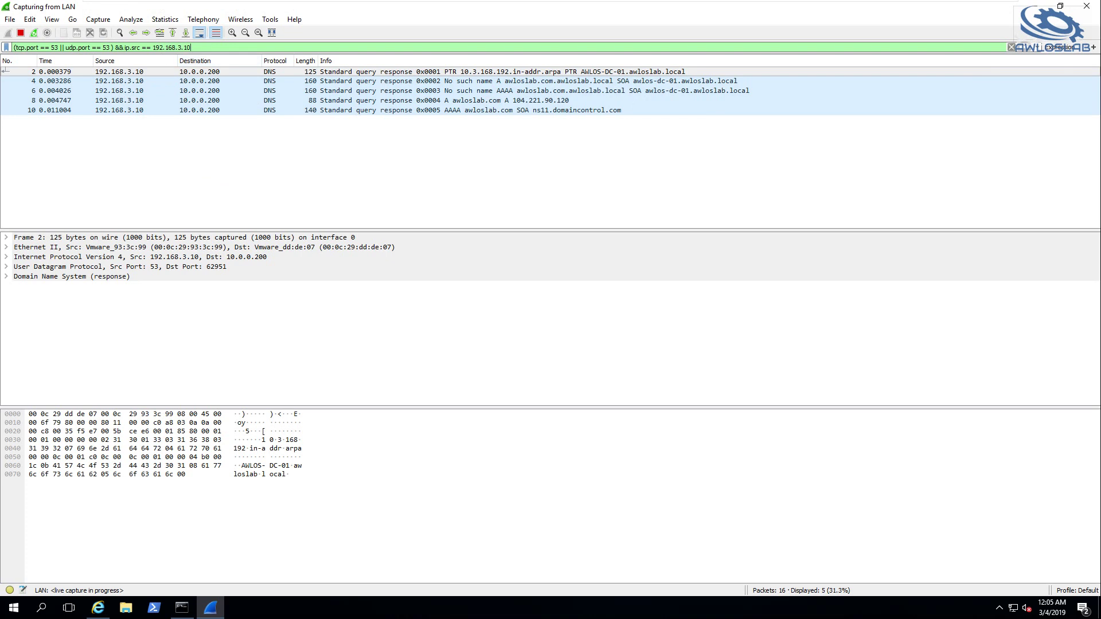
pyautogui.moveTo(191, 48); pyautogui.dragTo(137, 47)
pyautogui.press('BackSpace')
pyautogui.press('BackSpace')
pyautogui.press('BackSpace')
pyautogui.press('BackSpace')
pyautogui.press('BackSpace')
pyautogui.press('BackSpace')
pyautogui.press('BackSpace')
pyautogui.press('BackSpace')
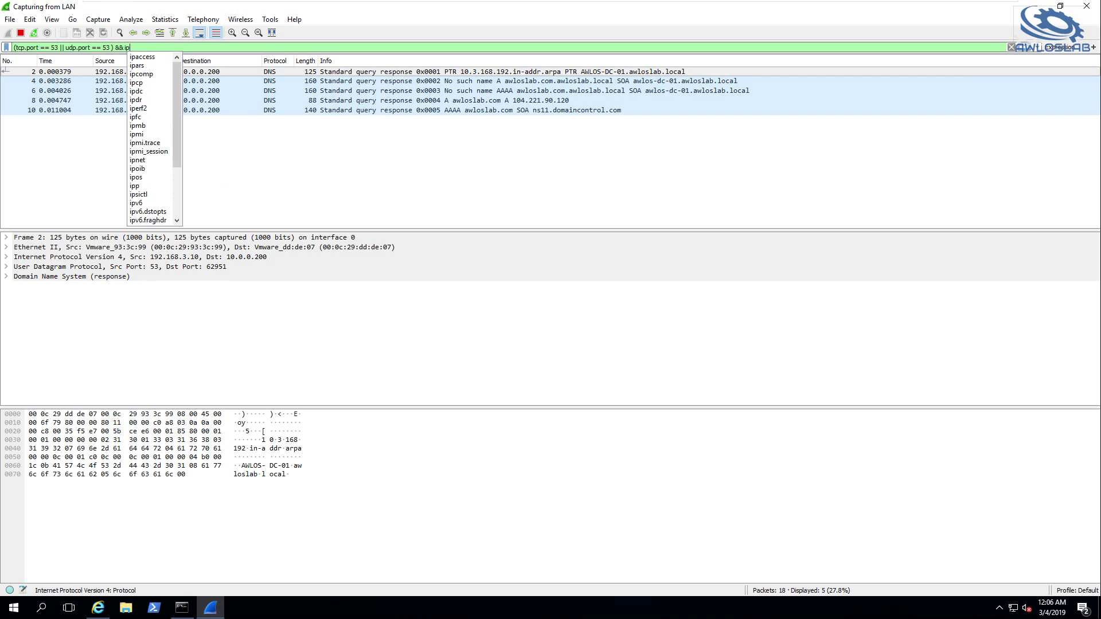
pyautogui.press('BackSpace')
pyautogui.press('Return')
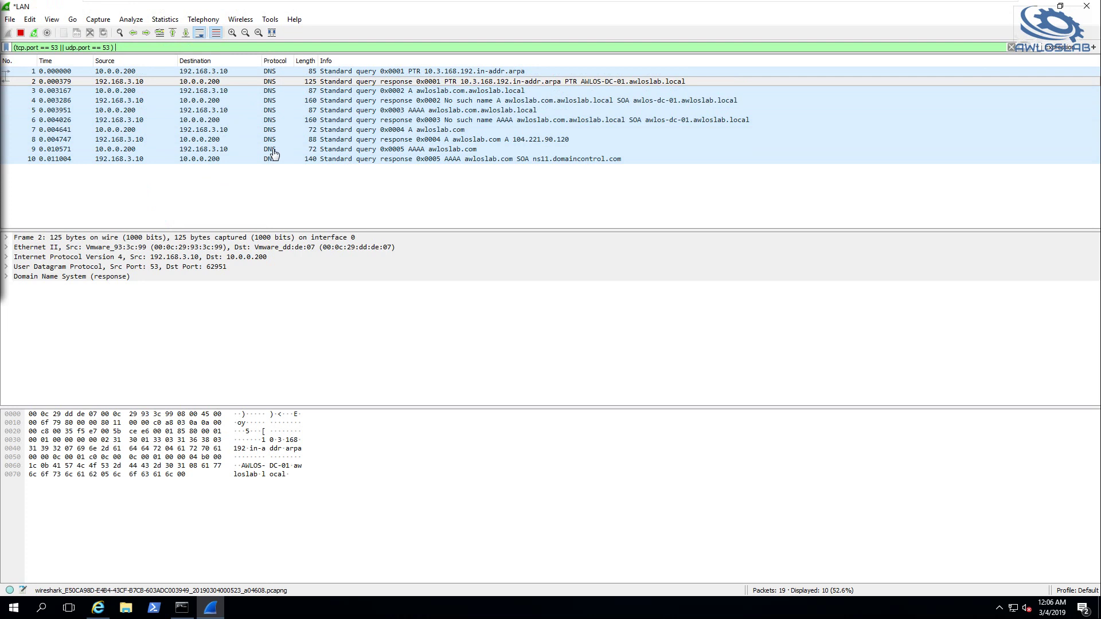
pyautogui.moveTo(719, 2)
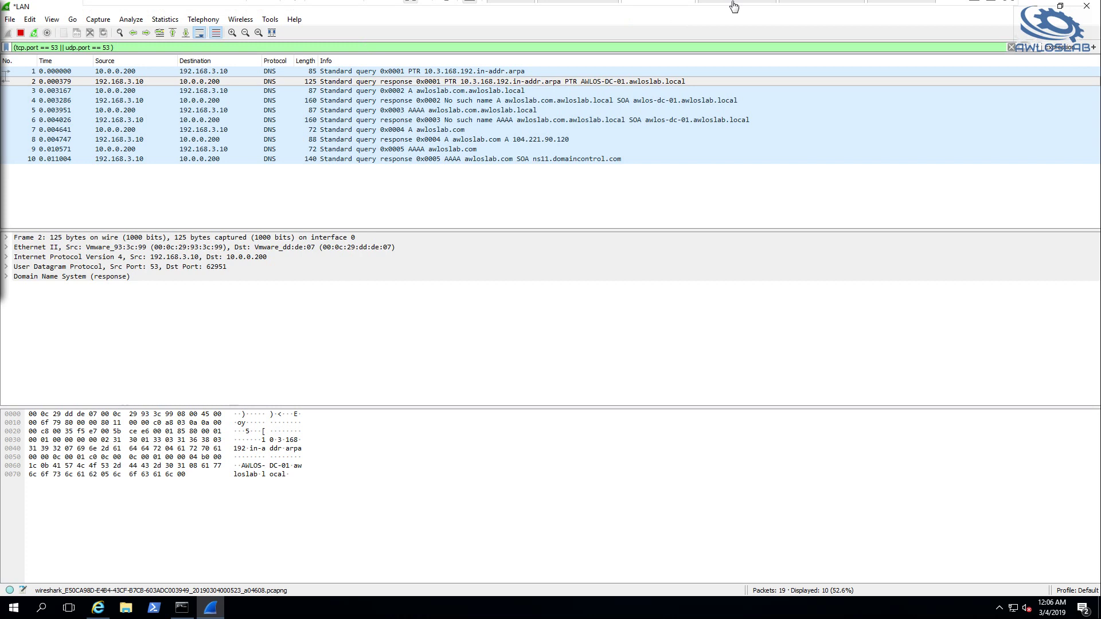
pyautogui.click(807, 11)
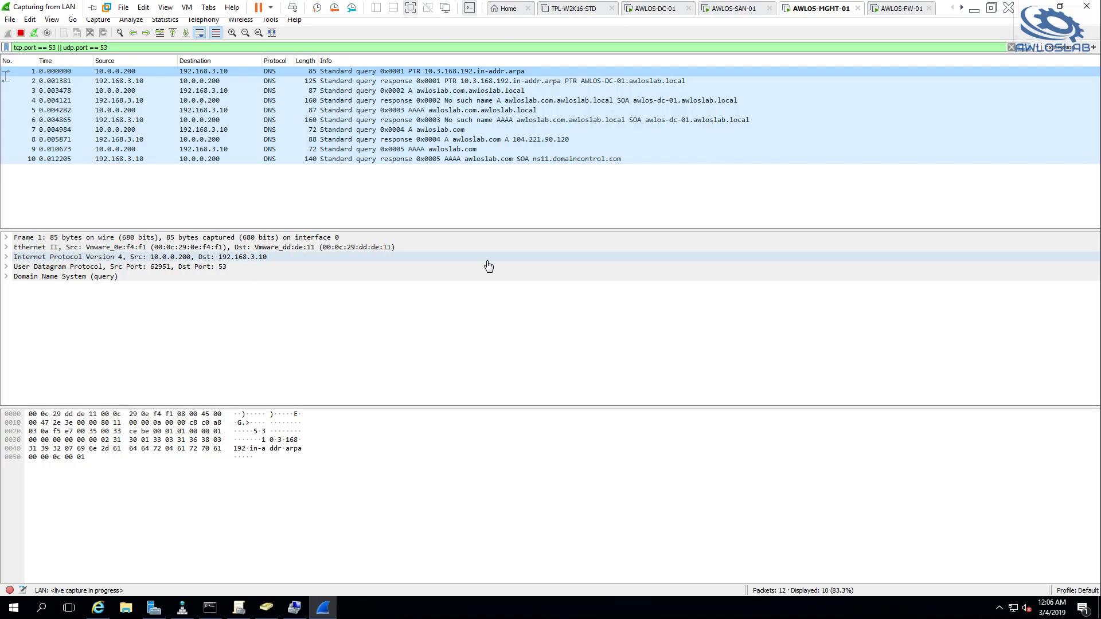
# Edit the recalled nslookup command to look up cridem.org on the MGMT VM
pyautogui.click(210, 607)
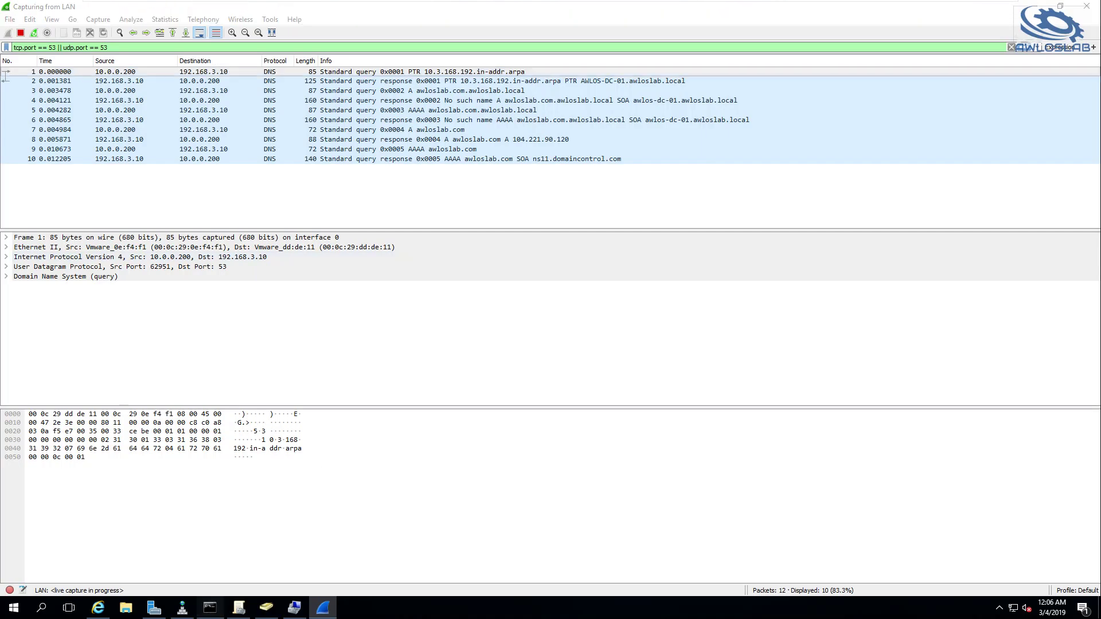
pyautogui.press('Up')
pyautogui.press('BackSpace')
pyautogui.press('BackSpace')
pyautogui.press('BackSpace')
pyautogui.press('BackSpace')
pyautogui.press('BackSpace')
pyautogui.press('BackSpace')
pyautogui.press('BackSpace')
pyautogui.press('BackSpace')
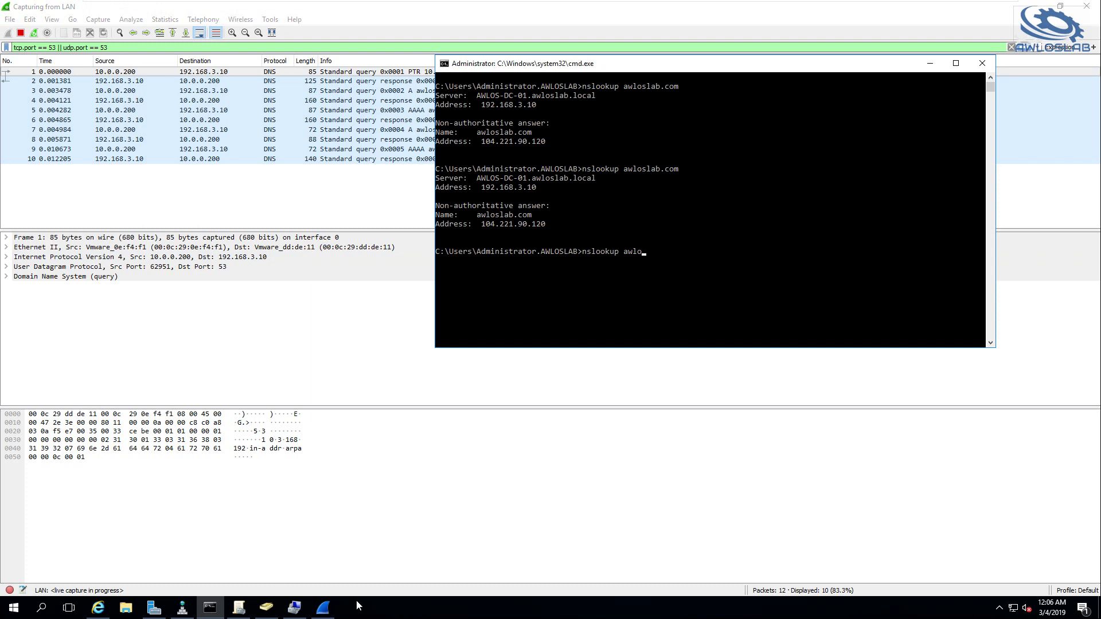
pyautogui.write('cridem.prg')
pyautogui.press('Return')
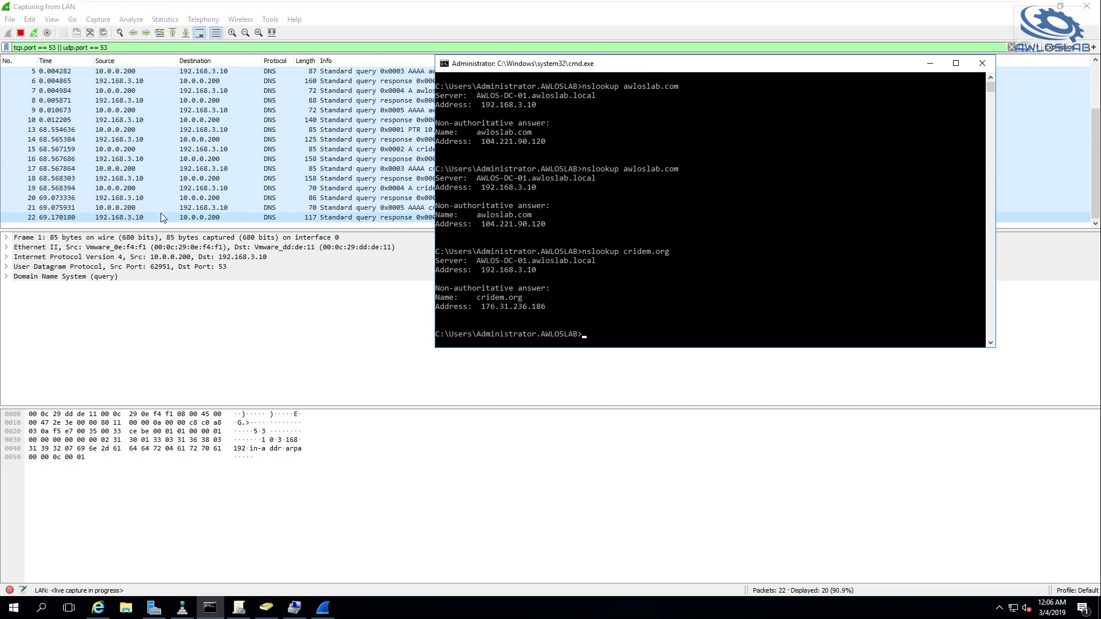
# Inspect the cridem.org A-record response and AAAA query in the MGMT capture
pyautogui.click(413, 207)
pyautogui.click(459, 199)
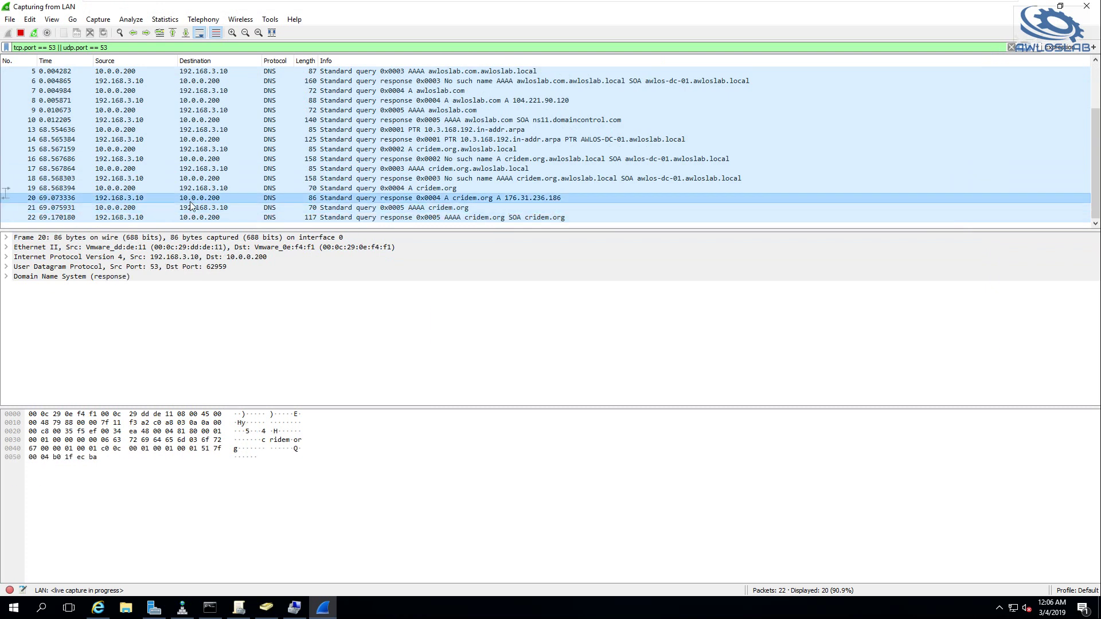
pyautogui.click(205, 210)
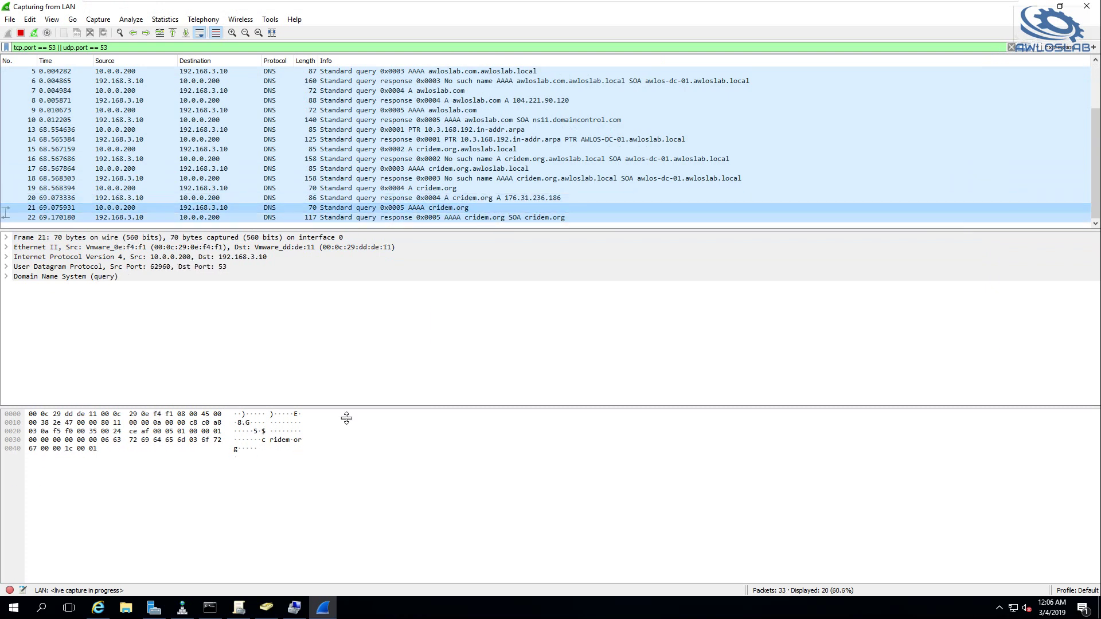
pyautogui.moveTo(631, 7)
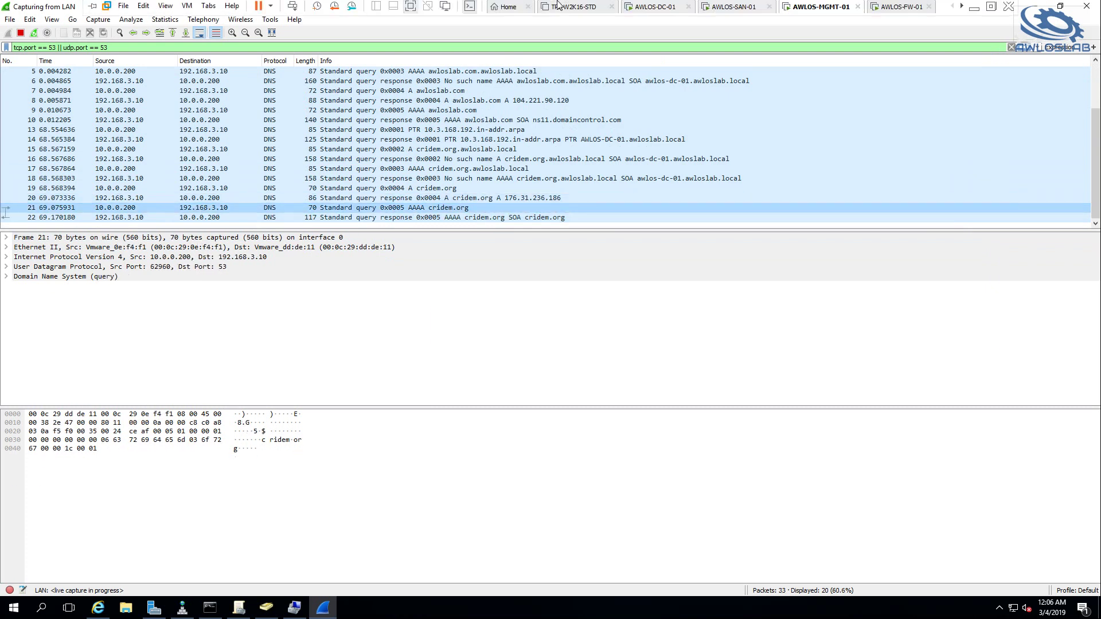
pyautogui.click(652, 10)
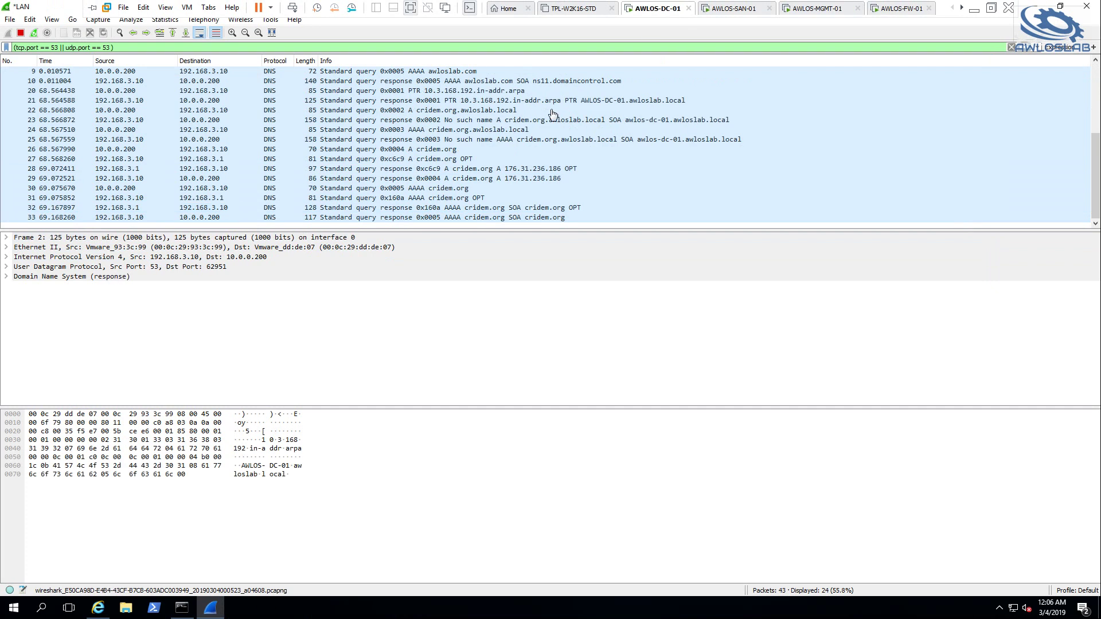
pyautogui.click(195, 198)
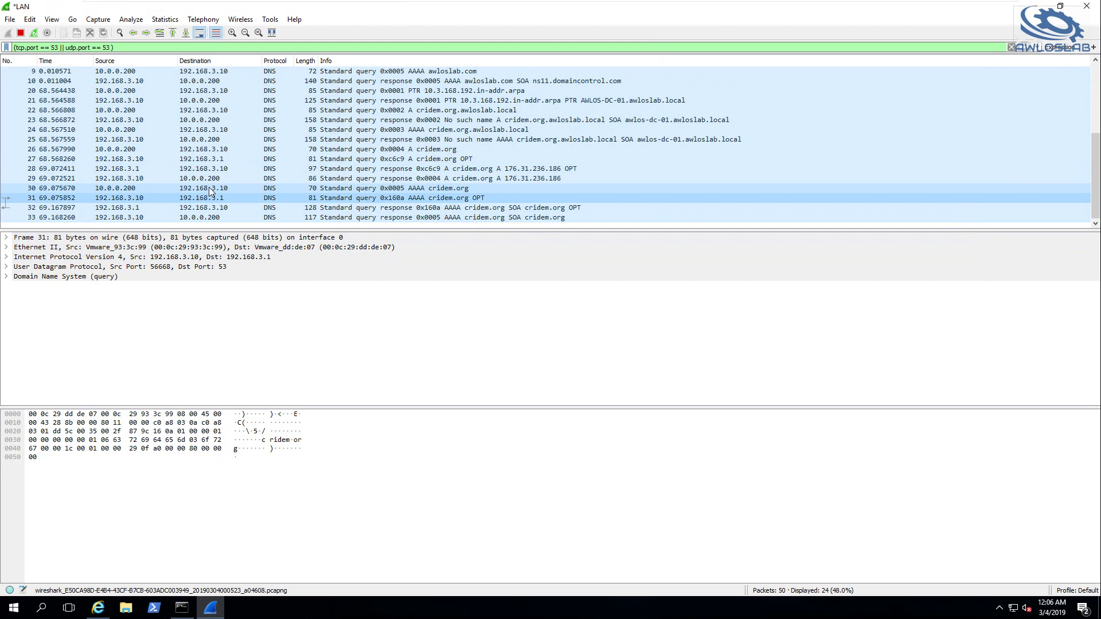
pyautogui.click(211, 189)
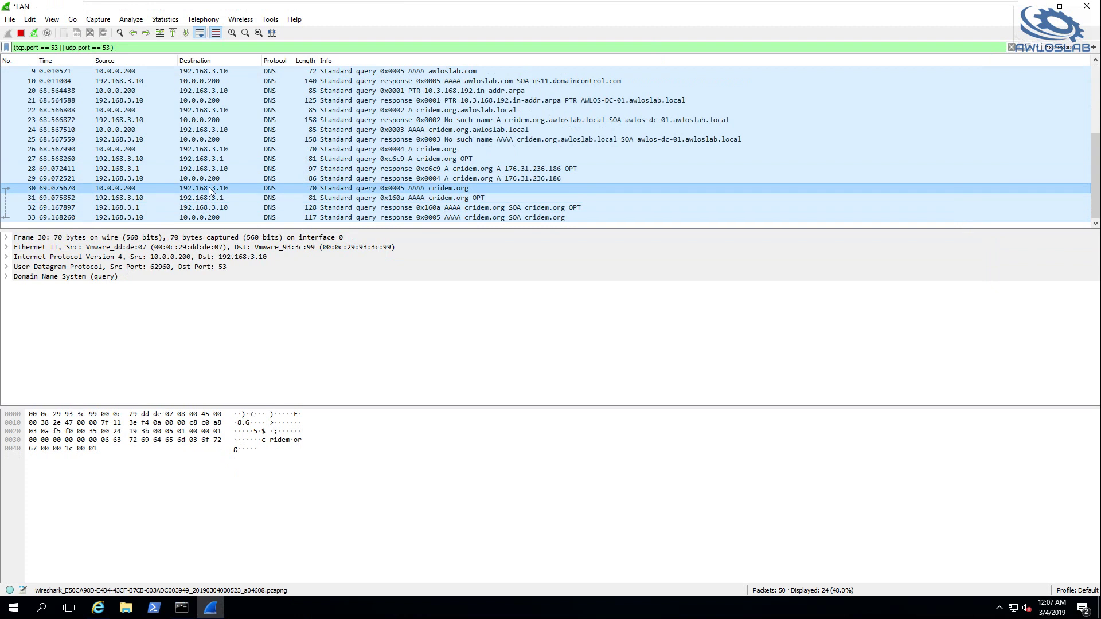
pyautogui.click(224, 198)
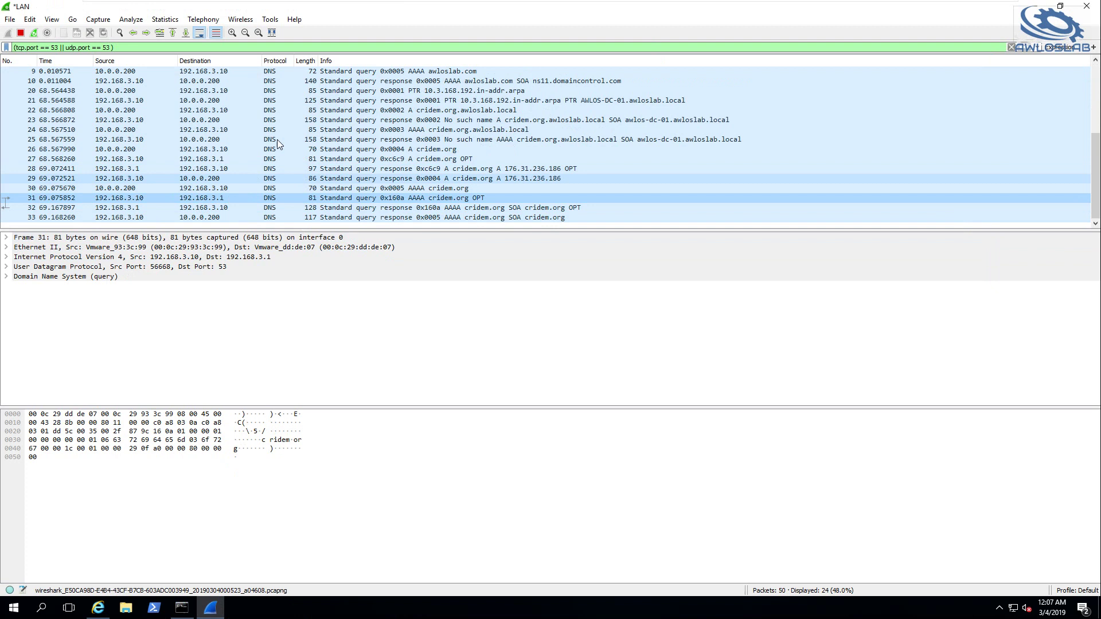
pyautogui.click(231, 150)
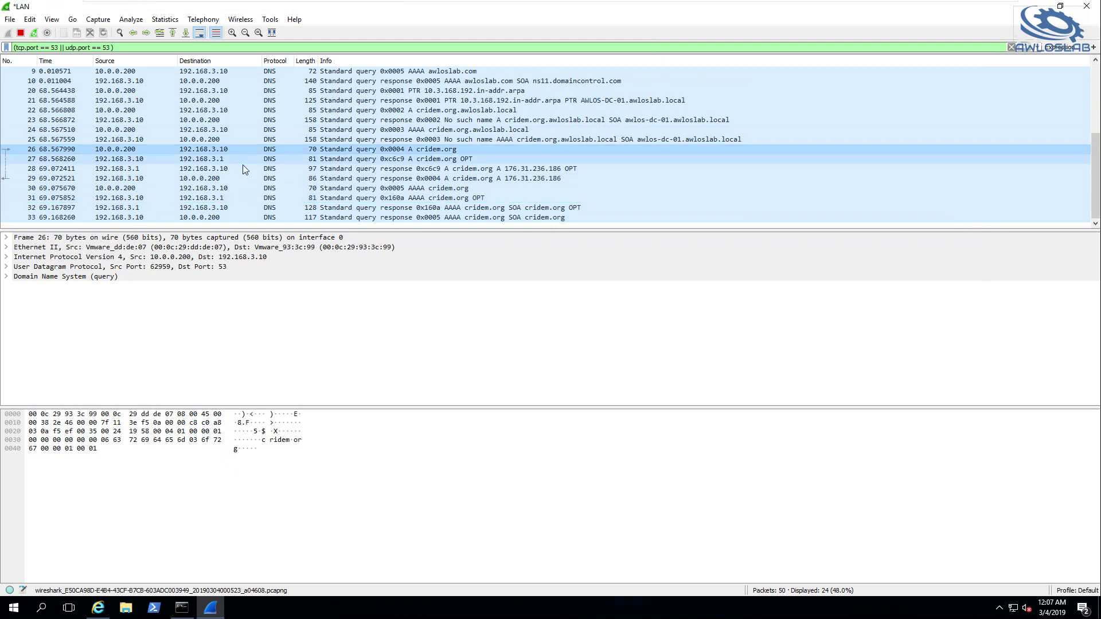
pyautogui.click(204, 208)
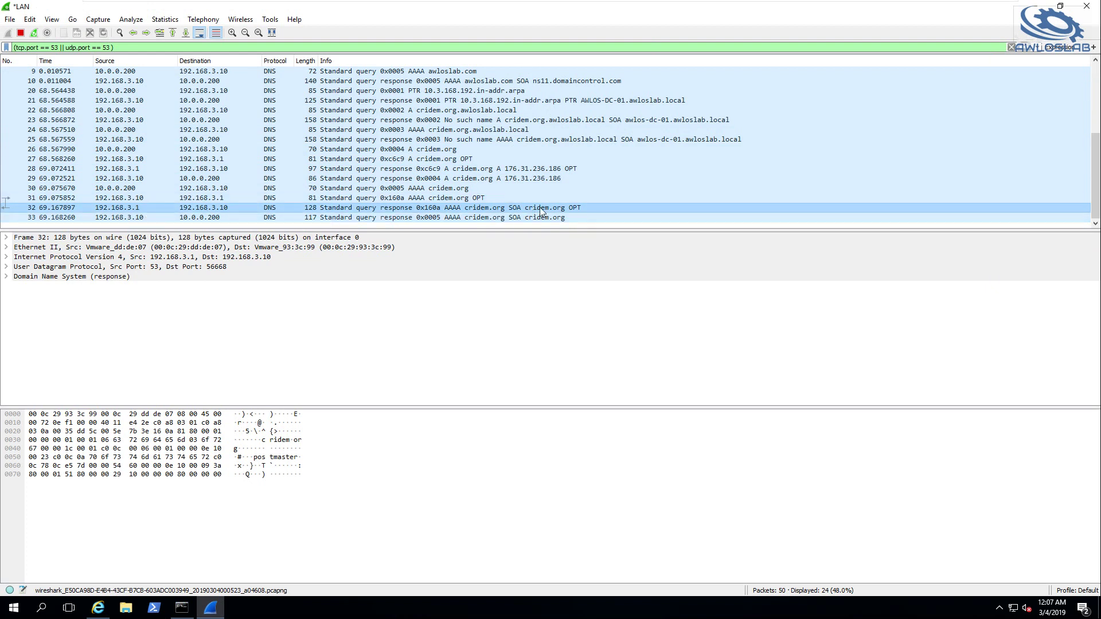
pyautogui.click(152, 220)
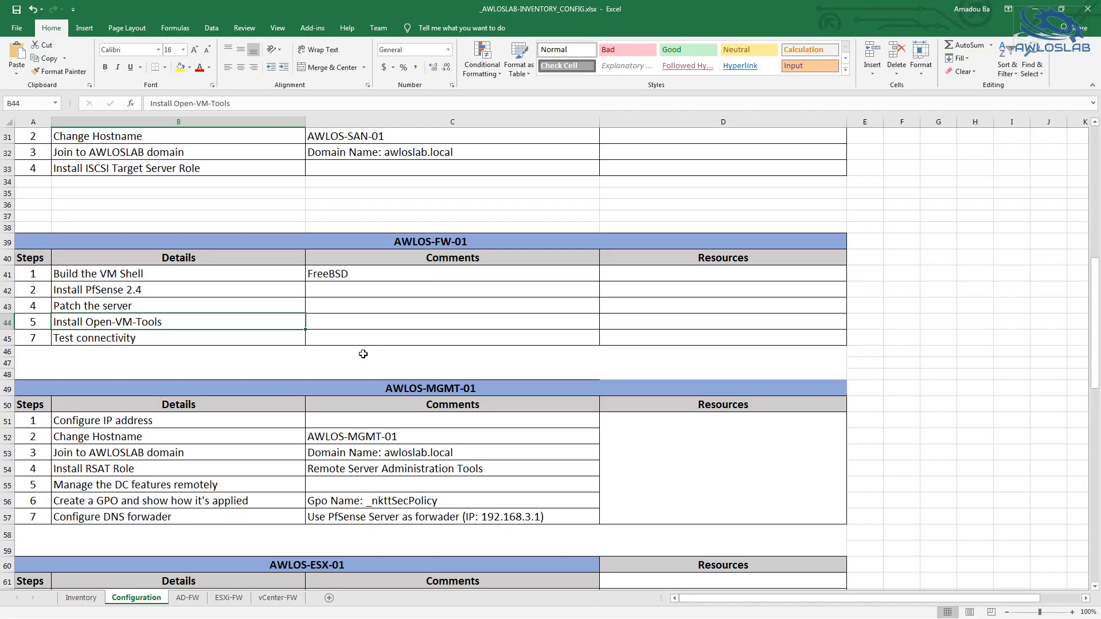
pyautogui.scroll(-3, 363, 354)
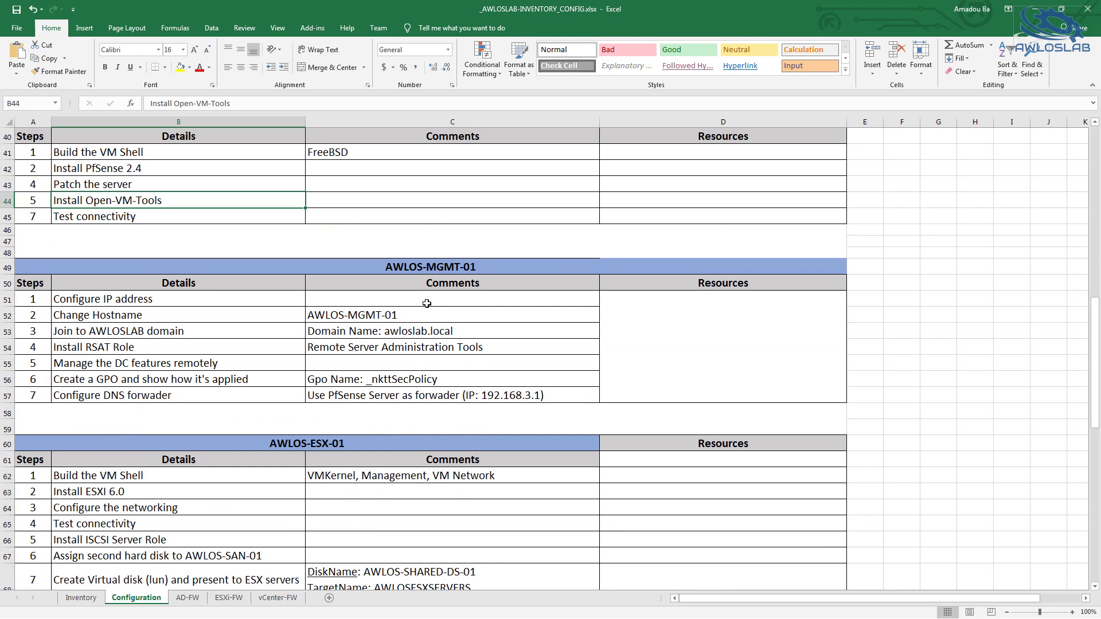
pyautogui.scroll(-5, 426, 304)
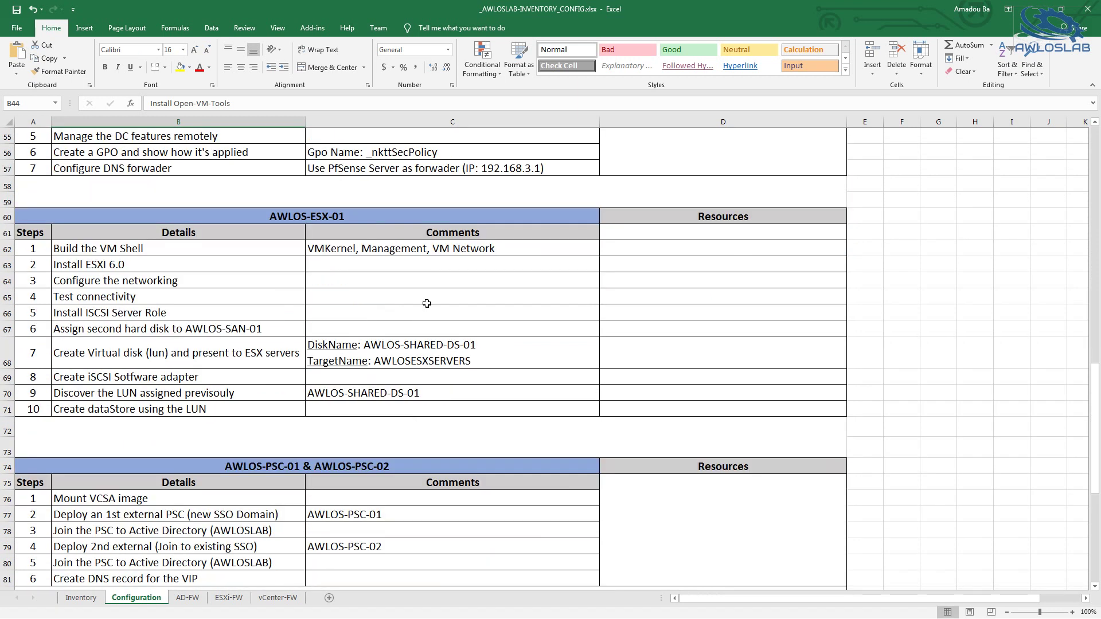